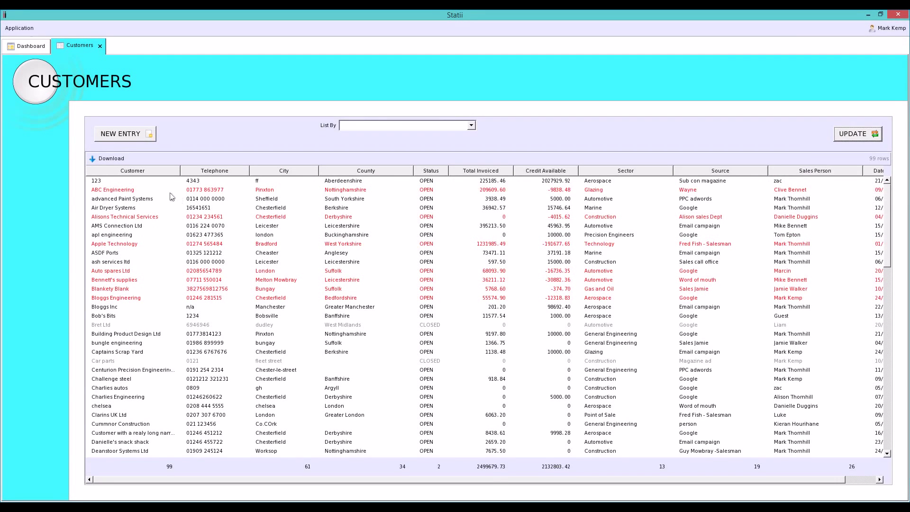
pyautogui.click(166, 198)
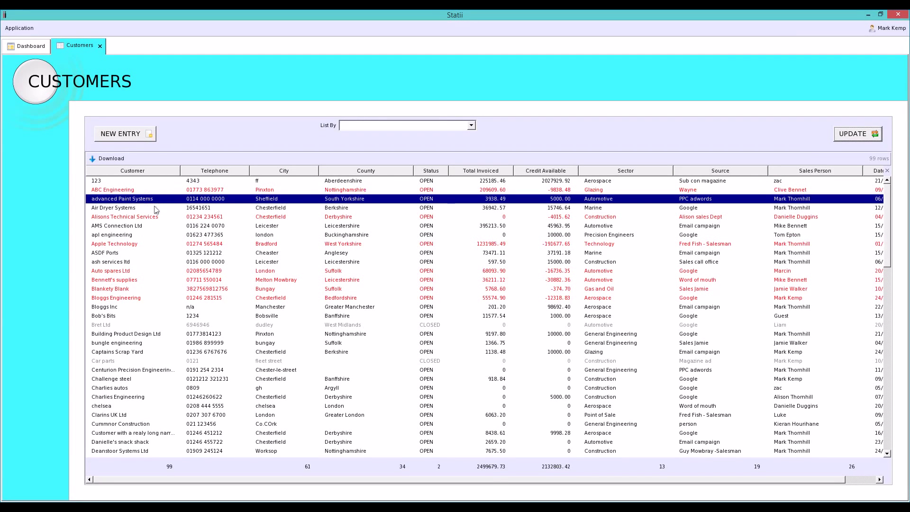
pyautogui.click(156, 208)
pyautogui.click(152, 217)
pyautogui.click(145, 225)
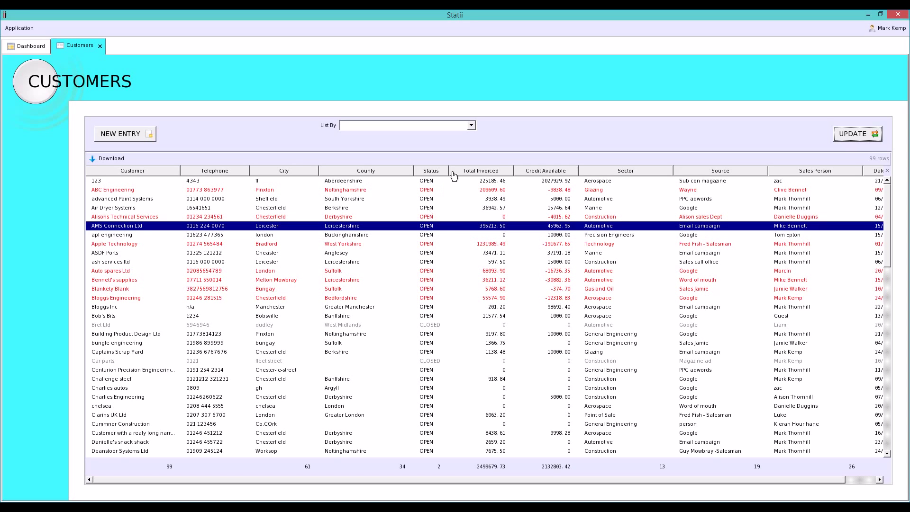
# List the customers by Customer starting from Apple Technology and select that company's row.
pyautogui.click(471, 125)
pyautogui.click(375, 134)
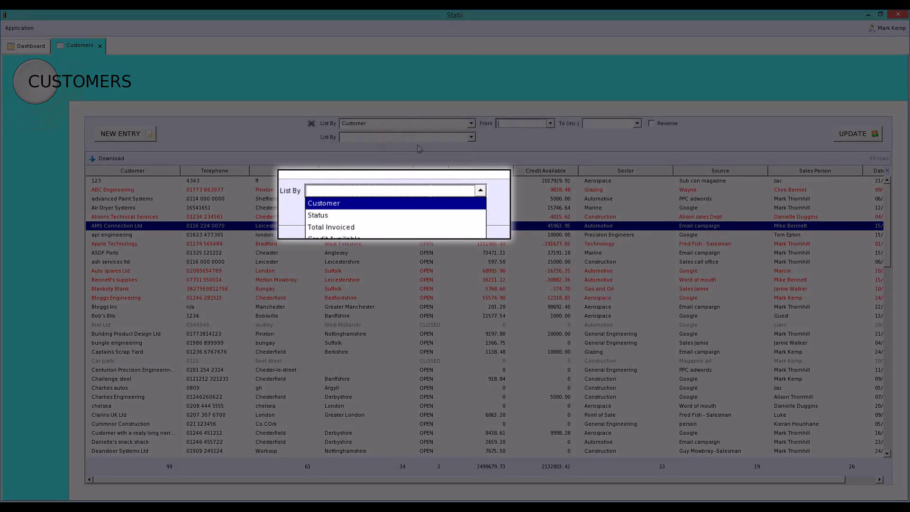
pyautogui.click(550, 124)
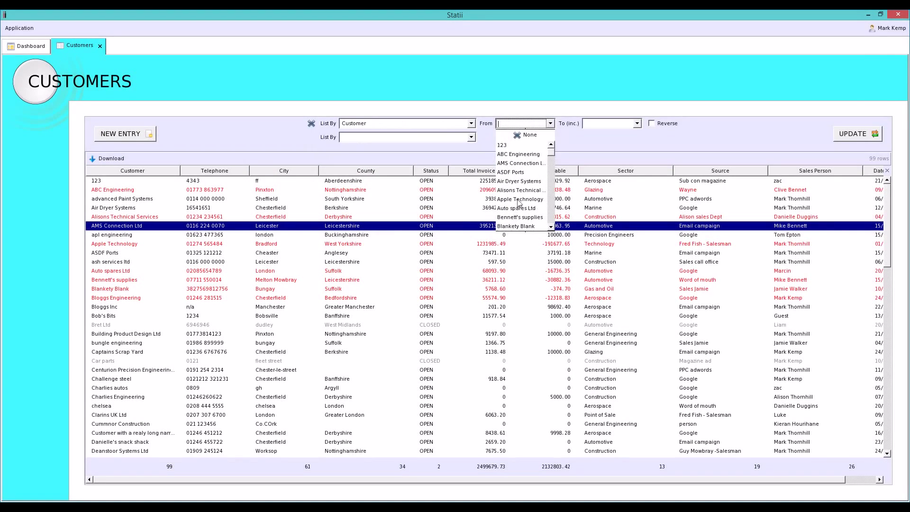
pyautogui.click(518, 199)
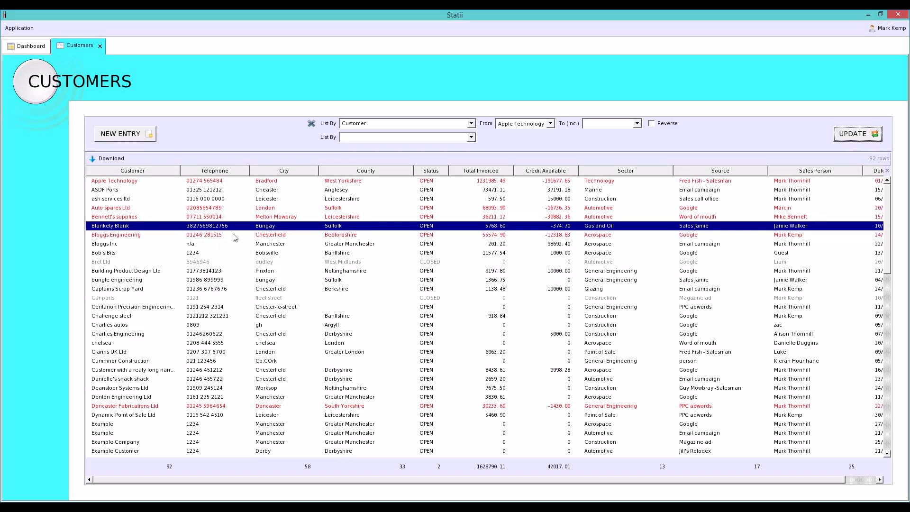
pyautogui.click(185, 182)
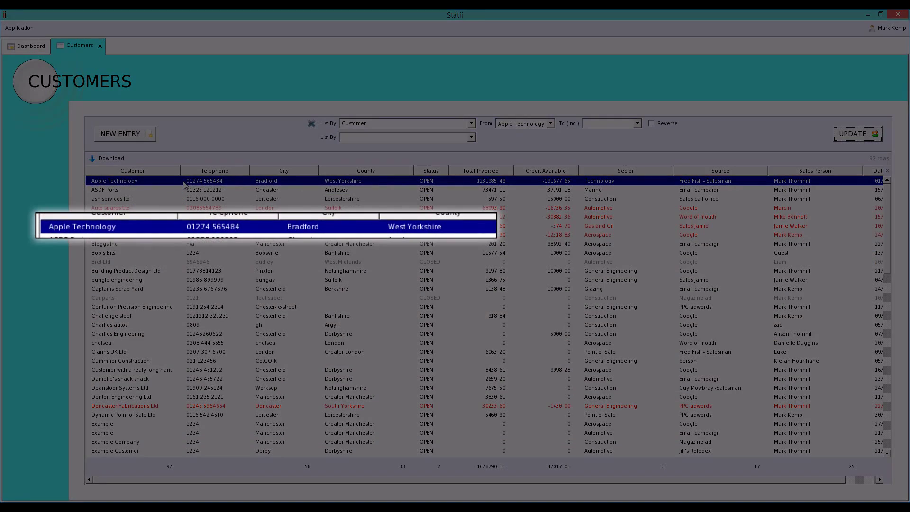
# Remove the Customer filter, list the customers by Total Invoiced instead, and close the customers list.
pyautogui.click(473, 138)
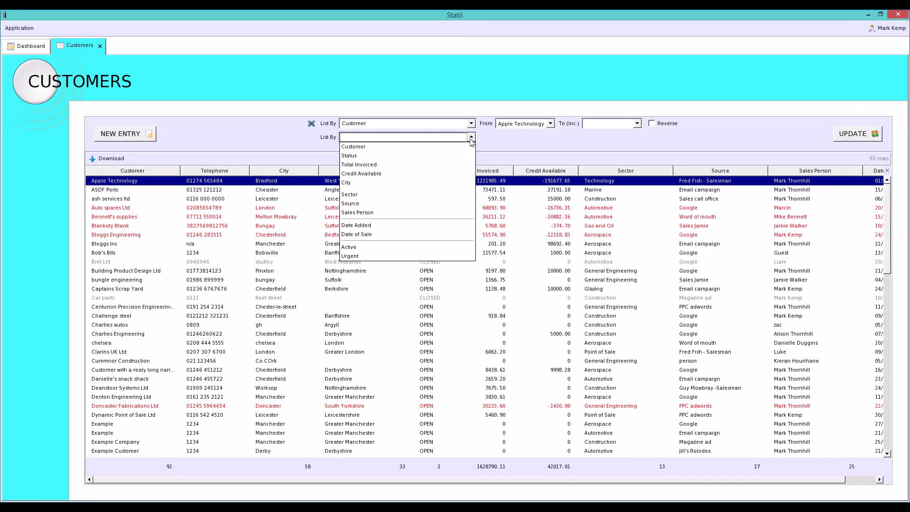
pyautogui.click(311, 125)
pyautogui.click(471, 125)
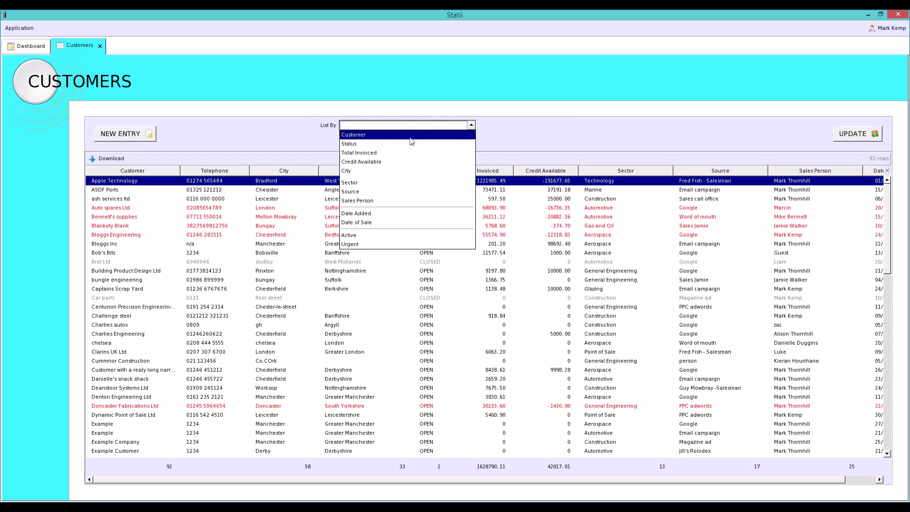
pyautogui.click(358, 153)
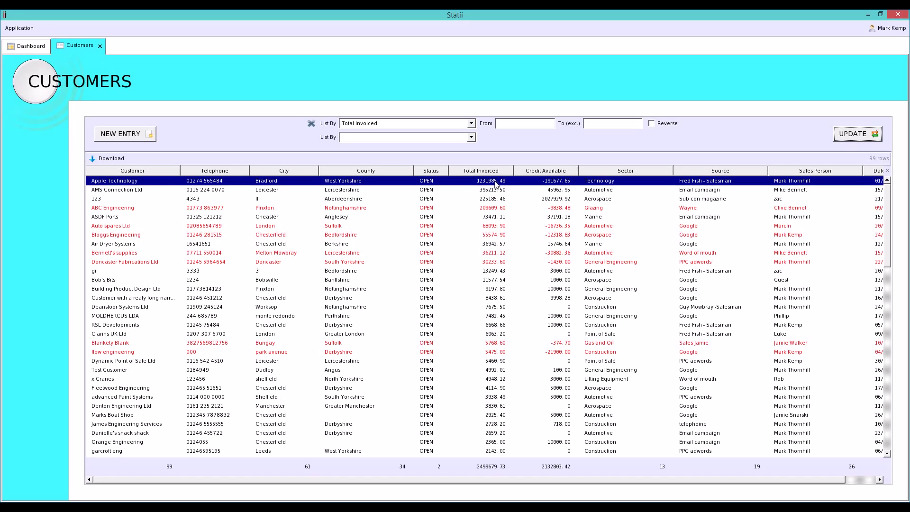
pyautogui.click(100, 46)
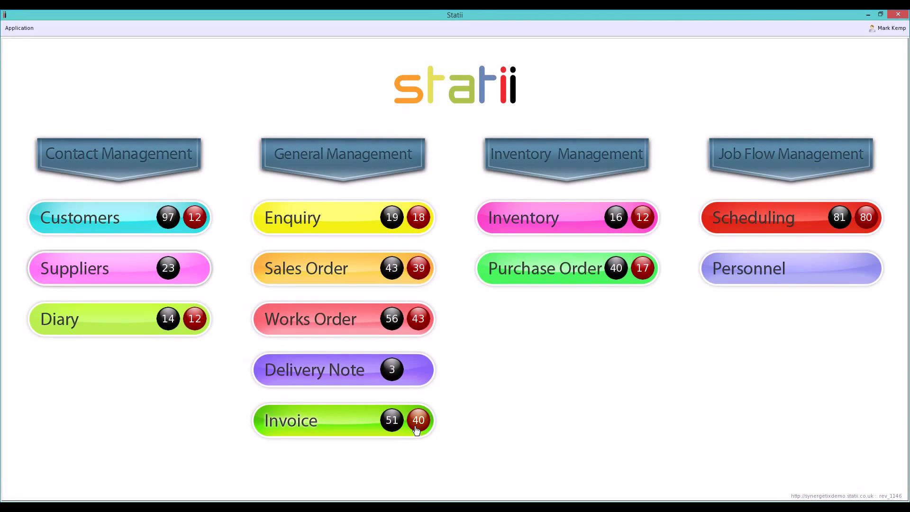
# Open the urgent invoices and add a Customer filter that shows only Apple Technology.
pyautogui.click(419, 427)
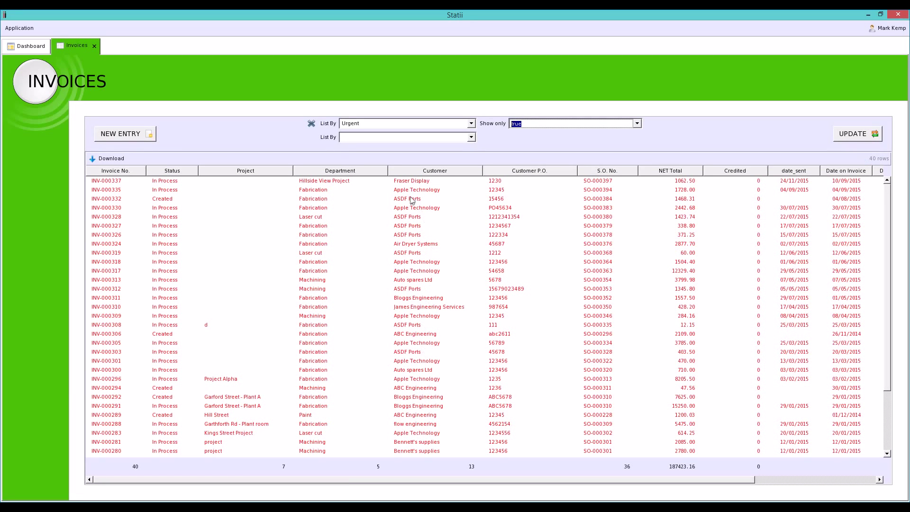
pyautogui.click(419, 189)
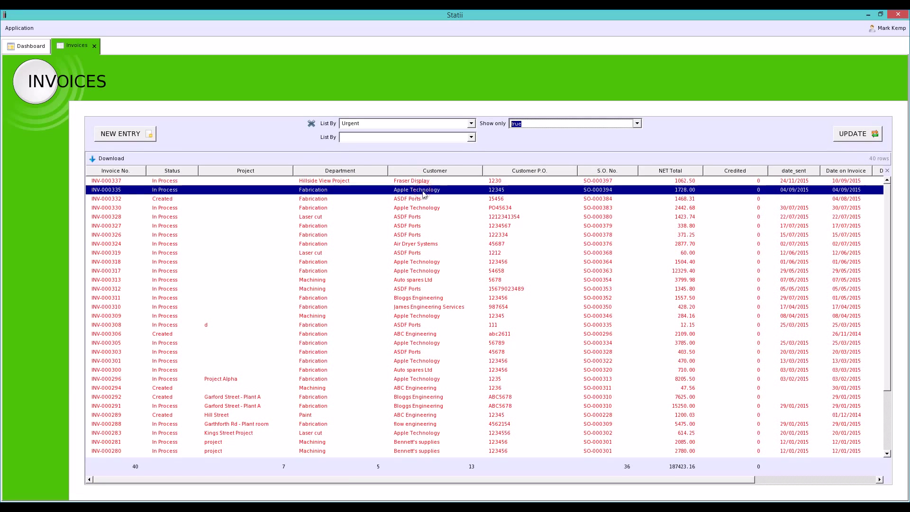
pyautogui.click(471, 137)
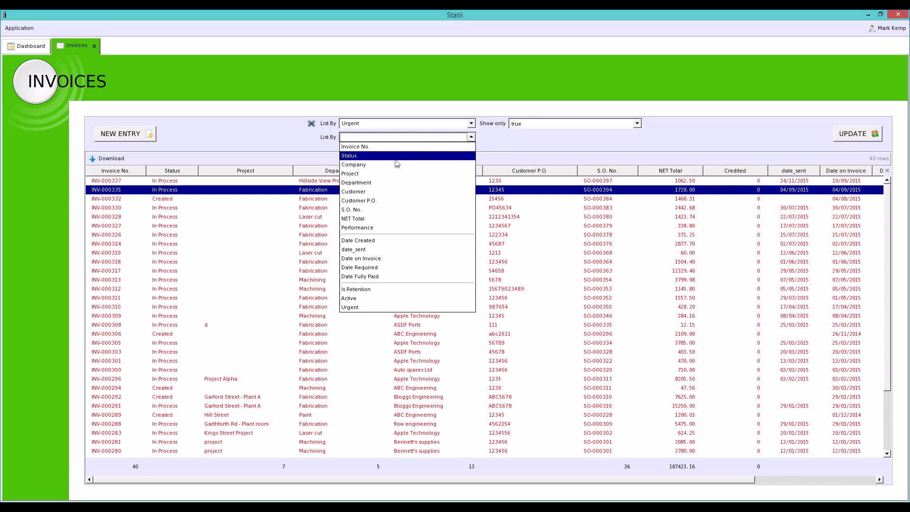
pyautogui.click(377, 191)
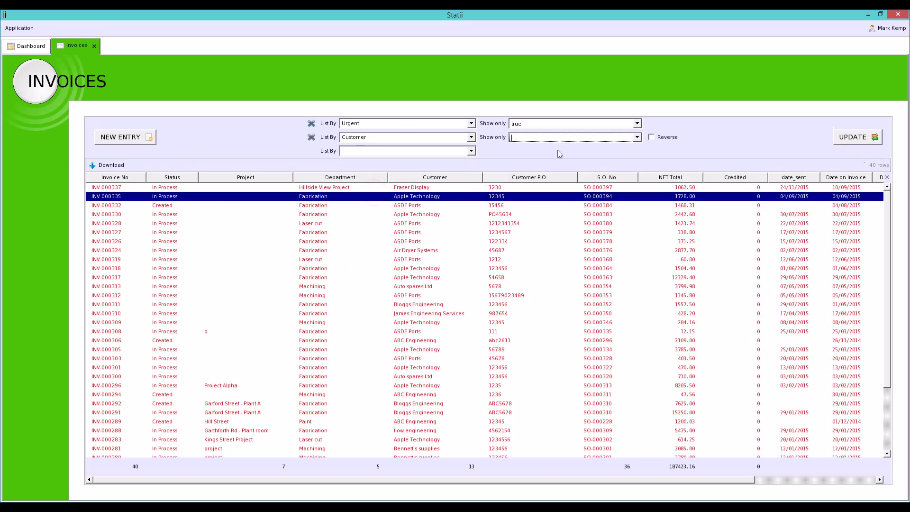
pyautogui.click(556, 140)
pyautogui.write('app')
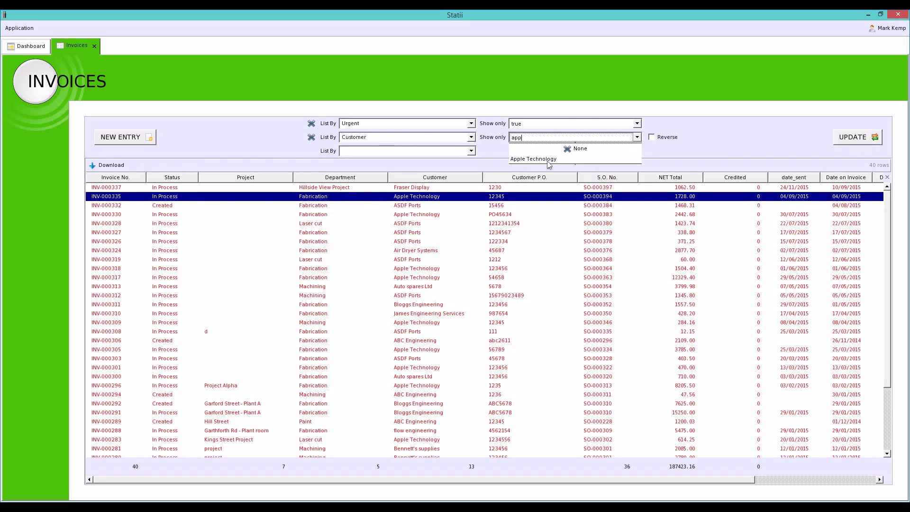
pyautogui.click(548, 160)
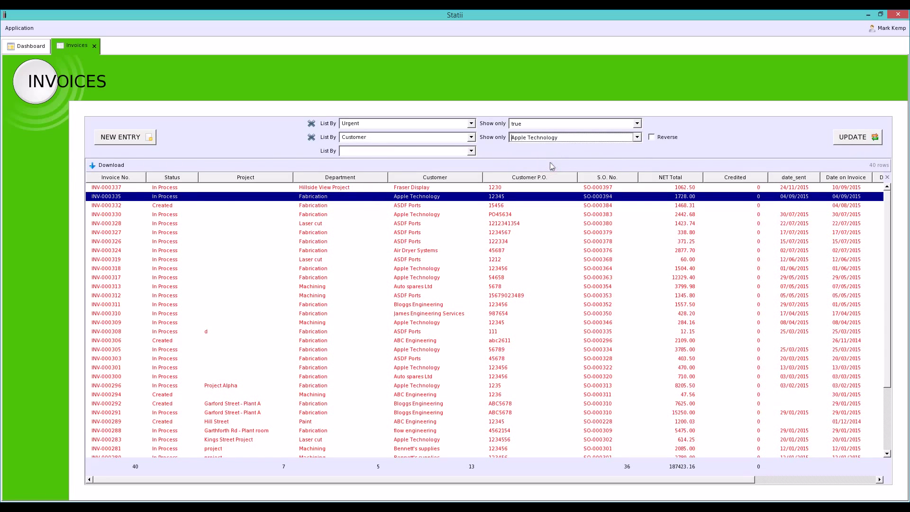
pyautogui.press('Return')
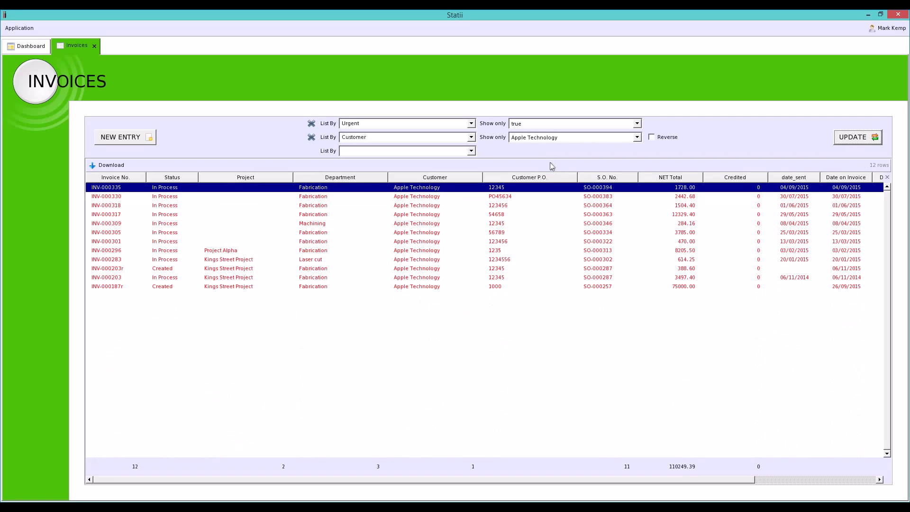
# Download the filtered Apple Technology invoices as a CSV file and open it in Excel.
pyautogui.click(491, 200)
pyautogui.click(316, 205)
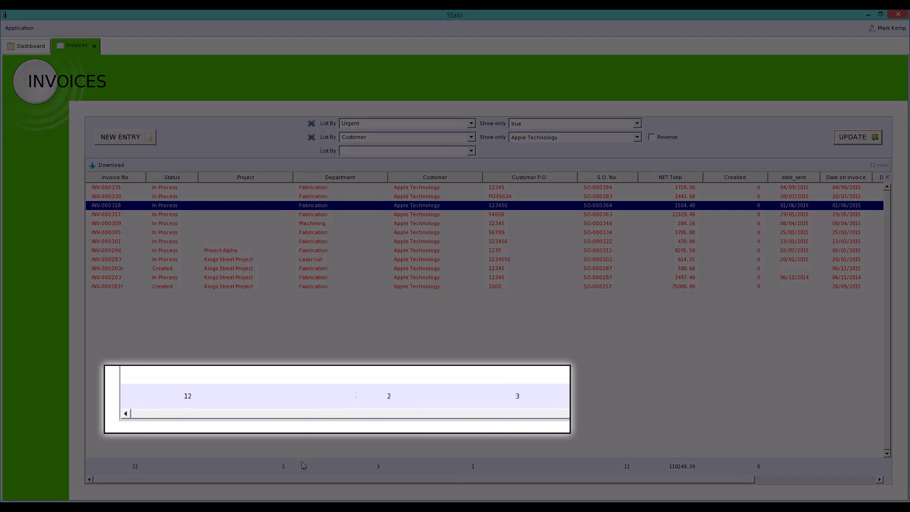
pyautogui.click(303, 466)
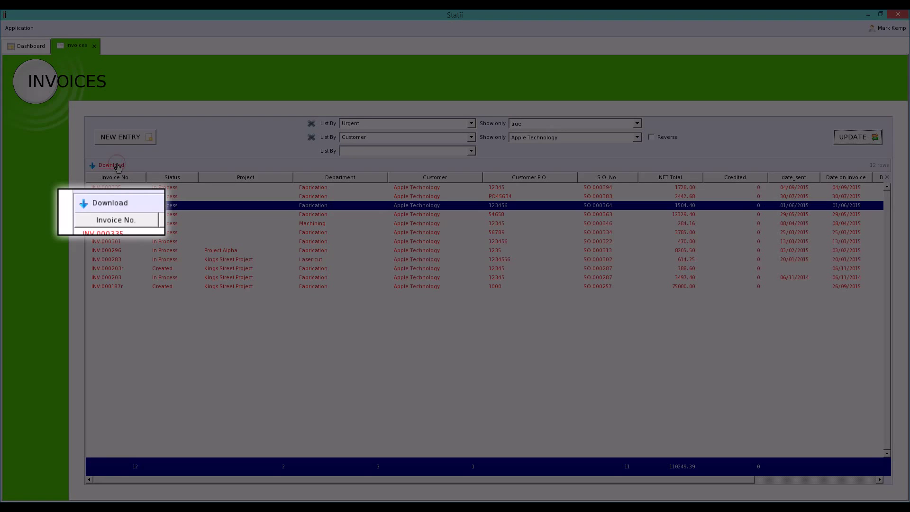
pyautogui.click(117, 166)
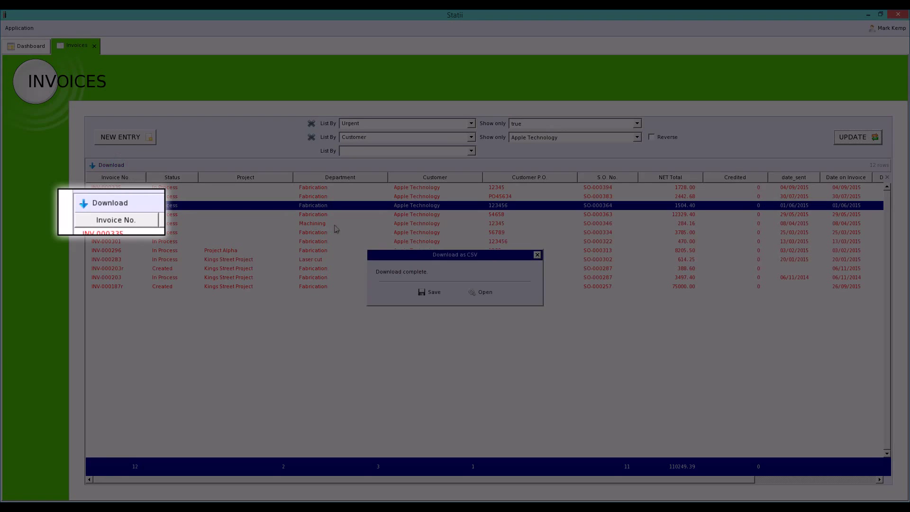
pyautogui.click(480, 293)
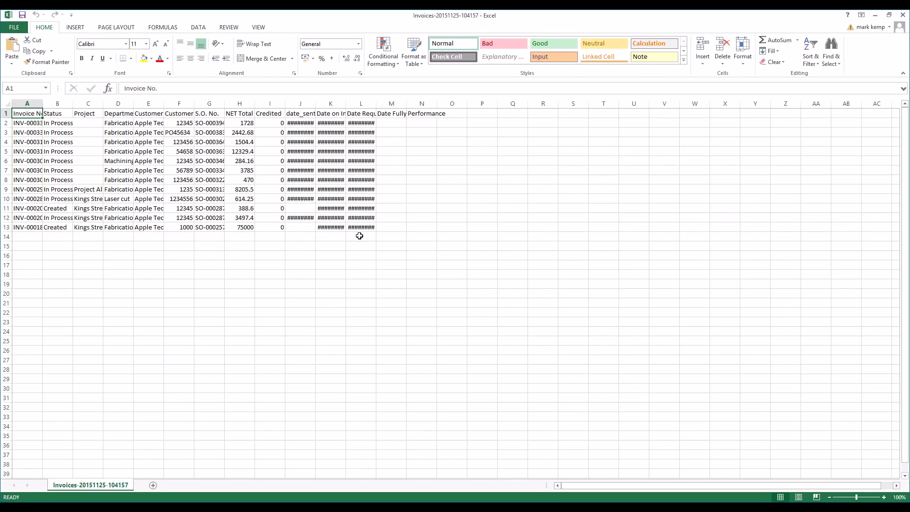
# Fit the Invoice No., Status and Project columns to their contents, then close the workbook without saving and the invoices list in Statii.
pyautogui.doubleClick(43, 103)
pyautogui.doubleClick(100, 103)
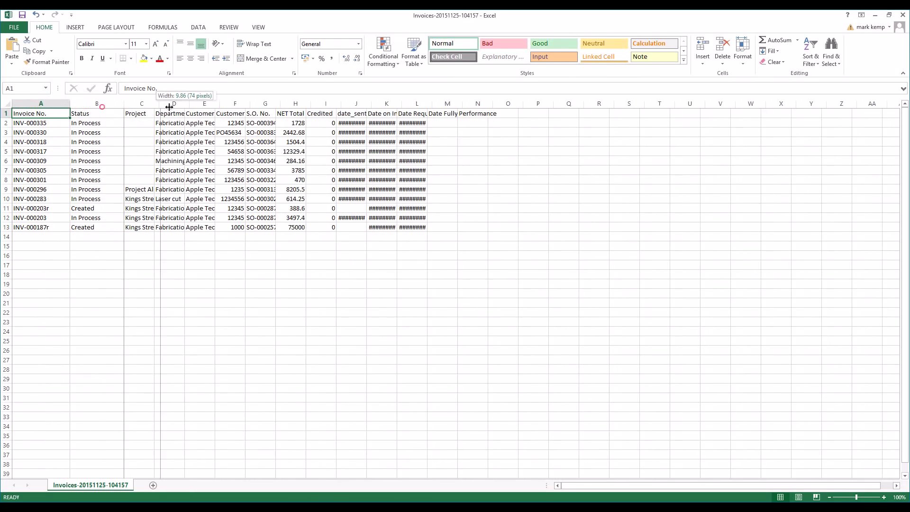
pyautogui.doubleClick(154, 103)
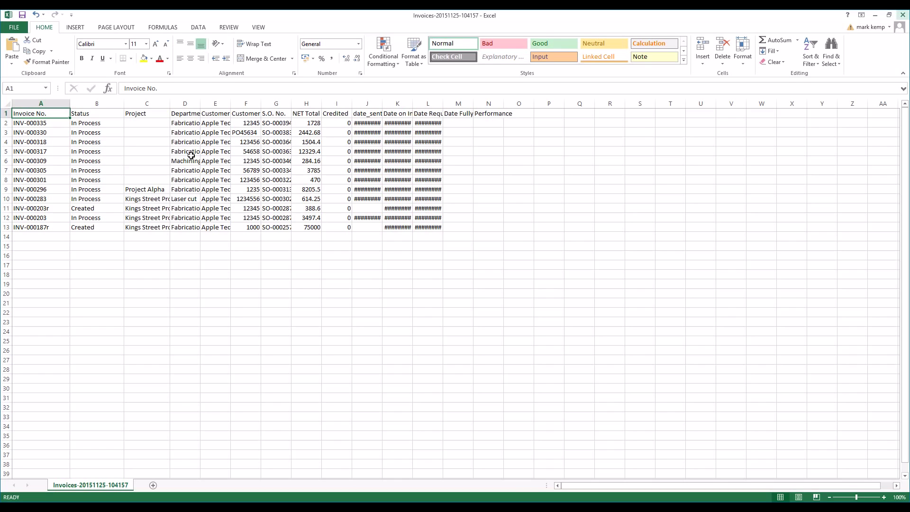
pyautogui.hotkey('ctrl', 'w')
pyautogui.press('n')
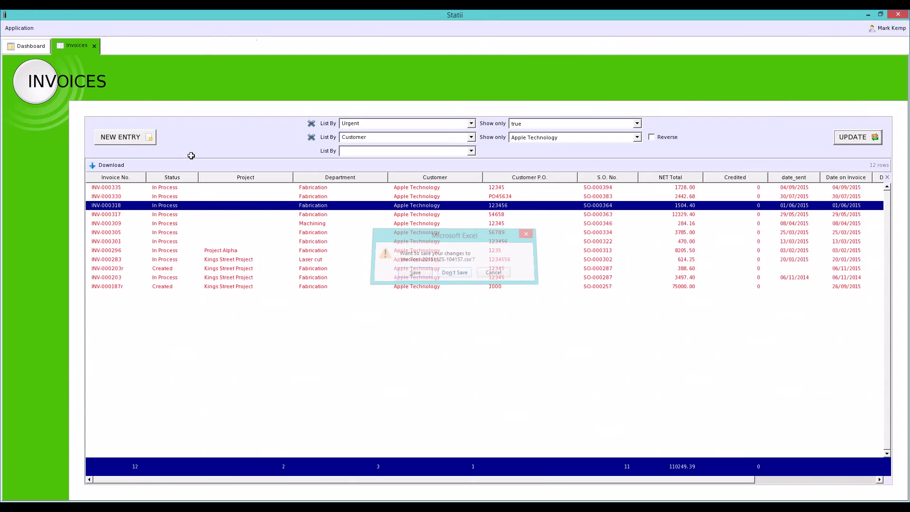
pyautogui.click(94, 45)
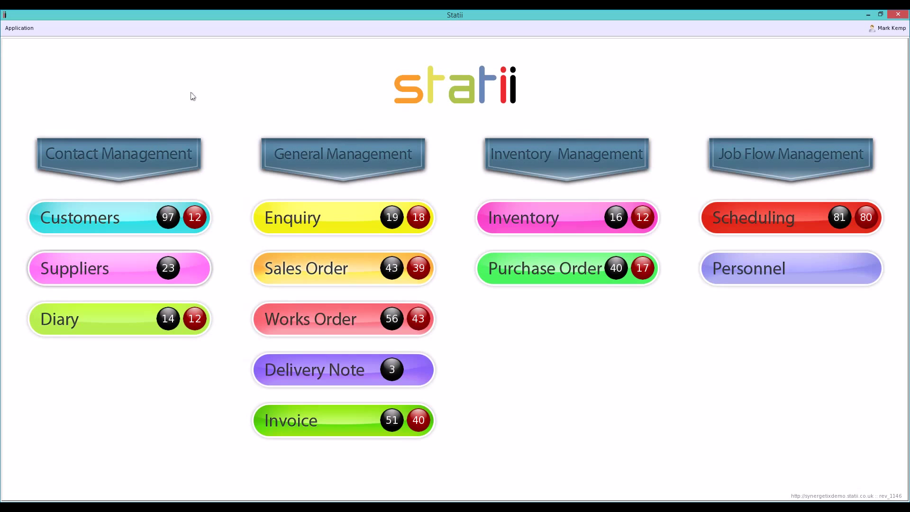
# Open the active sales orders and refresh them with Customer as a second List By criterion.
pyautogui.click(391, 268)
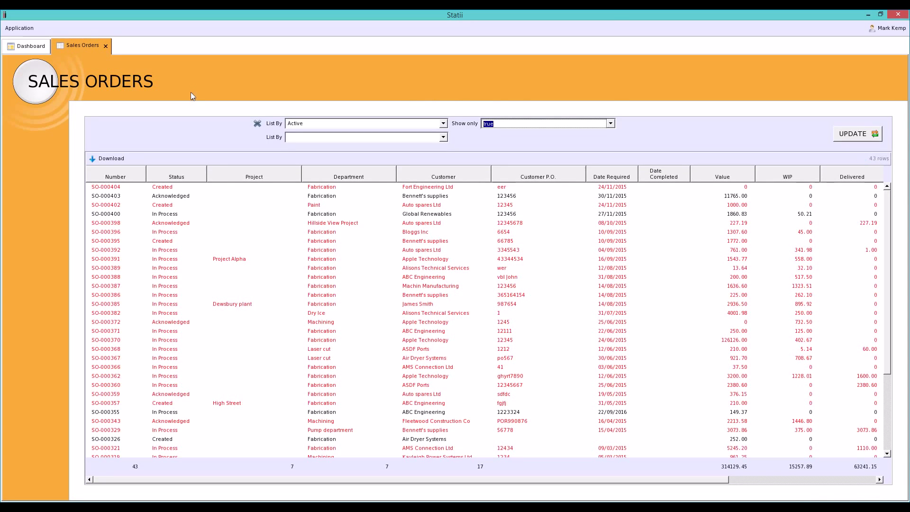
pyautogui.click(334, 196)
pyautogui.click(324, 205)
pyautogui.click(326, 222)
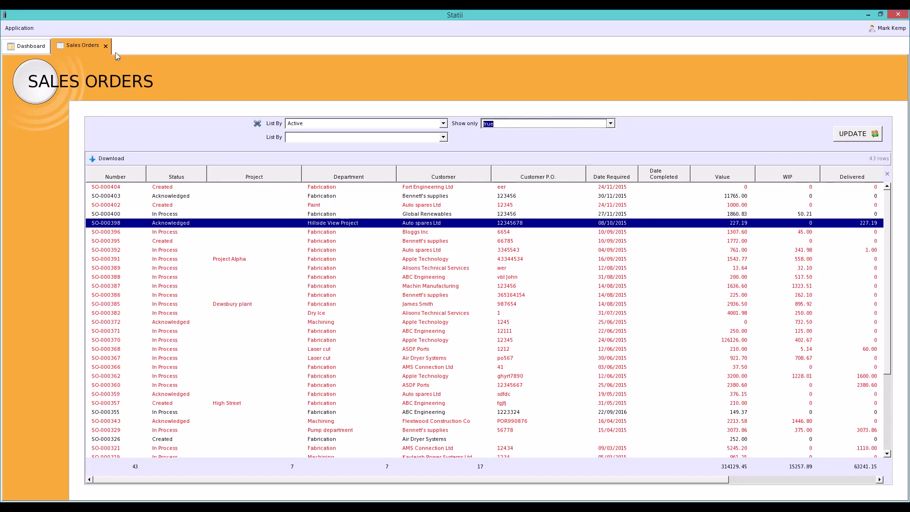
pyautogui.click(443, 137)
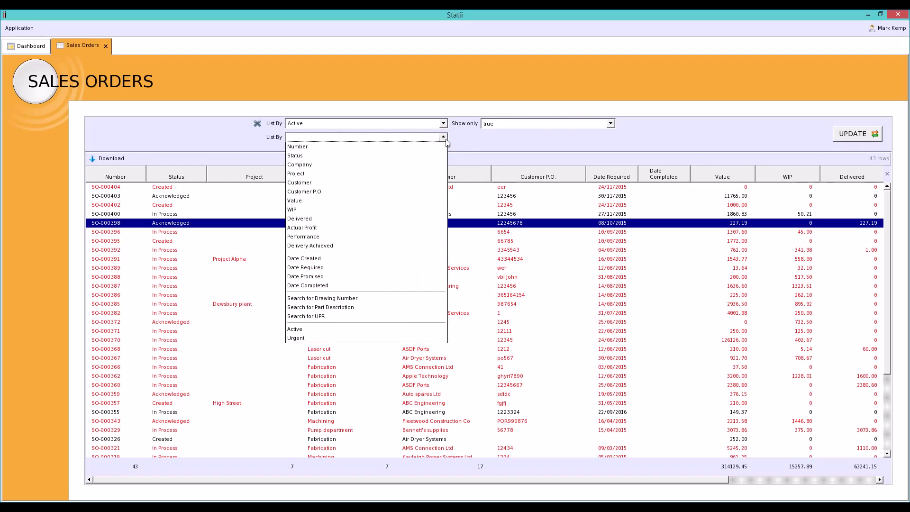
pyautogui.click(362, 183)
pyautogui.click(859, 137)
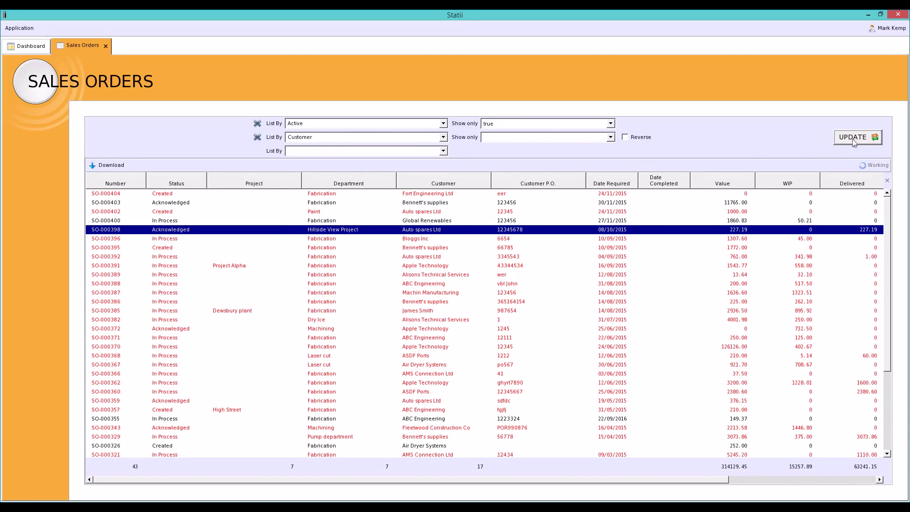
# Go through the sales orders grouped under ABC Engineering and AMS Connection Ltd.
pyautogui.click(437, 194)
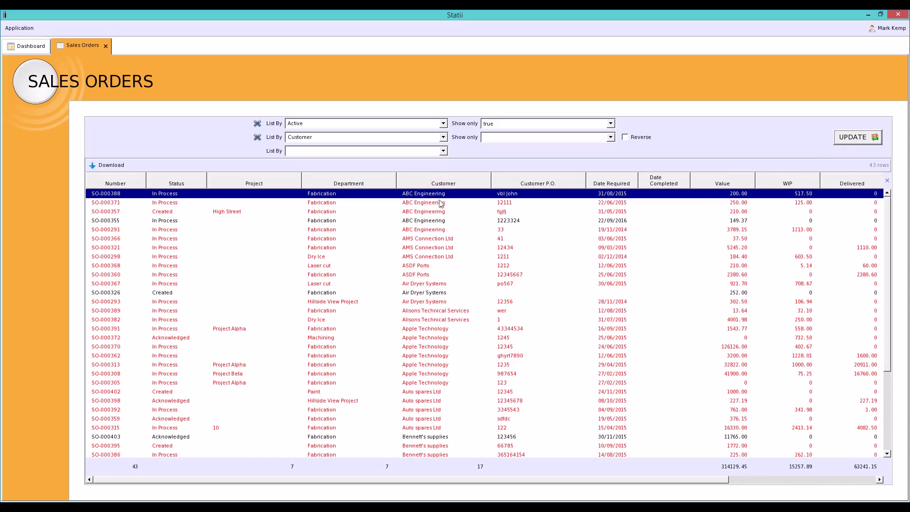
pyautogui.click(439, 212)
pyautogui.click(439, 221)
pyautogui.click(440, 230)
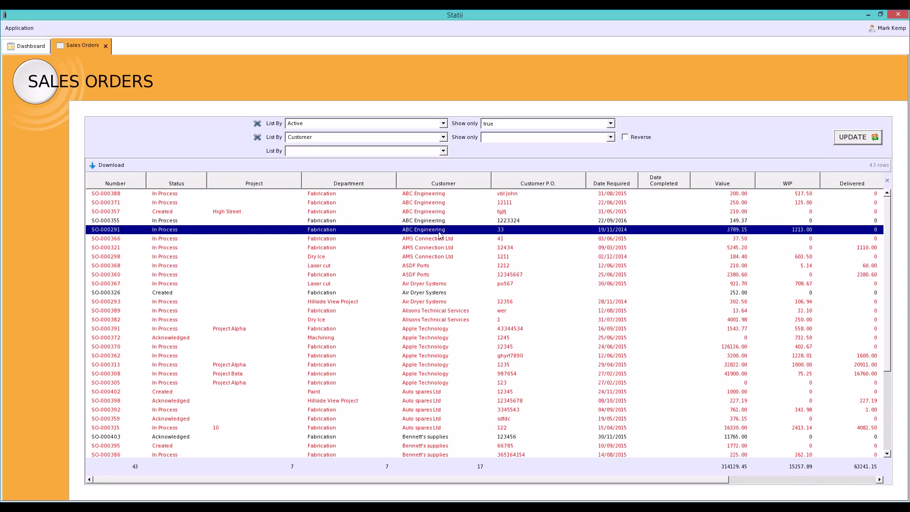
pyautogui.click(441, 239)
pyautogui.click(441, 248)
pyautogui.click(443, 259)
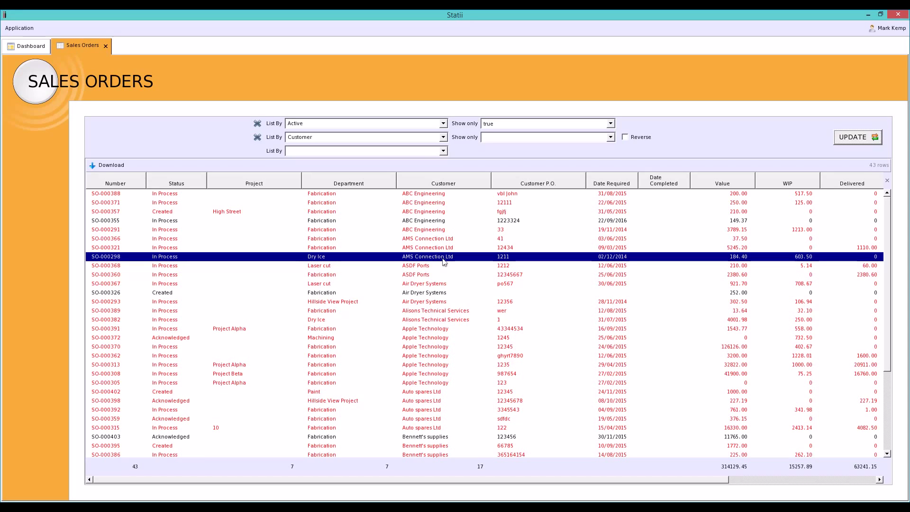
# Review the options for a third List By criterion on the sales orders, and close the sales orders list.
pyautogui.click(442, 150)
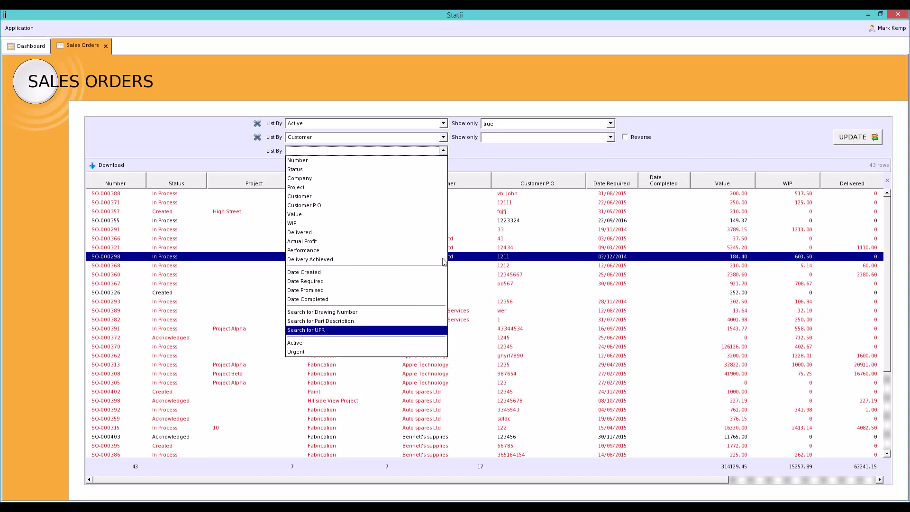
pyautogui.press('Up')
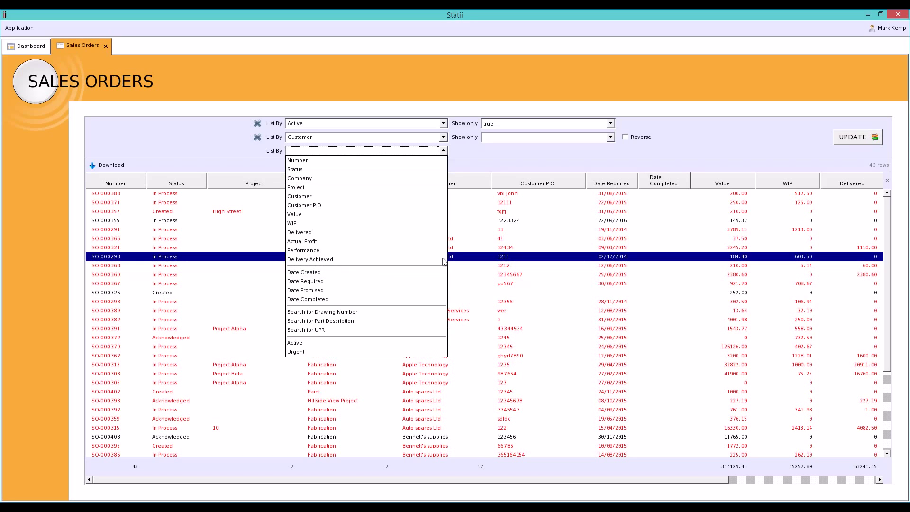
pyautogui.click(106, 46)
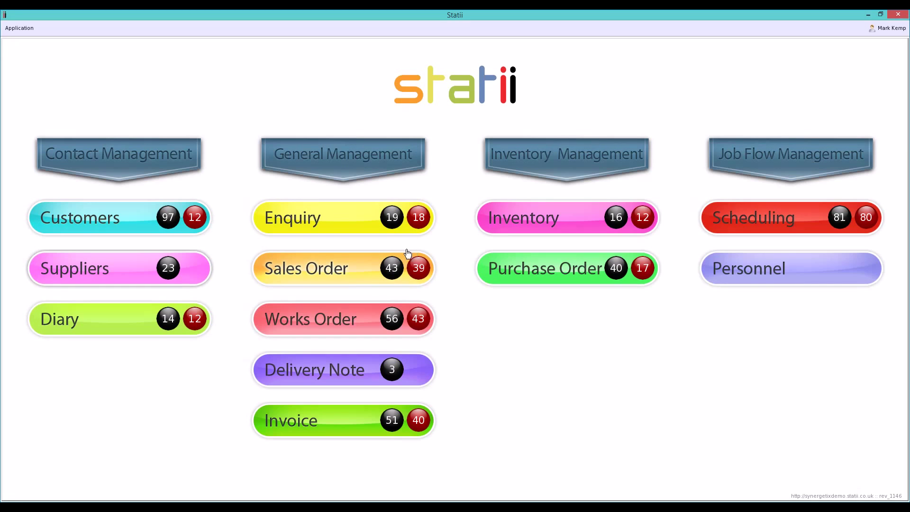
# Open the AMS Connection Ltd record from the customers list.
pyautogui.click(135, 218)
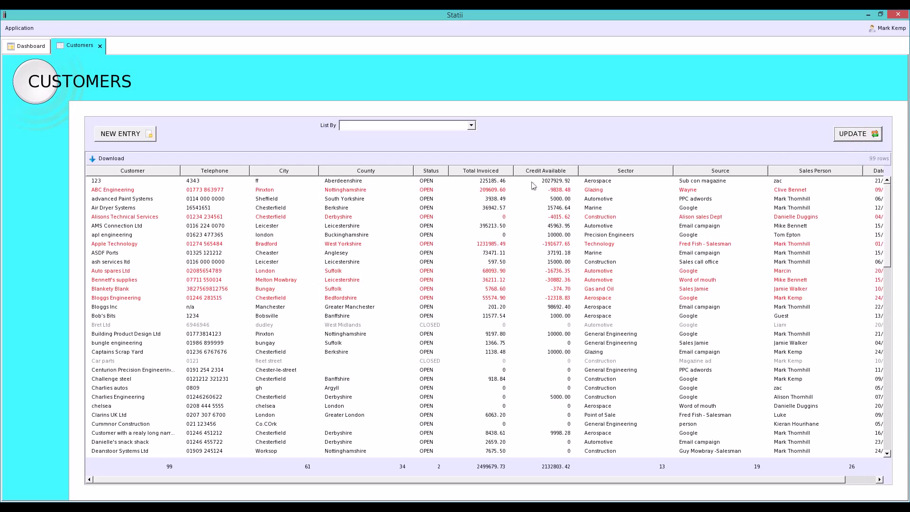
pyautogui.click(241, 227)
pyautogui.doubleClick(234, 226)
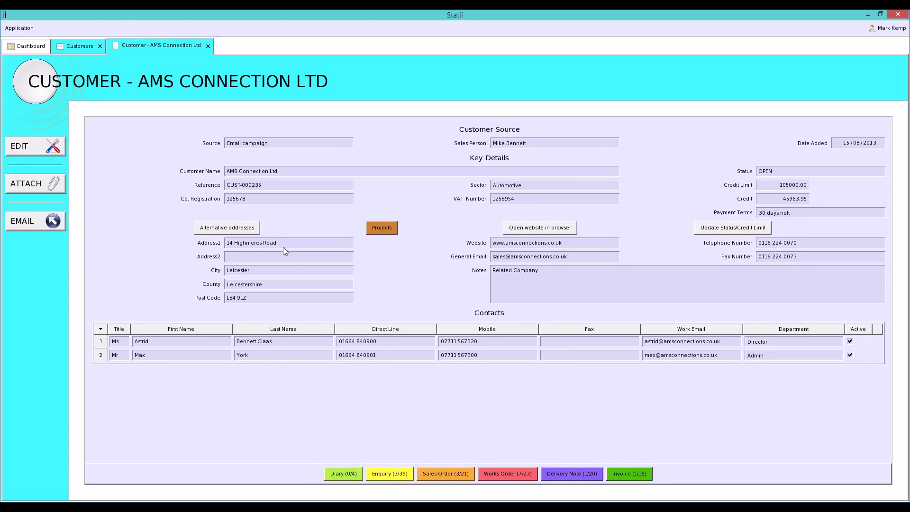
# Switch to the dashboard and back to the AMS Connection Ltd record, and close the record.
pyautogui.click(30, 46)
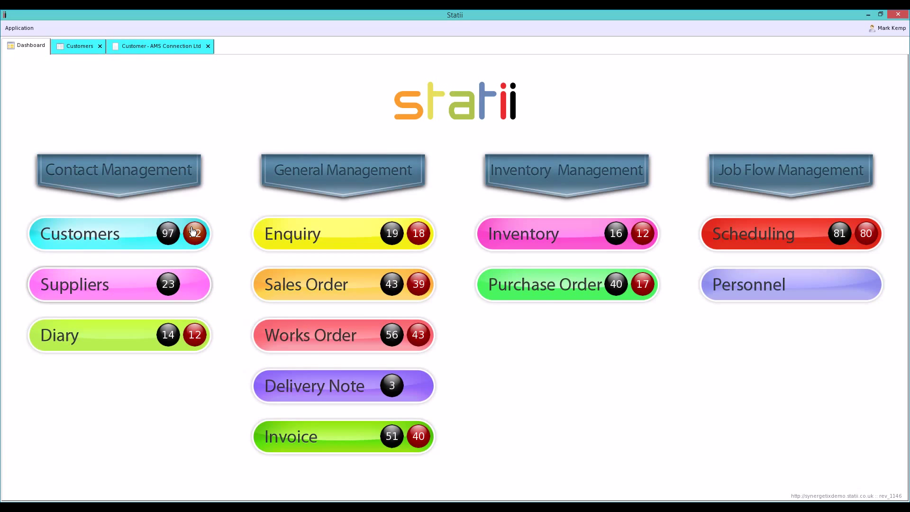
pyautogui.click(182, 48)
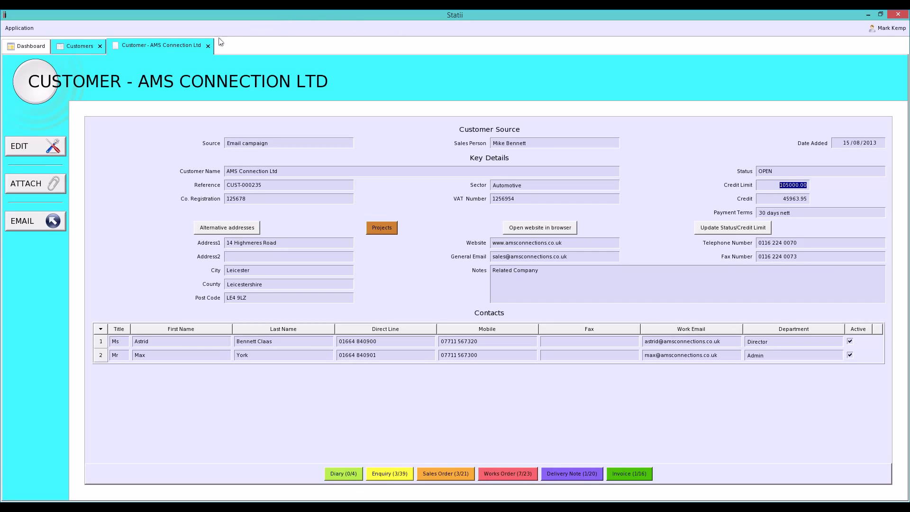
pyautogui.click(207, 46)
pyautogui.click(100, 46)
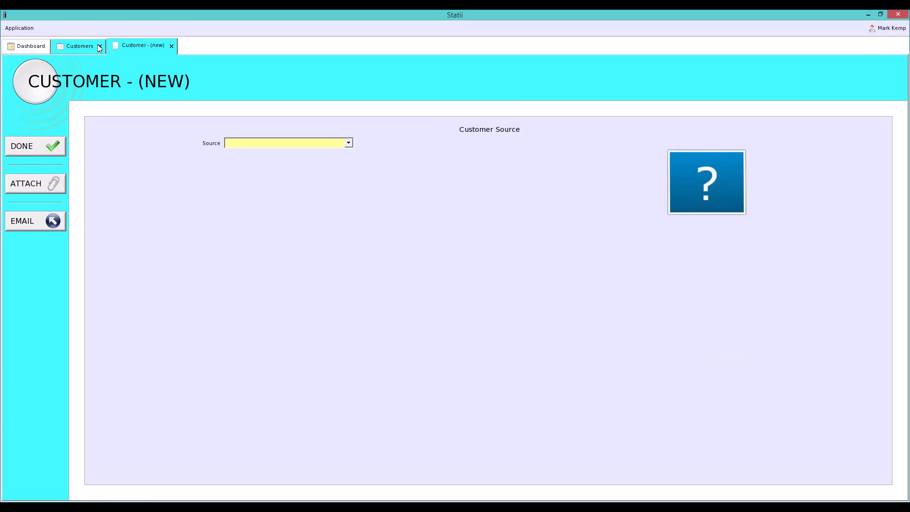
# Set the new customer's source to Google and its customer name to mikes auto spares.
pyautogui.click(348, 143)
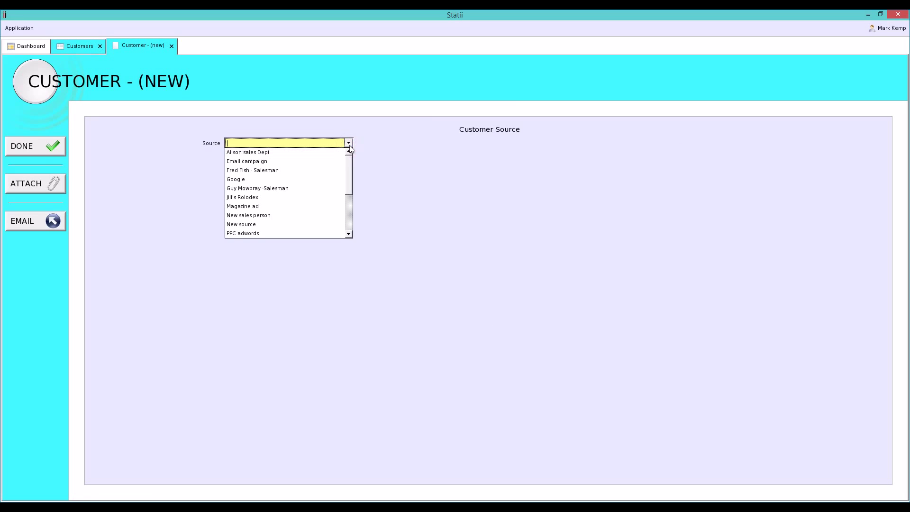
pyautogui.click(246, 180)
pyautogui.press('Tab')
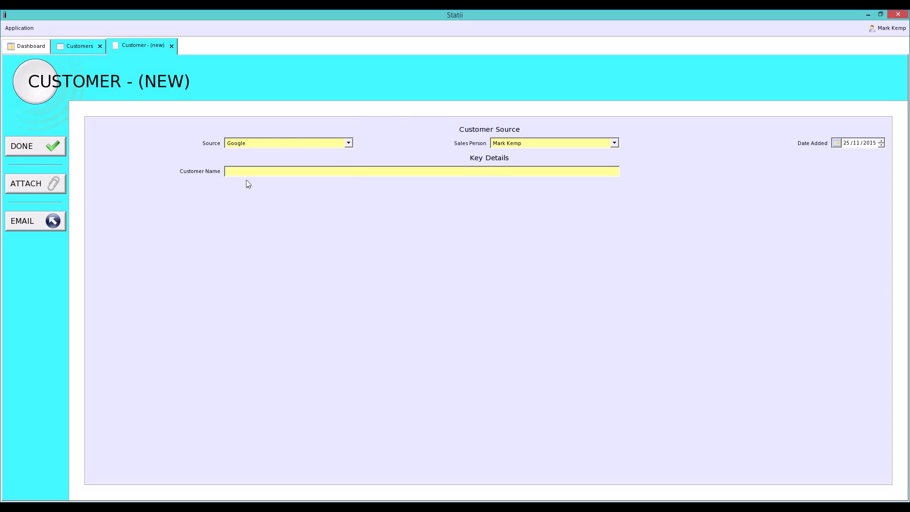
pyautogui.write('mikes aut')
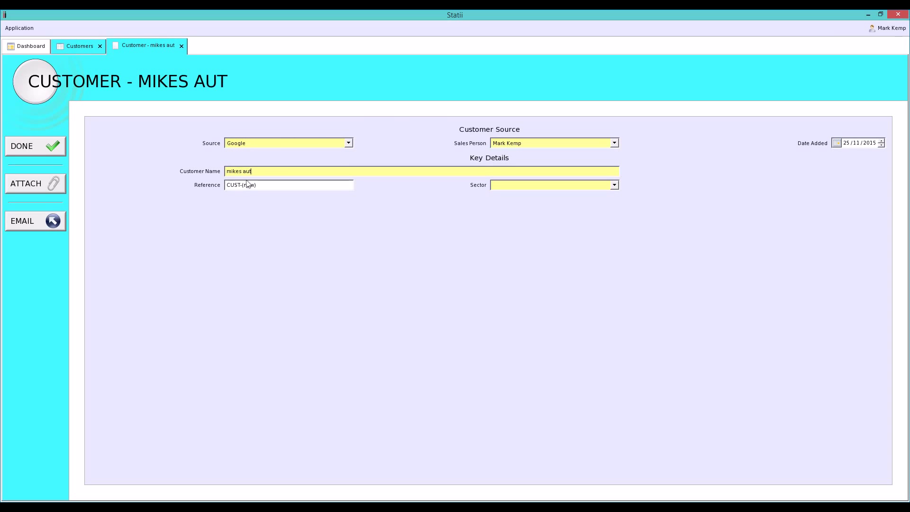
pyautogui.write('o spares')
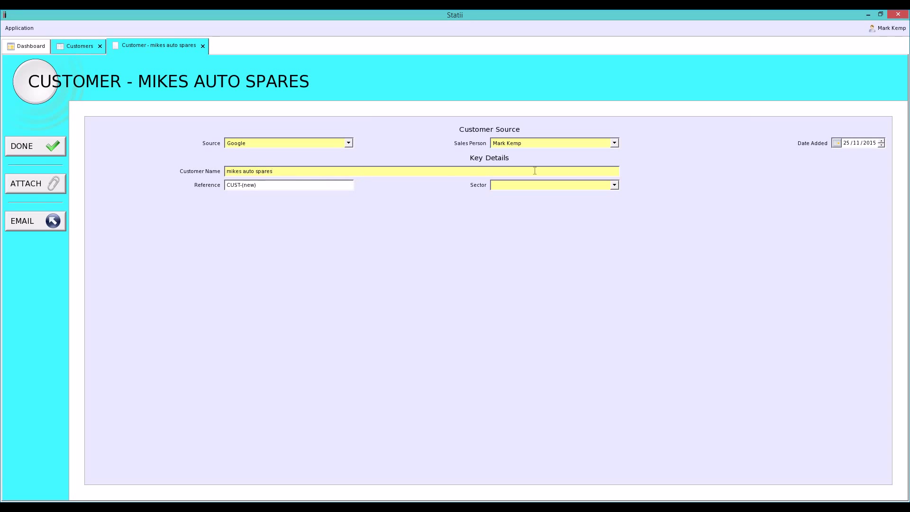
# Set the new customer's sector to Automotive, and look over the source choices and the application options.
pyautogui.click(614, 185)
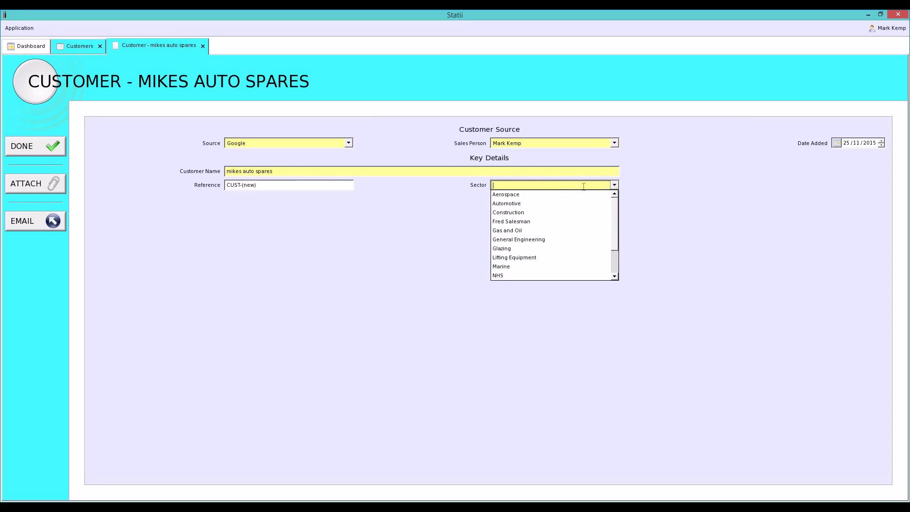
pyautogui.click(504, 203)
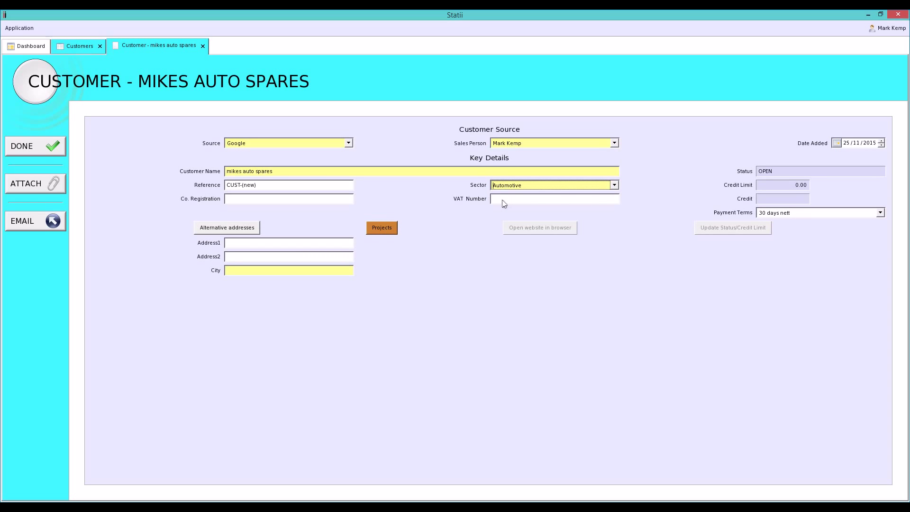
pyautogui.click(348, 143)
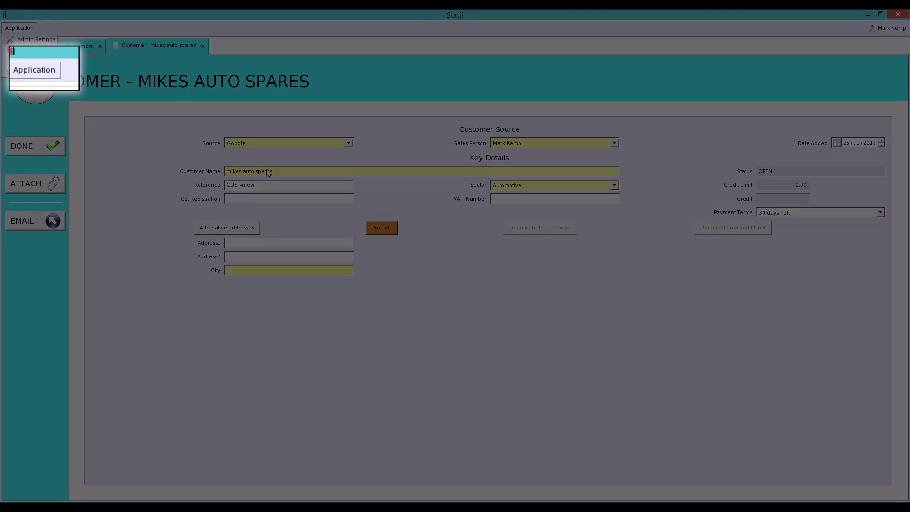
pyautogui.click(24, 29)
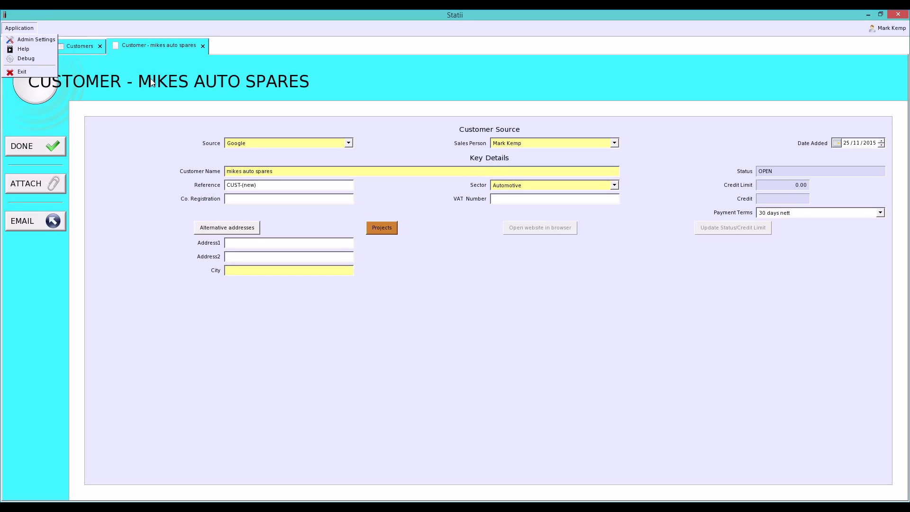
pyautogui.click(151, 82)
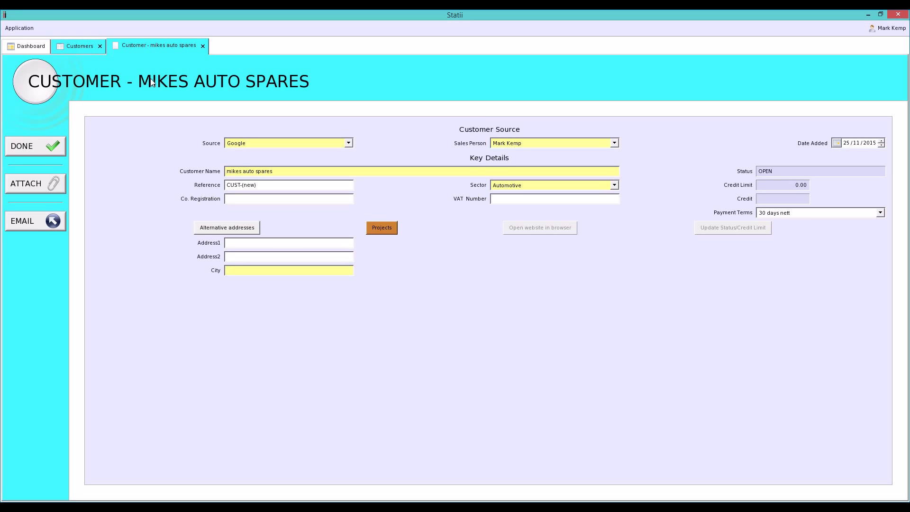
# Close the new customer record without saving it, and refresh the customers list.
pyautogui.click(203, 46)
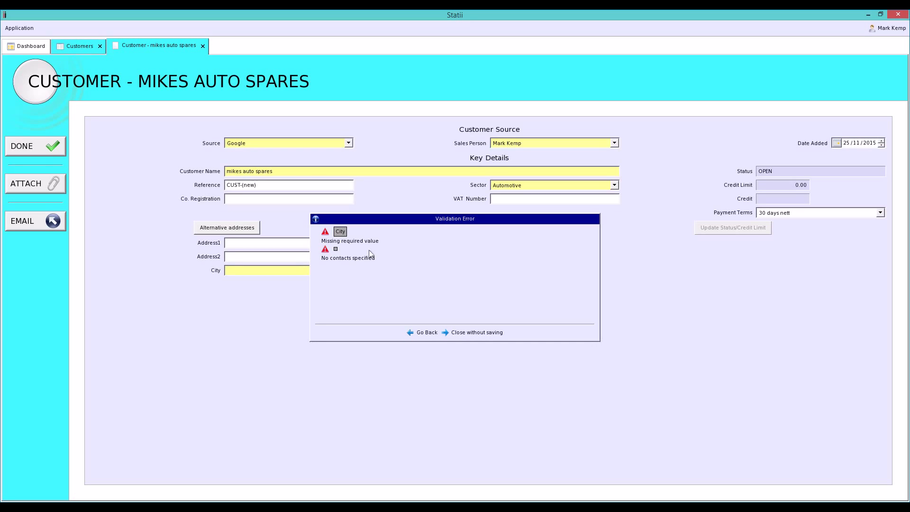
pyautogui.click(472, 334)
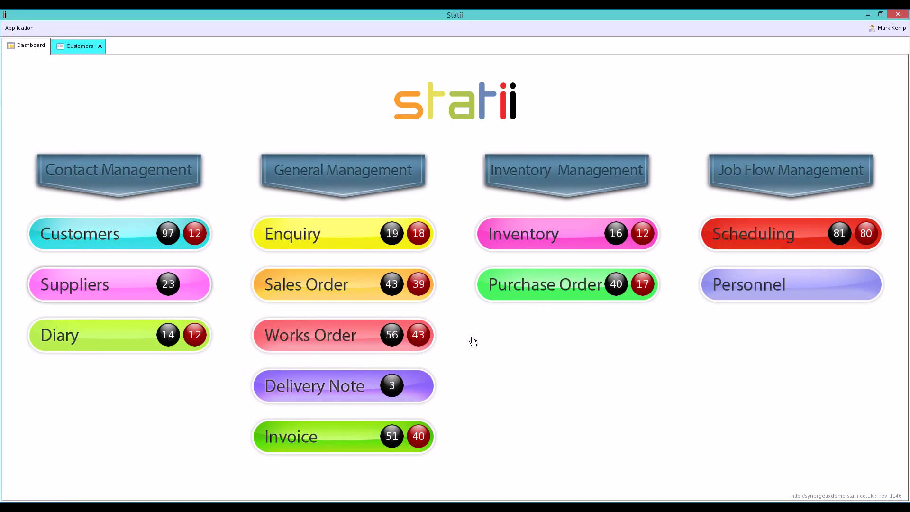
pyautogui.click(79, 46)
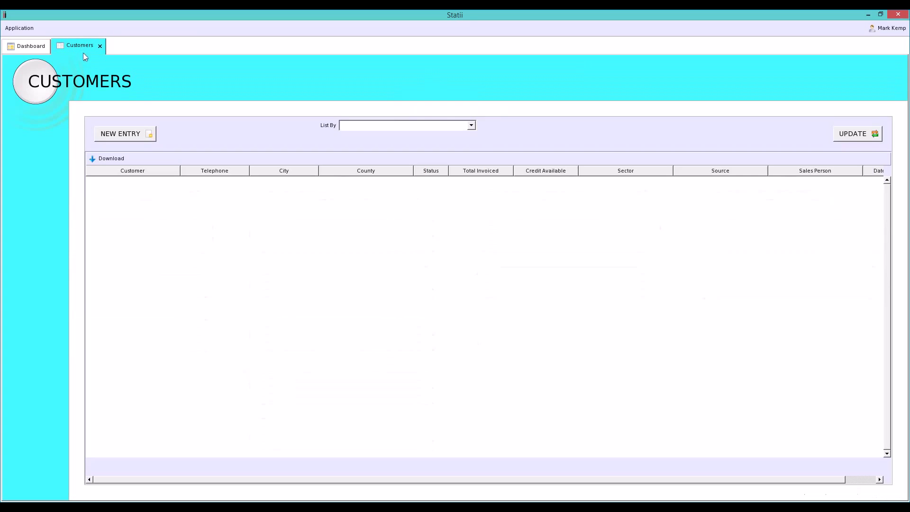
pyautogui.click(853, 134)
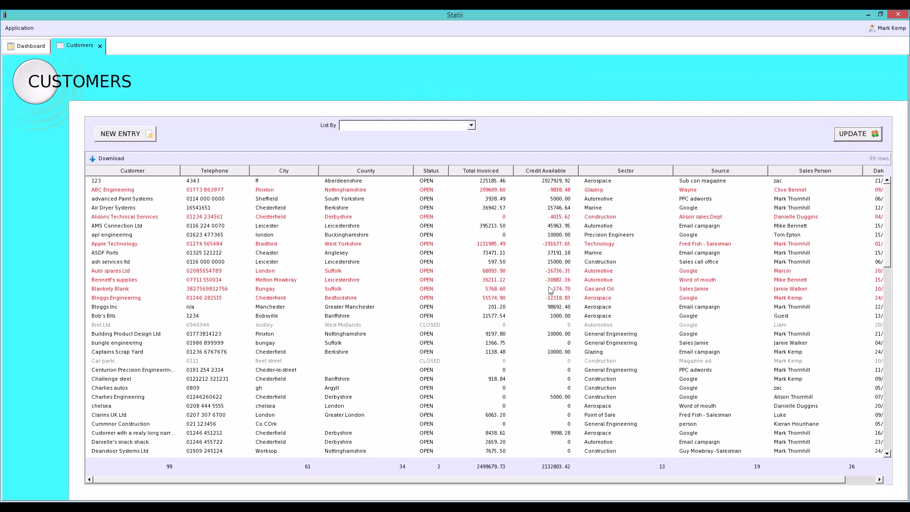
# Open the Apple Technology customer record and go through its linked enquiries.
pyautogui.doubleClick(200, 246)
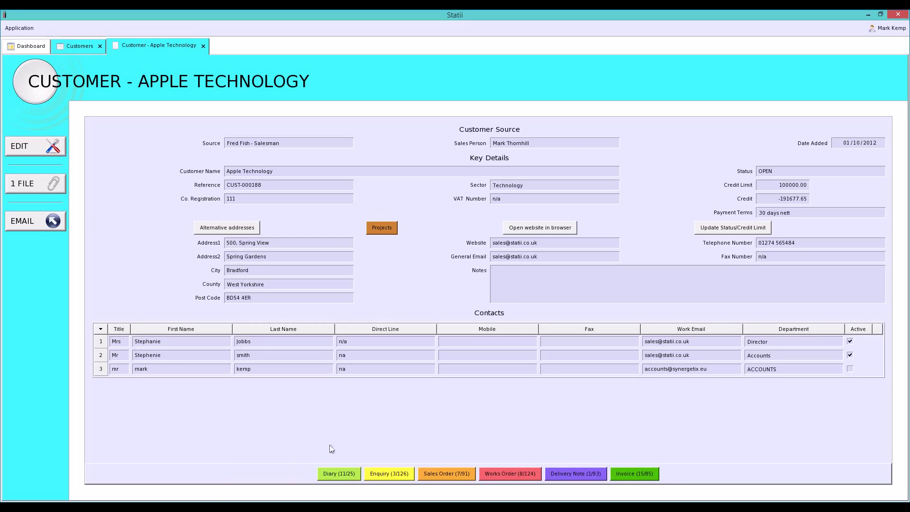
pyautogui.click(388, 474)
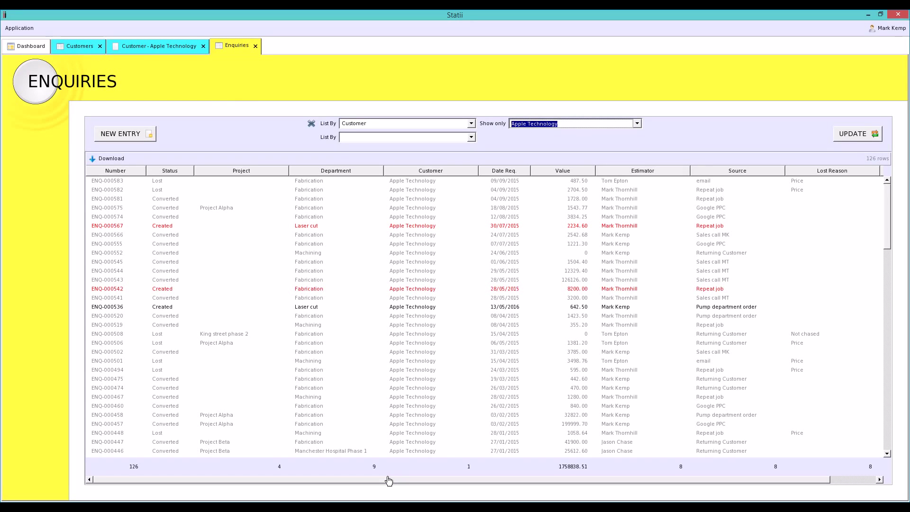
pyautogui.click(419, 181)
pyautogui.click(419, 208)
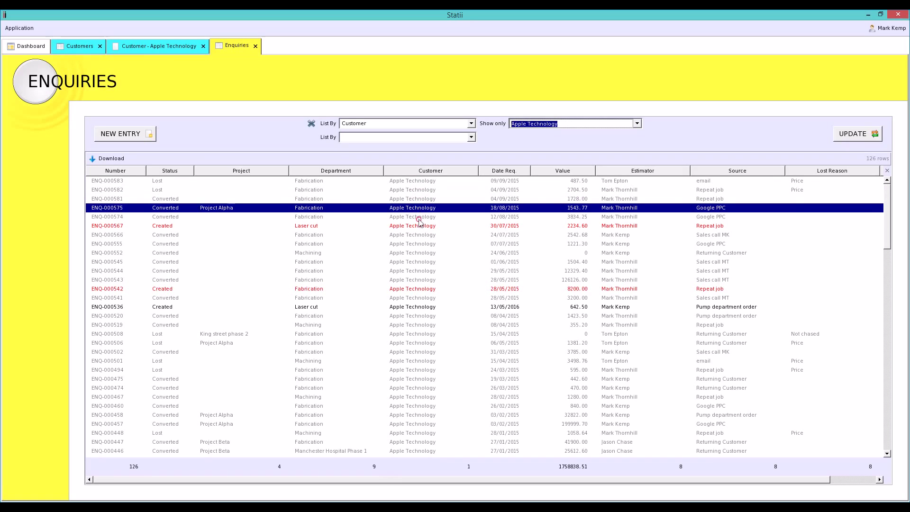
pyautogui.click(419, 217)
pyautogui.click(441, 464)
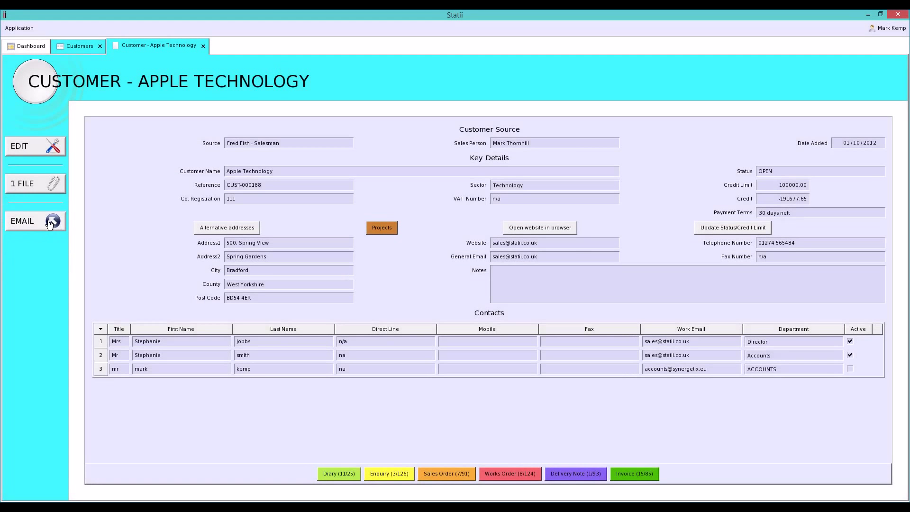
# Start an email from the Apple Technology record and address it to the first customer contact and the third staff member.
pyautogui.click(52, 222)
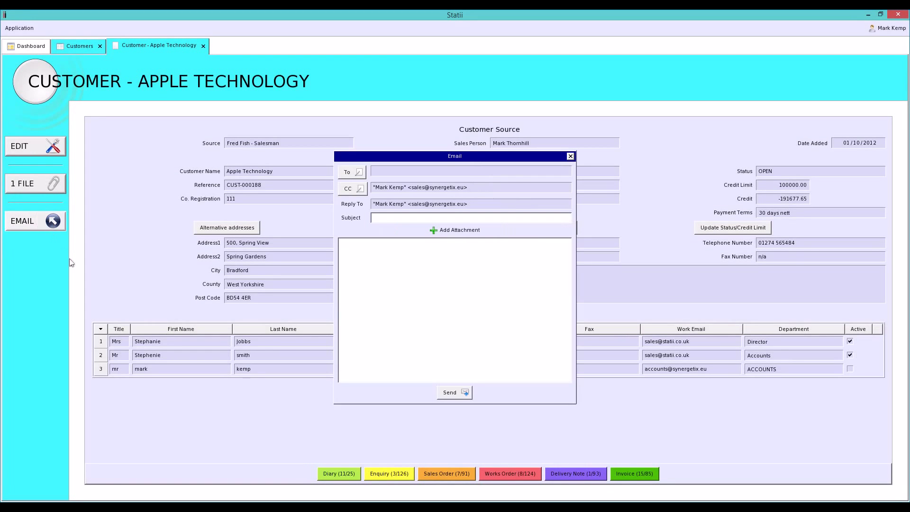
pyautogui.click(351, 172)
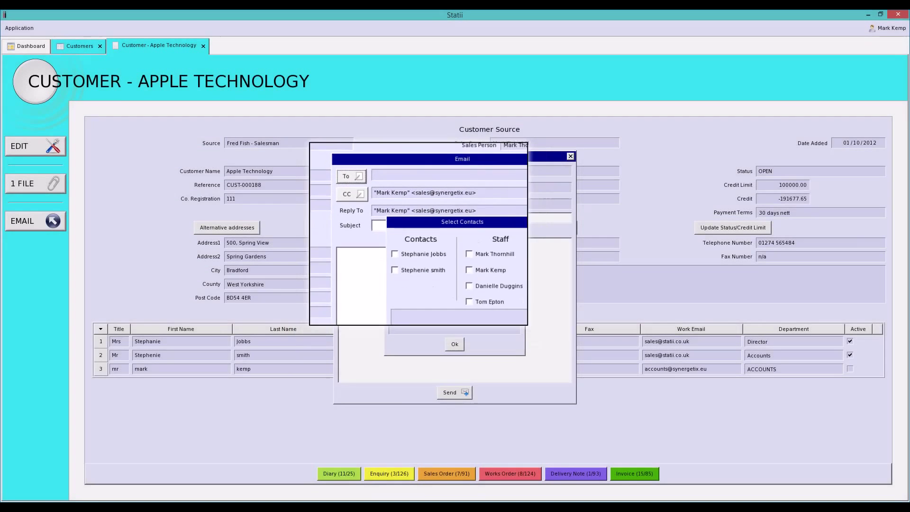
pyautogui.click(392, 244)
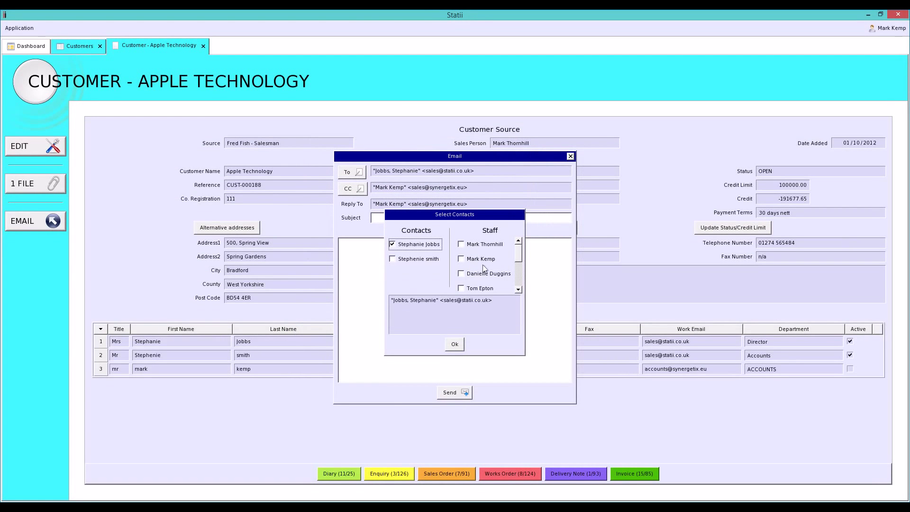
pyautogui.click(460, 273)
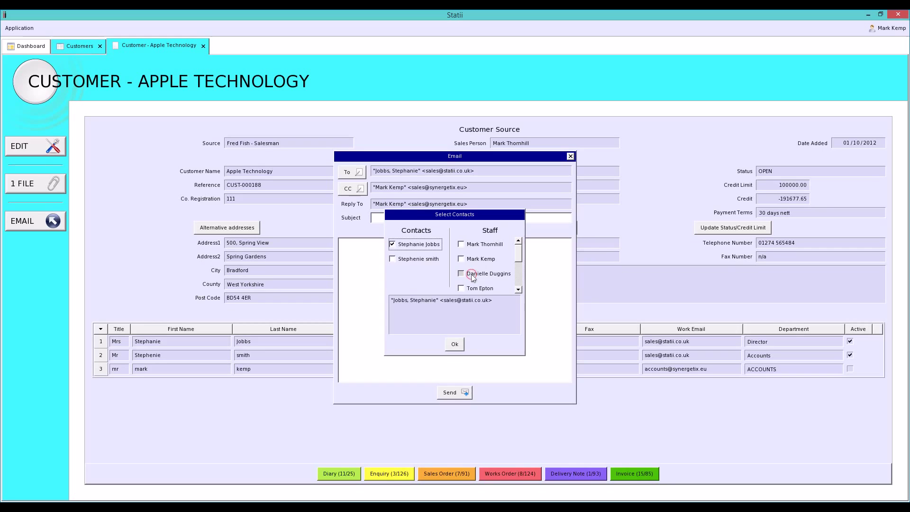
pyautogui.click(459, 346)
# Enter "please" as the email's message text, and close the email without sending it.
pyautogui.click(438, 300)
pyautogui.write('p')
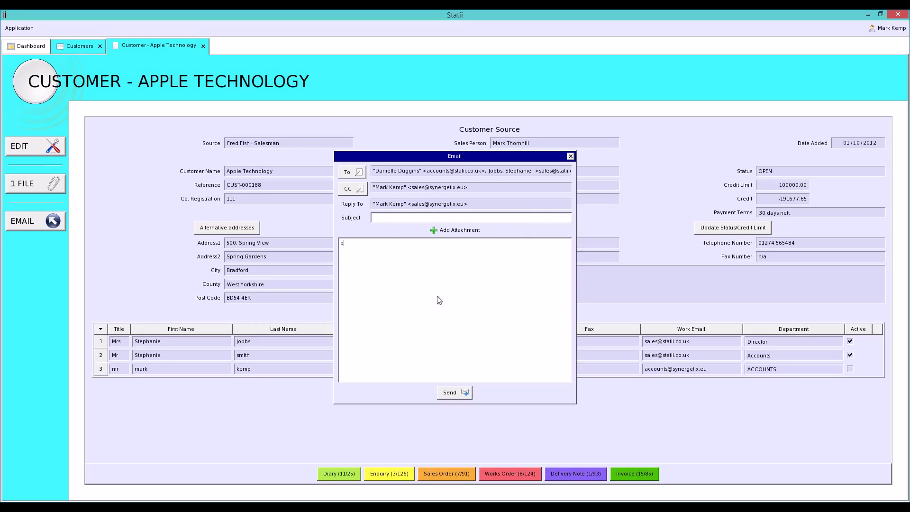
pyautogui.write('lease')
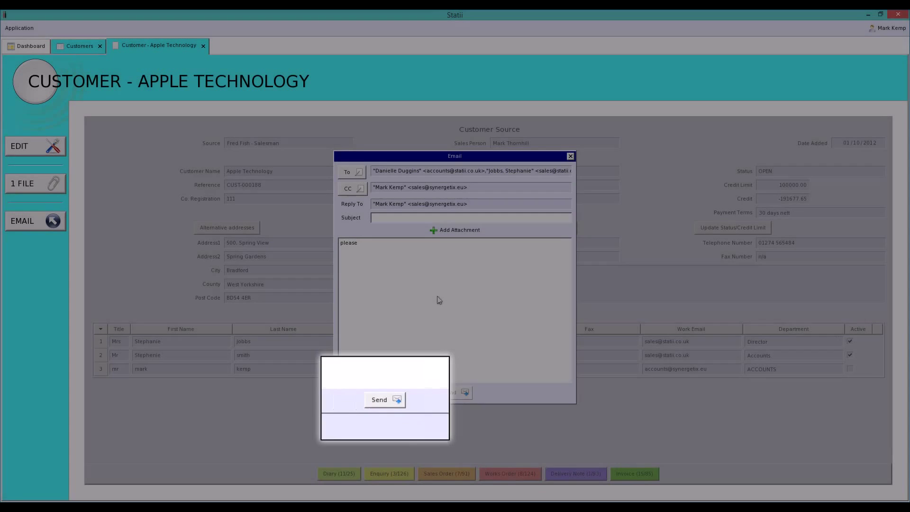
pyautogui.press('Escape')
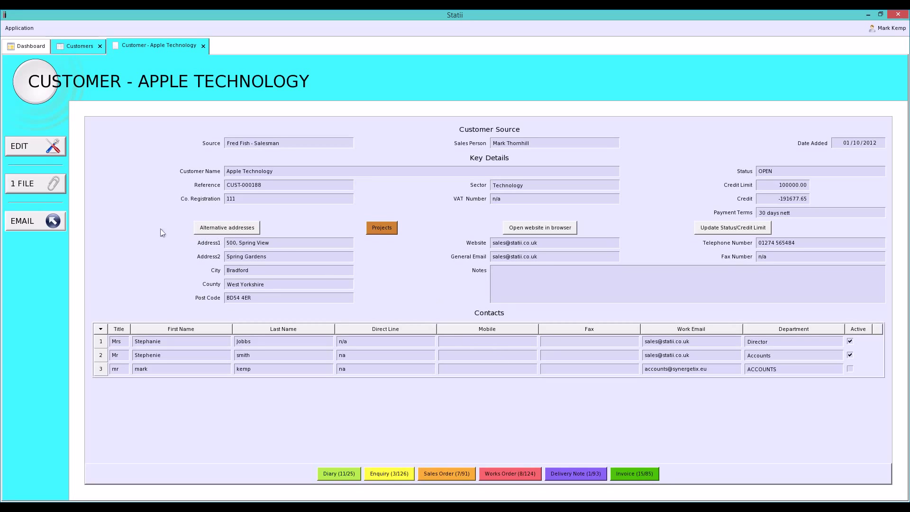
# Address another email to the first customer contact, browse the Sample Docs folder for an attachment, and discard the email.
pyautogui.click(62, 220)
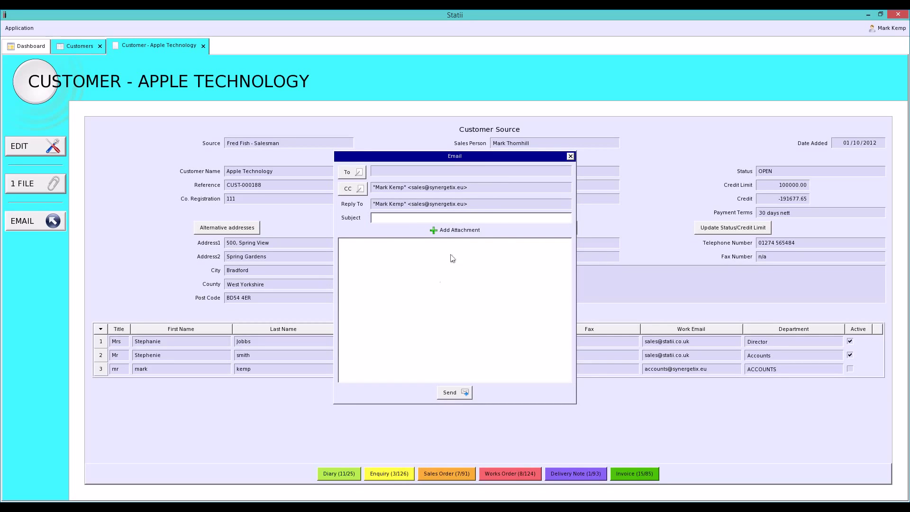
pyautogui.click(353, 173)
pyautogui.click(392, 244)
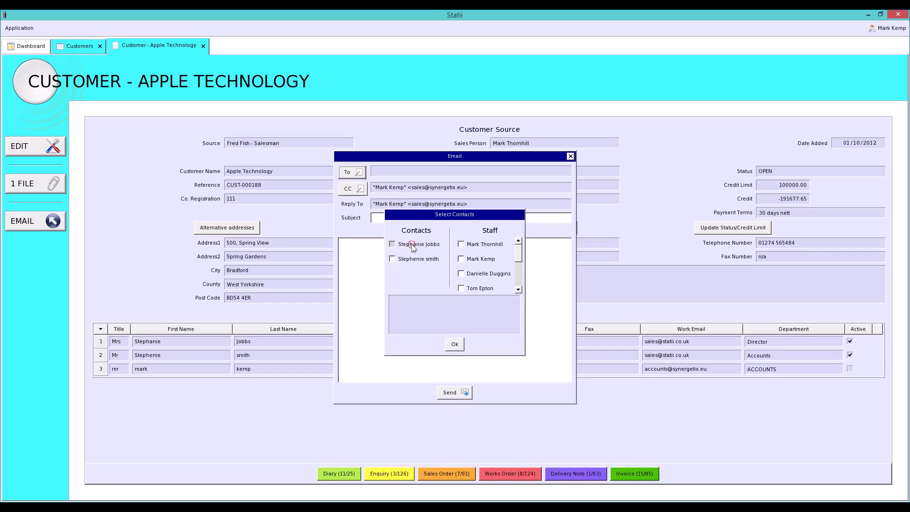
pyautogui.click(454, 344)
pyautogui.click(455, 230)
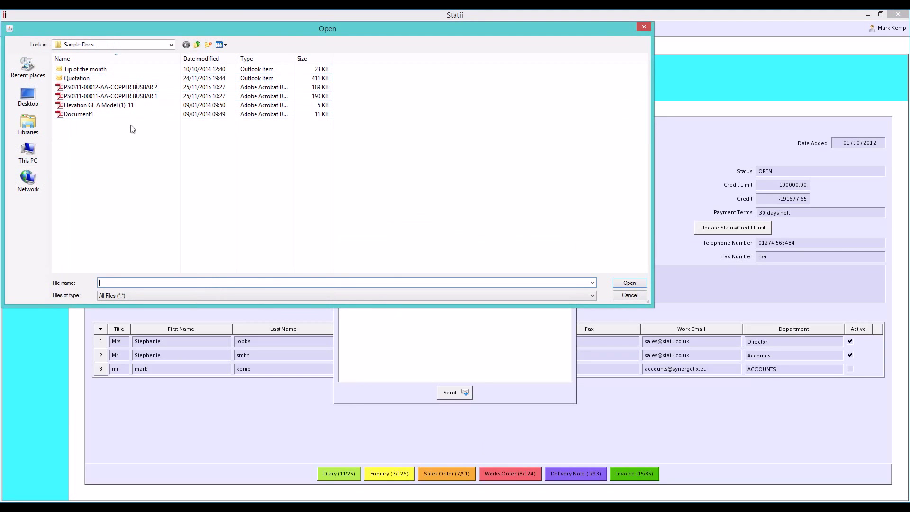
pyautogui.click(643, 27)
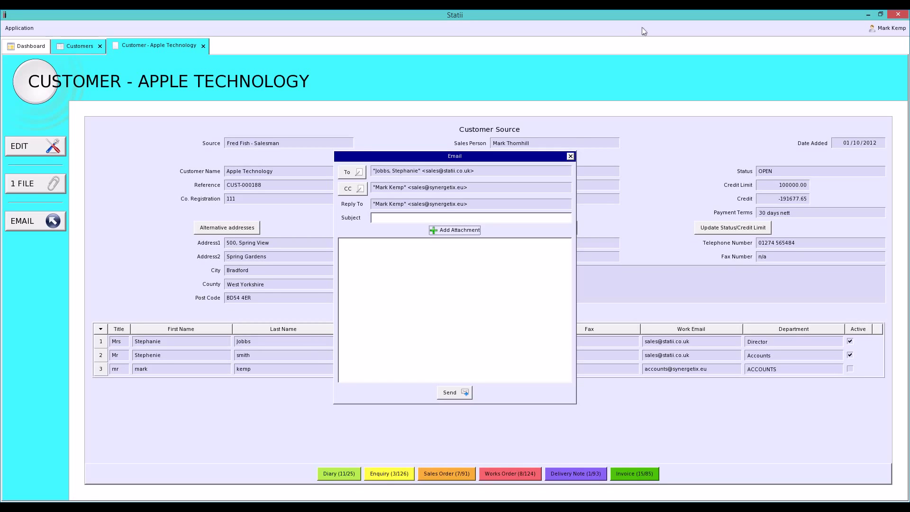
pyautogui.press('Escape')
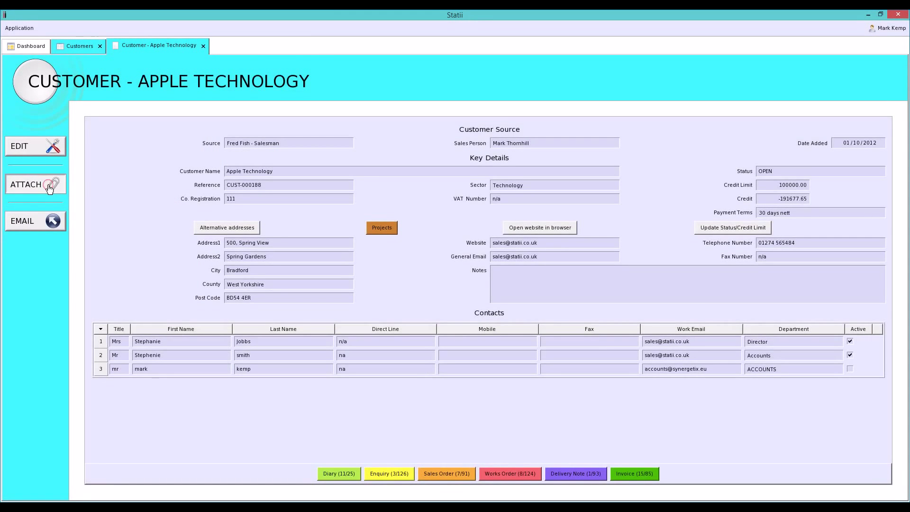
# Attach the file "Elevation GL A Model (1)_11.pdf" to the Apple Technology customer record and close its attachments page.
pyautogui.click(49, 189)
pyautogui.click(474, 127)
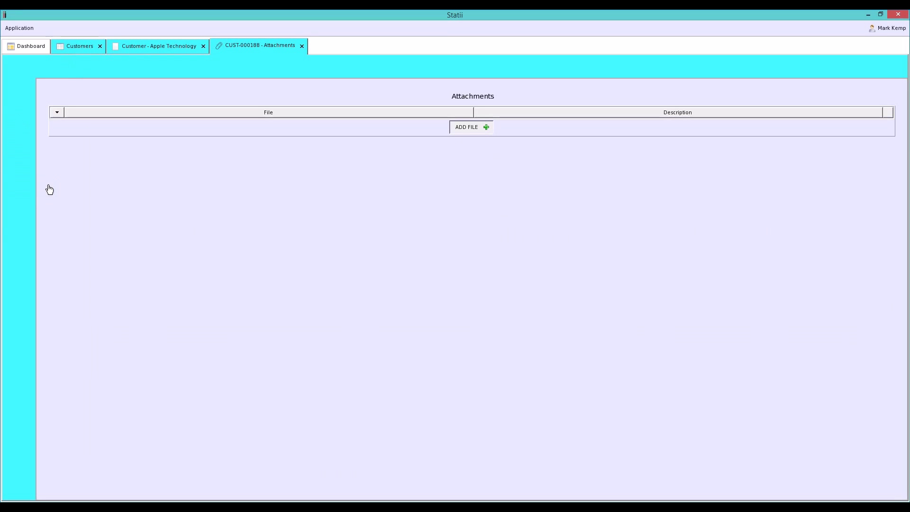
pyautogui.click(274, 126)
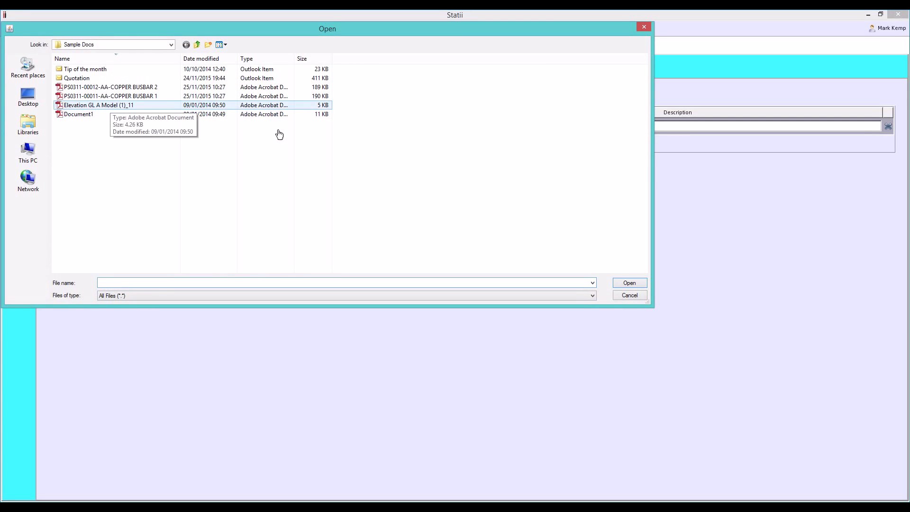
pyautogui.click(109, 106)
pyautogui.doubleClick(110, 107)
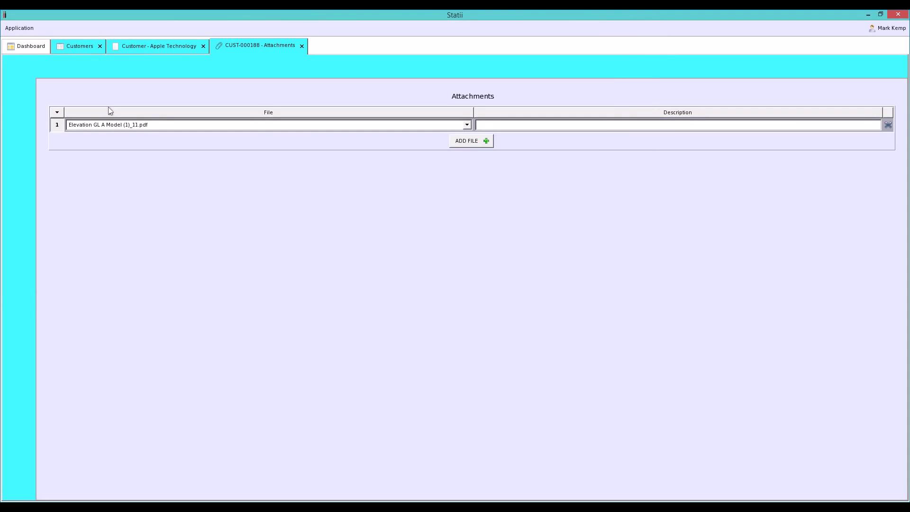
pyautogui.click(301, 47)
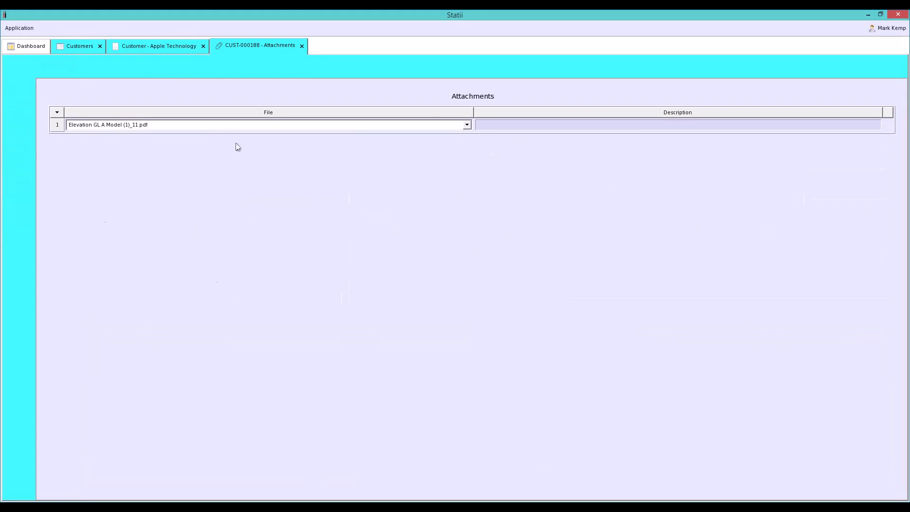
# View the PDF attached to the Apple Technology record, and close it to return to the customer record.
pyautogui.click(217, 127)
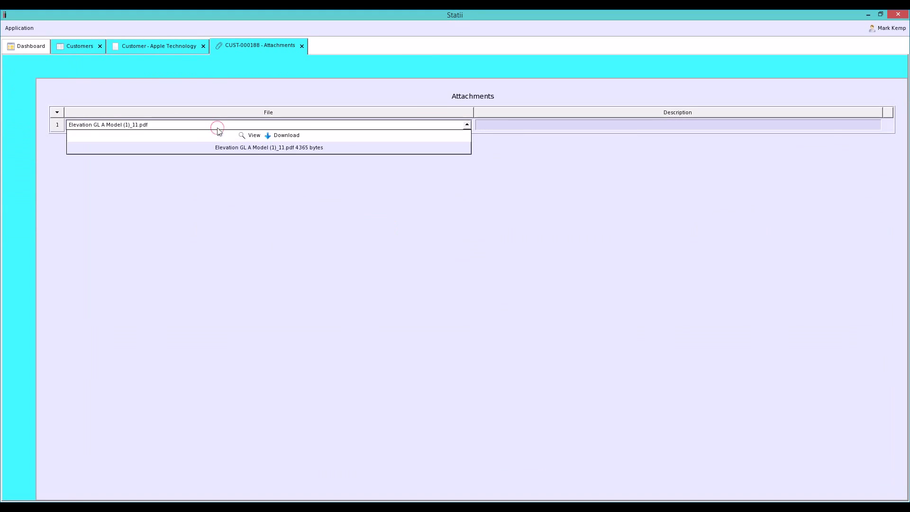
pyautogui.click(252, 136)
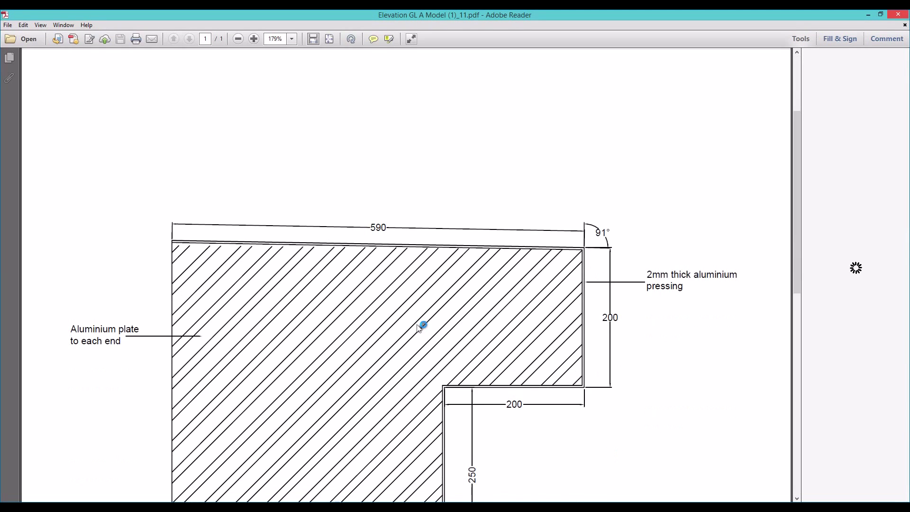
pyautogui.hotkey('alt', 'F4')
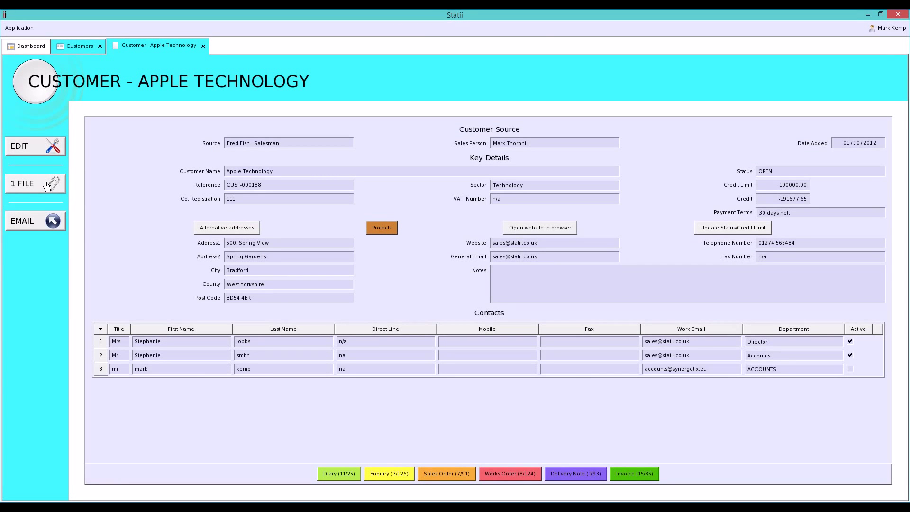
pyautogui.click(48, 186)
# Set Apple Technology's new credit limit to 1000, authorise it with the admin password, and close the record and the customer list.
pyautogui.click(35, 146)
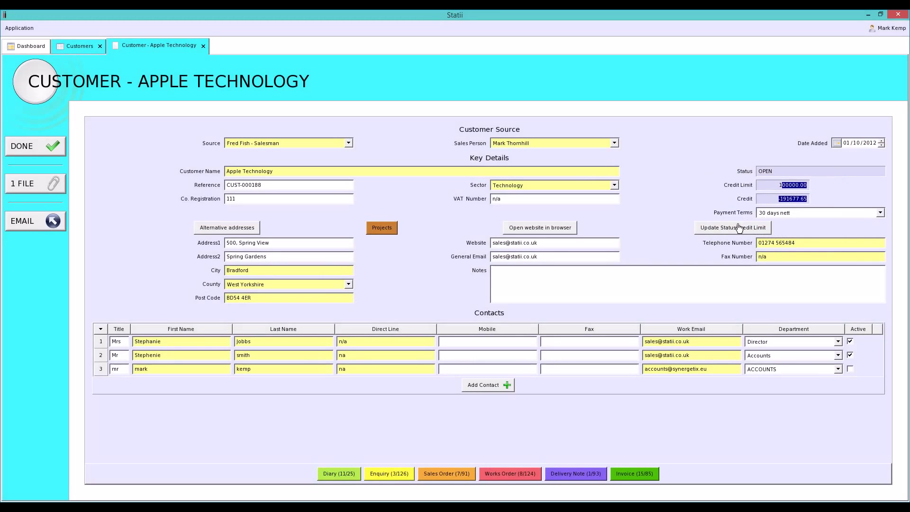
pyautogui.click(734, 229)
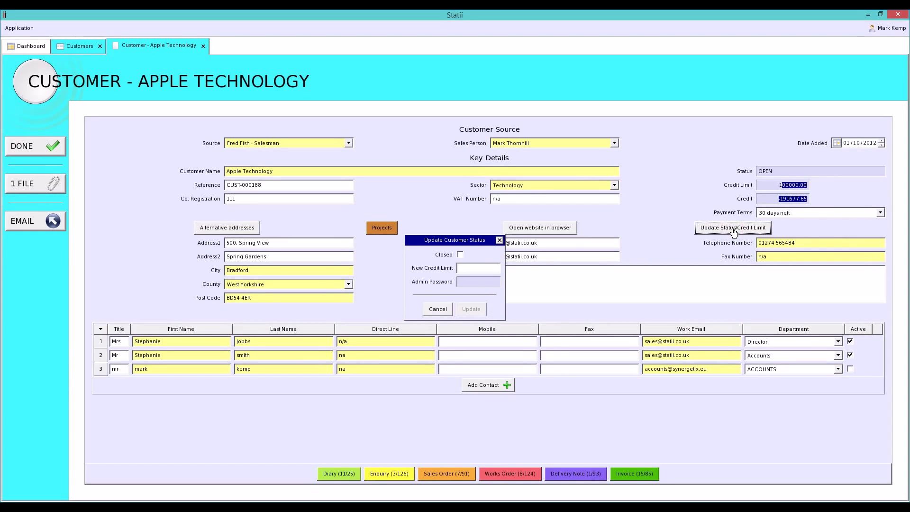
pyautogui.click(476, 269)
pyautogui.write('1000')
pyautogui.click(492, 283)
pyautogui.write('*')
pyautogui.click(468, 311)
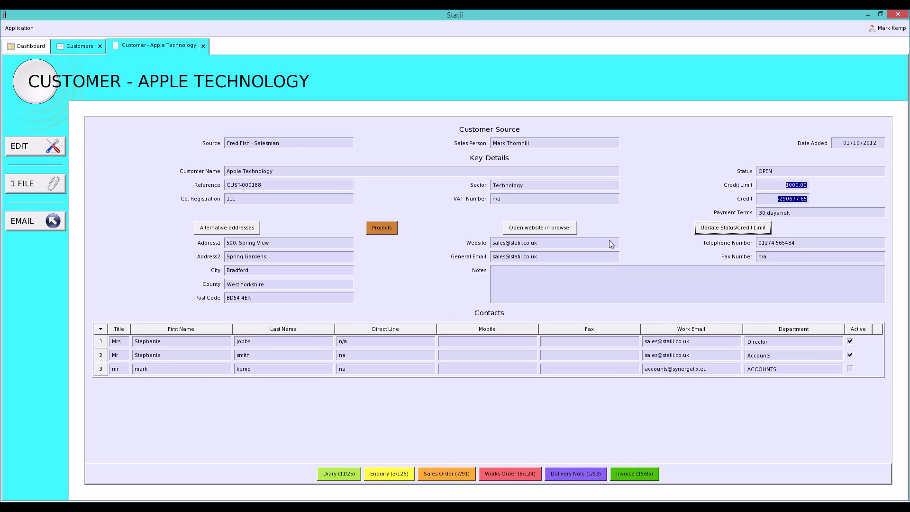
pyautogui.press('Escape')
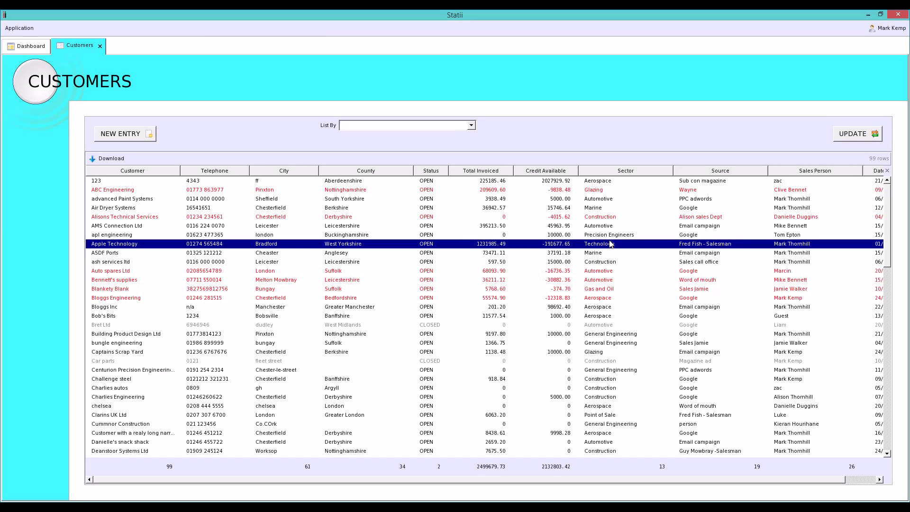
pyautogui.press('Escape')
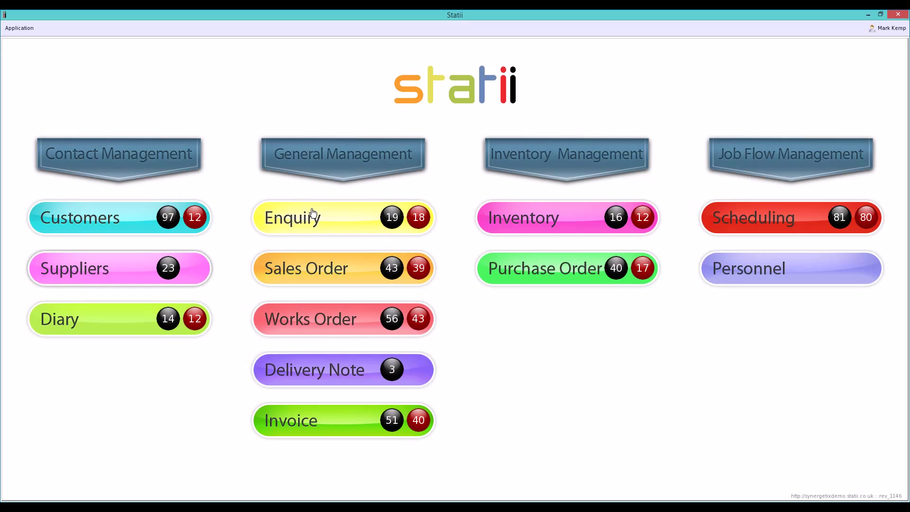
# List the active suppliers, look at the Cromwell Supplies record, and return to the dashboard.
pyautogui.click(169, 278)
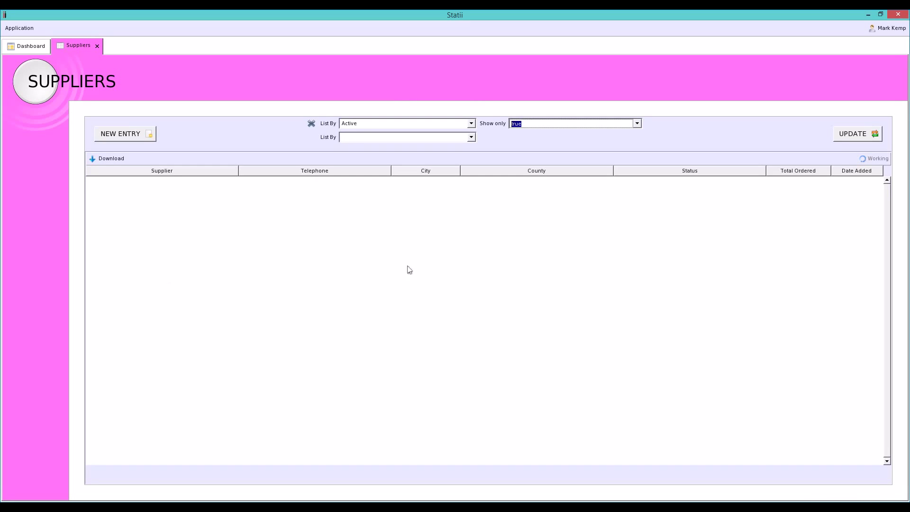
pyautogui.click(853, 134)
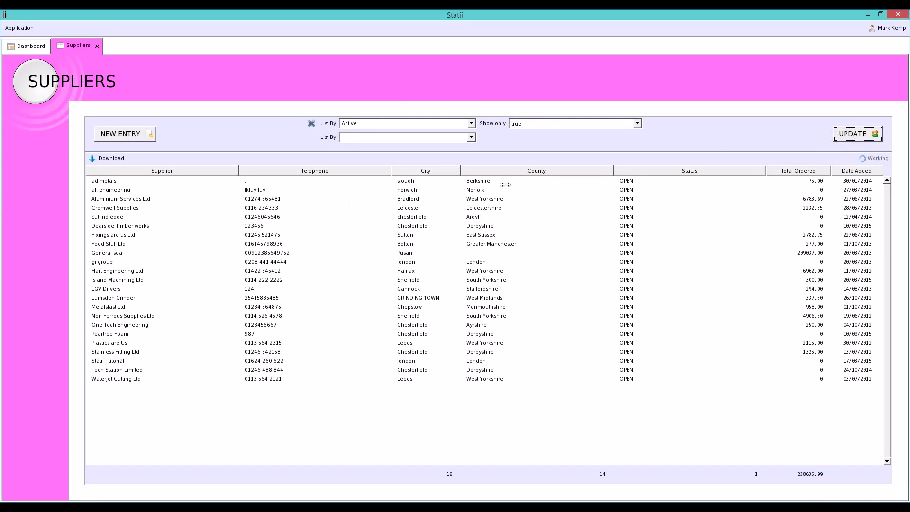
pyautogui.doubleClick(249, 207)
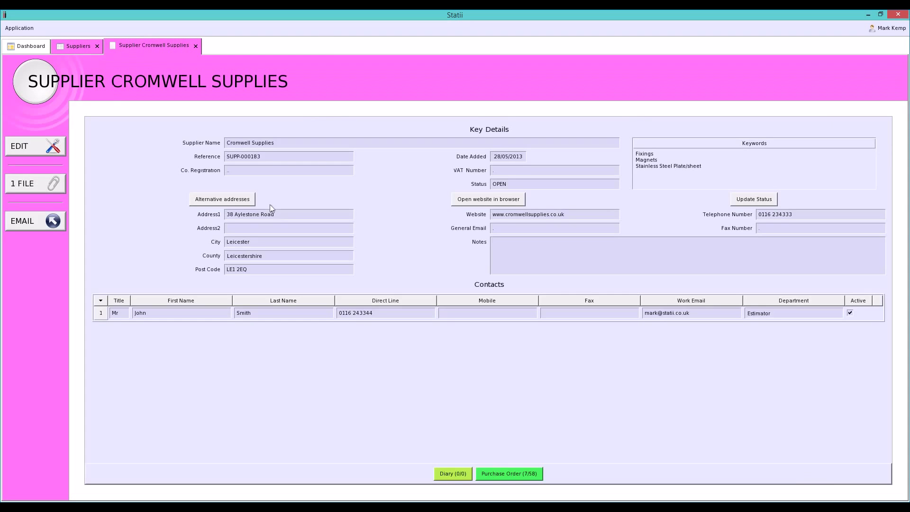
pyautogui.hotkey('ctrl', 'w')
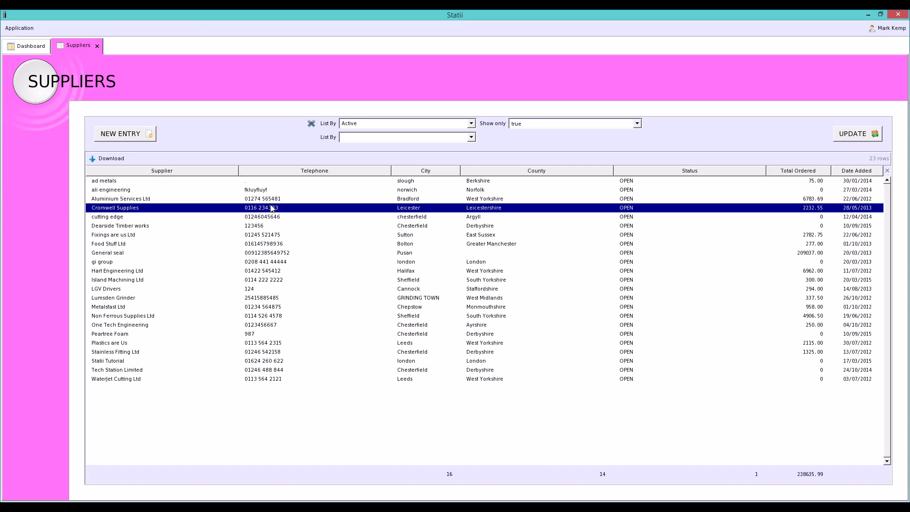
pyautogui.hotkey('ctrl', 'w')
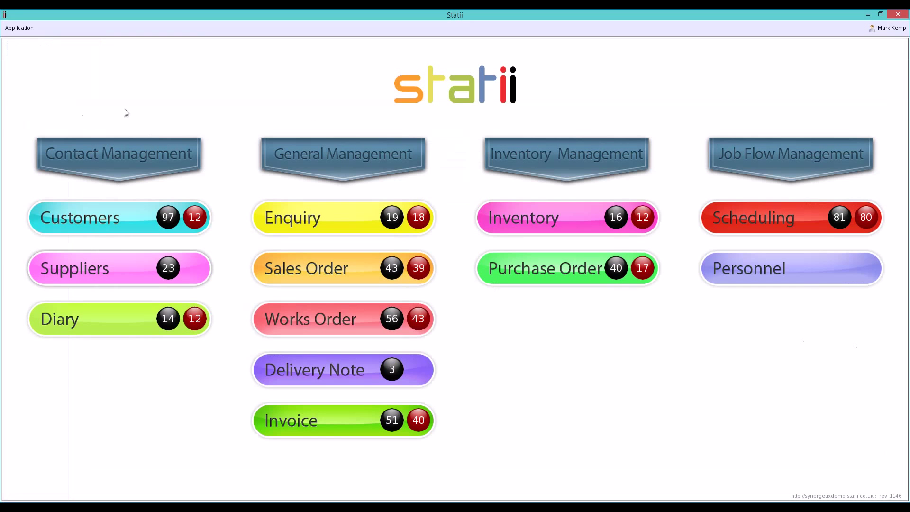
# Open the supplier list and search it by the keyword "Aluminium Plate/sheet".
pyautogui.click(145, 274)
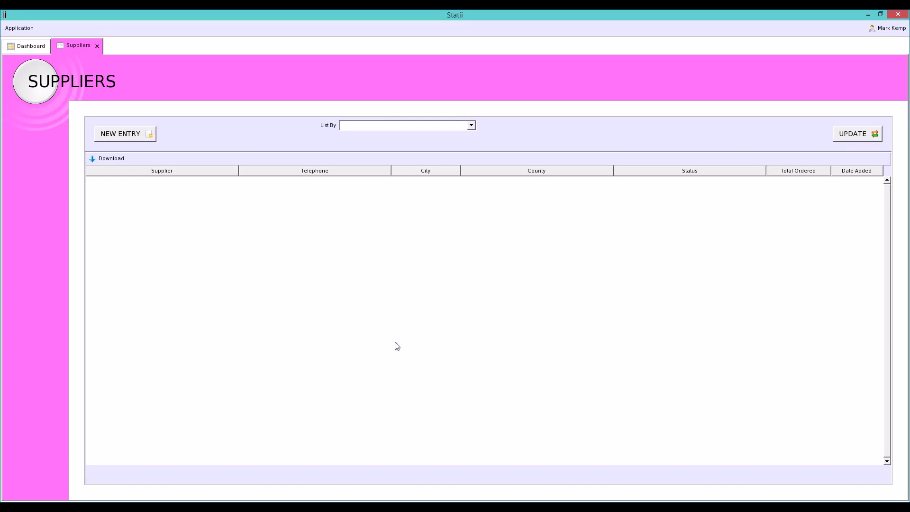
pyautogui.click(472, 126)
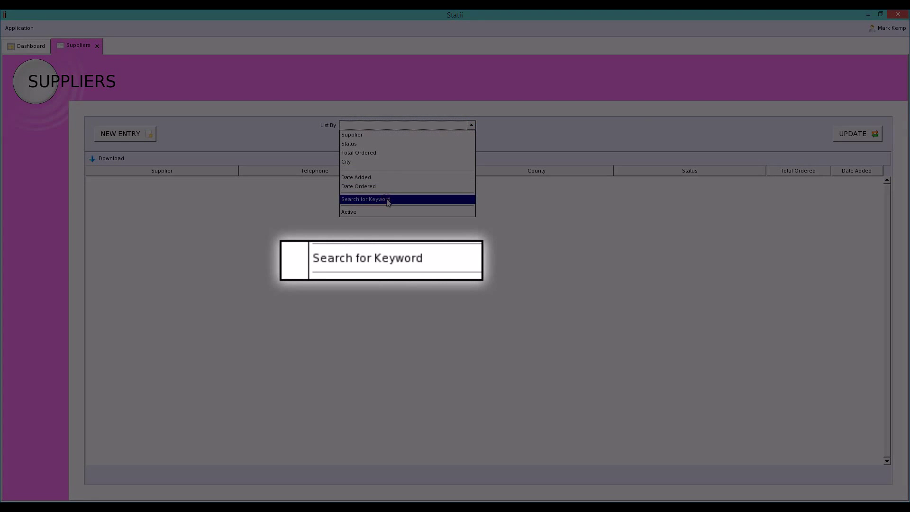
pyautogui.click(387, 201)
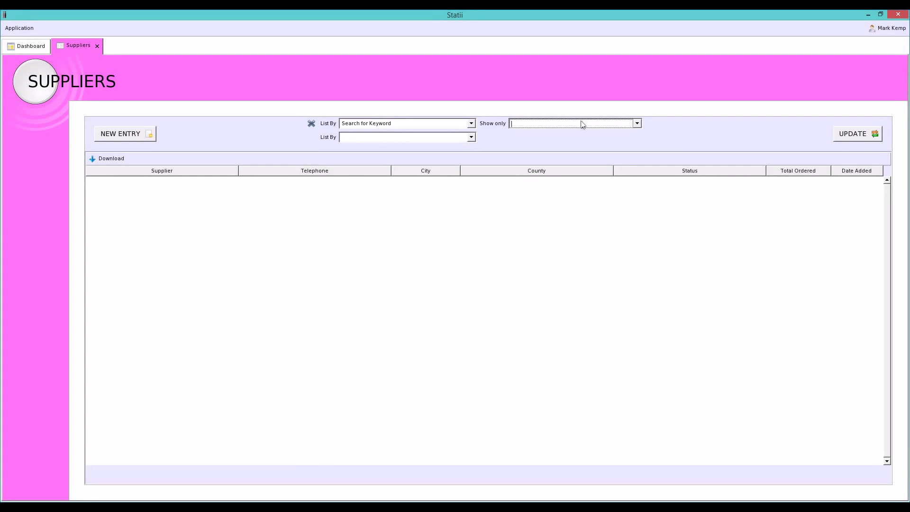
pyautogui.click(581, 123)
pyautogui.write('alum')
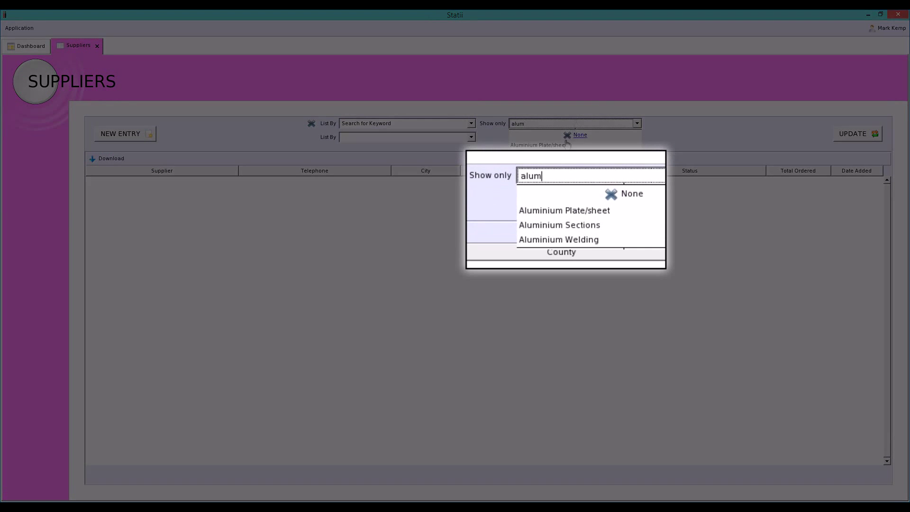
pyautogui.click(563, 143)
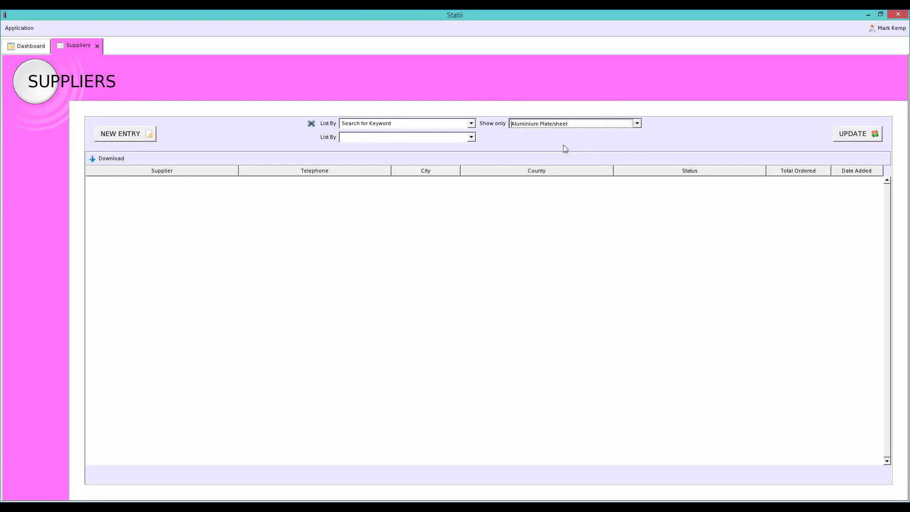
pyautogui.click(851, 137)
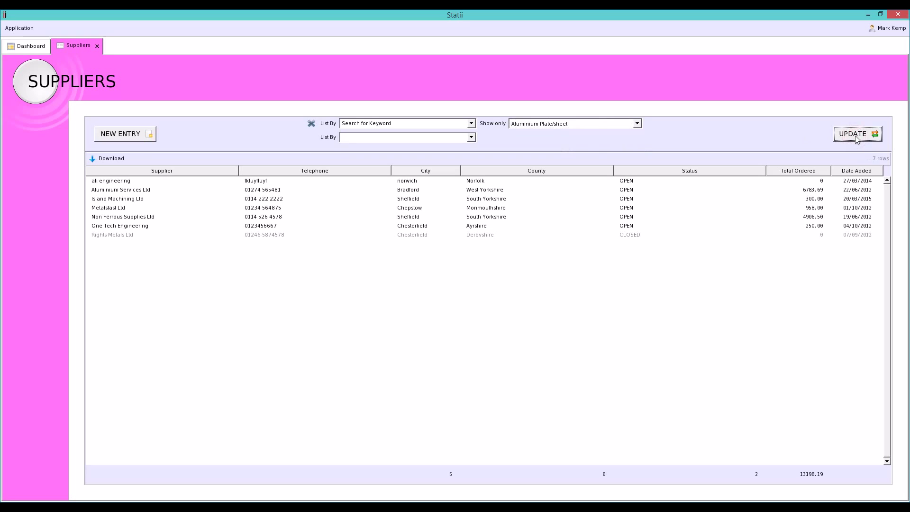
# Go through the suppliers listed for the keyword, comparing their cities and details.
pyautogui.click(139, 183)
pyautogui.click(139, 190)
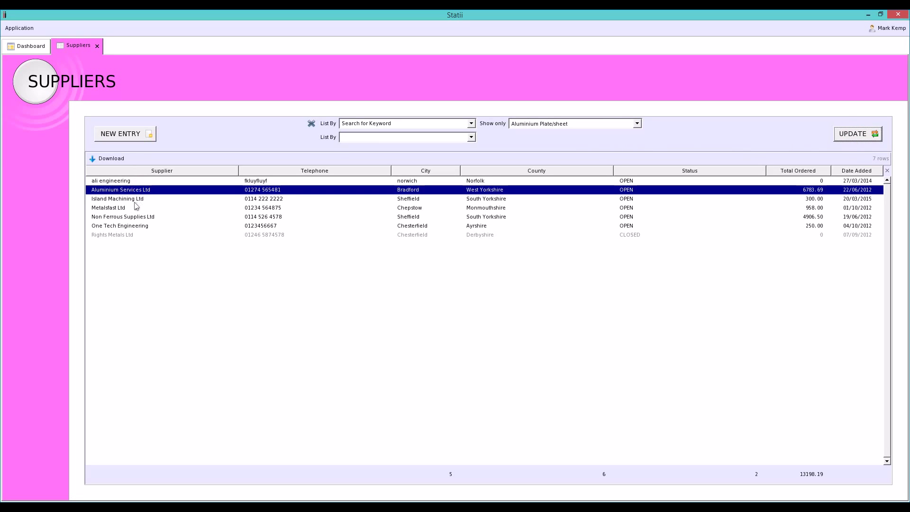
pyautogui.click(135, 200)
pyautogui.click(136, 208)
pyautogui.click(137, 216)
pyautogui.click(137, 226)
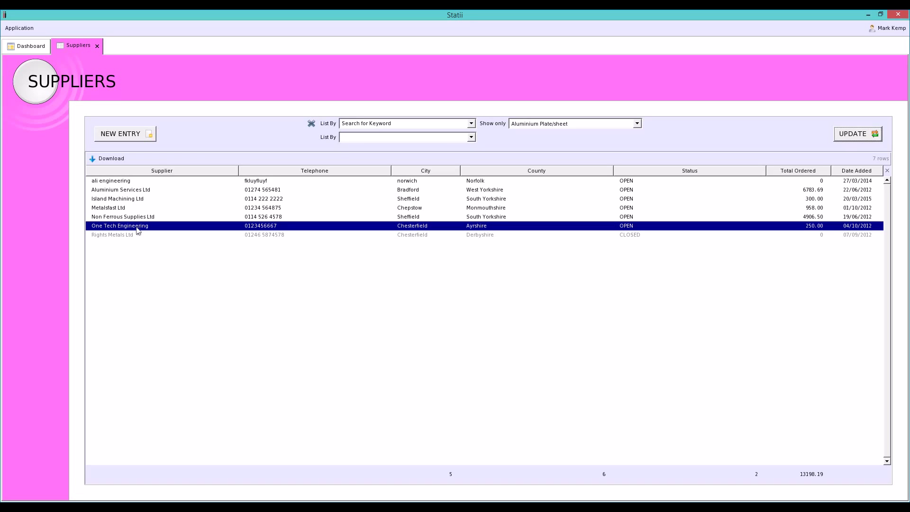
pyautogui.click(409, 208)
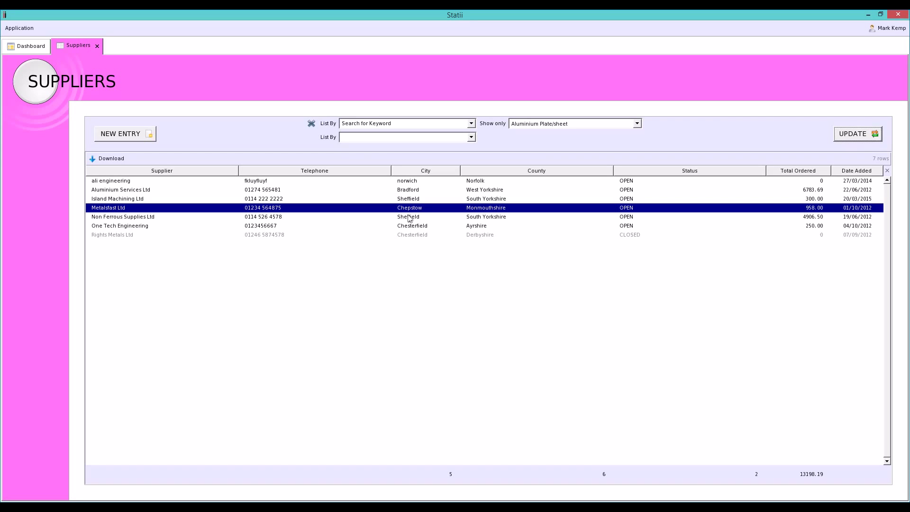
# Open the Aluminium Services Ltd supplier record for editing and add "Steel Sections" to its keywords.
pyautogui.doubleClick(144, 191)
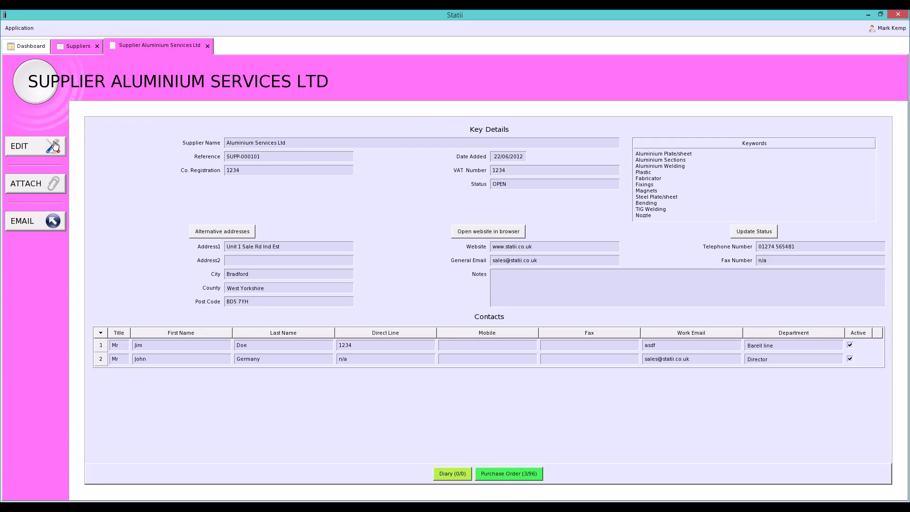
pyautogui.click(29, 146)
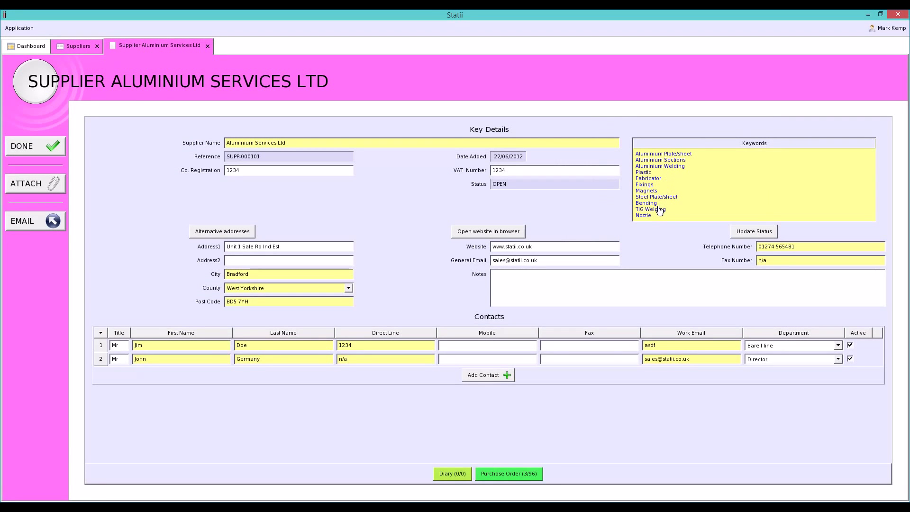
pyautogui.click(659, 209)
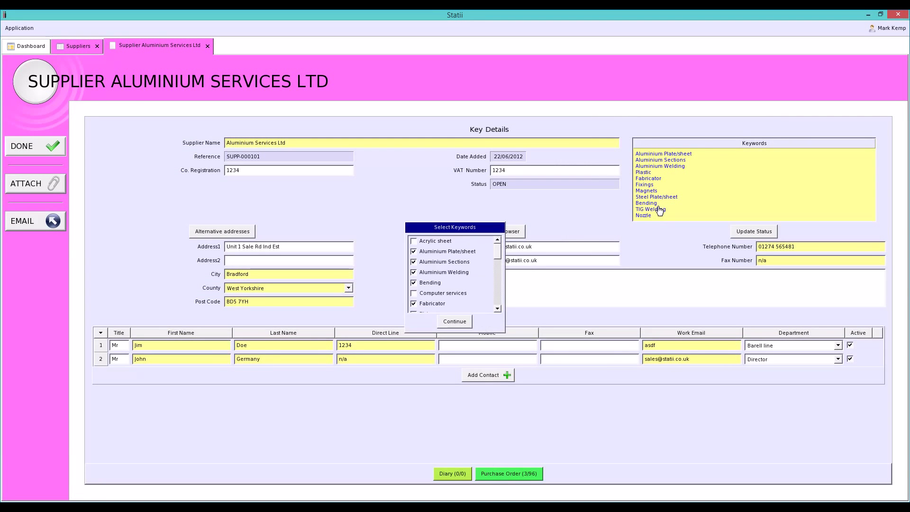
pyautogui.moveTo(496, 252); pyautogui.dragTo(496, 288)
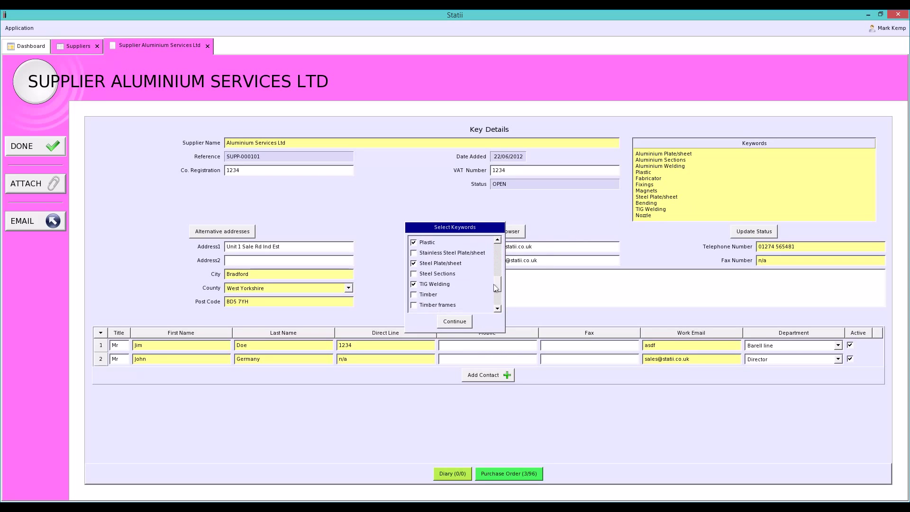
pyautogui.click(413, 274)
pyautogui.click(451, 322)
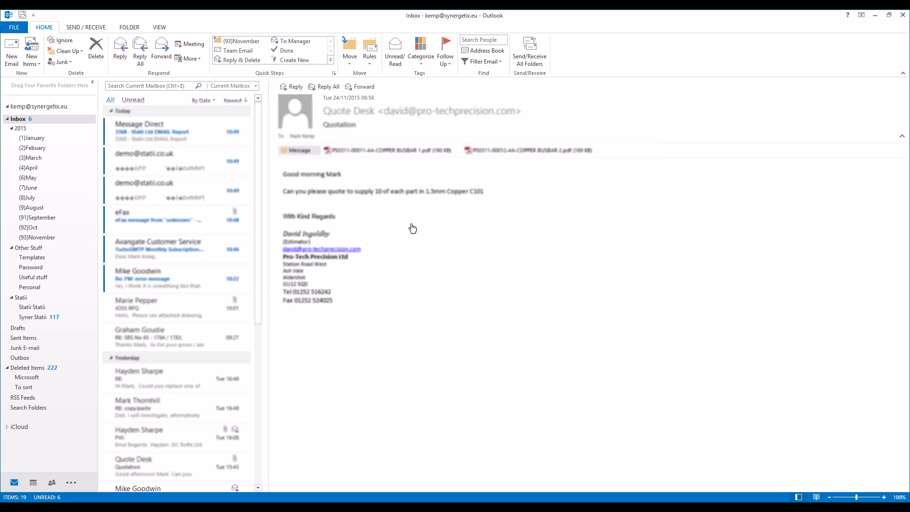
# Save the selected Outlook email as "Quotation" in Outlook Message Format - Unicode in the Documents folder, and switch back to Statii.
pyautogui.hotkey('alt', 'f')
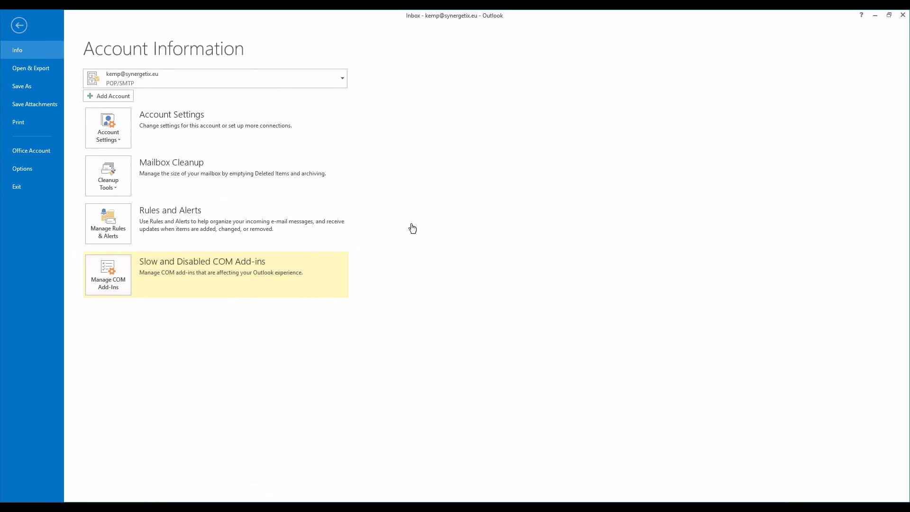
pyautogui.press('Escape')
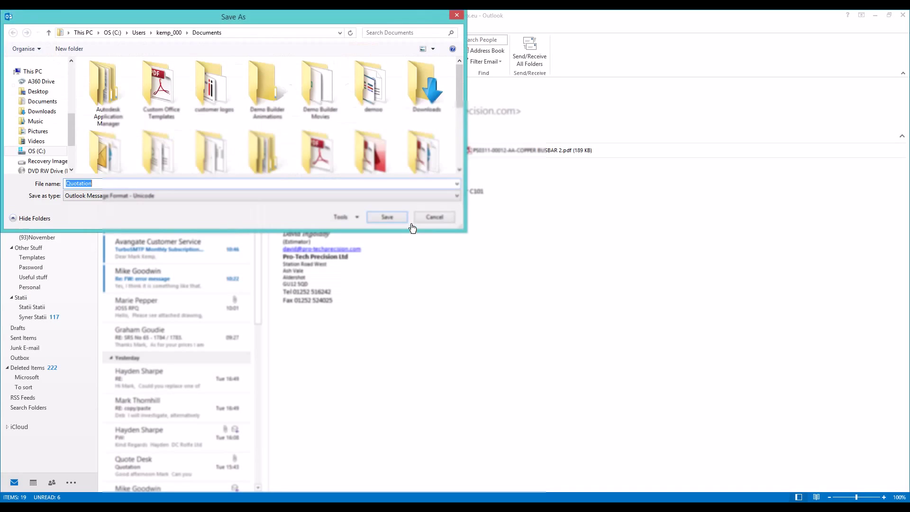
pyautogui.press('Return')
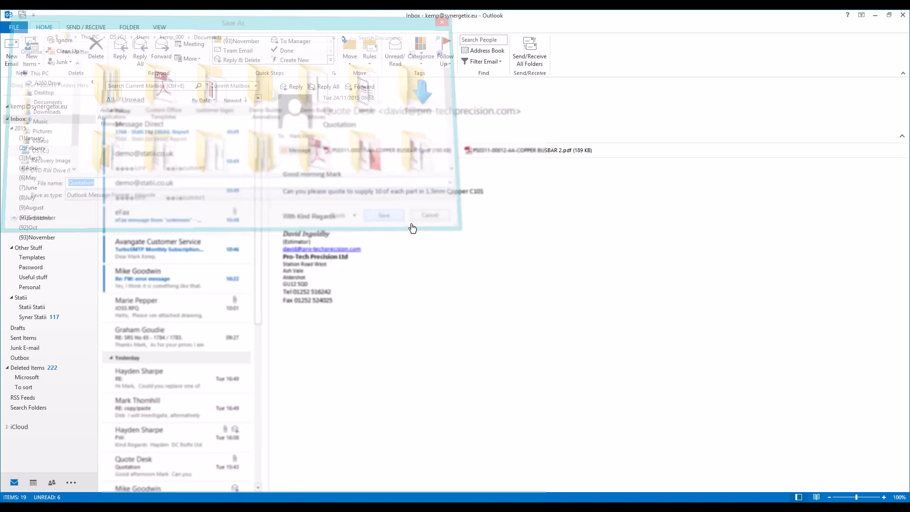
pyautogui.hotkey('alt', 'Tab')
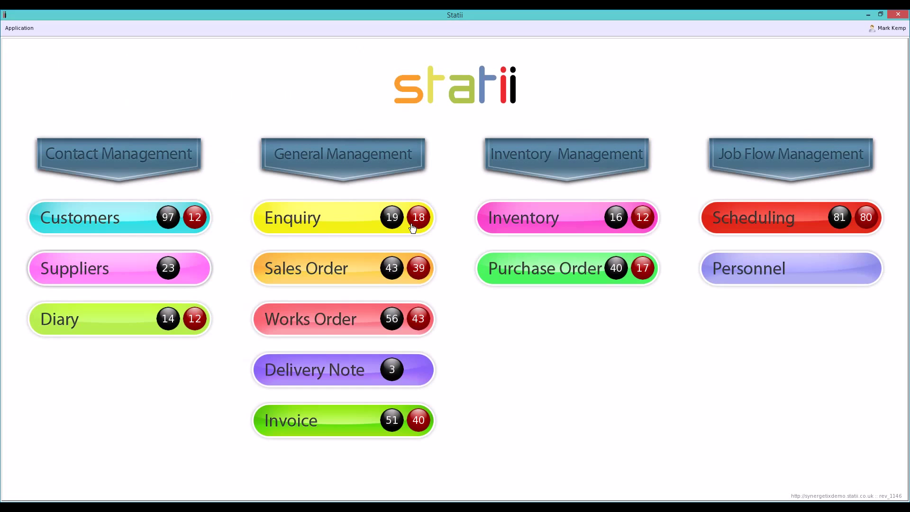
# Create a new enquiry for the customer Alisons Technical Services and select the customer's listed contact.
pyautogui.click(412, 228)
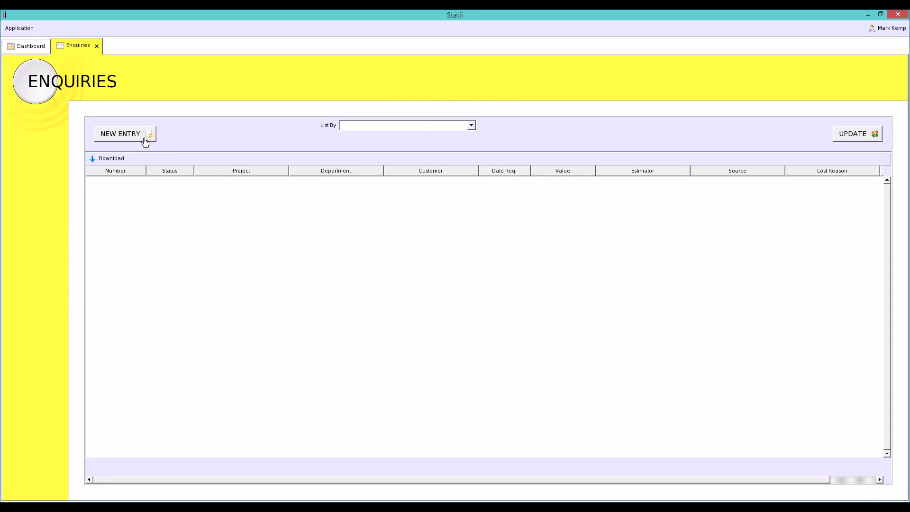
pyautogui.click(144, 139)
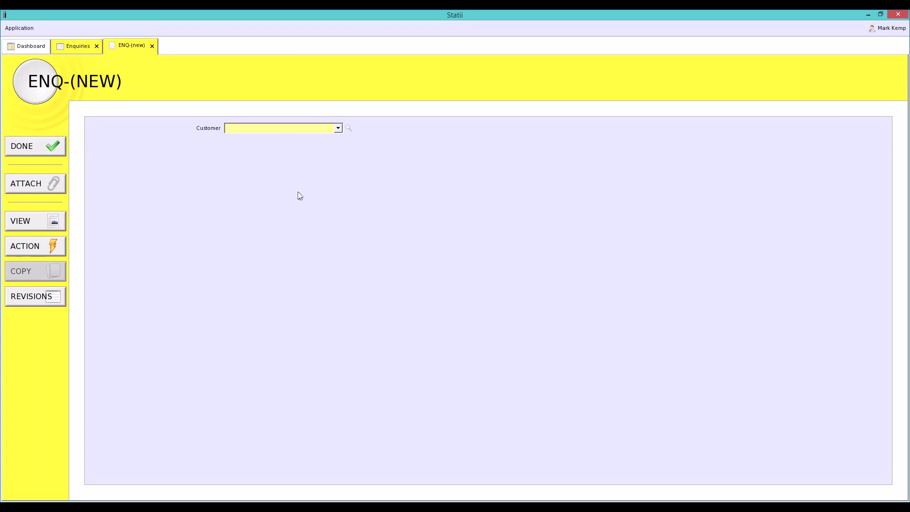
pyautogui.click(338, 128)
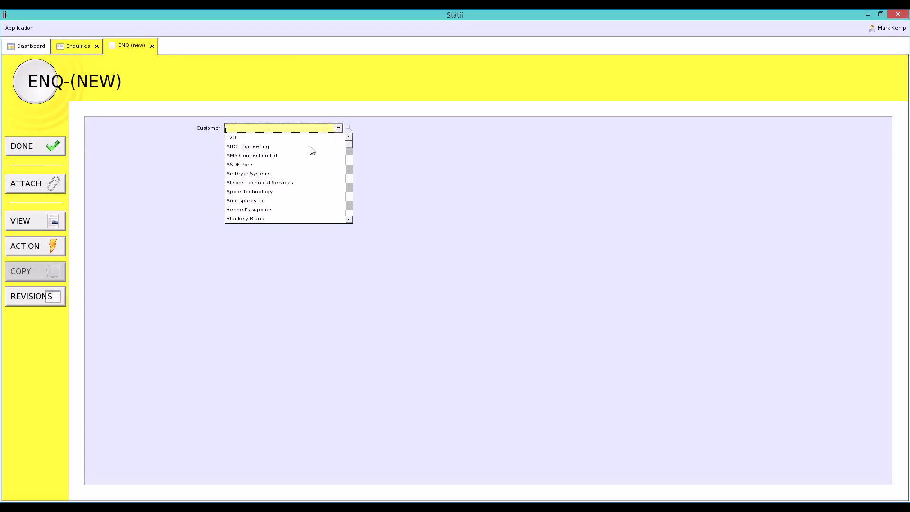
pyautogui.click(261, 182)
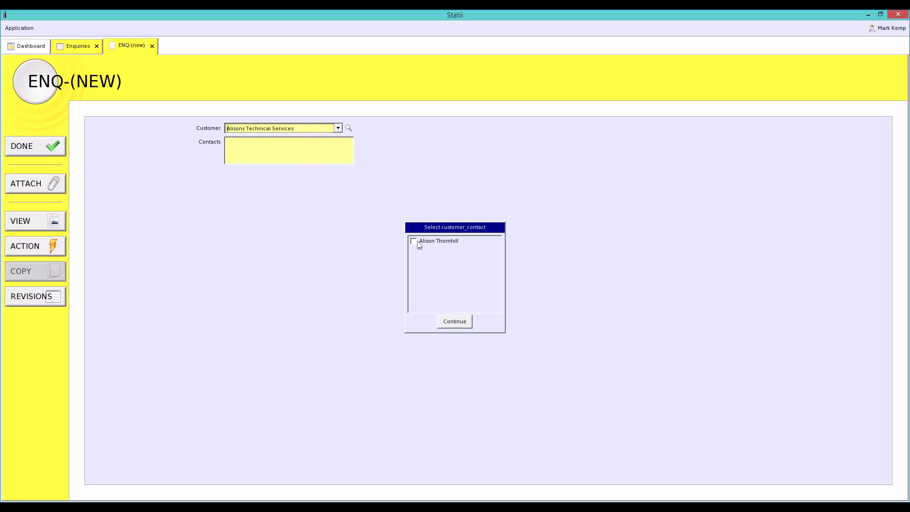
pyautogui.click(419, 243)
pyautogui.click(454, 321)
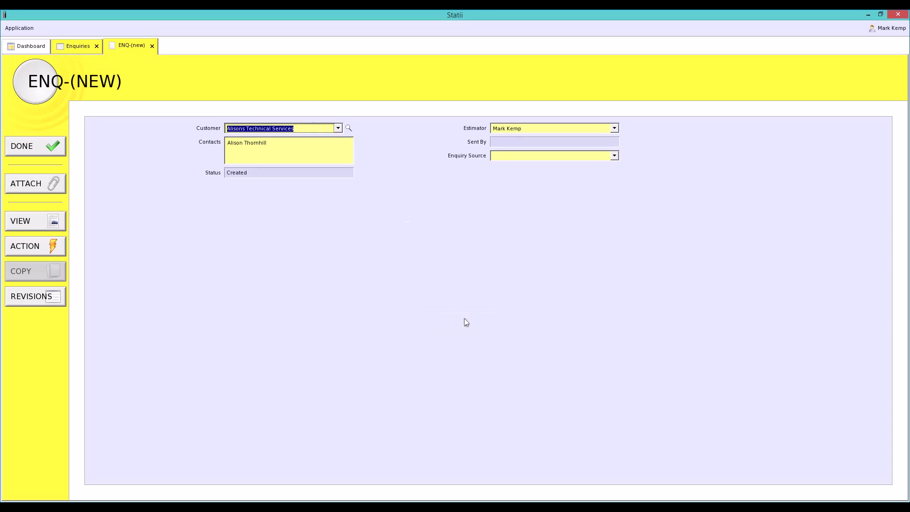
# Set the enquiry source to Returning Customer, the department to Fabrication and the required date to 26/11/2015.
pyautogui.click(614, 156)
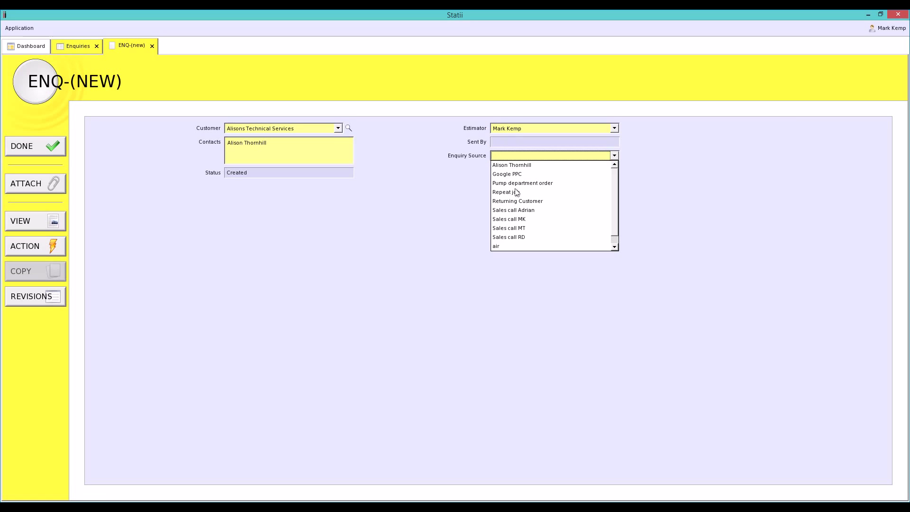
pyautogui.scroll(-1, 517, 191)
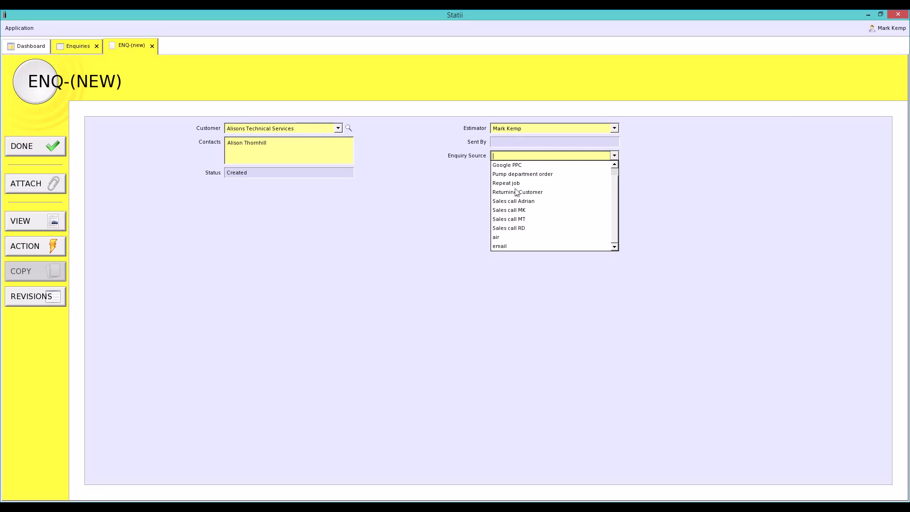
pyautogui.click(517, 192)
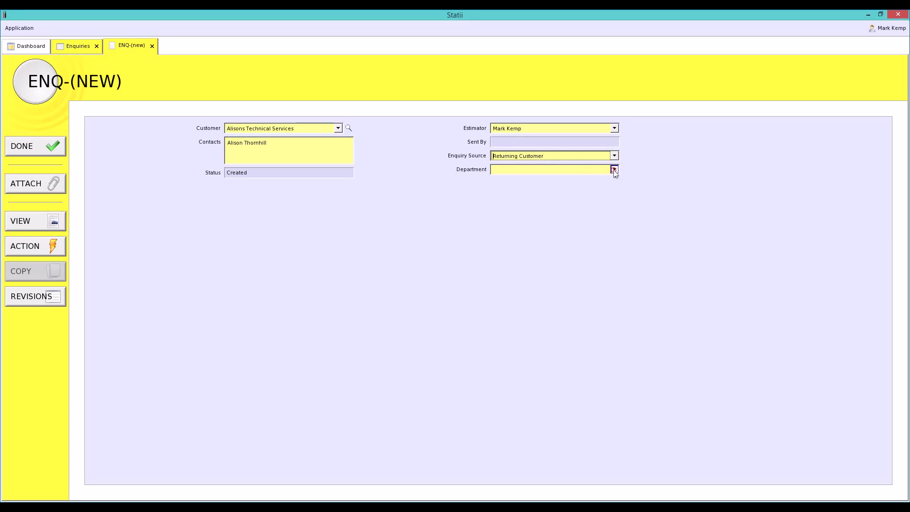
pyautogui.click(614, 171)
pyautogui.click(514, 187)
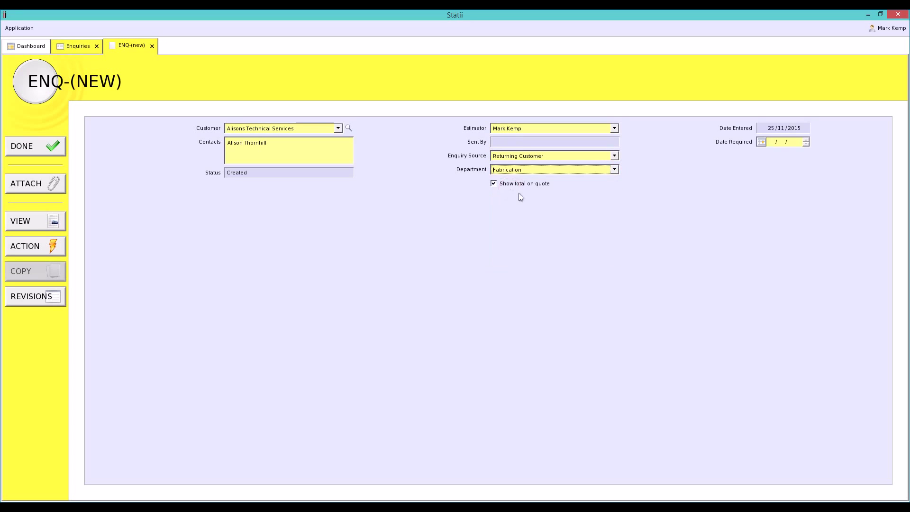
pyautogui.click(760, 142)
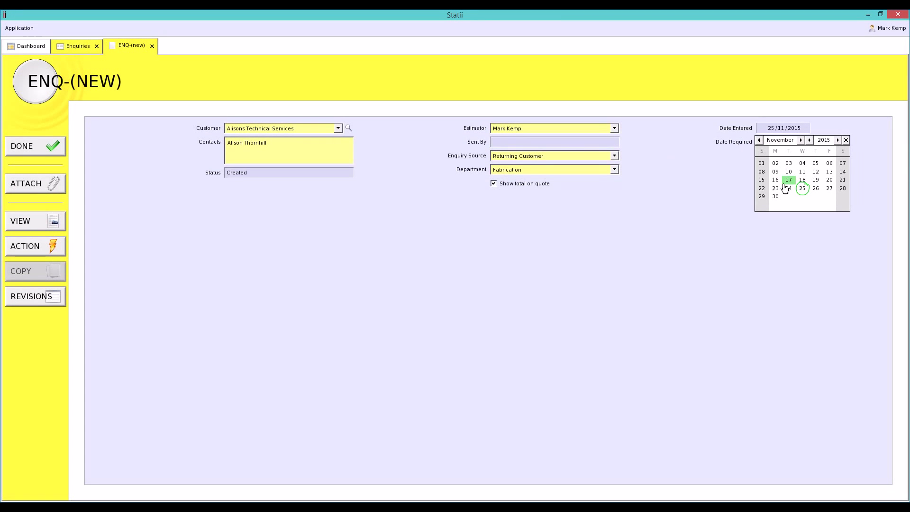
pyautogui.click(815, 189)
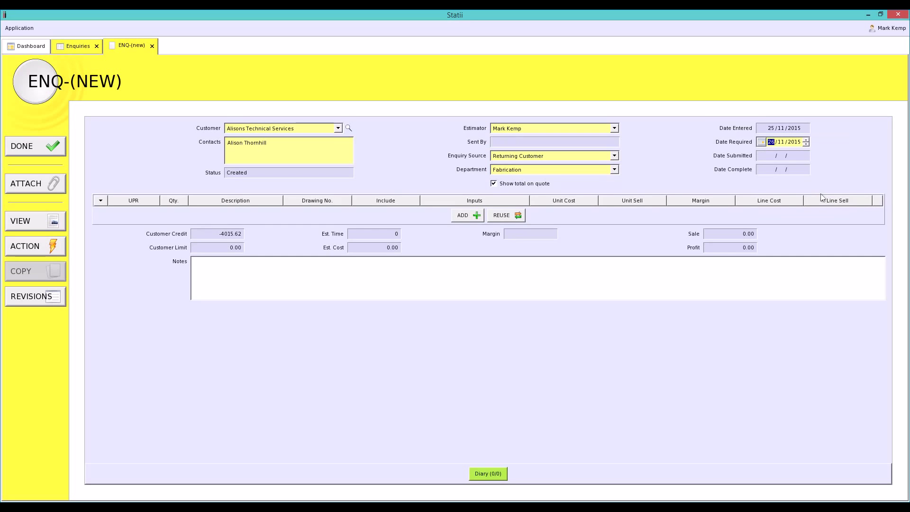
# Attach the saved Quotation email from the Sample Docs folder to the new enquiry and return to the enquiry form.
pyautogui.click(41, 49)
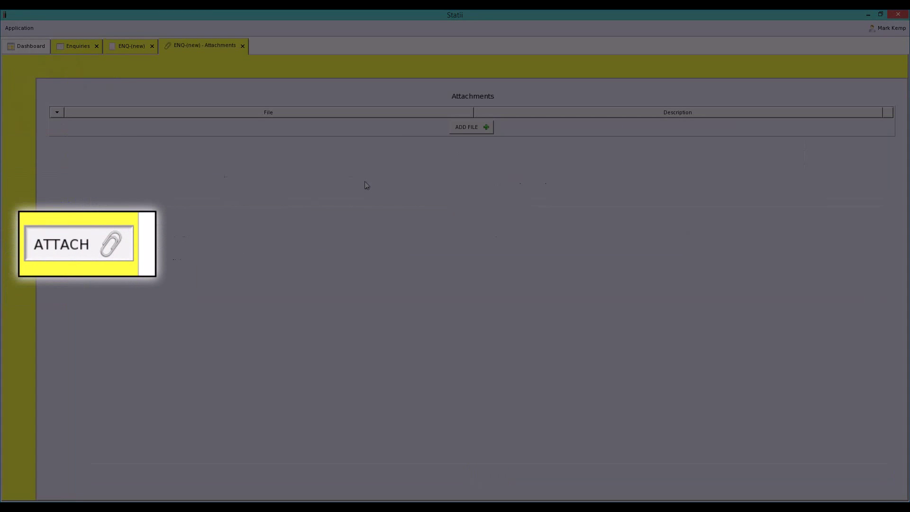
pyautogui.click(477, 127)
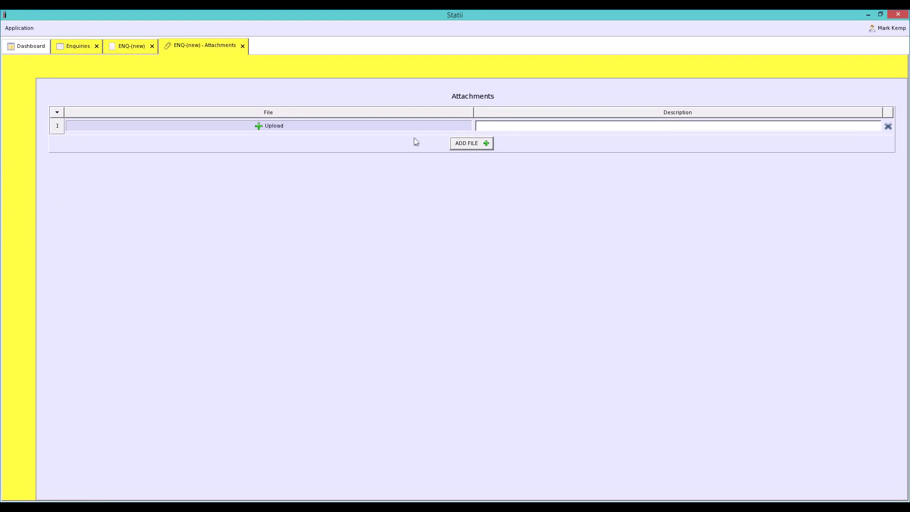
pyautogui.click(273, 129)
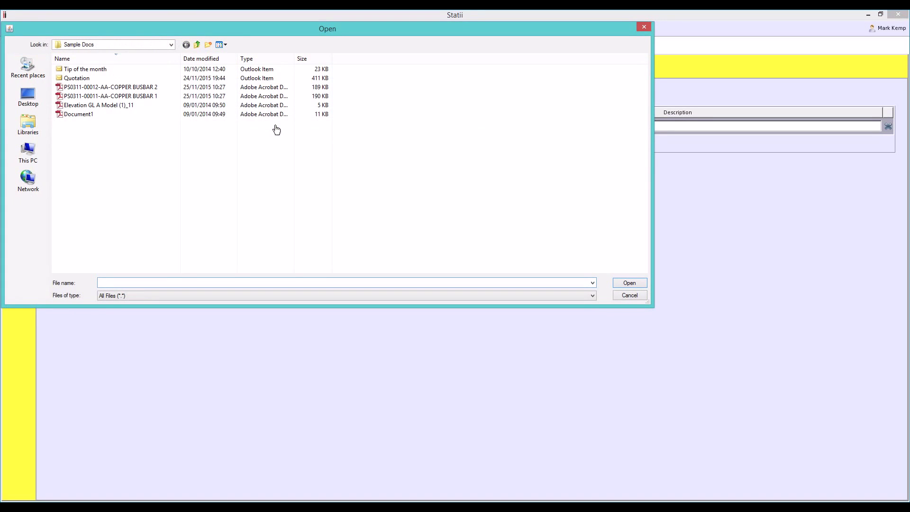
pyautogui.doubleClick(77, 79)
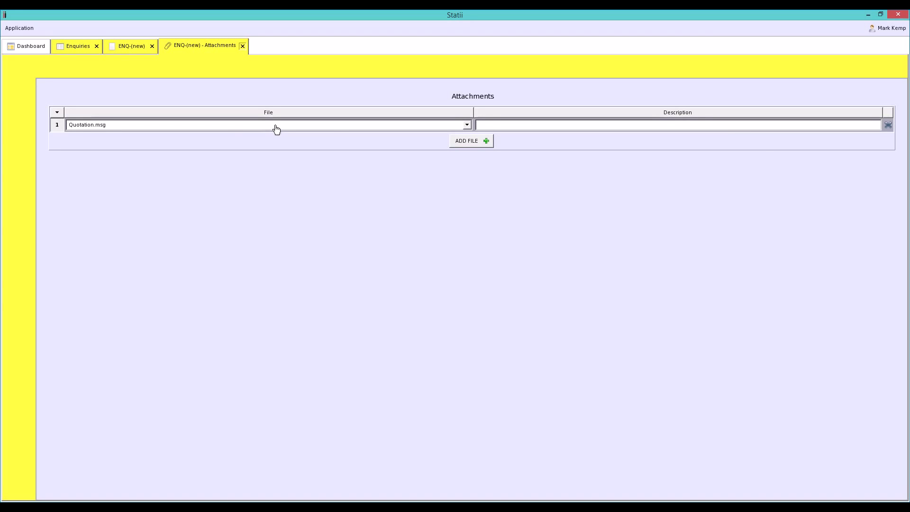
pyautogui.click(242, 45)
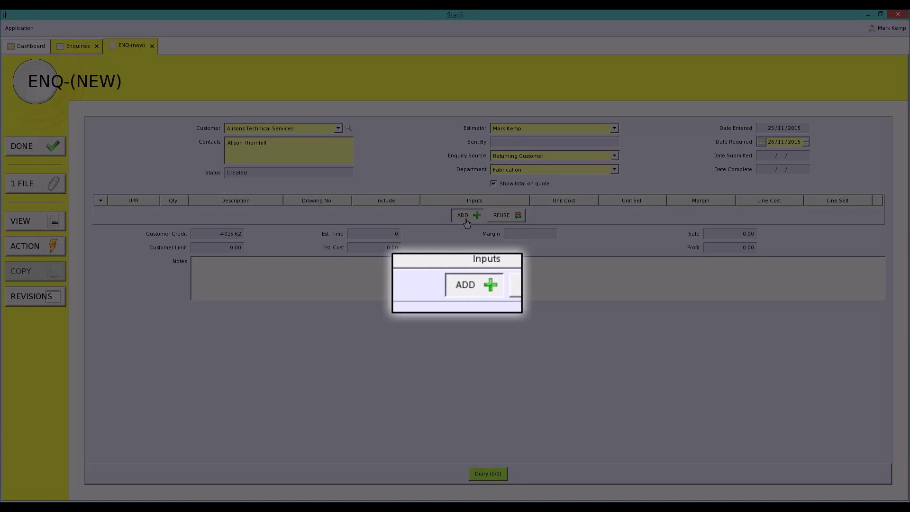
# Add an enquiry line with quantity 10, description "machined items" and drawing number 12345.
pyautogui.click(467, 216)
pyautogui.click(460, 285)
pyautogui.click(460, 303)
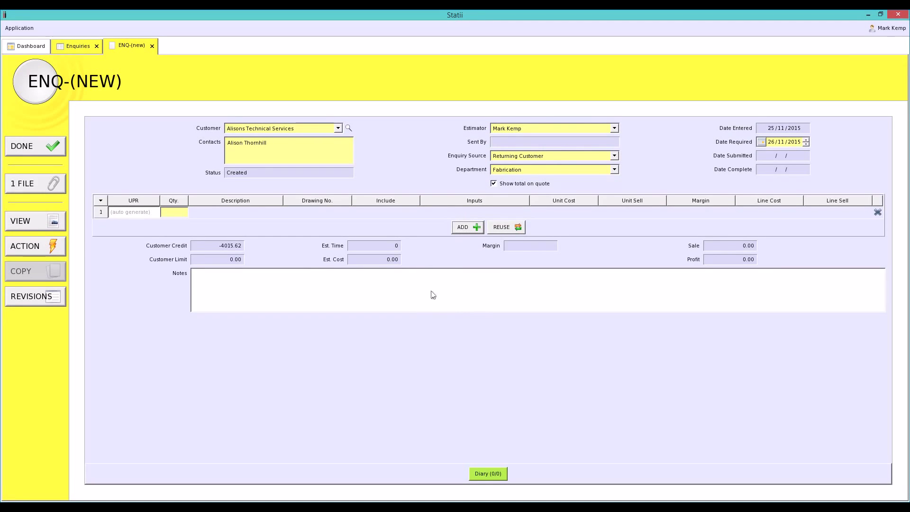
pyautogui.write('10')
pyautogui.click(204, 215)
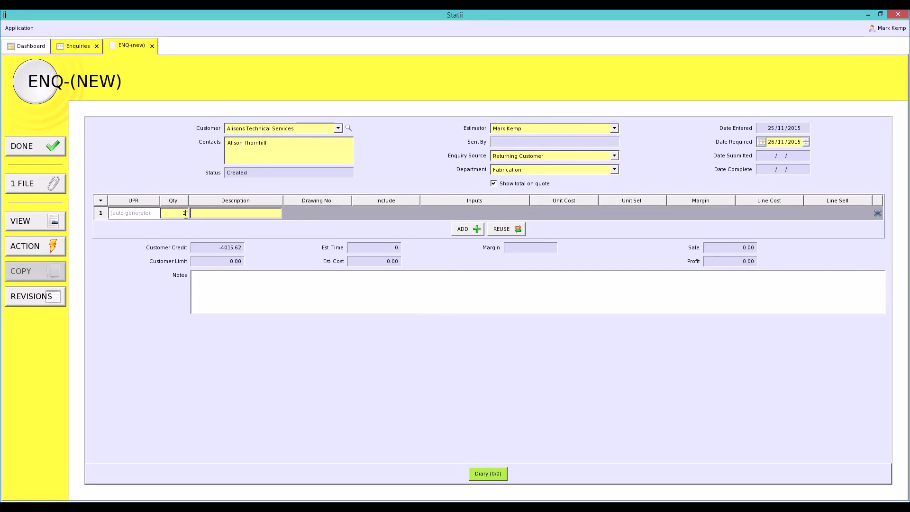
pyautogui.write('mach')
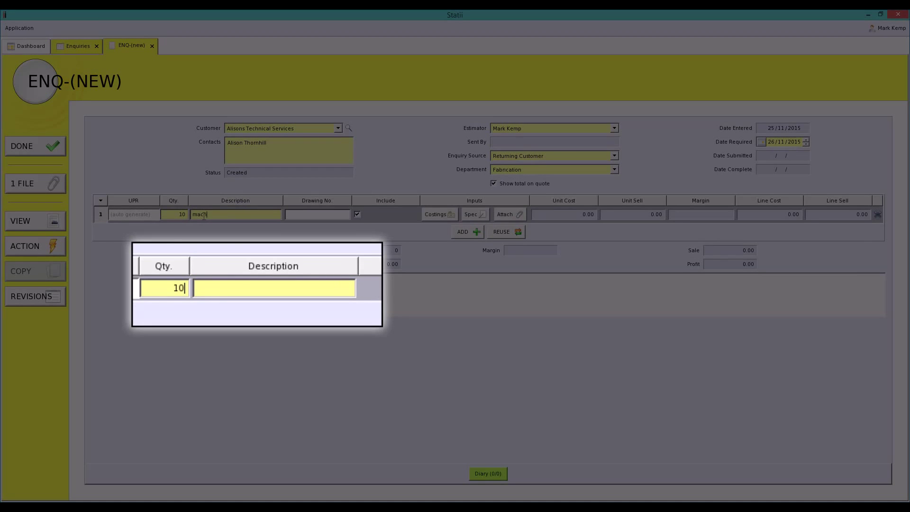
pyautogui.write('ined items')
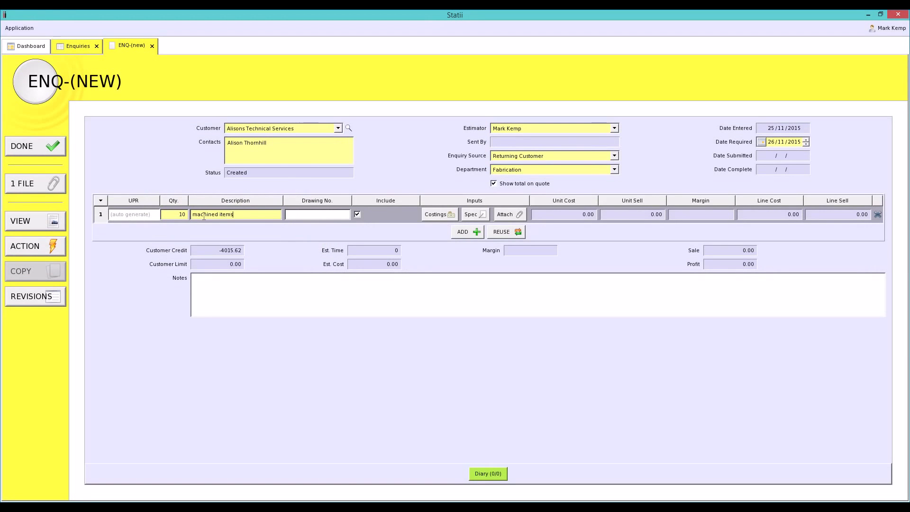
pyautogui.click(304, 218)
pyautogui.write('12345')
# Enter "Inc grade 316 st/st" as the specification of the machined items line.
pyautogui.click(481, 216)
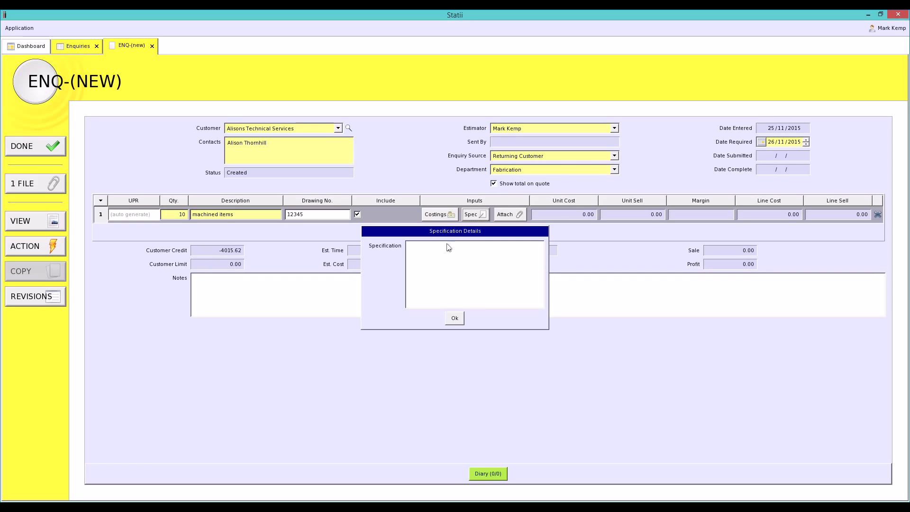
pyautogui.click(444, 260)
pyautogui.write('Inc grade 316 st/st')
pyautogui.press('Return')
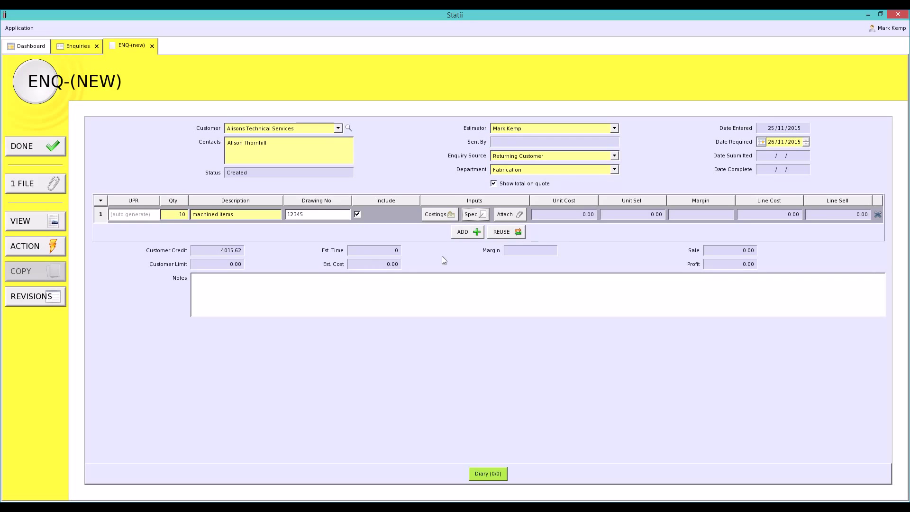
# Attach the PDFs PS0311-00012-AA-COPPER BUSBAR 2 and Elevation GL A Model (1)_11 to the machined items line and return to the enquiry.
pyautogui.click(511, 215)
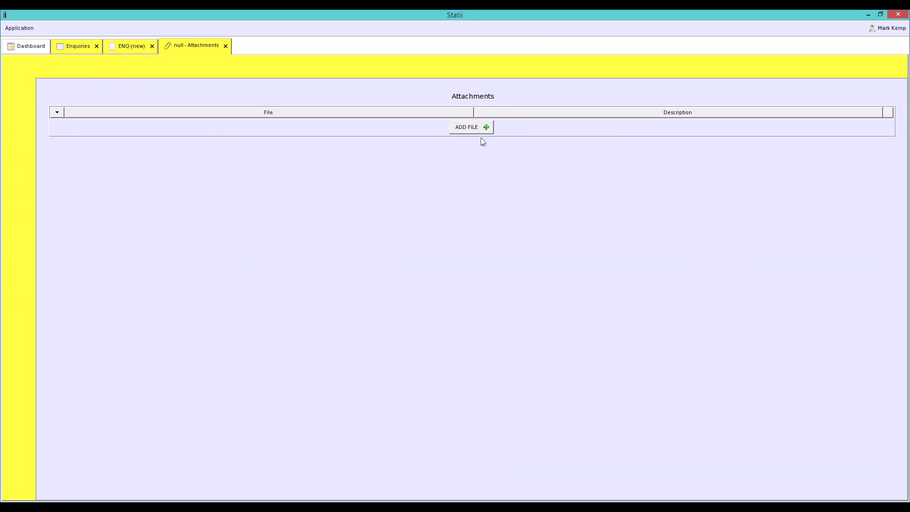
pyautogui.click(472, 127)
pyautogui.click(282, 127)
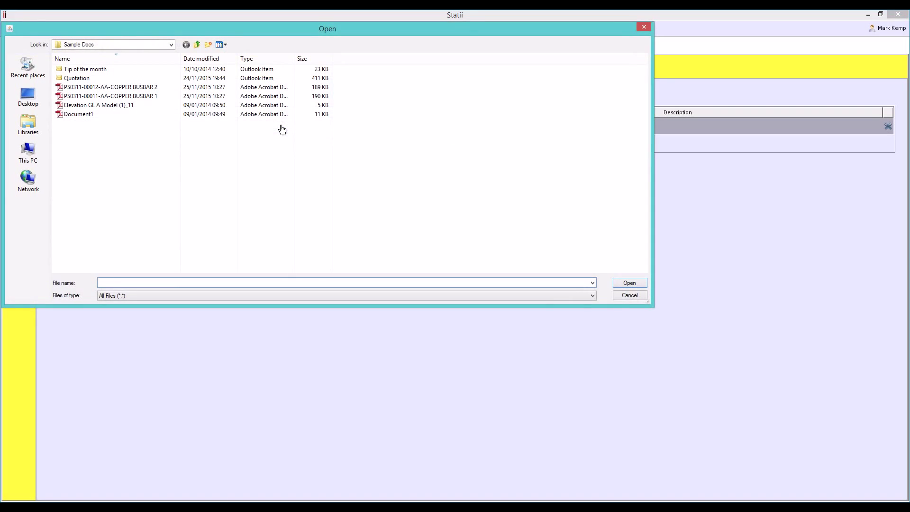
pyautogui.click(135, 87)
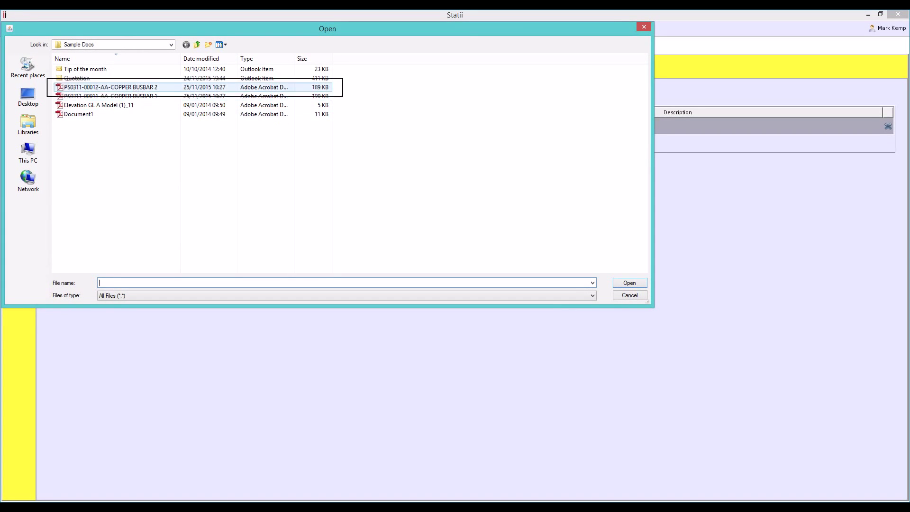
pyautogui.doubleClick(136, 88)
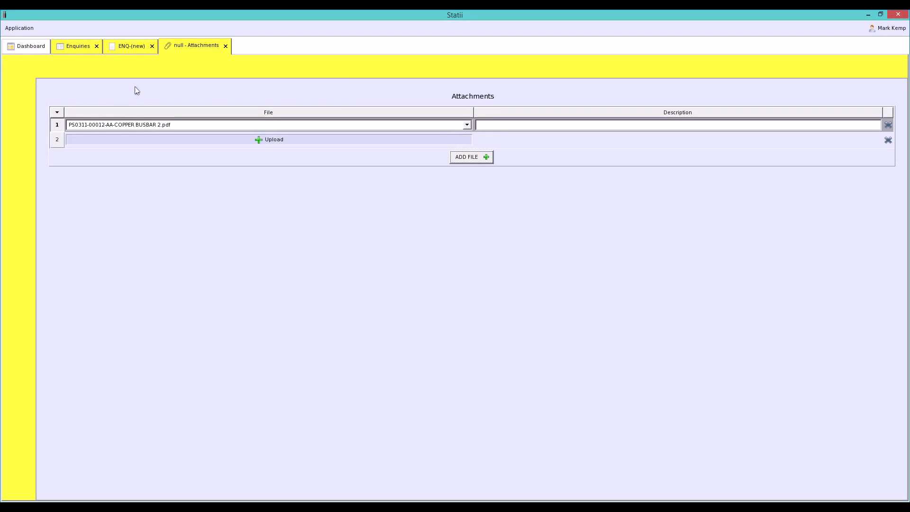
pyautogui.click(277, 141)
pyautogui.doubleClick(119, 105)
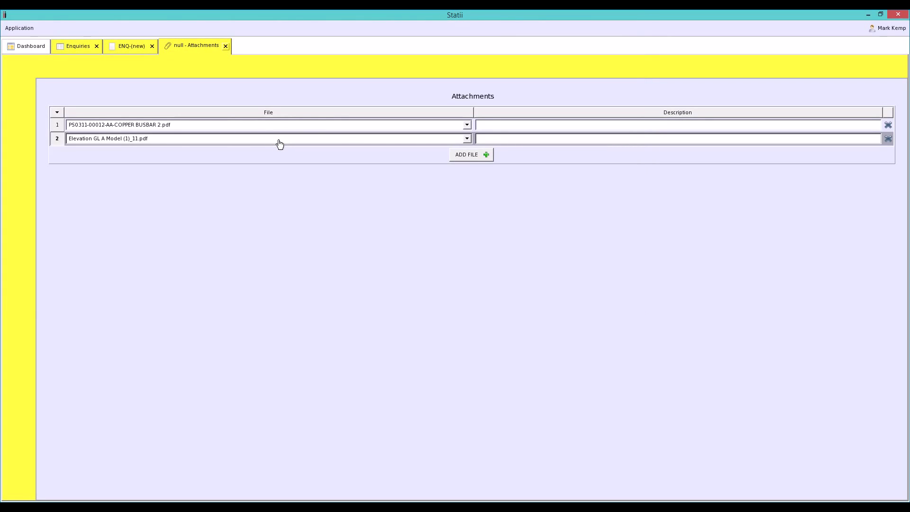
pyautogui.click(225, 45)
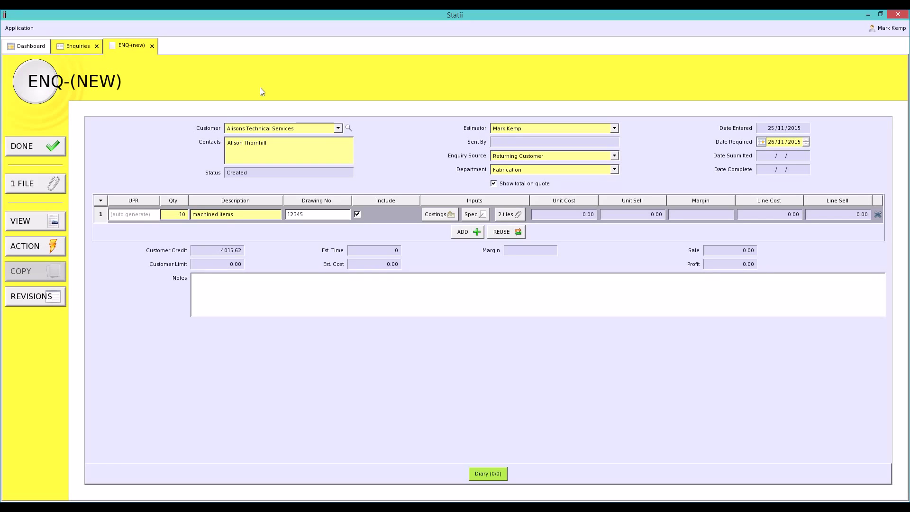
# Reopen the machined items line's attachments and describe the COPPER BUSBAR 2 file as "superceeded".
pyautogui.click(324, 215)
pyautogui.click(324, 215)
pyautogui.click(507, 215)
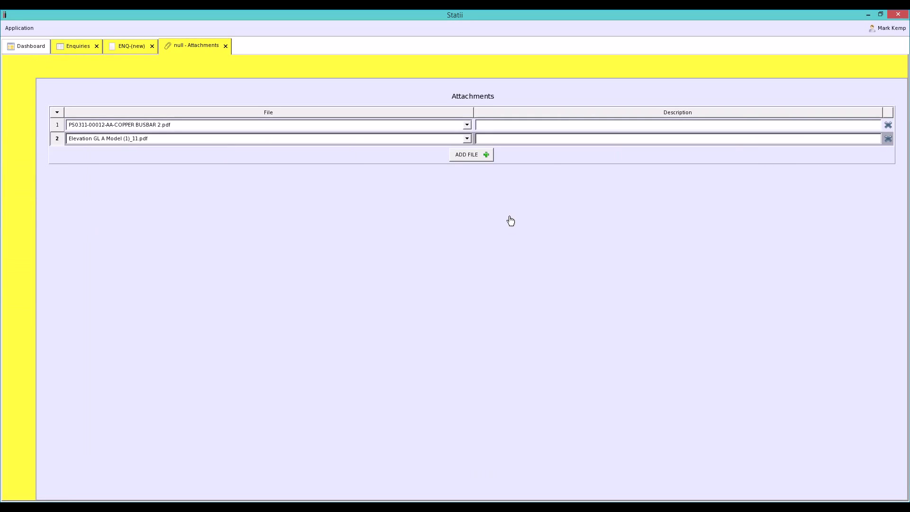
pyautogui.click(519, 126)
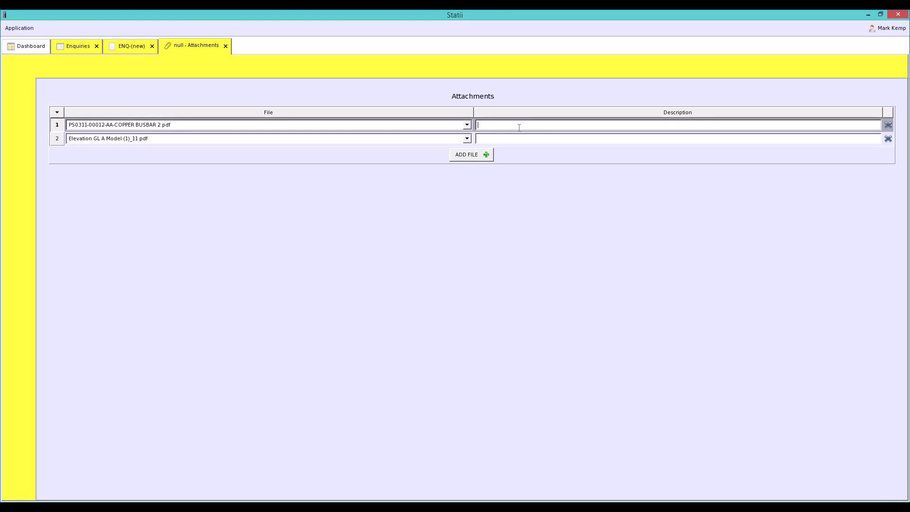
pyautogui.write('superceeded')
# Attach PS0311-00011-AA-COPPER BUSBAR 1.pdf to the line with the description "rev 3" and return to the enquiry.
pyautogui.click(472, 156)
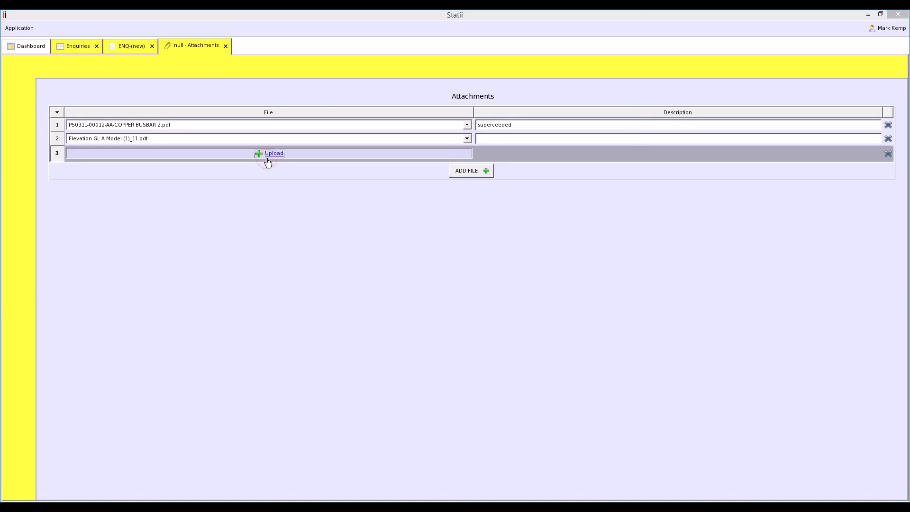
pyautogui.click(267, 160)
pyautogui.click(112, 86)
pyautogui.click(627, 282)
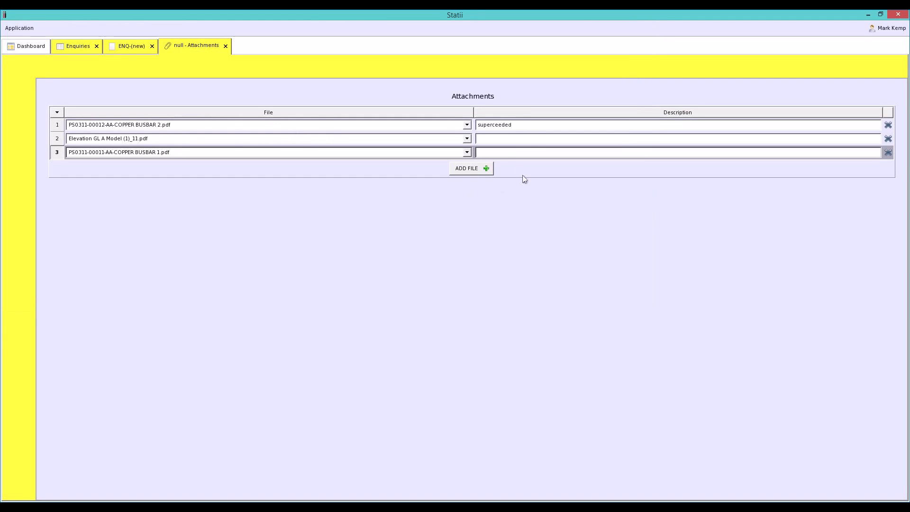
pyautogui.click(499, 152)
pyautogui.write('rev 3')
pyautogui.hotkey('ctrl', 'w')
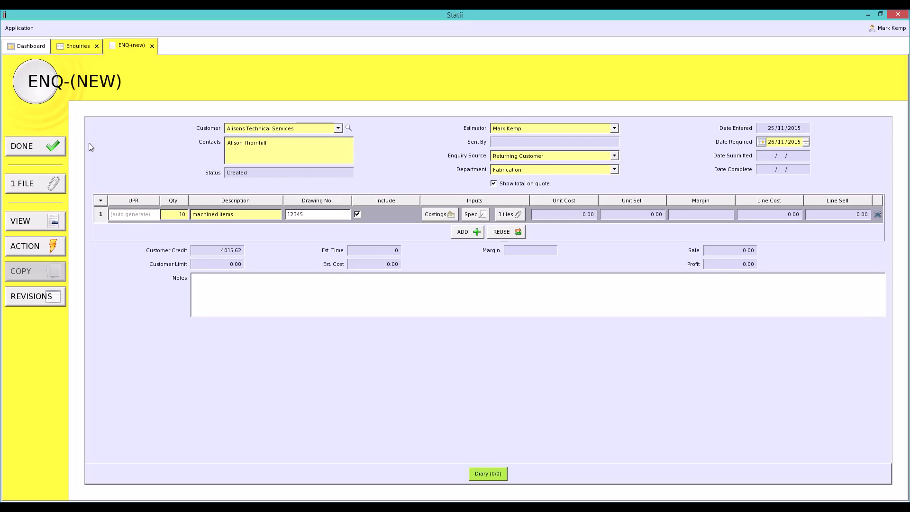
# Save the completed enquiry and return to the dashboard.
pyautogui.click(49, 146)
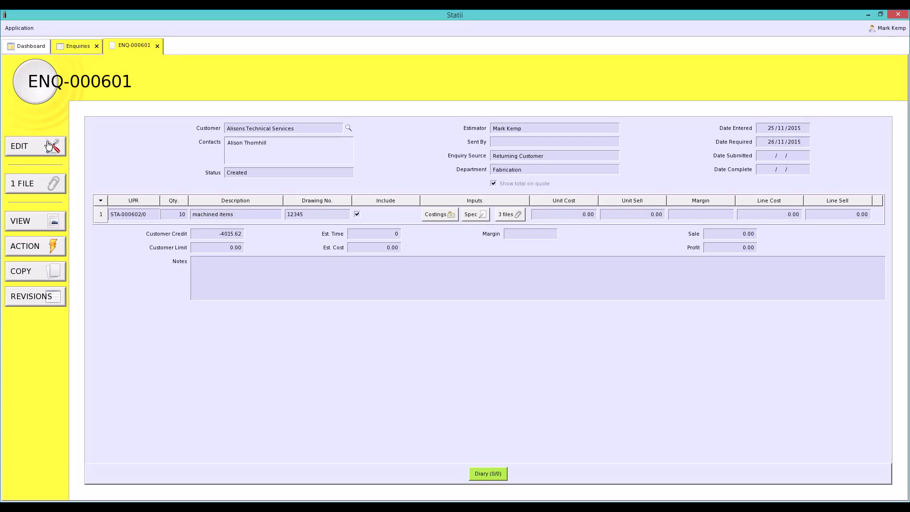
pyautogui.doubleClick(237, 172)
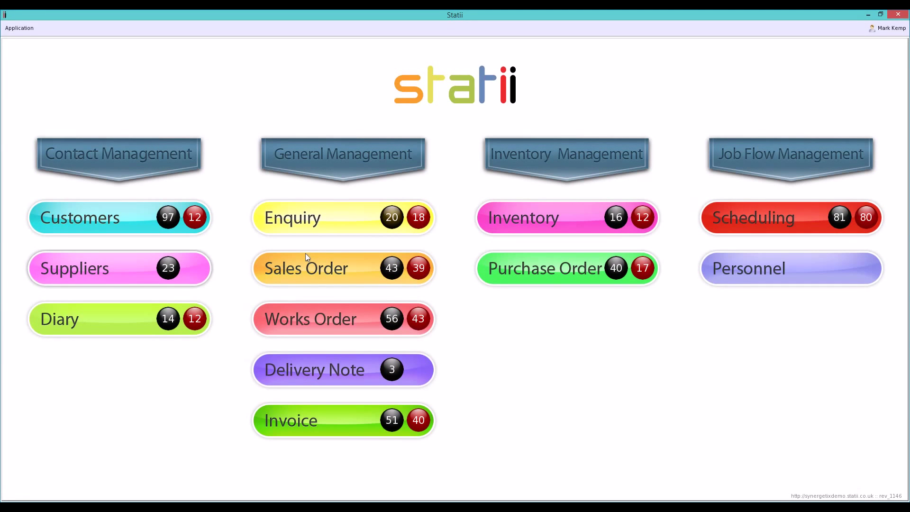
# Show the active enquiries list and open the newest Alisons Technical Services enquiry.
pyautogui.click(305, 256)
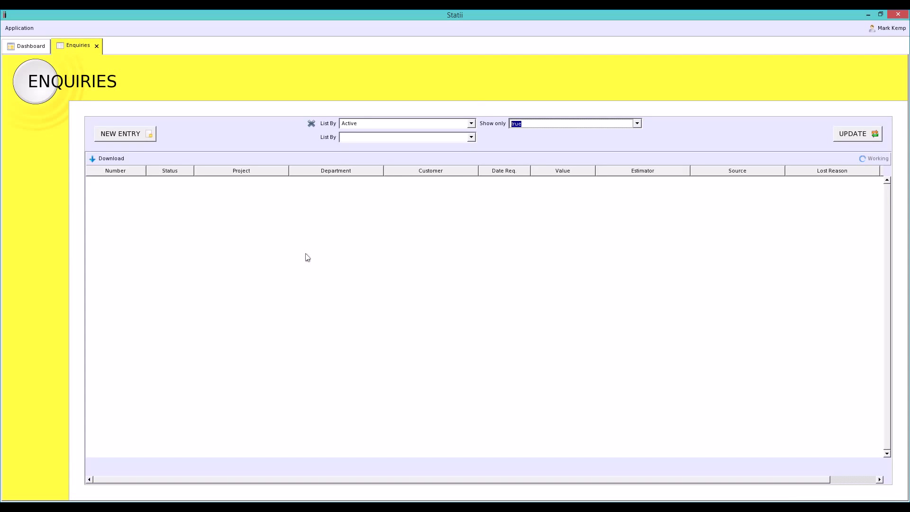
pyautogui.moveTo(180, 180); pyautogui.dragTo(175, 210)
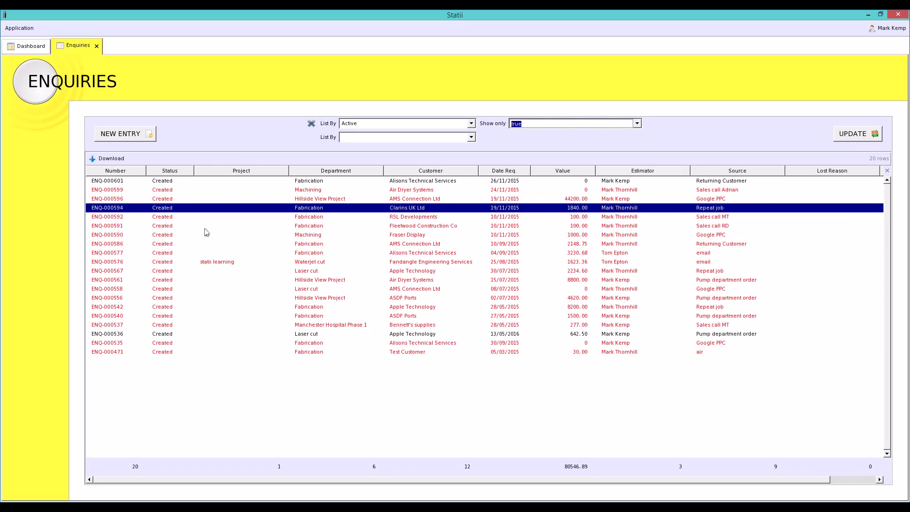
pyautogui.doubleClick(416, 185)
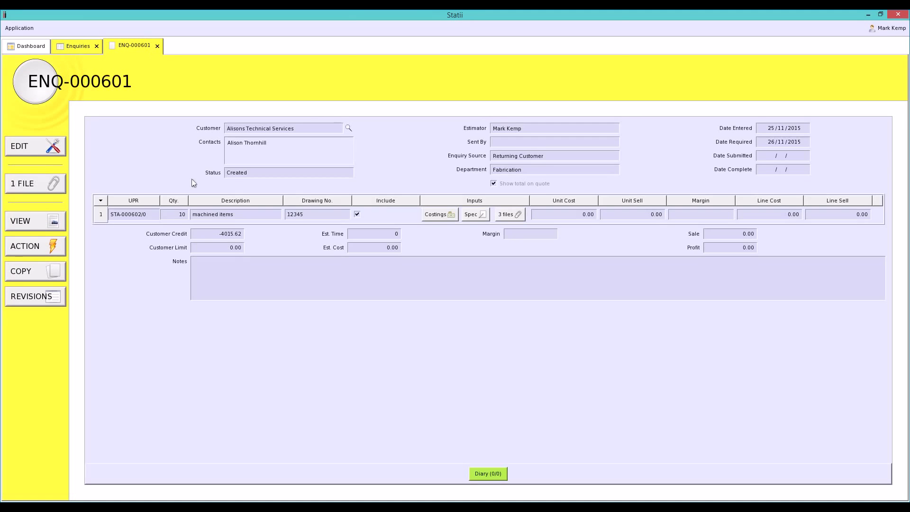
# View the enquiry's attached Quotation.msg, check the files attached to the machined items line, and return to the enquiry.
pyautogui.click(47, 184)
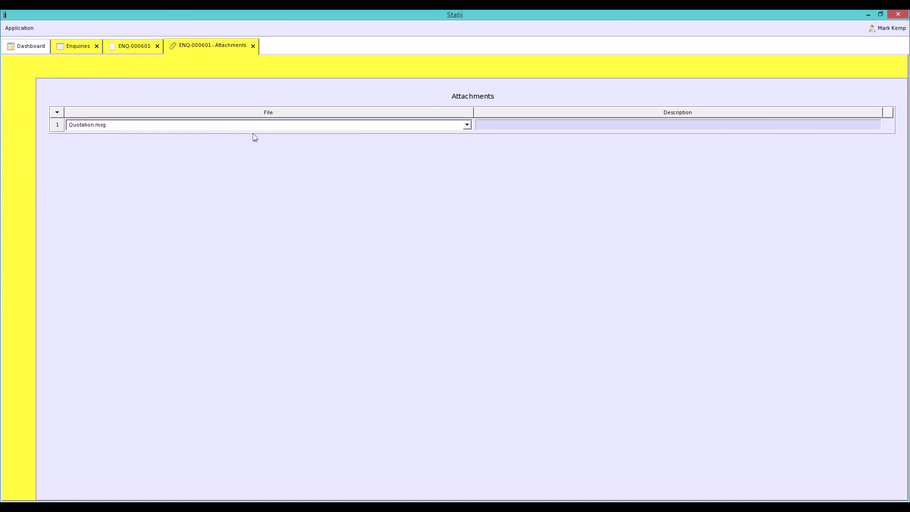
pyautogui.click(257, 124)
pyautogui.click(256, 135)
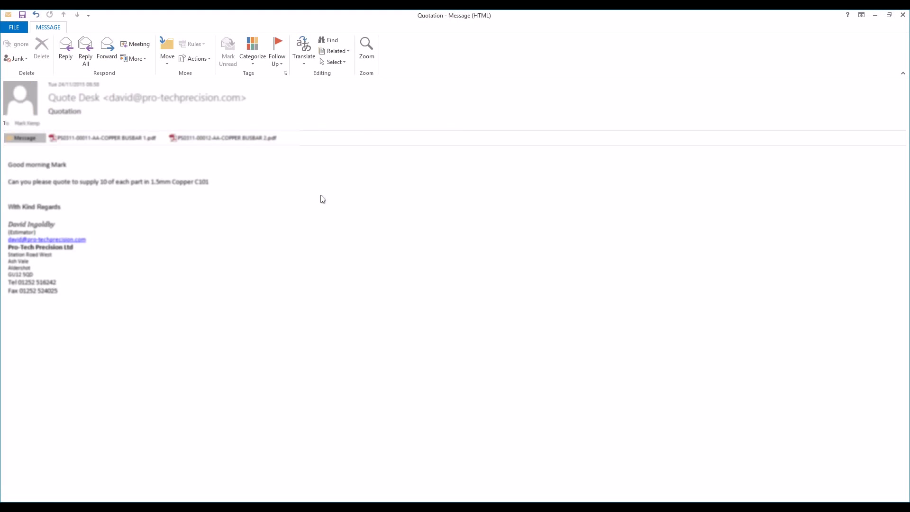
pyautogui.click(904, 17)
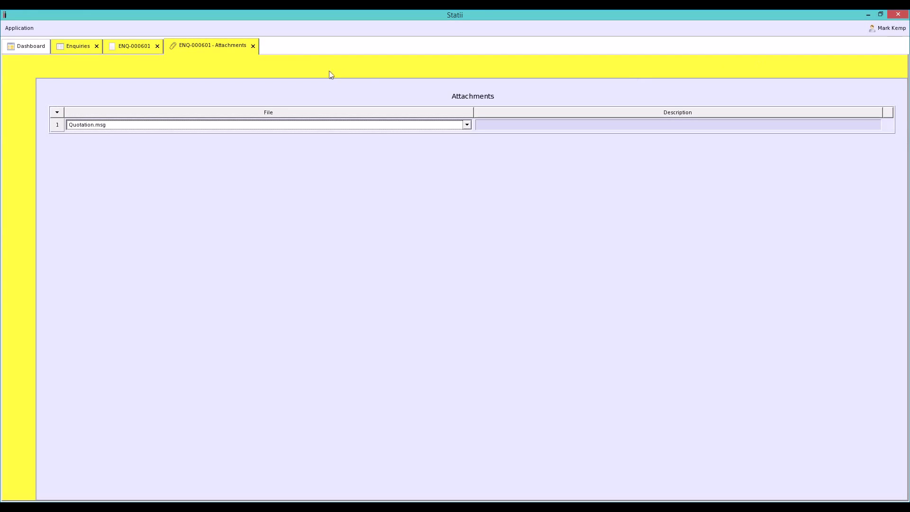
pyautogui.click(254, 46)
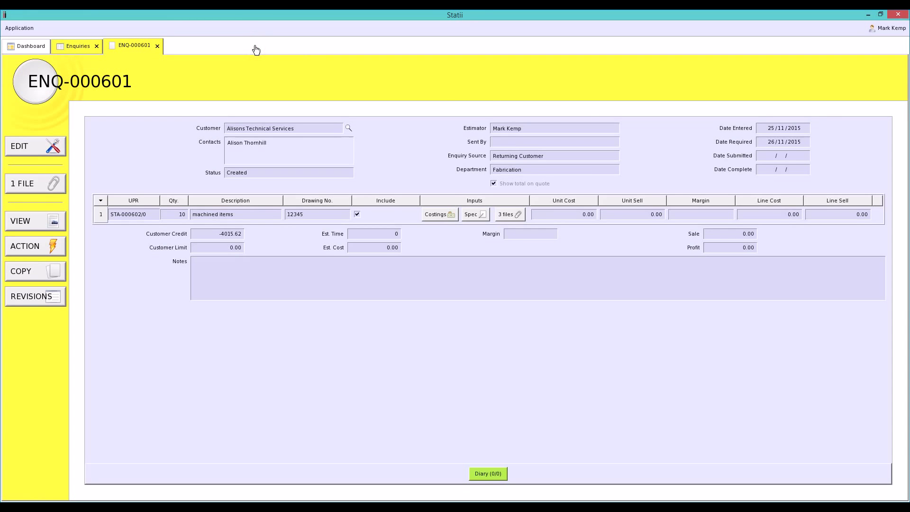
pyautogui.click(509, 215)
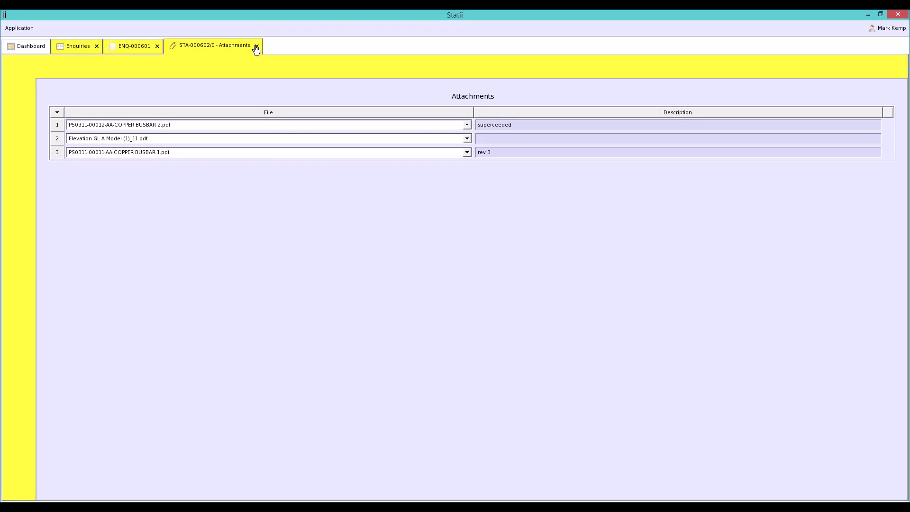
pyautogui.click(256, 47)
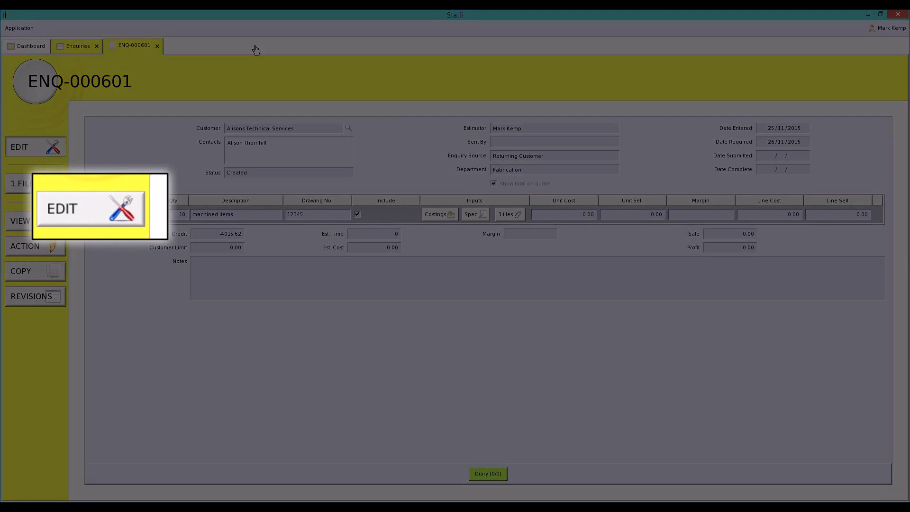
# Make the enquiry editable and add an external cost from supplier General seal to the machined items line's costings.
pyautogui.click(35, 146)
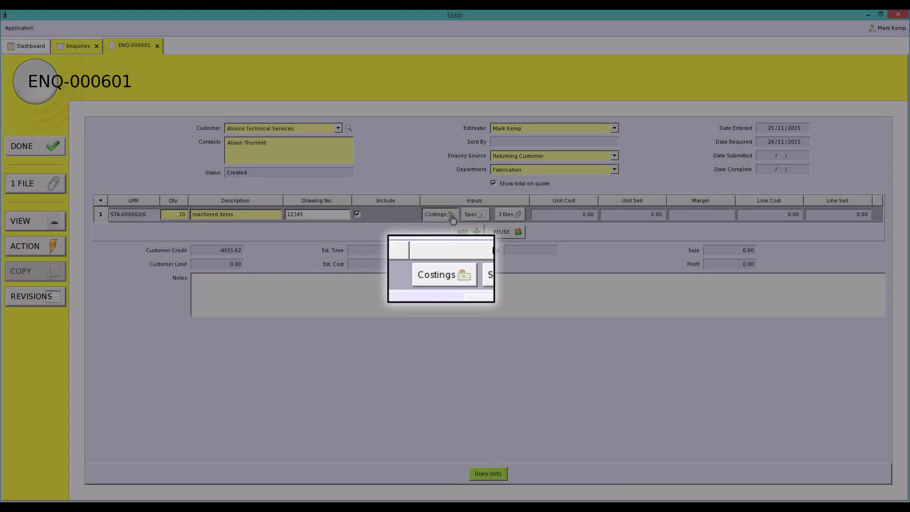
pyautogui.click(452, 217)
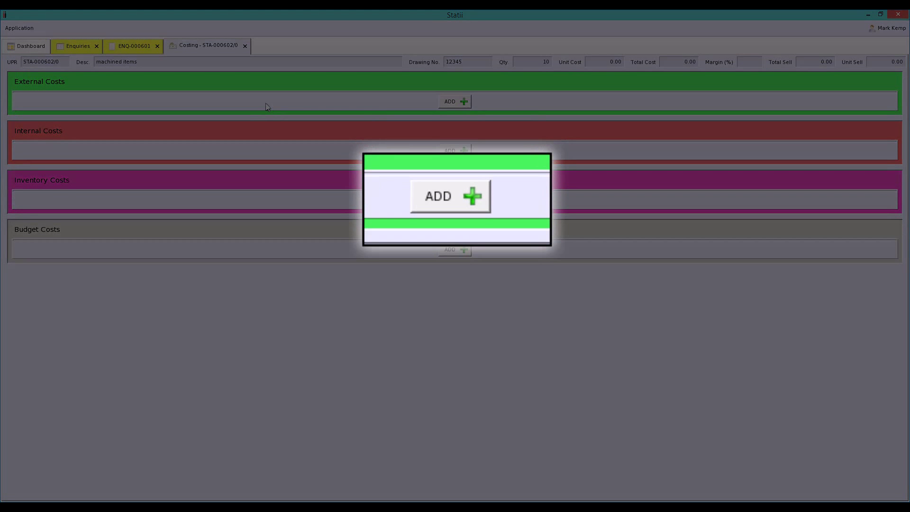
pyautogui.press('space')
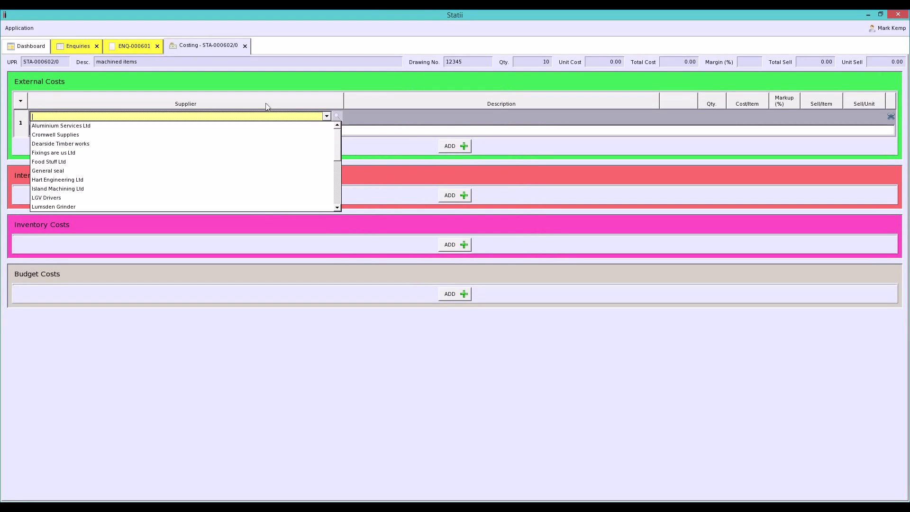
pyautogui.click(65, 172)
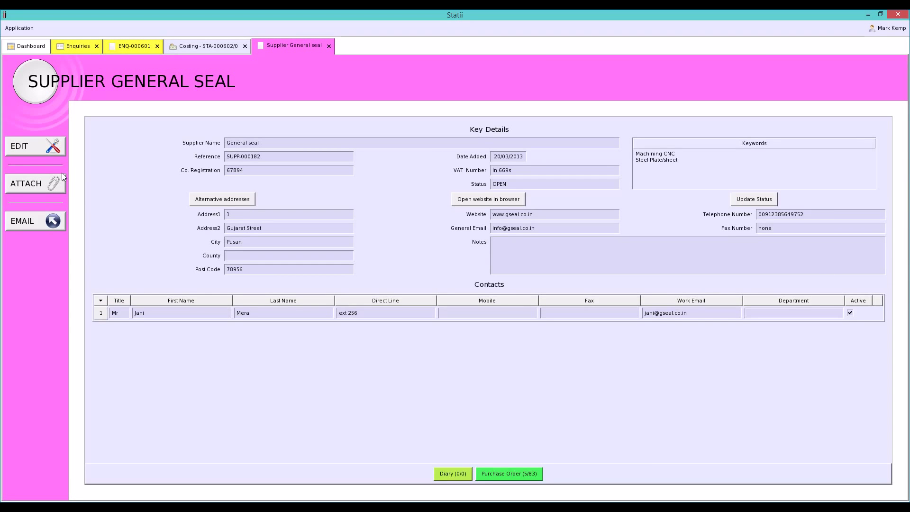
# Describe the General seal cost as "20mmm od/ x 3000mm 316 bar" and check the supplier's record.
pyautogui.press('space')
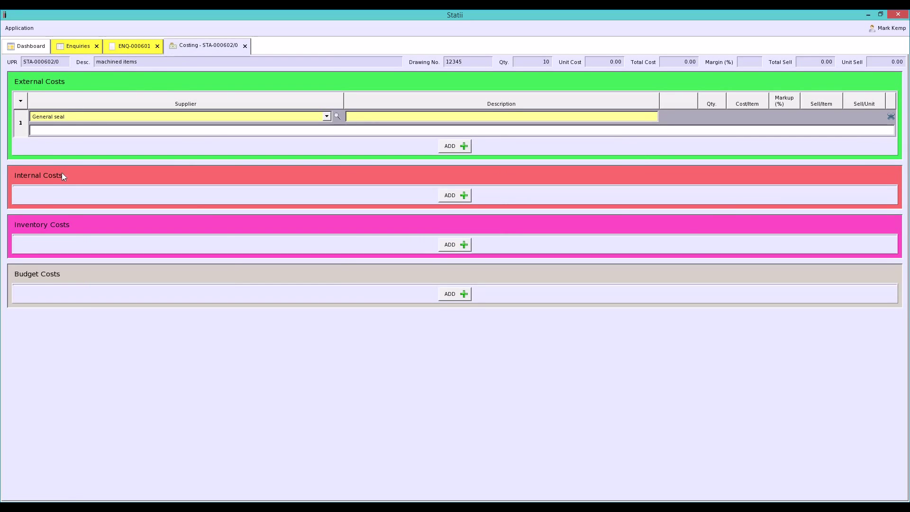
pyautogui.write('20mmm')
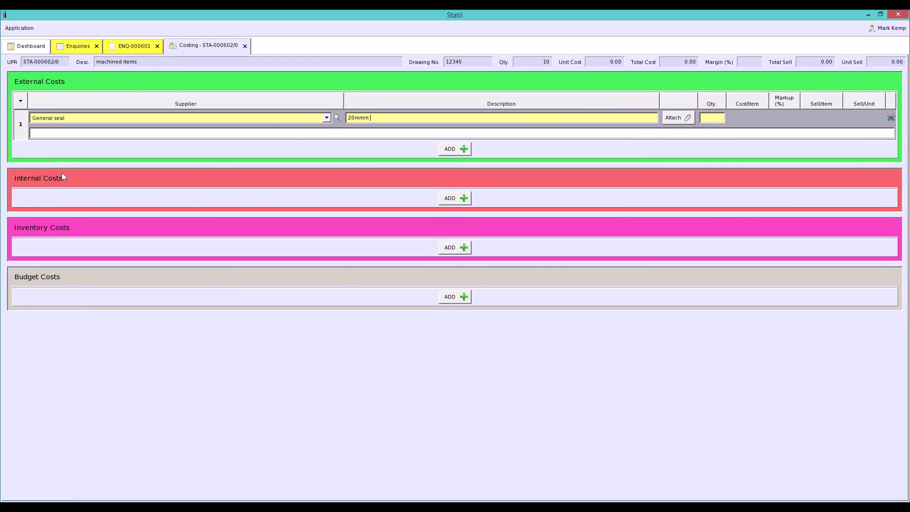
pyautogui.write(' od/ x 3000mm 316 bar')
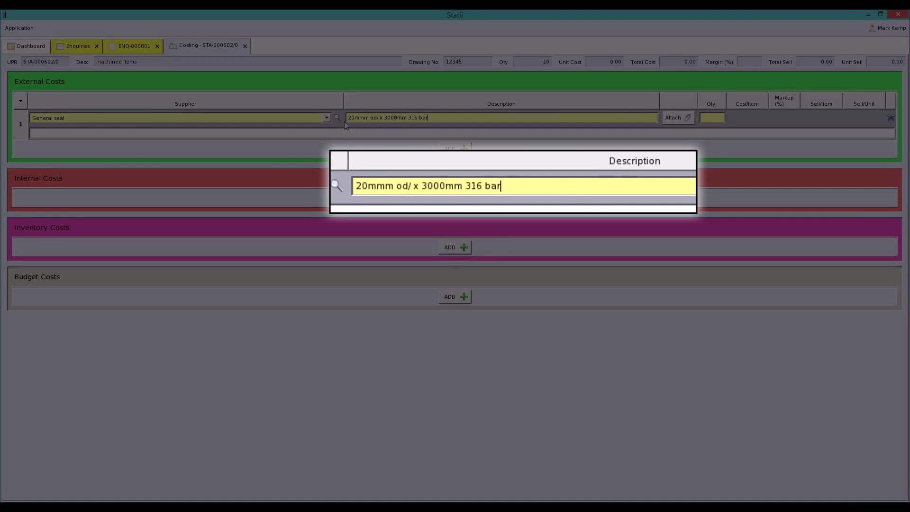
pyautogui.click(338, 116)
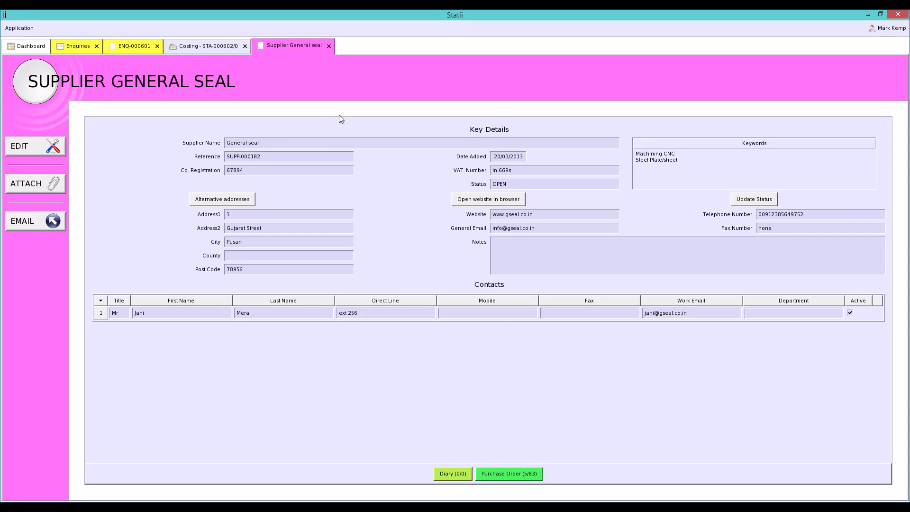
pyautogui.hotkey('ctrl', 'w')
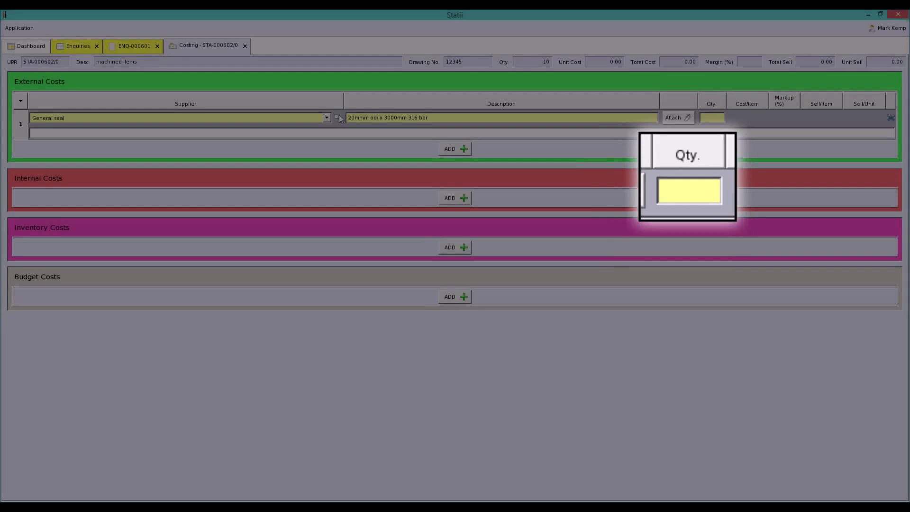
# Set the General seal cost's quantity to 5, its cost per item to 10 and its markup to 30%.
pyautogui.write('5')
pyautogui.press('Tab')
pyautogui.write('10')
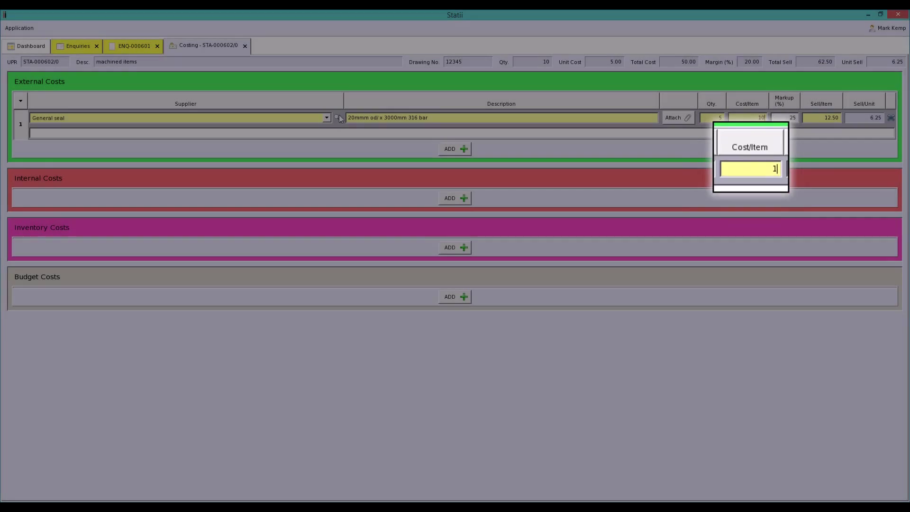
pyautogui.press('Tab')
pyautogui.write('30')
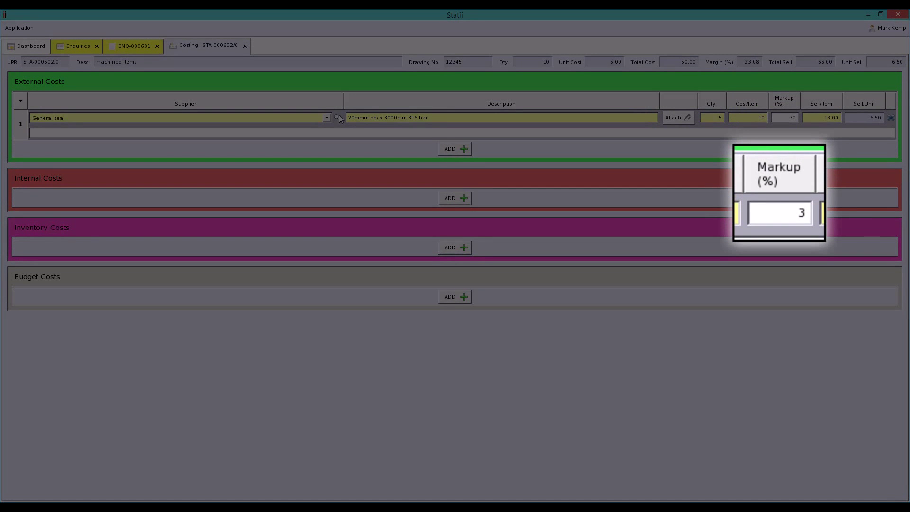
pyautogui.press('Tab')
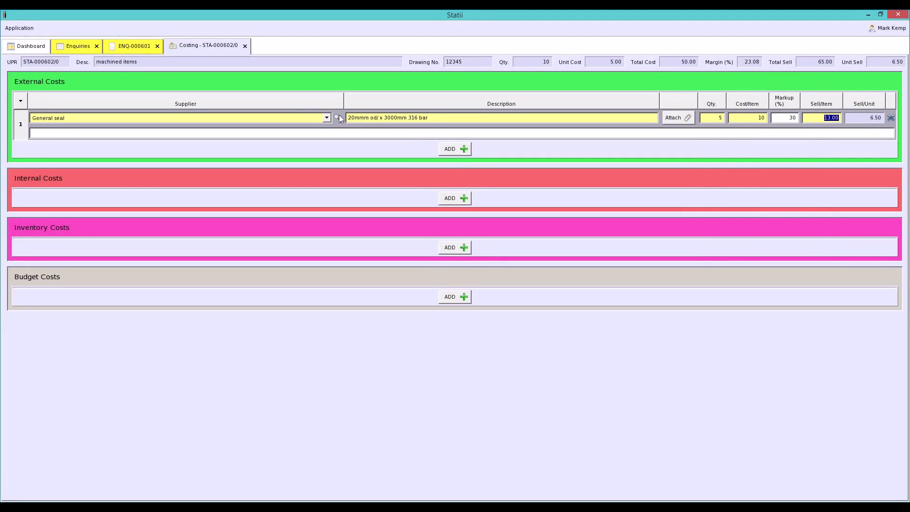
# Change the General seal markup to 50%, and set its sell price per item to 20.
pyautogui.press('Tab')
pyautogui.hotkey('shift', 'Tab')
pyautogui.moveTo(785, 121); pyautogui.dragTo(800, 123)
pyautogui.write('50')
pyautogui.click(811, 119)
pyautogui.write('20')
pyautogui.hotkey('shift', 'Tab')
# Review the quantity, unit cost, total cost, margin and sell figures in the costing summary.
pyautogui.doubleClick(546, 62)
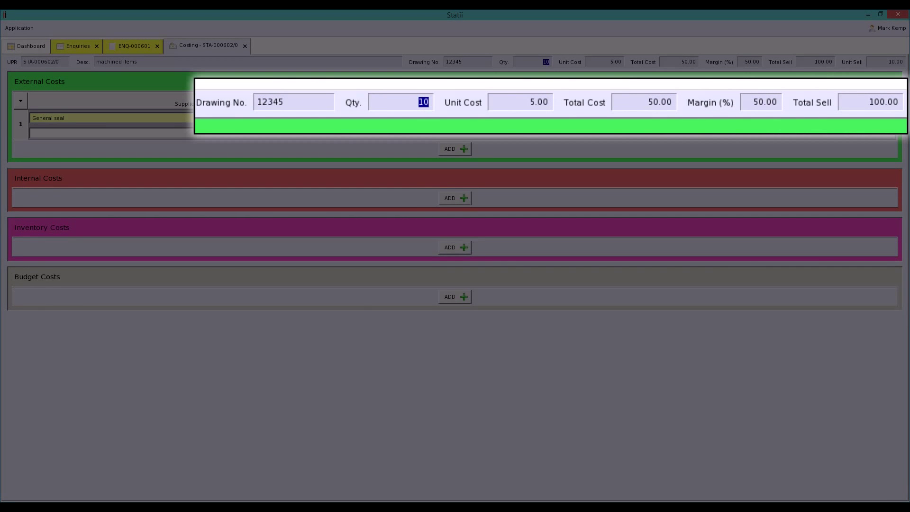
pyautogui.press('Tab')
pyautogui.press('Tab')
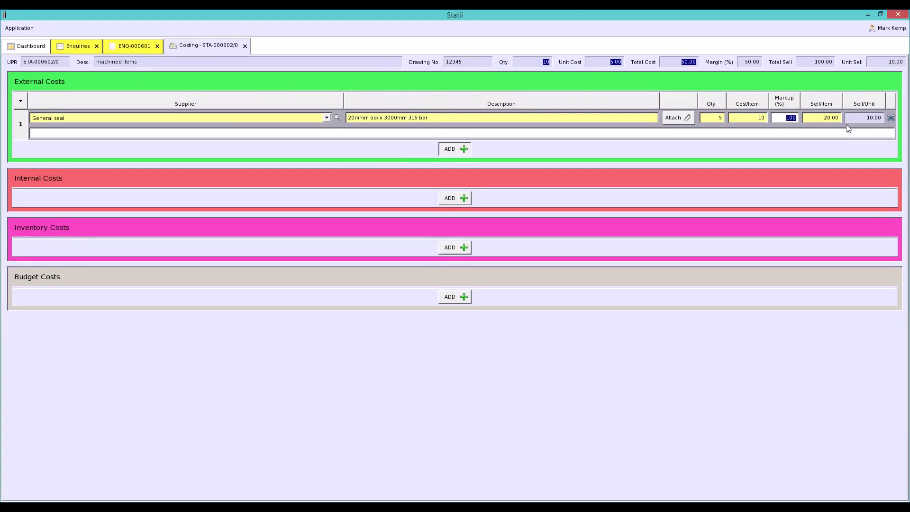
# Add a second external cost from supplier Hart Engineering Ltd with the description "galvanising".
pyautogui.click(454, 148)
pyautogui.click(326, 147)
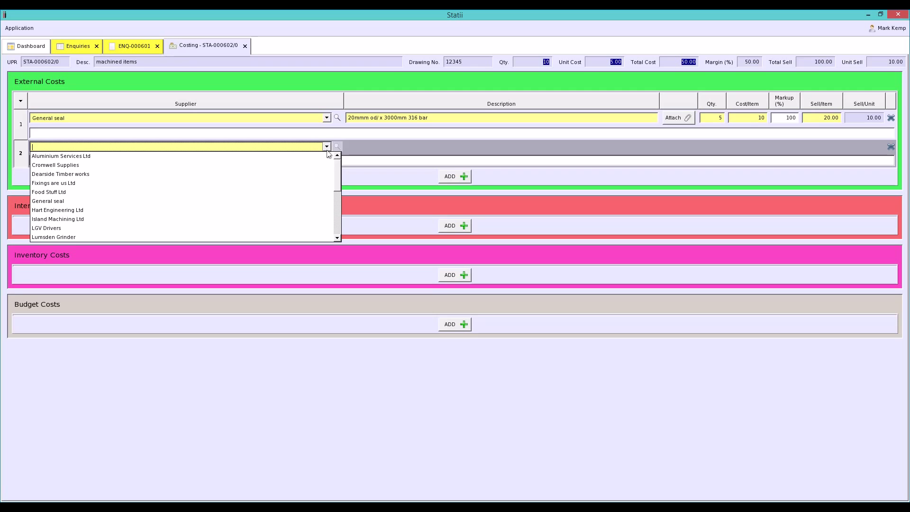
pyautogui.click(71, 210)
pyautogui.click(366, 149)
pyautogui.write('g')
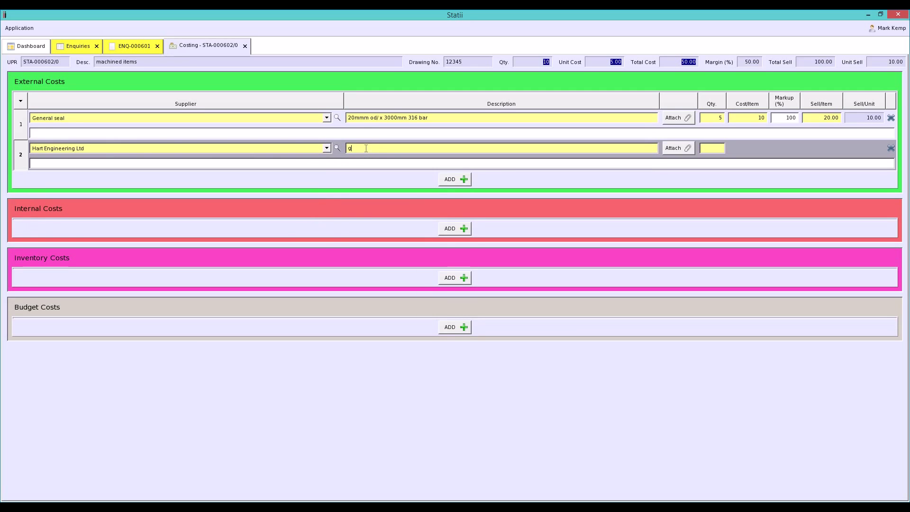
pyautogui.write('alvanin')
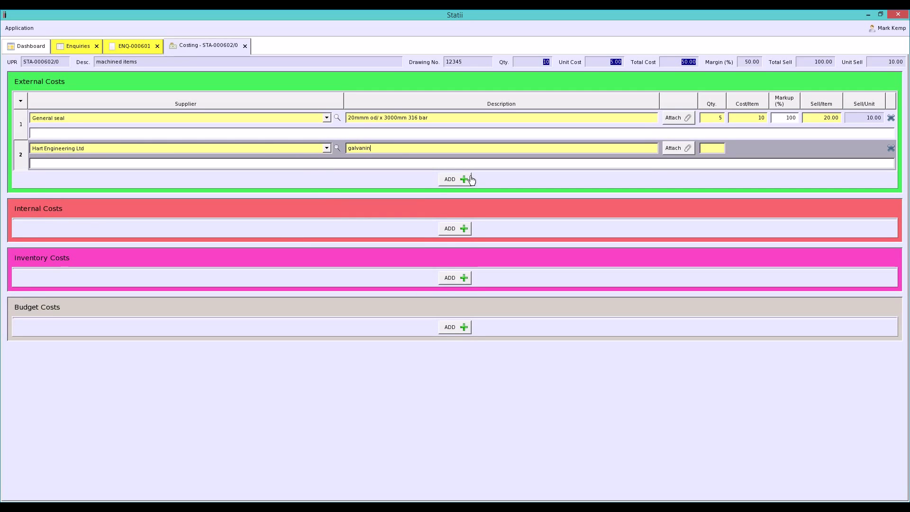
pyautogui.press('BackSpace')
pyautogui.write('sing')
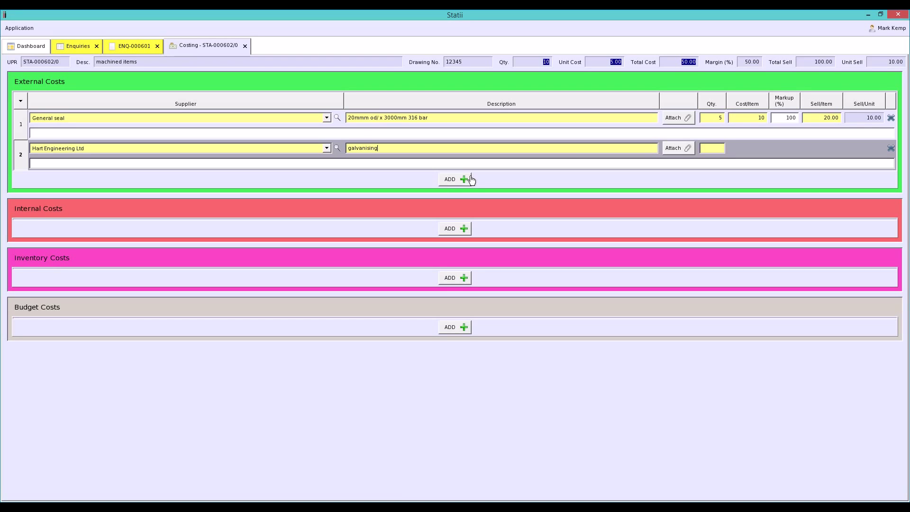
# Set the galvanising cost's quantity to 1 and its cost per item to 100.
pyautogui.click(712, 150)
pyautogui.write('1')
pyautogui.click(752, 149)
pyautogui.write('1')
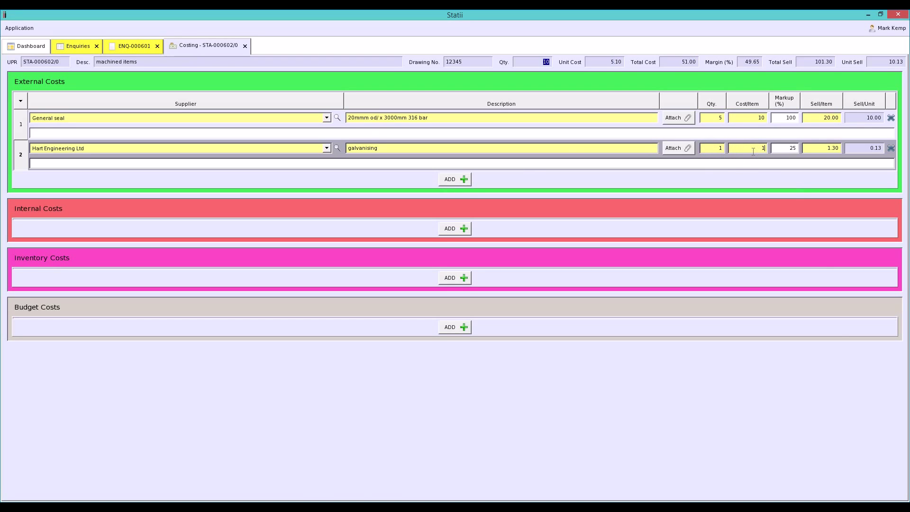
pyautogui.write('00')
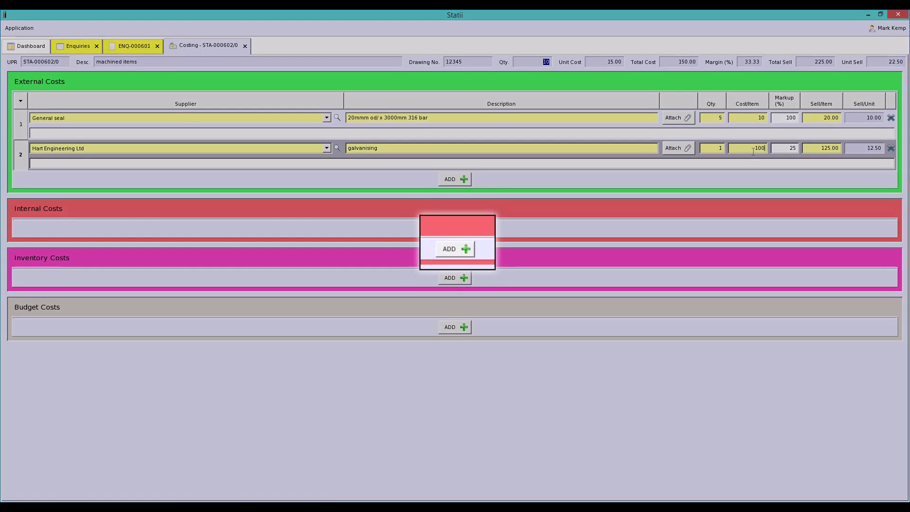
# Add a Fabricate and Weld internal cost at Day Rate with 1h setup time and 15m per unit.
pyautogui.click(455, 229)
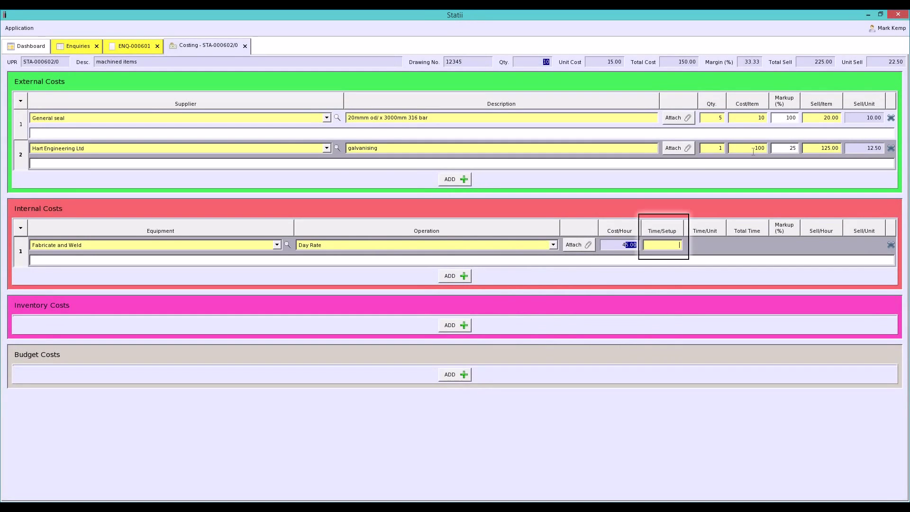
pyautogui.write('1')
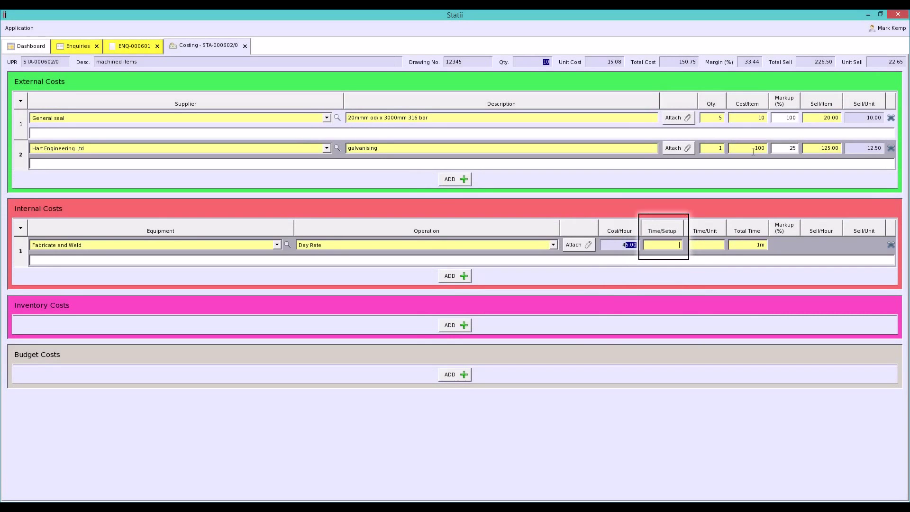
pyautogui.write('h')
pyautogui.press('Tab')
pyautogui.write('1')
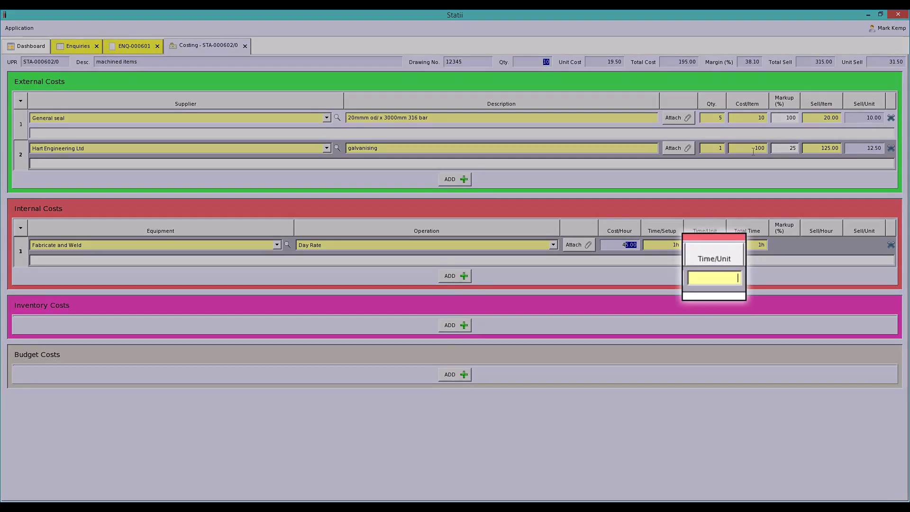
pyautogui.write('5')
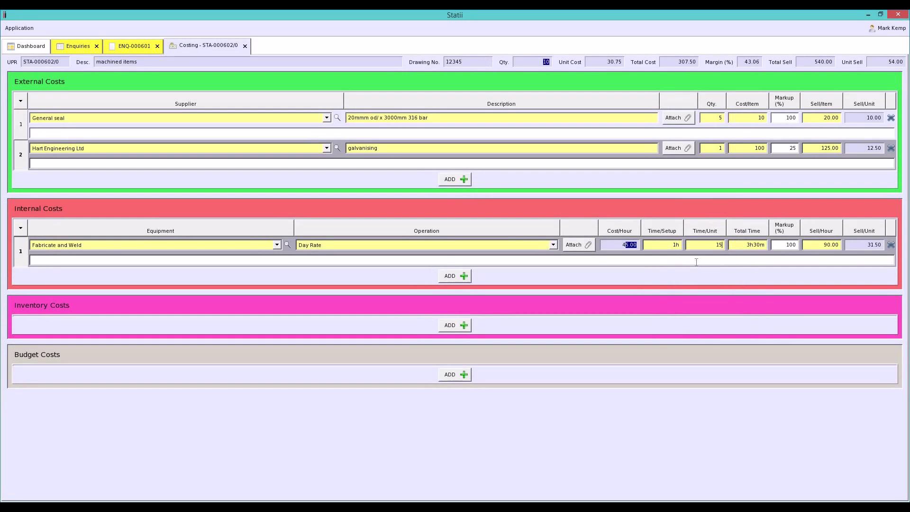
pyautogui.write('m')
pyautogui.press('Tab')
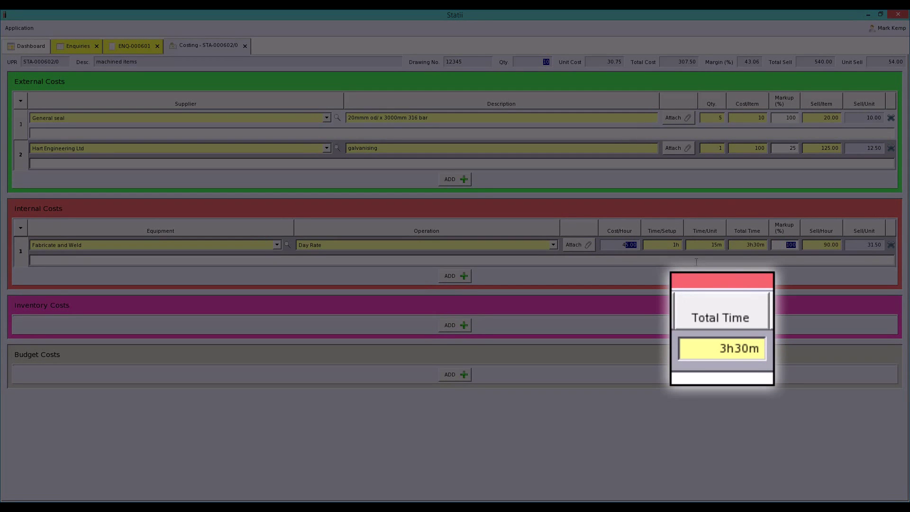
pyautogui.hotkey('shift', 'Tab')
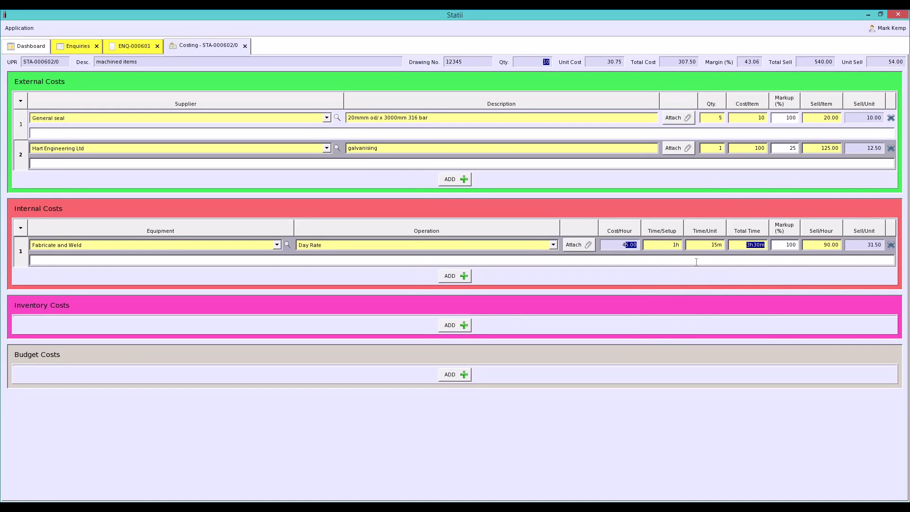
# Set the Fabricate and Weld cost's sell rate per hour to 85.
pyautogui.press('Tab')
pyautogui.press('Tab')
pyautogui.write('85')
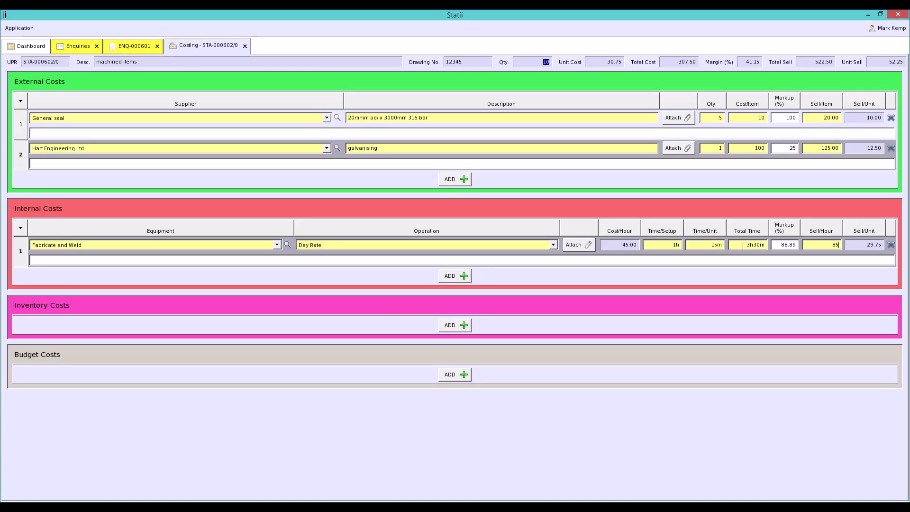
# Examine the Fabricate and Weld schedule's queued operations, estimated times and expected completion dates, and return to the costing.
pyautogui.moveTo(82, 245); pyautogui.dragTo(31, 245)
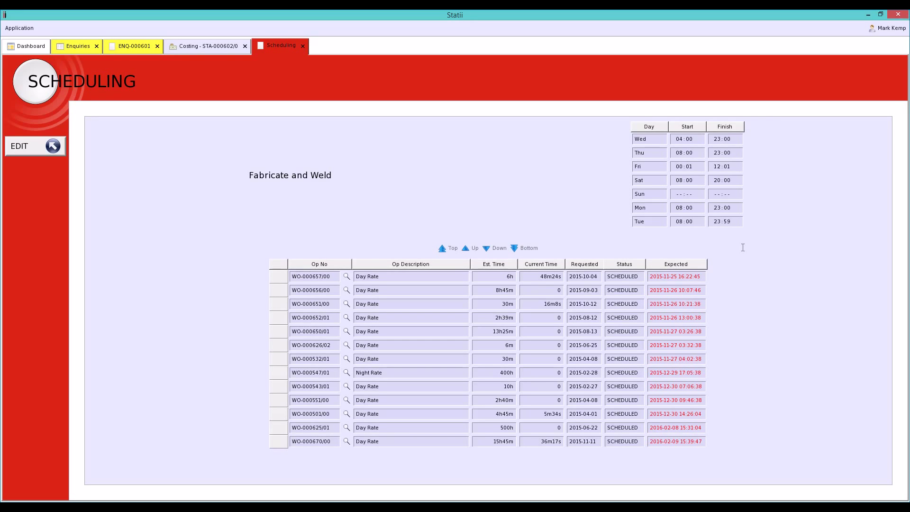
pyautogui.moveTo(388, 292); pyautogui.dragTo(389, 350)
pyautogui.click(388, 348)
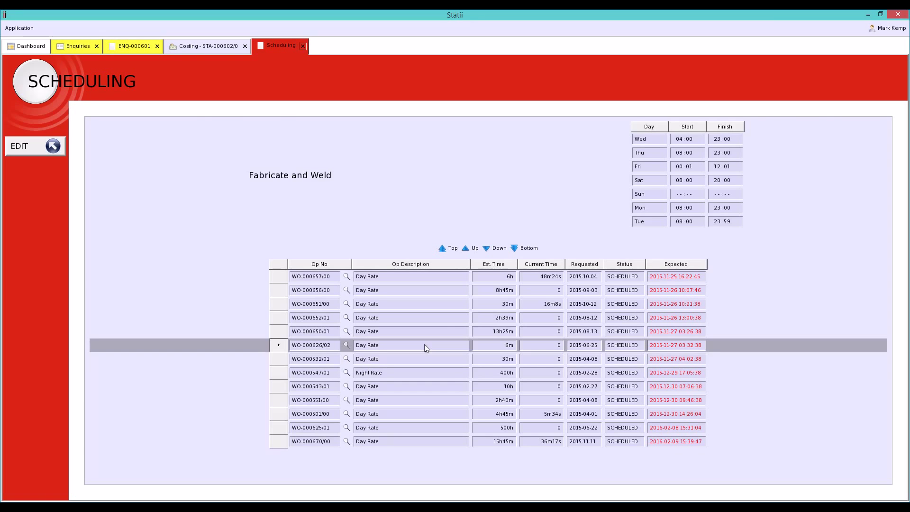
pyautogui.hotkey('ctrl', 'w')
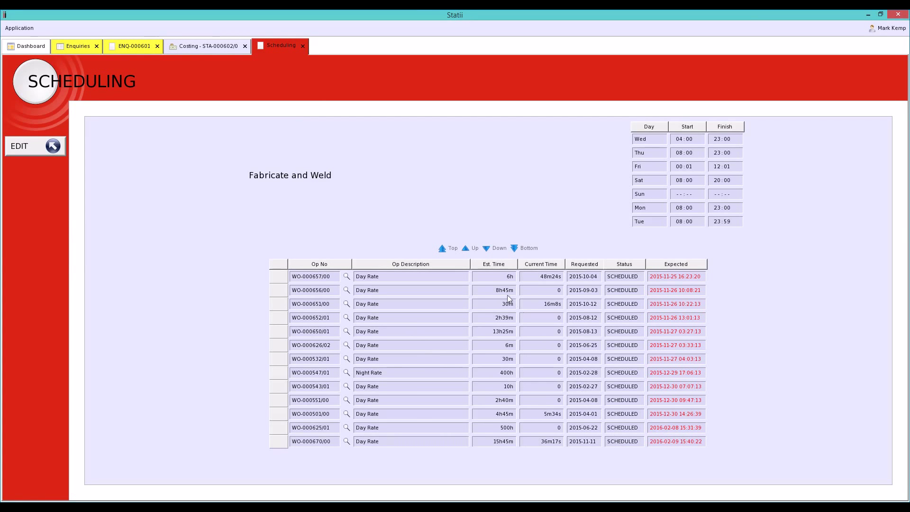
pyautogui.moveTo(495, 290); pyautogui.dragTo(514, 334)
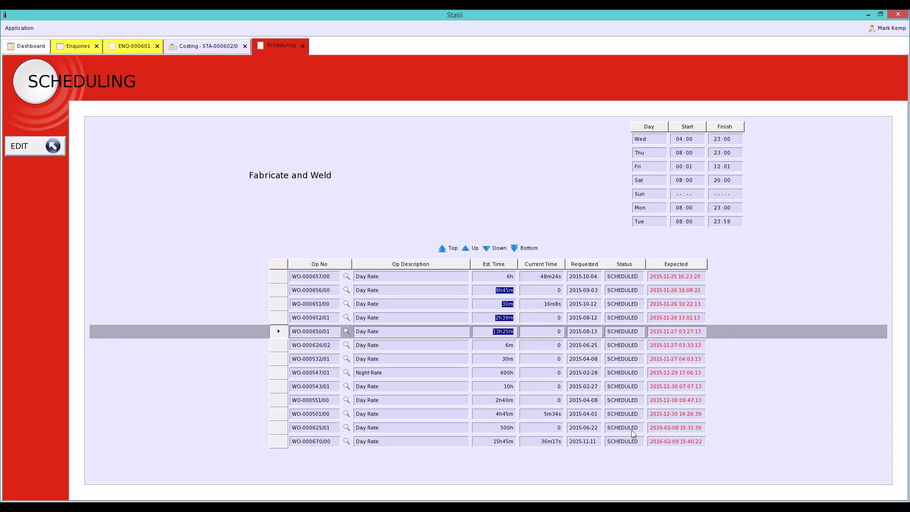
pyautogui.click(677, 442)
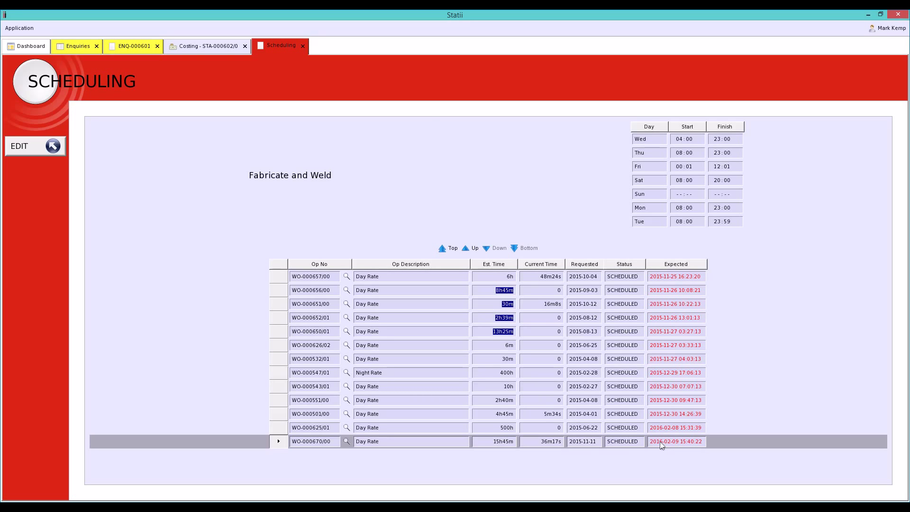
pyautogui.hotkey('ctrl', 'w')
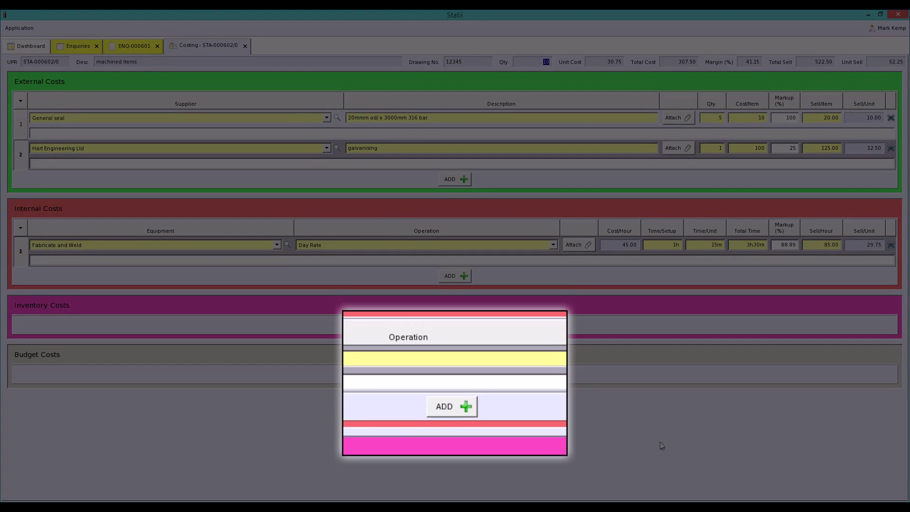
# Add a second internal cost using the Inspection equipment and the Inspect goods operation.
pyautogui.press('space')
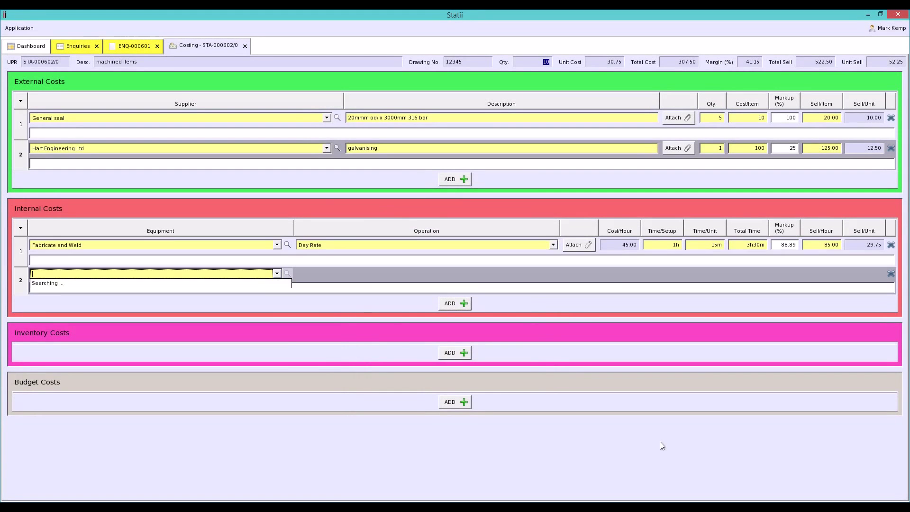
pyautogui.press('i')
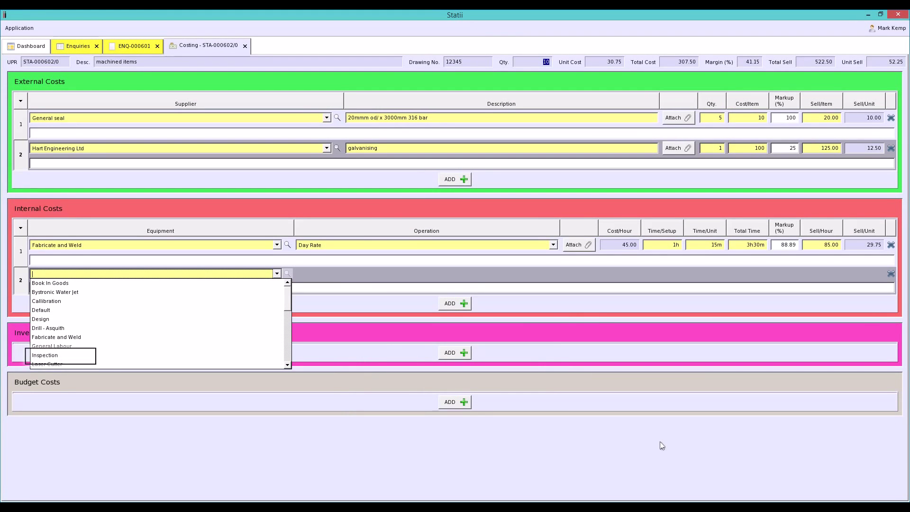
pyautogui.press('Return')
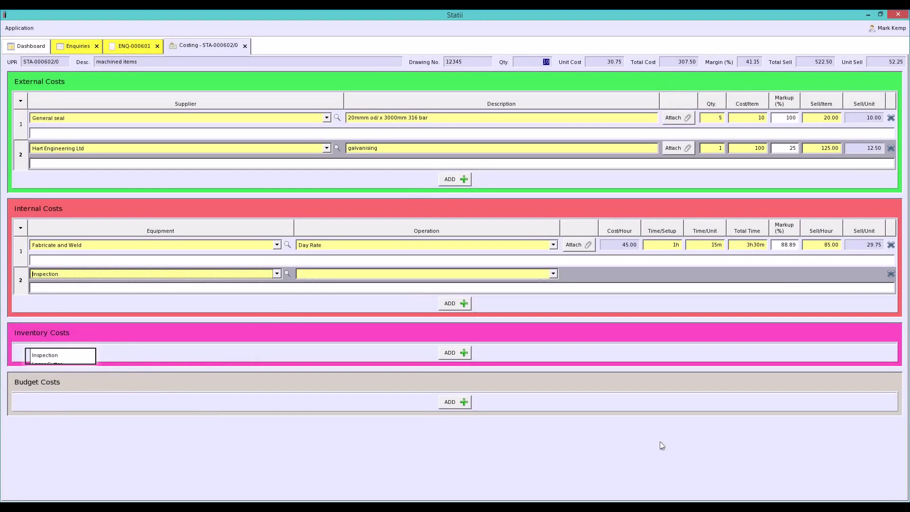
pyautogui.press('Tab')
pyautogui.press('space')
pyautogui.press('Return')
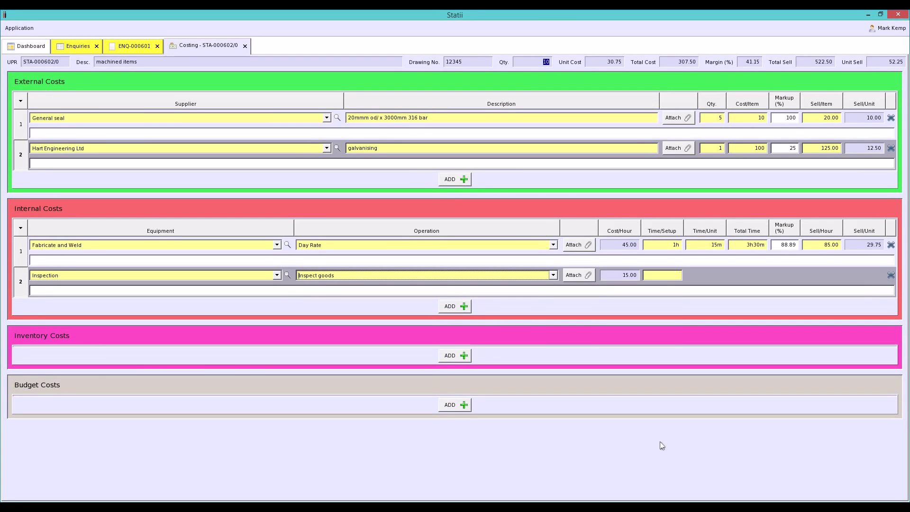
# Set the Inspection cost to 15m setup time, 5m per unit and a sell rate of 30 per hour.
pyautogui.press('Tab')
pyautogui.write('15m')
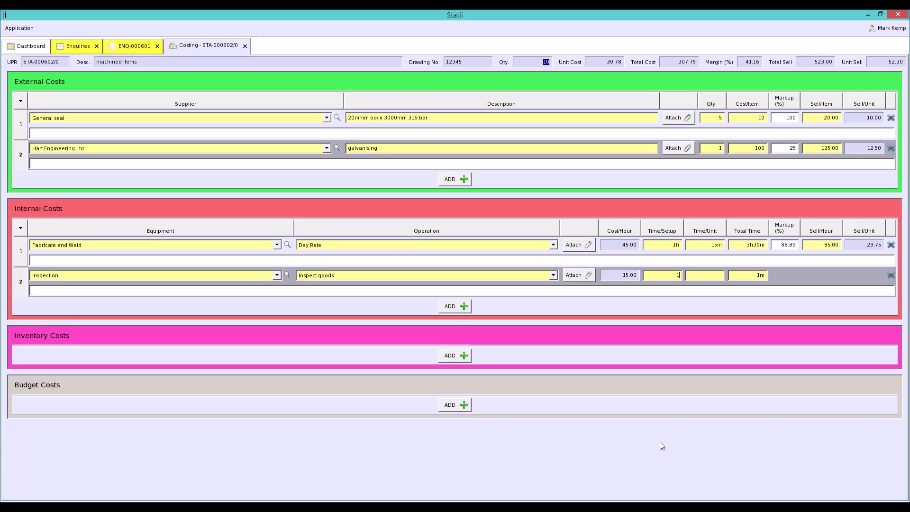
pyautogui.click(716, 274)
pyautogui.write('5m')
pyautogui.press('Tab')
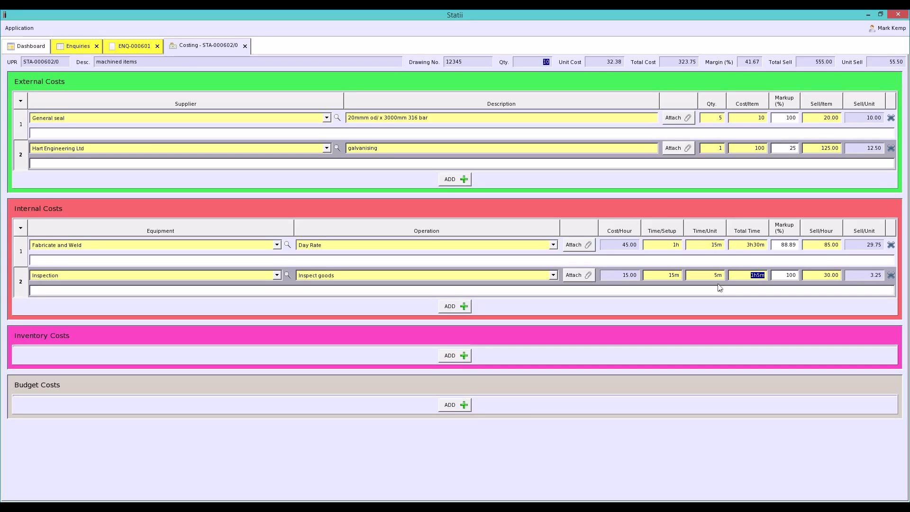
pyautogui.press('Tab')
pyautogui.write('30')
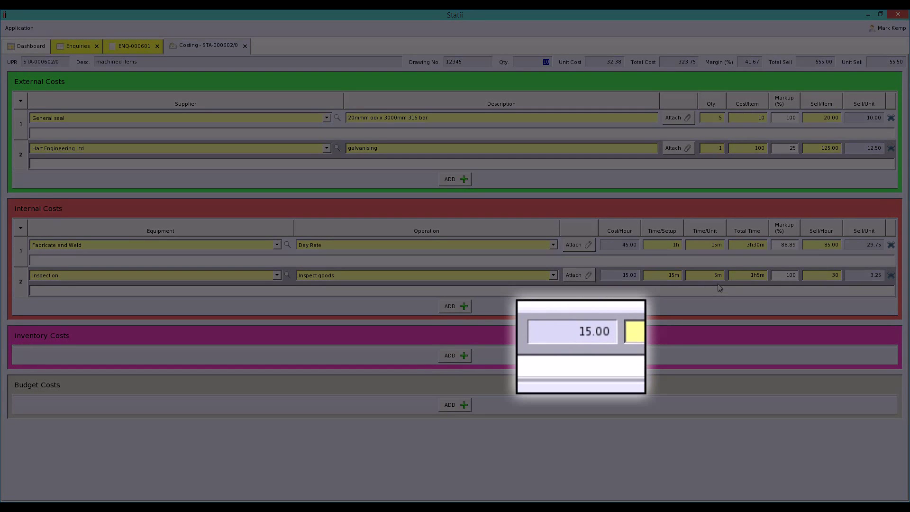
pyautogui.press('Tab')
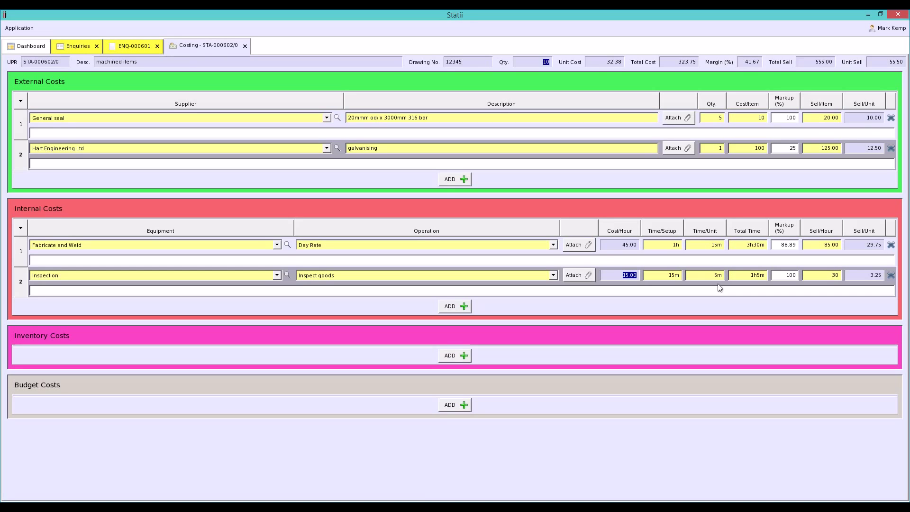
# Add an inventory cost from the Aluminium product group using the item ITY-000047 800mm.
pyautogui.click(454, 355)
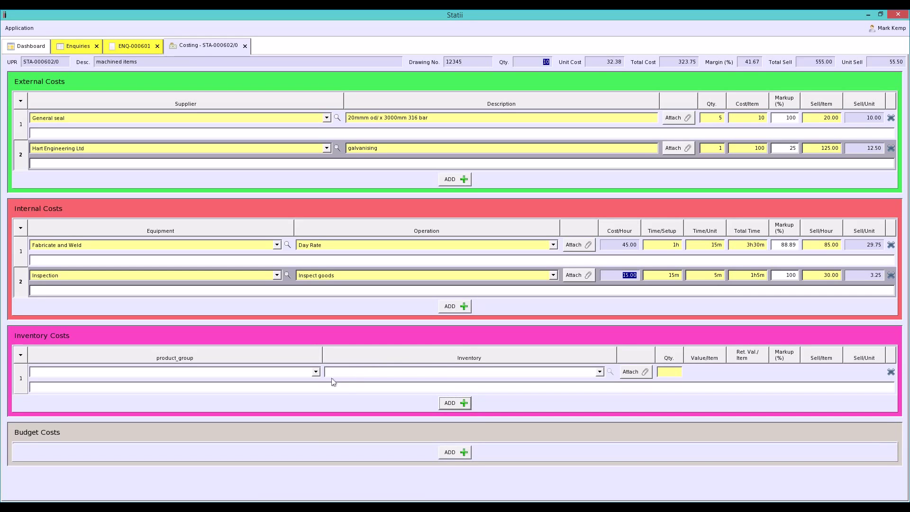
pyautogui.click(315, 371)
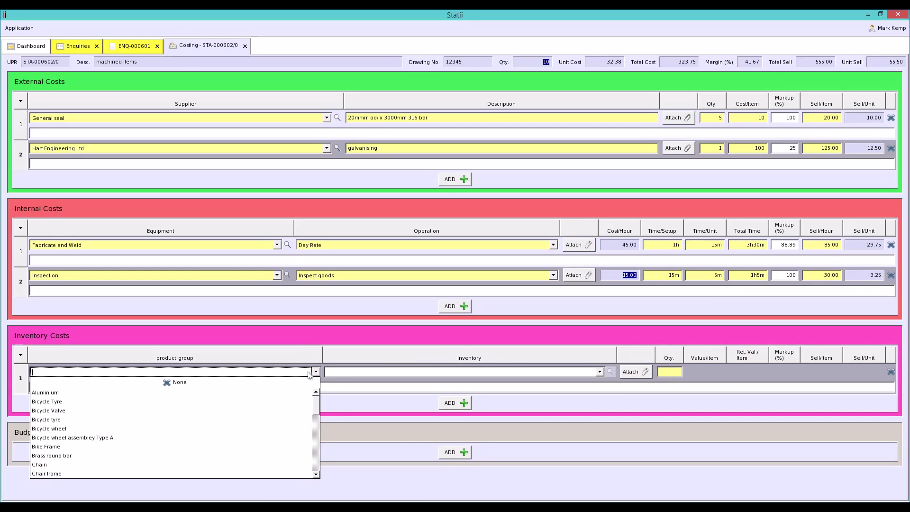
pyautogui.click(63, 392)
pyautogui.click(599, 372)
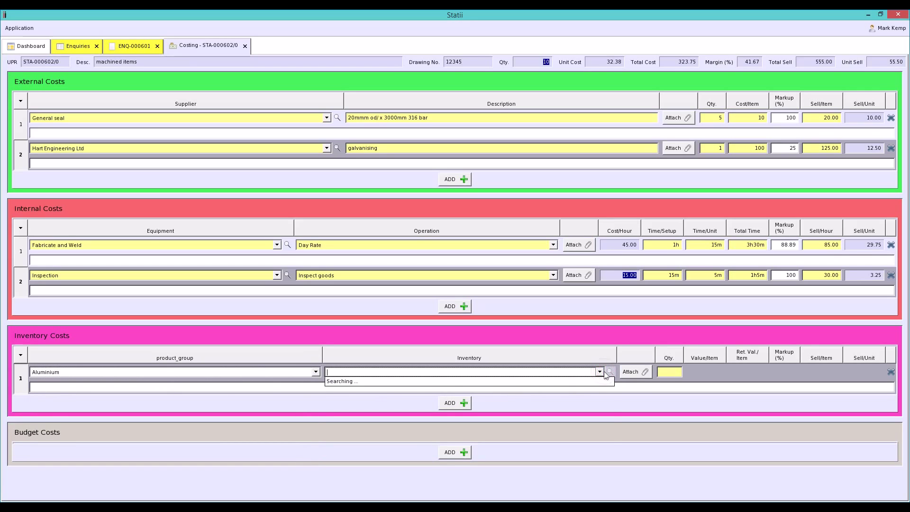
pyautogui.click(371, 402)
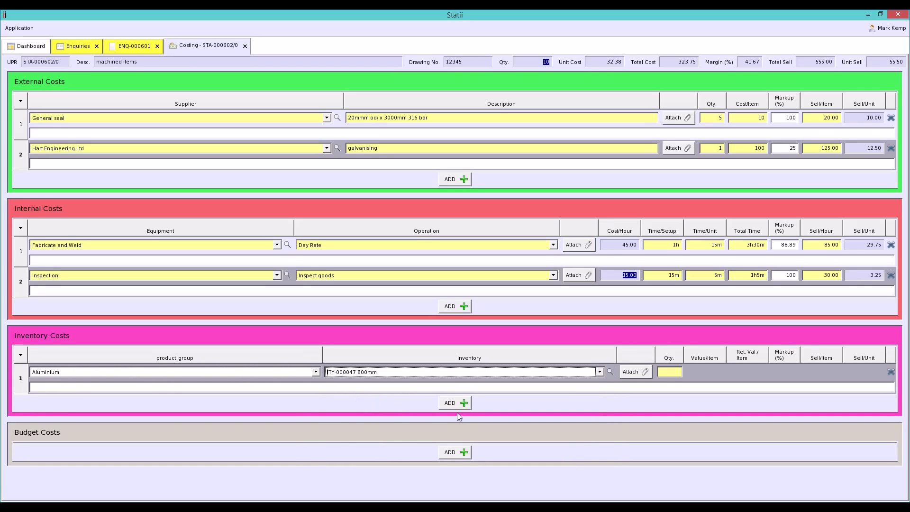
# Set the aluminium inventory cost's quantity to 1 and its markup to 100%.
pyautogui.click(670, 372)
pyautogui.write('1')
pyautogui.moveTo(710, 374); pyautogui.dragTo(724, 376)
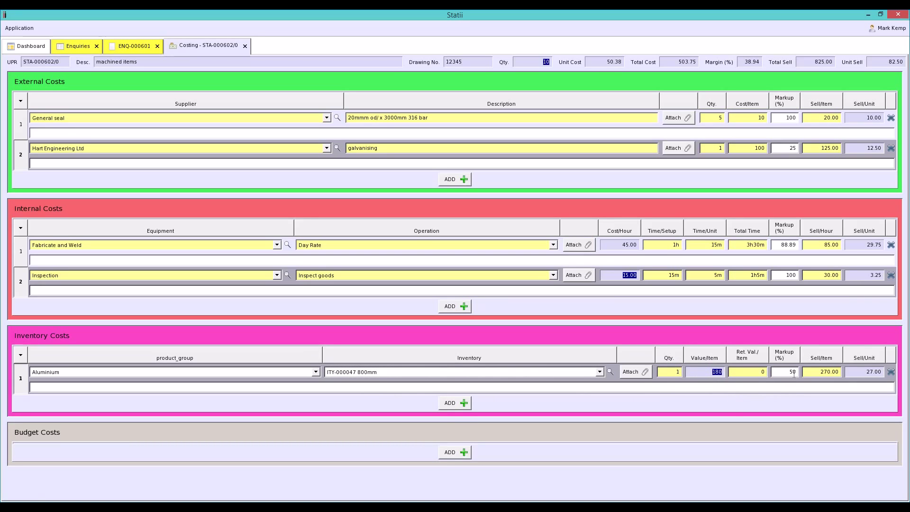
pyautogui.moveTo(788, 374); pyautogui.dragTo(793, 374)
pyautogui.write('100')
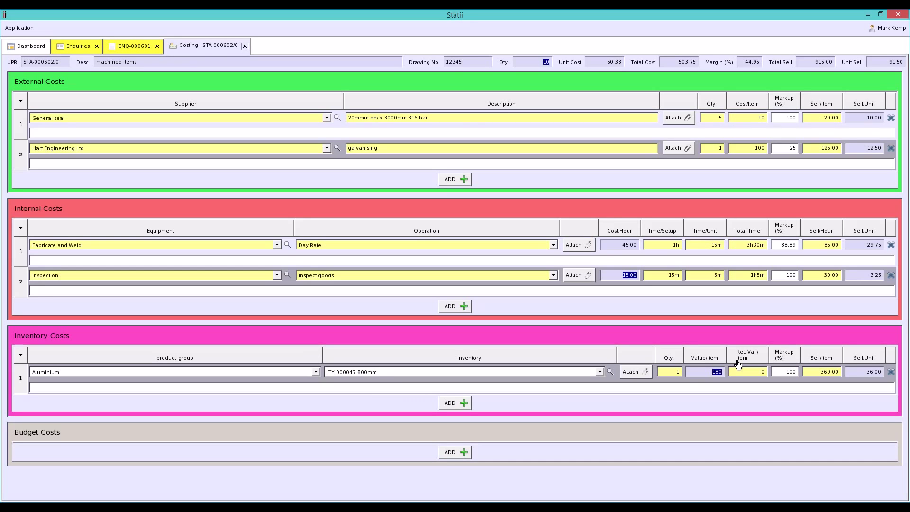
# Close the costing and add a second enquiry line described as "fabricated".
pyautogui.press('Escape')
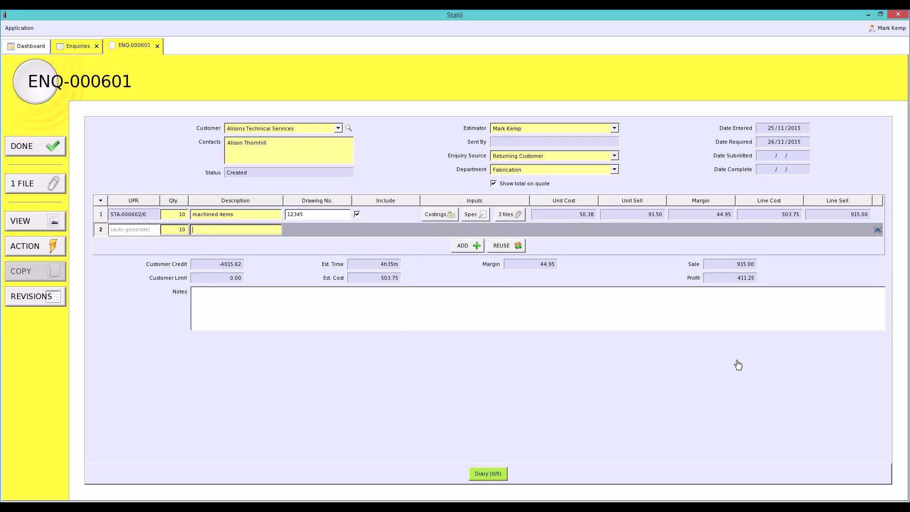
pyautogui.write('fabricated')
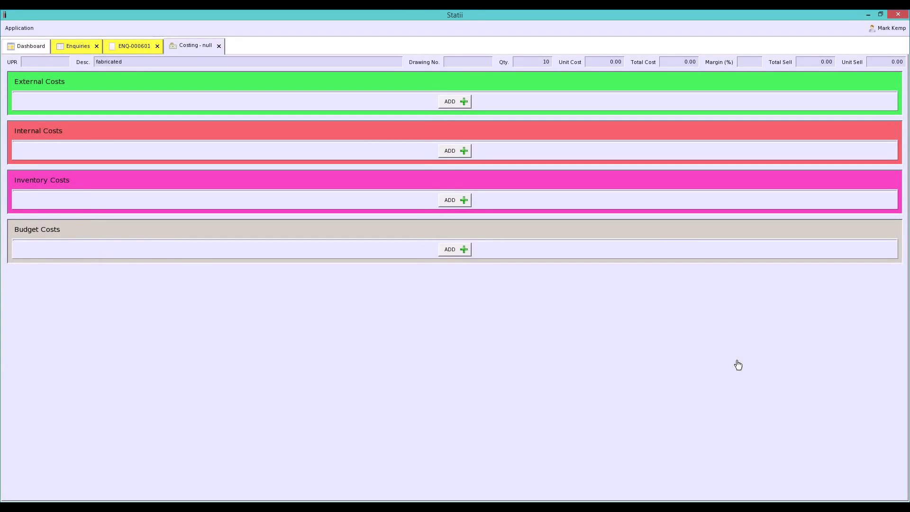
# Add a budget cost to the fabricated line with part reference "guestimate10", quantity 10 and cost per item 150.
pyautogui.click(455, 249)
pyautogui.click(56, 265)
pyautogui.write('g')
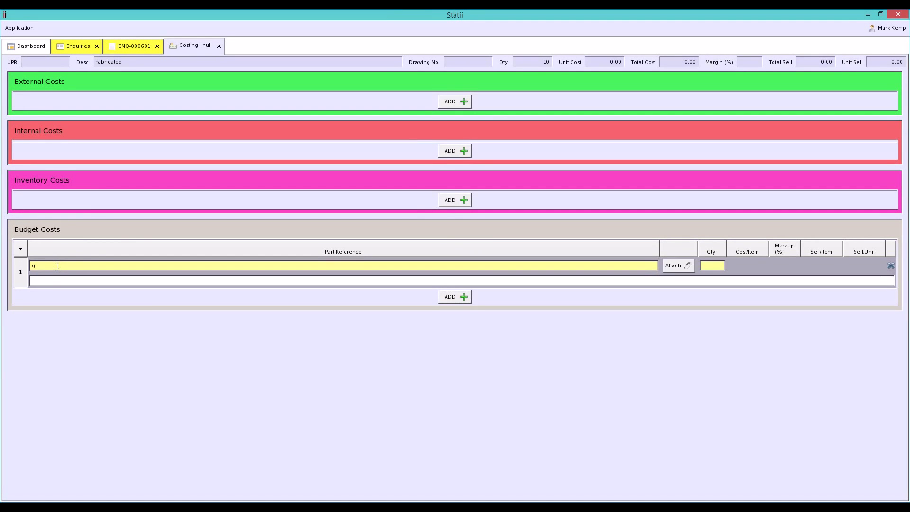
pyautogui.write('uestimate')
pyautogui.click(715, 265)
pyautogui.write('10')
pyautogui.click(751, 268)
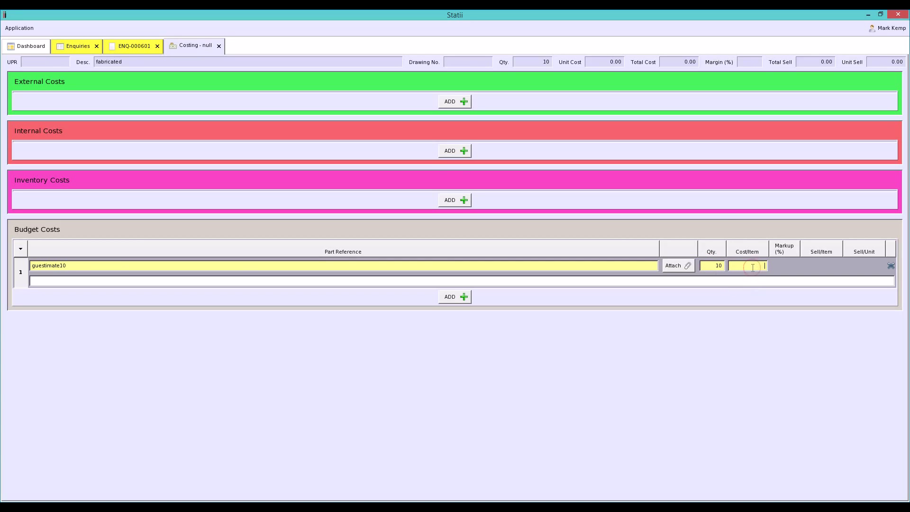
pyautogui.write('150')
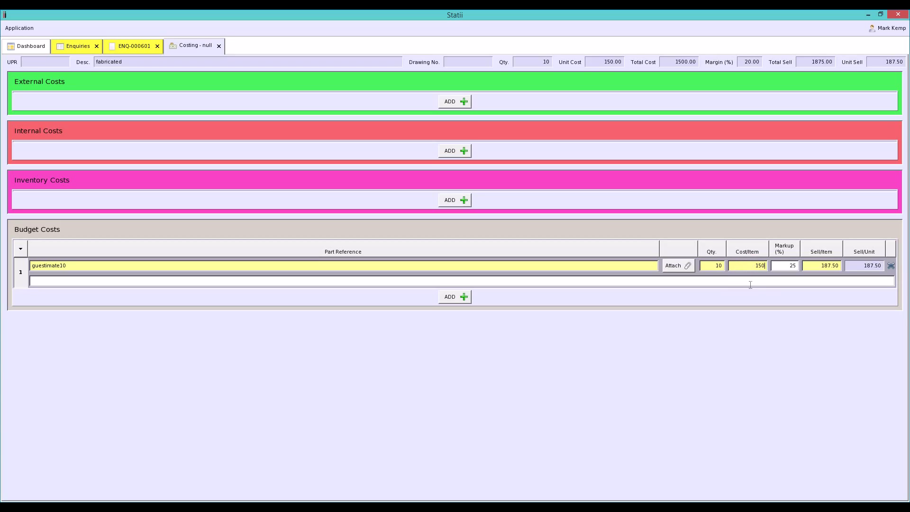
# Set the budget cost's sell price per item to 250 and close the costing.
pyautogui.click(829, 265)
pyautogui.write('250')
pyautogui.press('Tab')
pyautogui.click(218, 46)
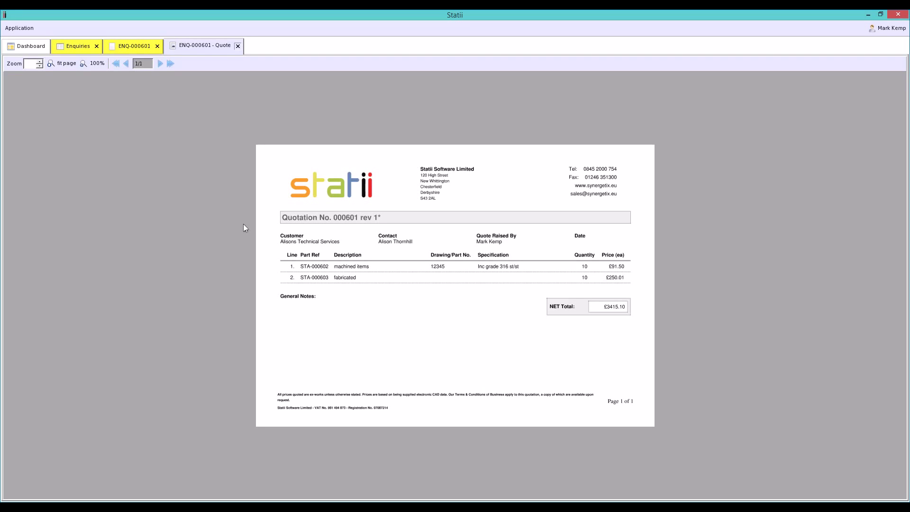
# Close the quote preview and reuse part STA-000602/0 as a third enquiry line, importing its attachments and keeping the existing UPR.
pyautogui.click(238, 46)
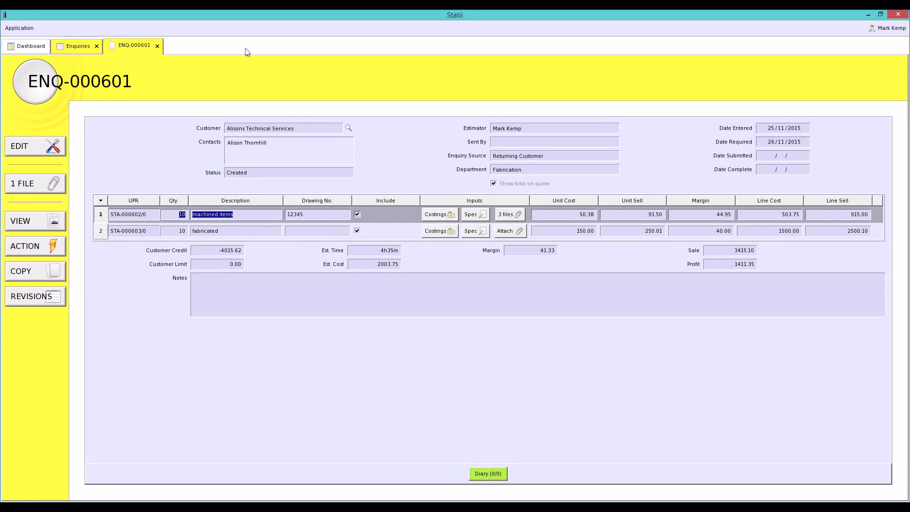
pyautogui.click(60, 152)
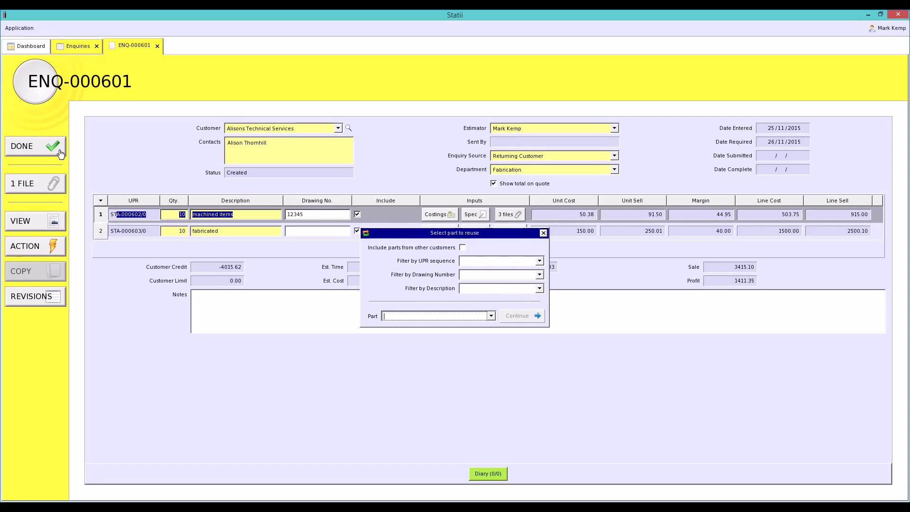
pyautogui.write('602')
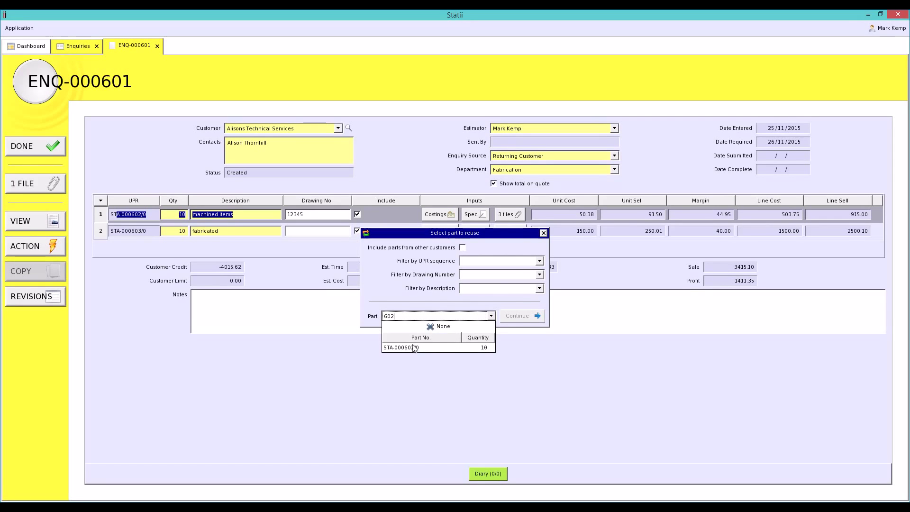
pyautogui.click(436, 348)
pyautogui.click(521, 316)
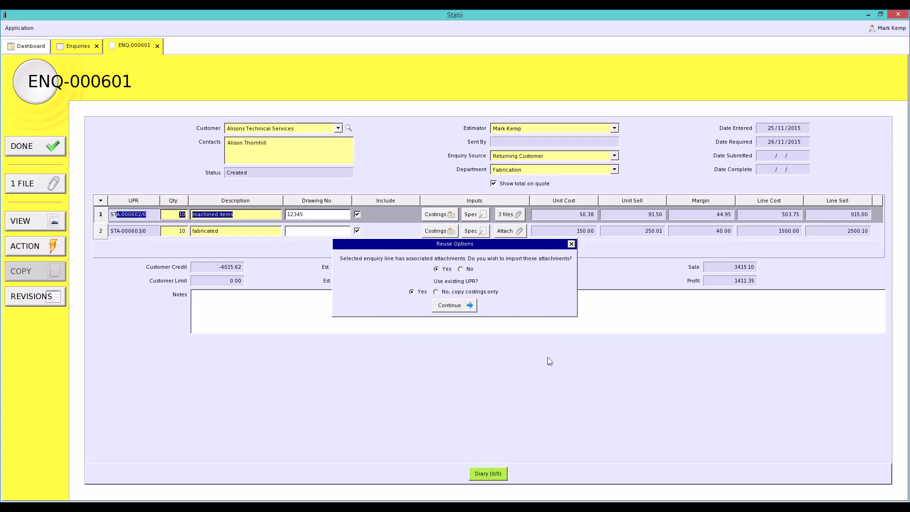
pyautogui.click(468, 306)
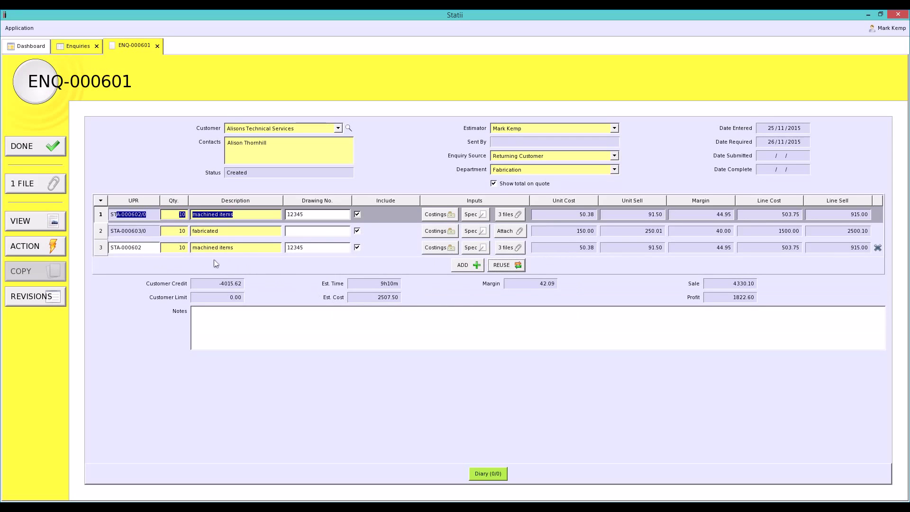
# Set the reused machined items line's quantity to 20 and its General seal external cost's quantity to 10.
pyautogui.click(187, 248)
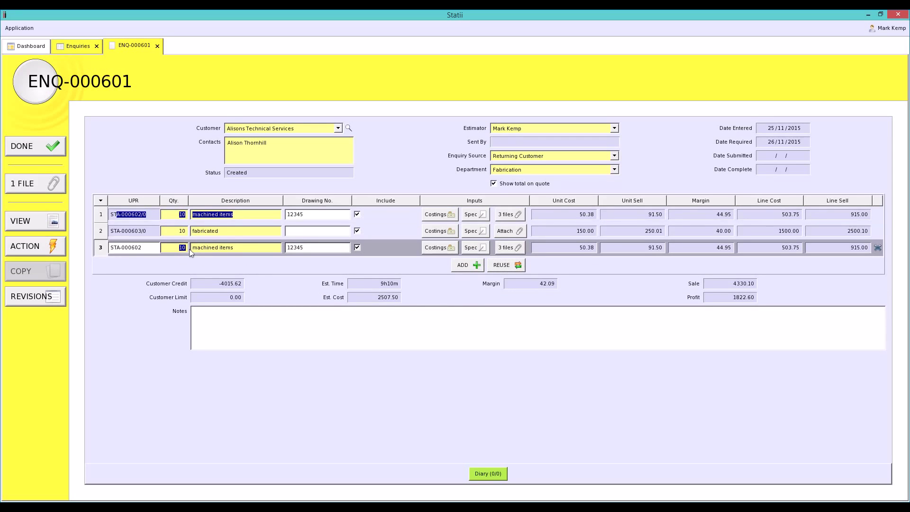
pyautogui.write('20')
pyautogui.click(447, 250)
pyautogui.click(719, 119)
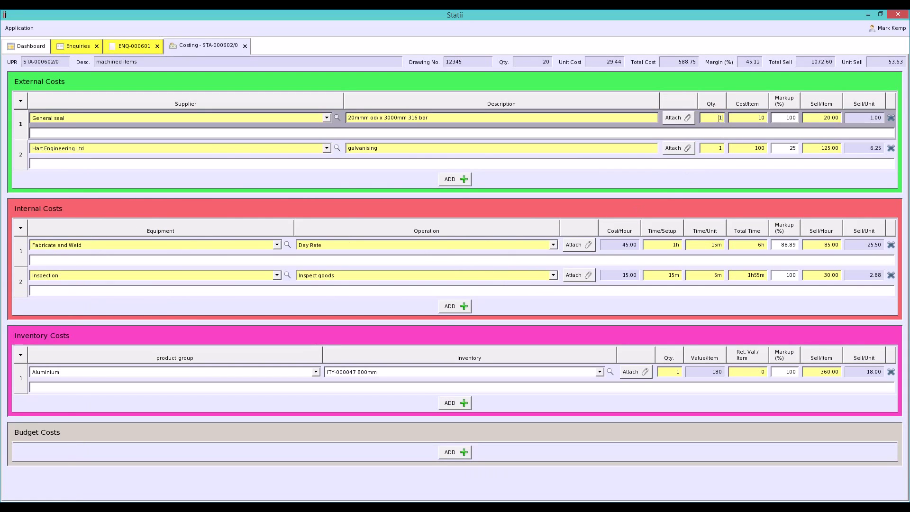
pyautogui.write('0')
pyautogui.click(710, 147)
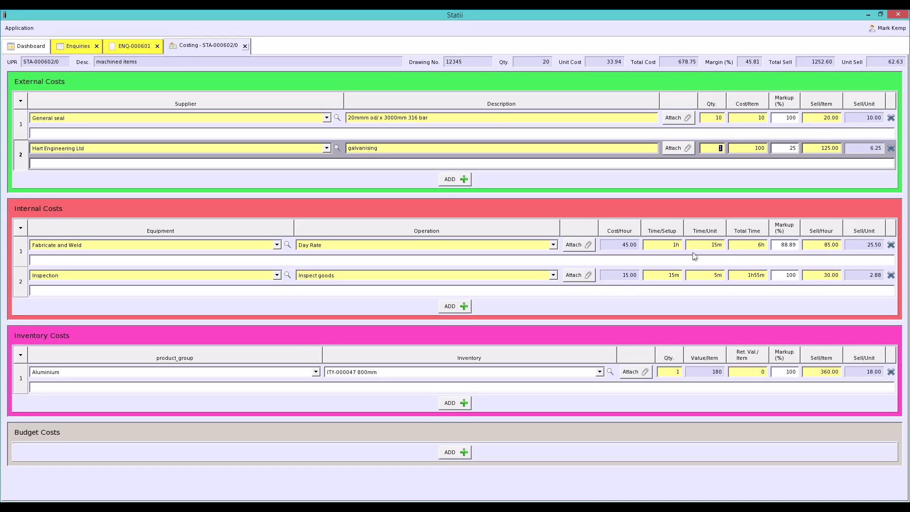
# Close the reused part's costing and check the enquiry's three lines in the quote preview.
pyautogui.click(245, 46)
pyautogui.click(59, 230)
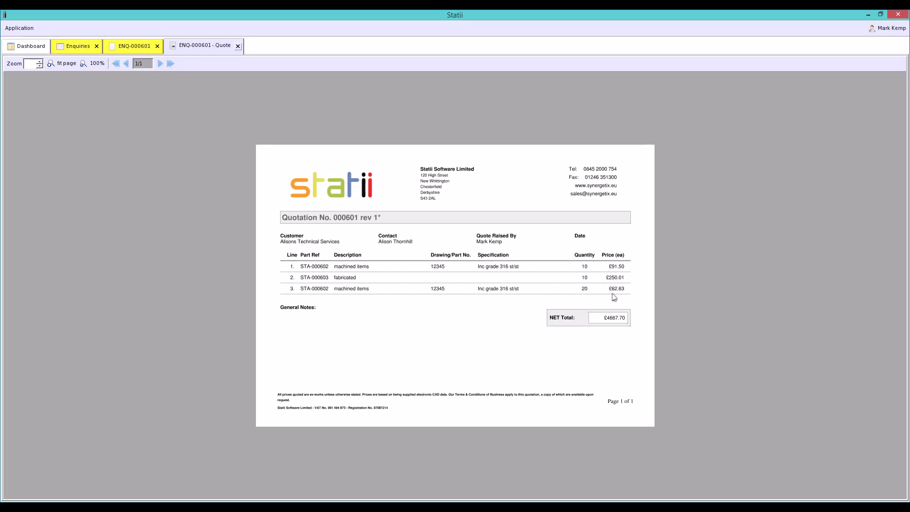
pyautogui.click(238, 47)
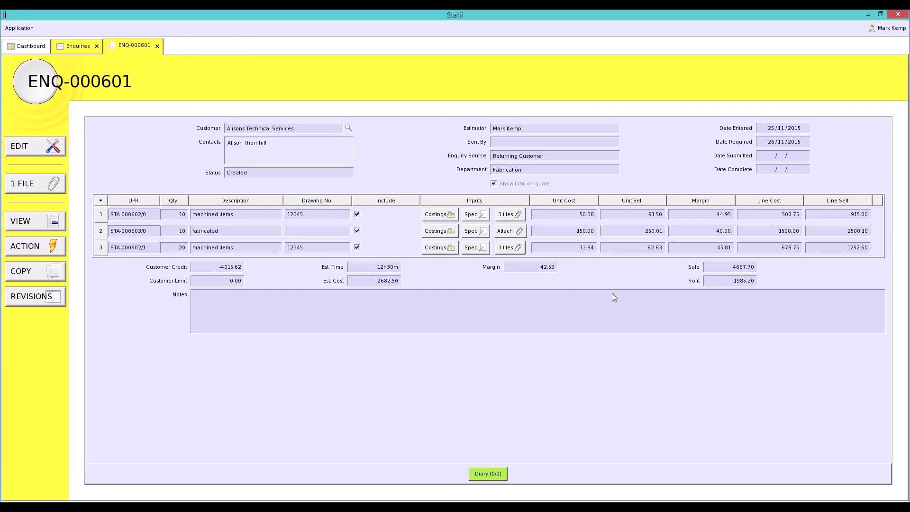
# Reuse part STA-000583/0 as a fourth enquiry line, leaving out its attachments and copying the costings only.
pyautogui.click(49, 146)
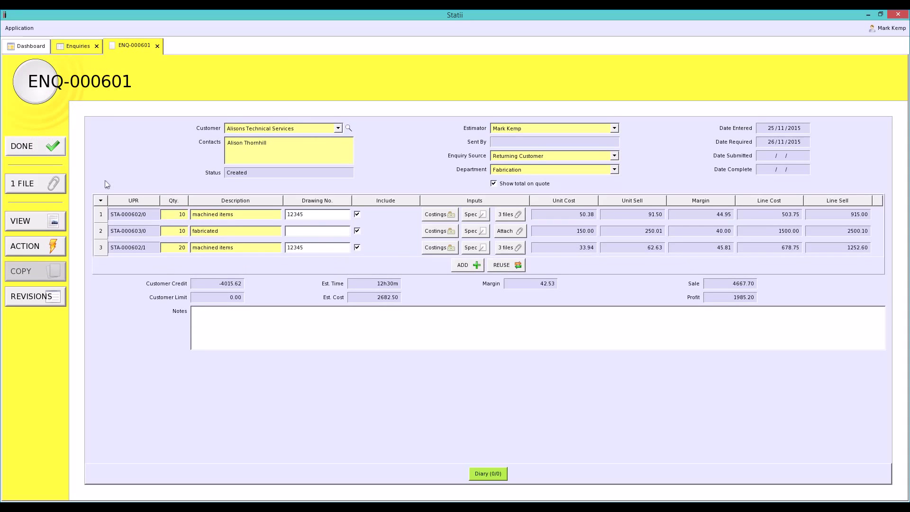
pyautogui.click(500, 265)
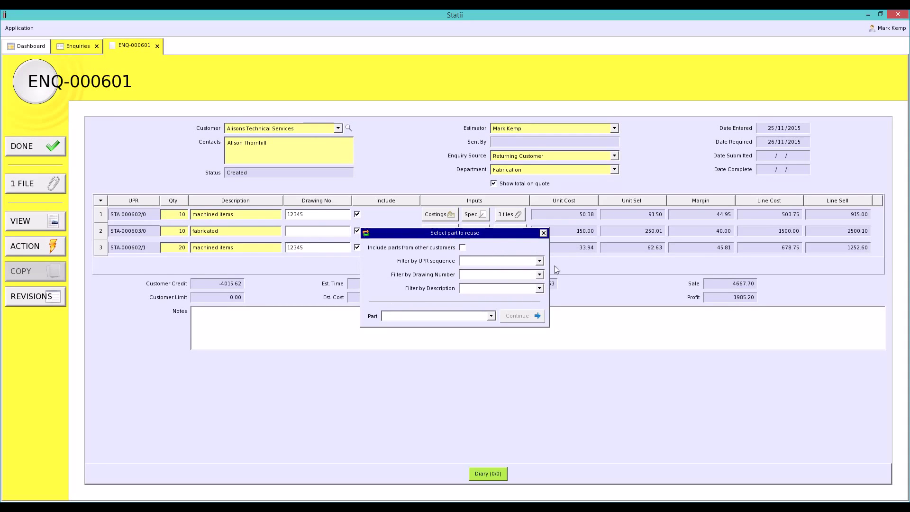
pyautogui.click(491, 315)
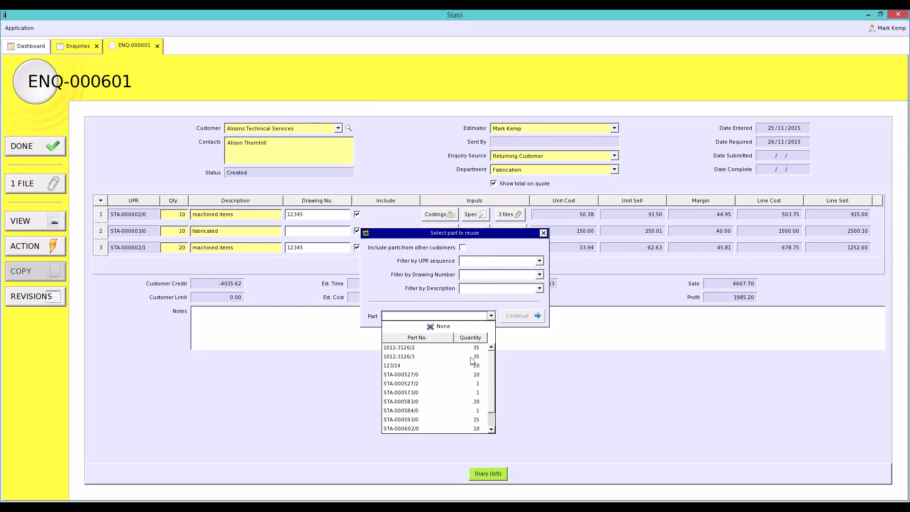
pyautogui.scroll(-2, 492, 363)
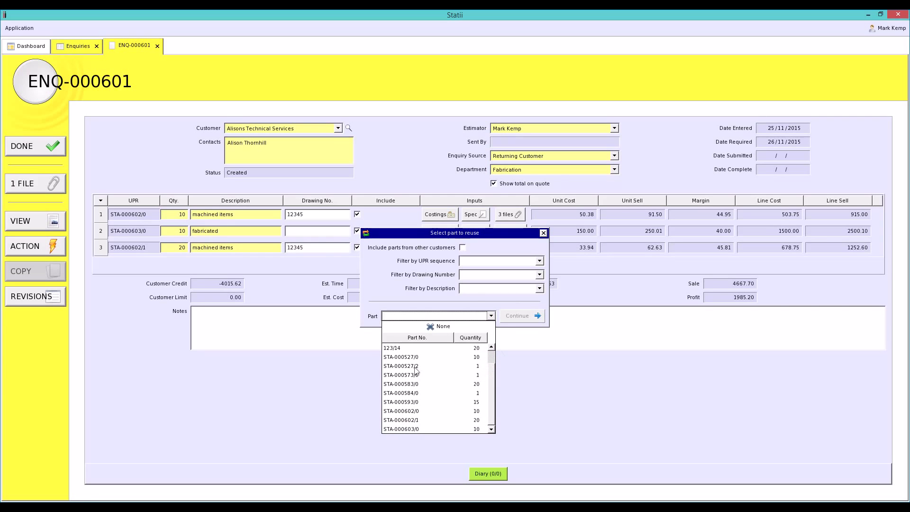
pyautogui.click(413, 382)
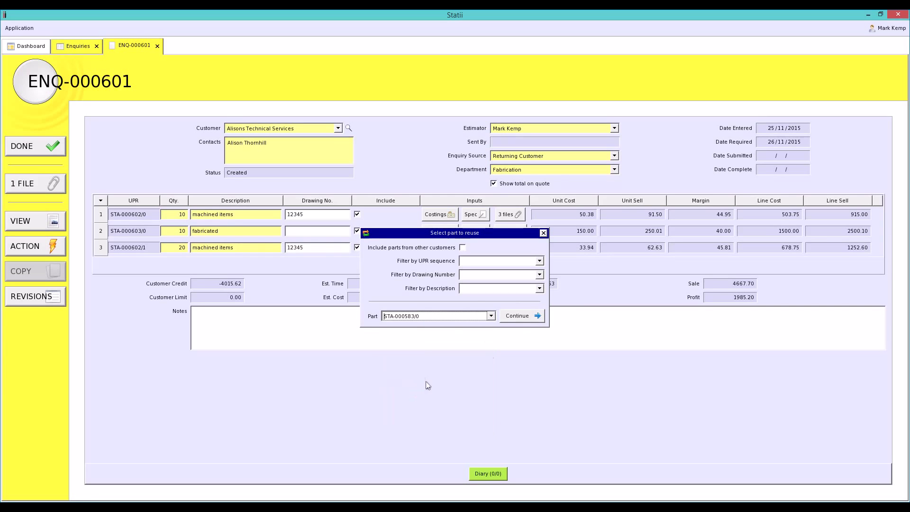
pyautogui.click(530, 318)
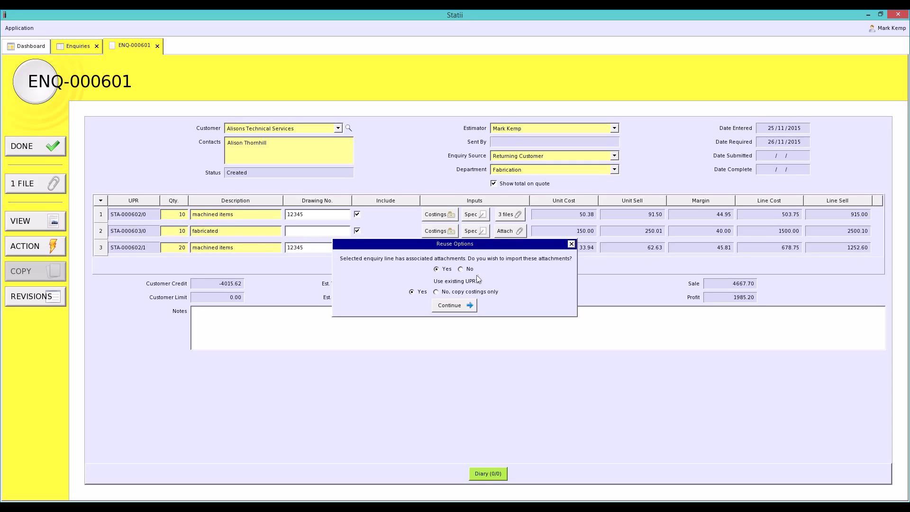
pyautogui.click(463, 272)
pyautogui.click(436, 291)
pyautogui.click(454, 306)
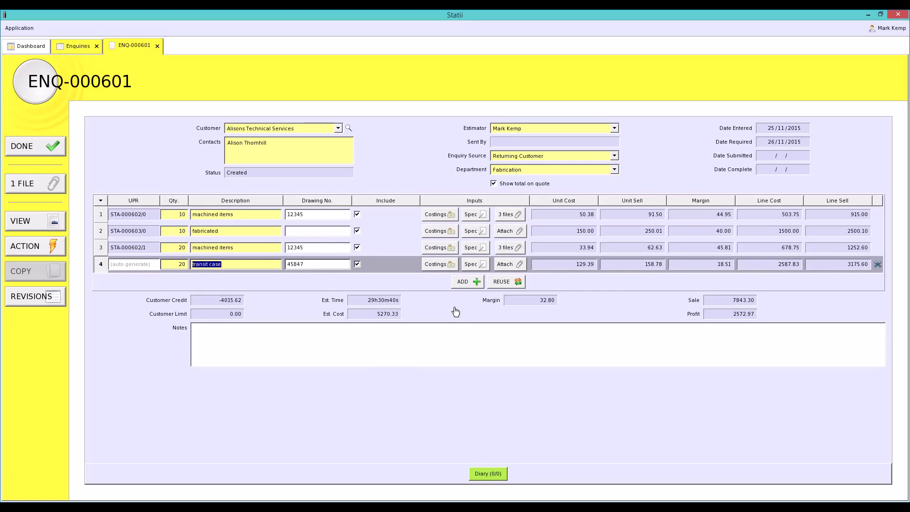
# Review the transit case line's copied costing, change its description to "widget" and save the enquiry.
pyautogui.click(439, 264)
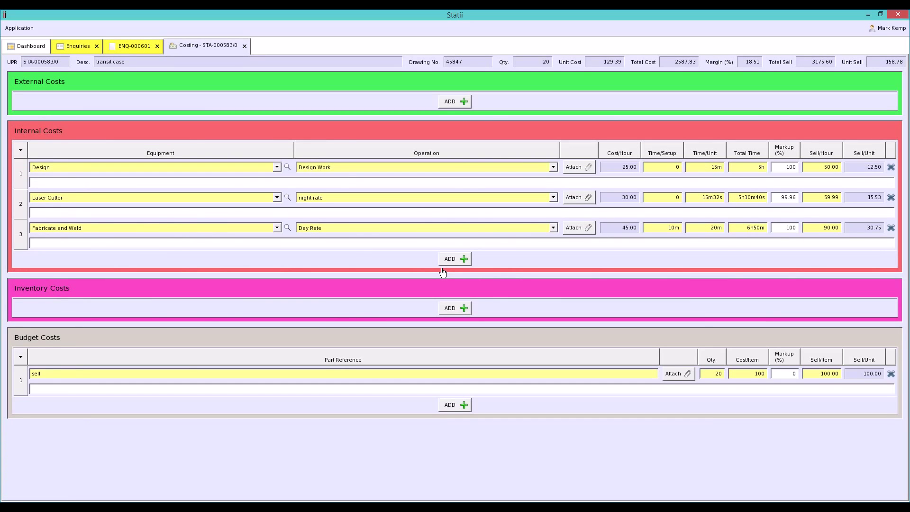
pyautogui.hotkey('ctrl', 'w')
pyautogui.moveTo(226, 265); pyautogui.dragTo(191, 264)
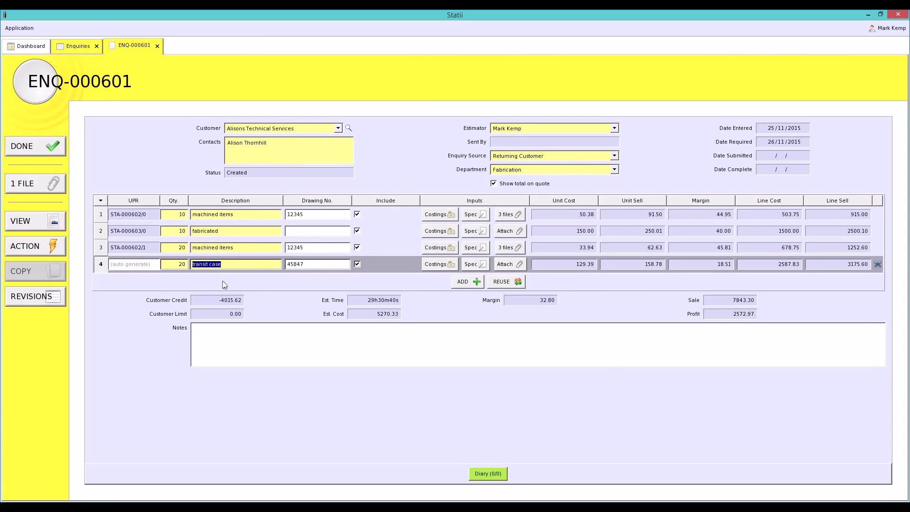
pyautogui.write('widget')
pyautogui.hotkey('ctrl', 's')
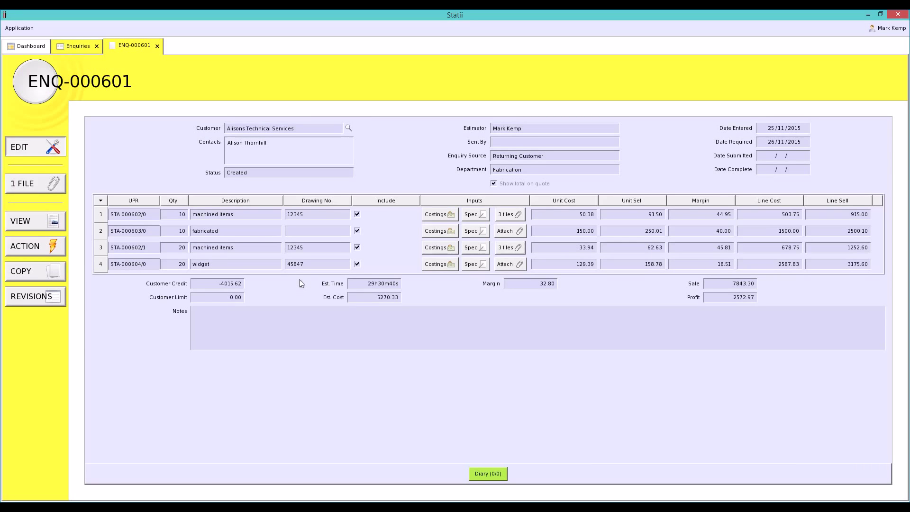
# Try adding a Quantity of a Product line with the custom UPR 12332 and discard it.
pyautogui.hotkey('ctrl', 'e')
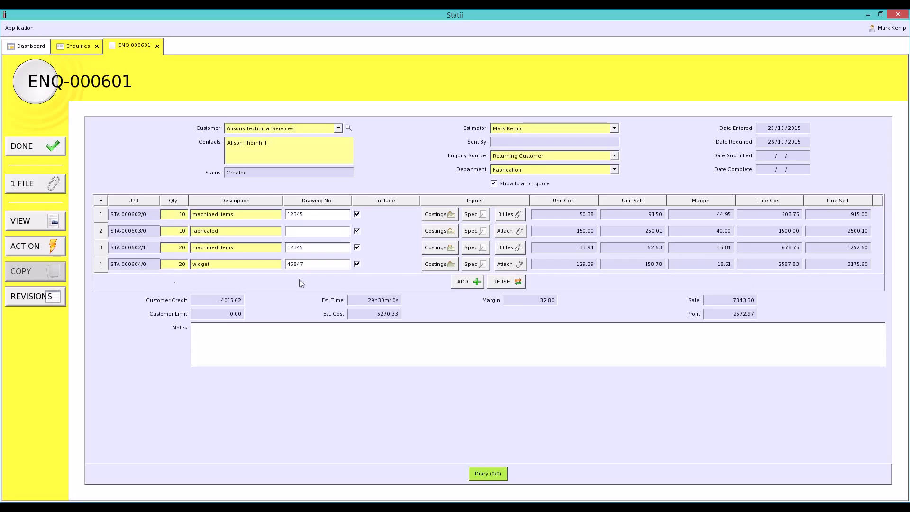
pyautogui.click(464, 283)
pyautogui.click(445, 285)
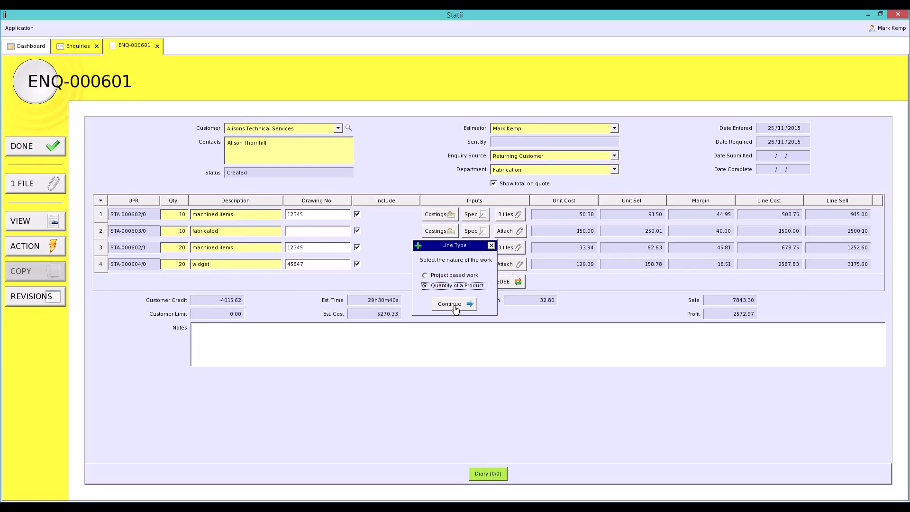
pyautogui.click(451, 304)
pyautogui.click(139, 279)
pyautogui.write('12332')
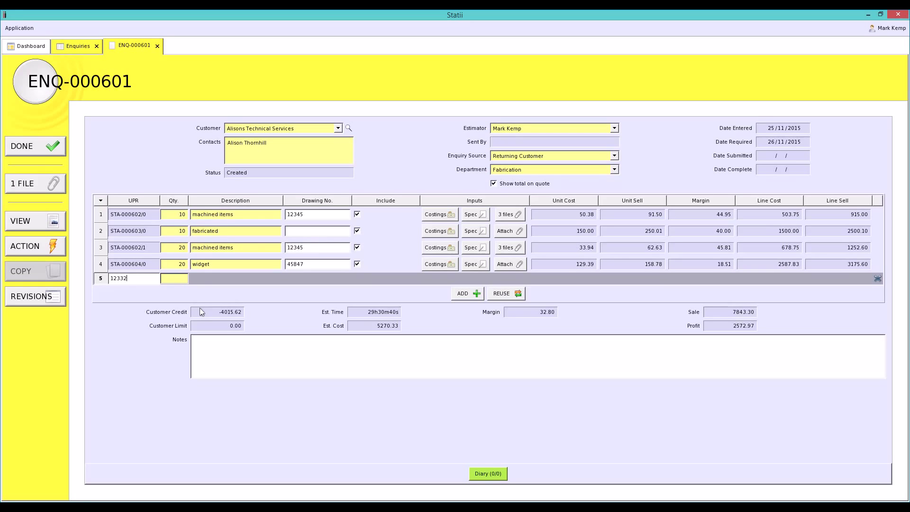
pyautogui.press('Escape')
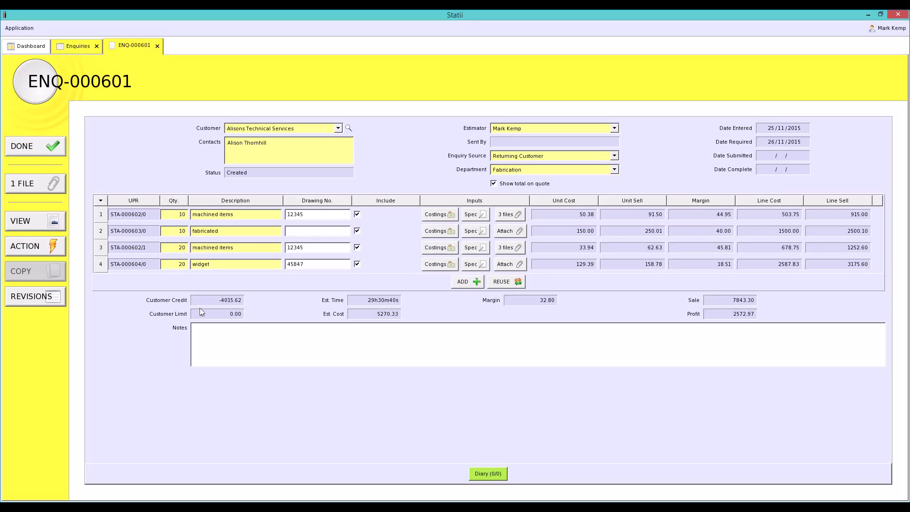
# Finish editing the enquiry, start copying the whole quotation and cancel the copy.
pyautogui.hotkey('ctrl', 's')
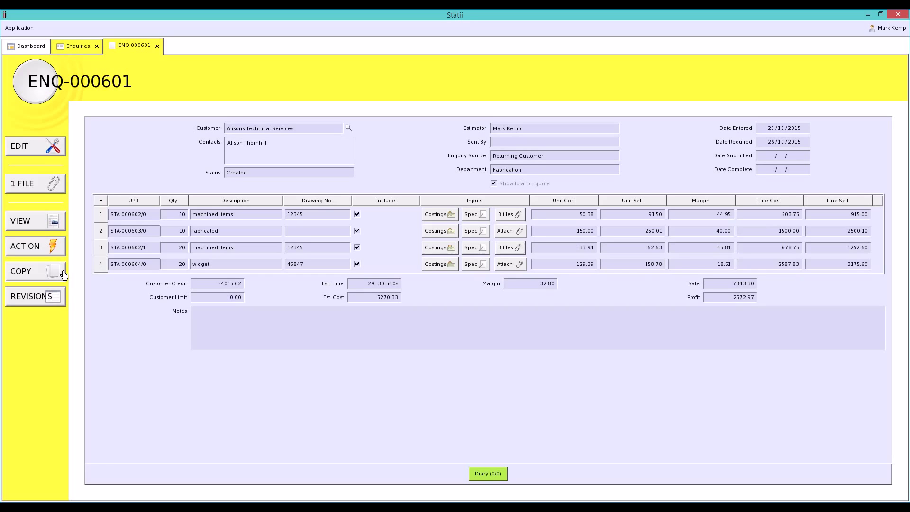
pyautogui.click(63, 273)
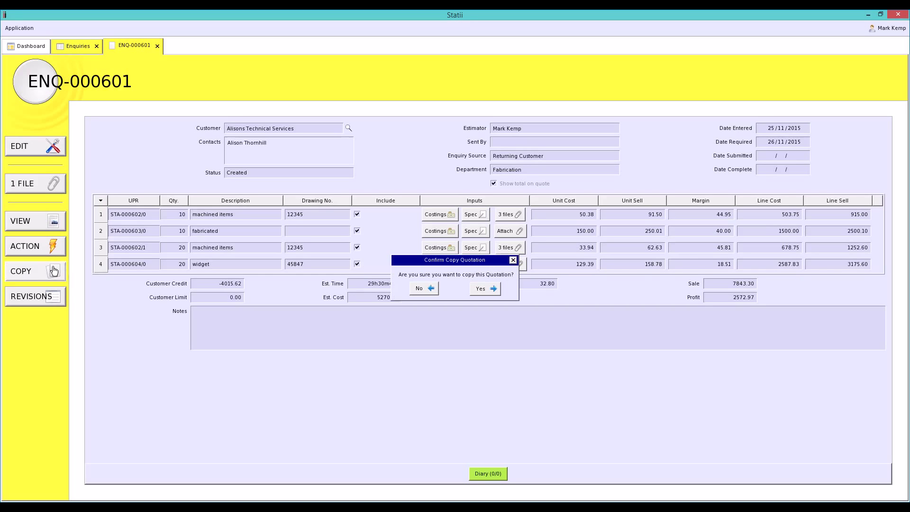
pyautogui.click(513, 260)
# Search for reusable parts including other customers' parts, filter by drawing number 1223, and leave without adding one.
pyautogui.click(25, 148)
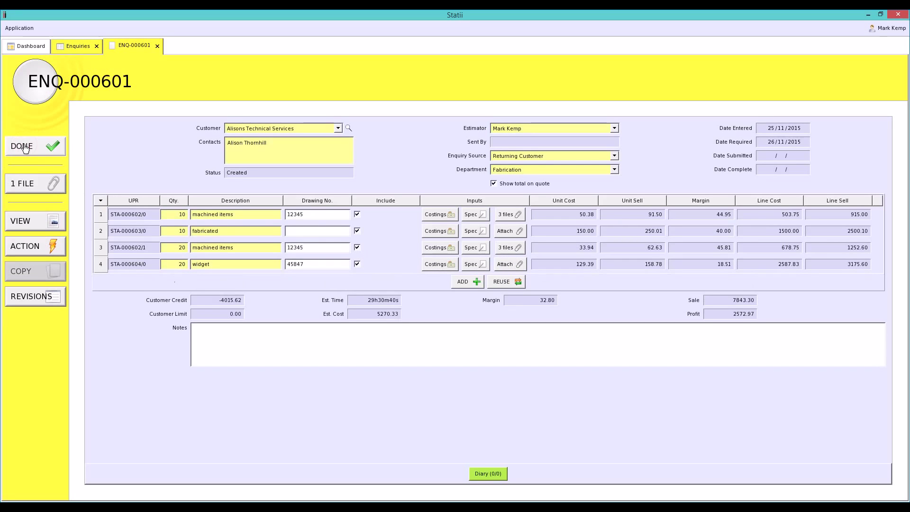
pyautogui.click(503, 281)
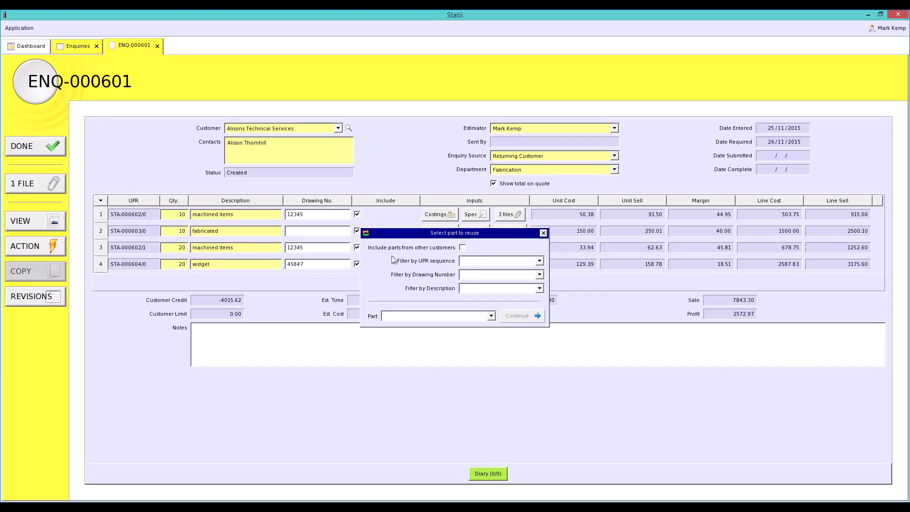
pyautogui.click(461, 247)
pyautogui.click(495, 317)
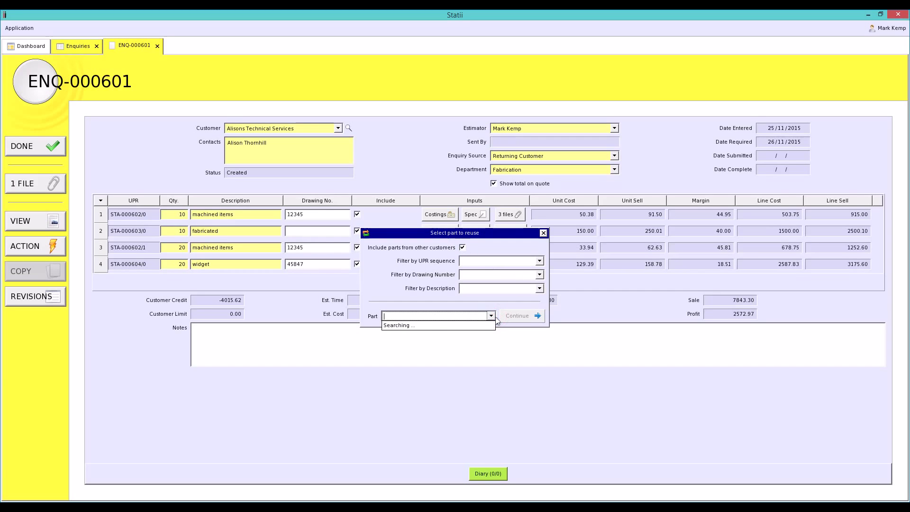
pyautogui.moveTo(491, 353); pyautogui.dragTo(495, 392)
pyautogui.click(518, 381)
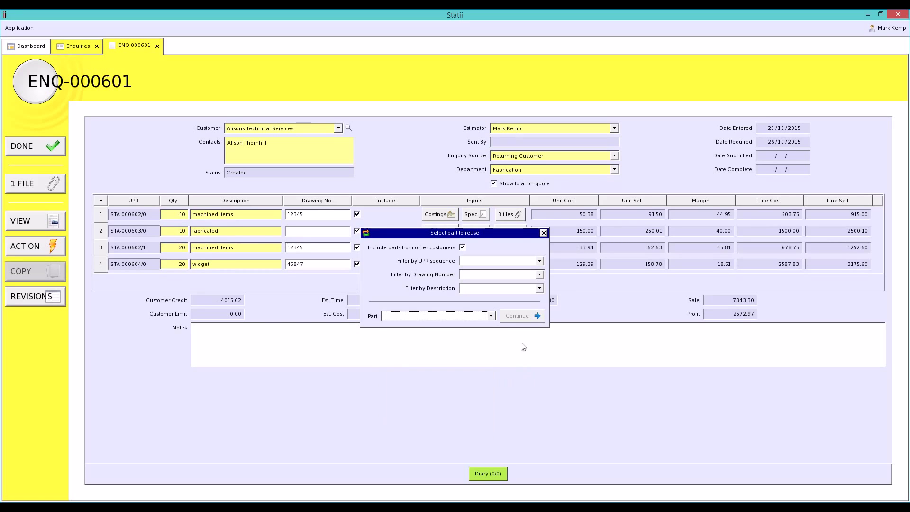
pyautogui.click(492, 274)
pyautogui.write('12')
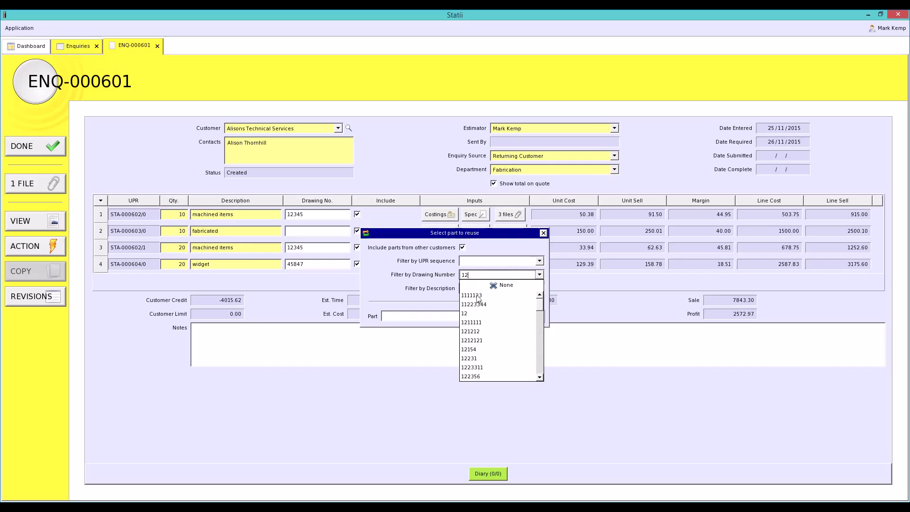
pyautogui.write('23')
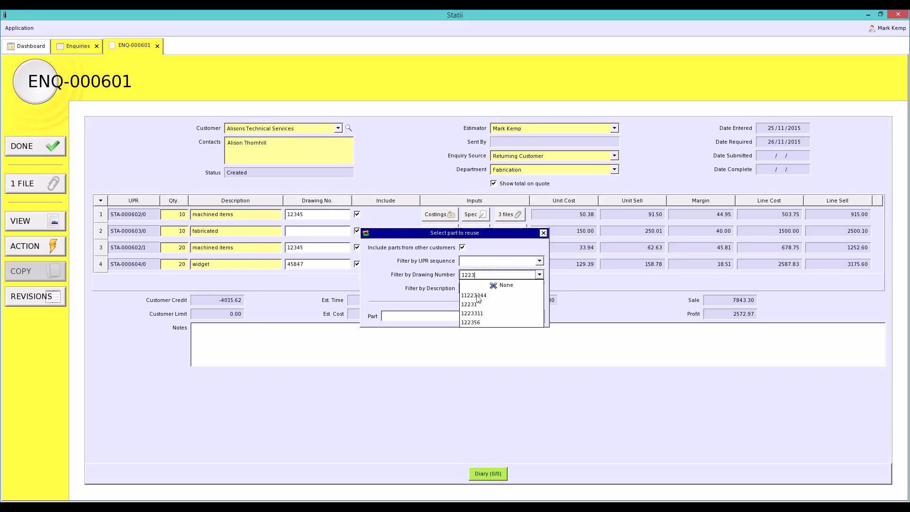
pyautogui.press('Return')
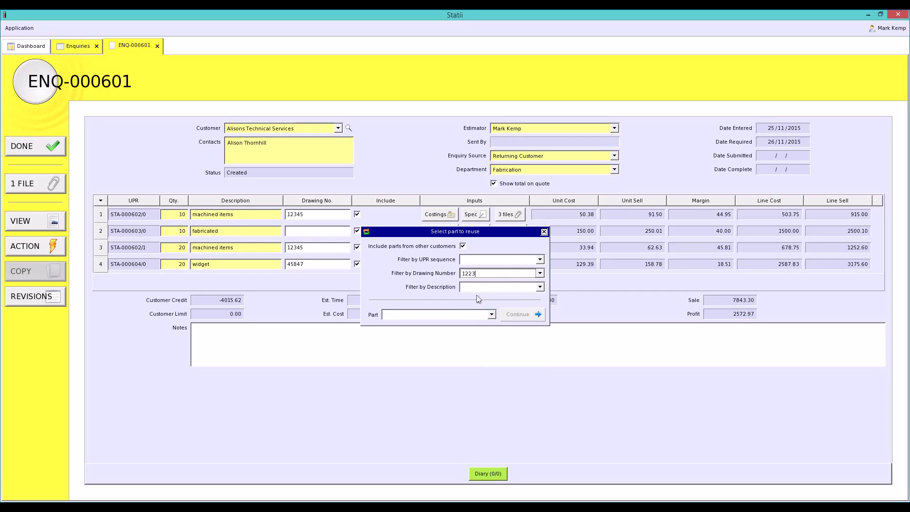
pyautogui.press('Escape')
pyautogui.hotkey('ctrl', 's')
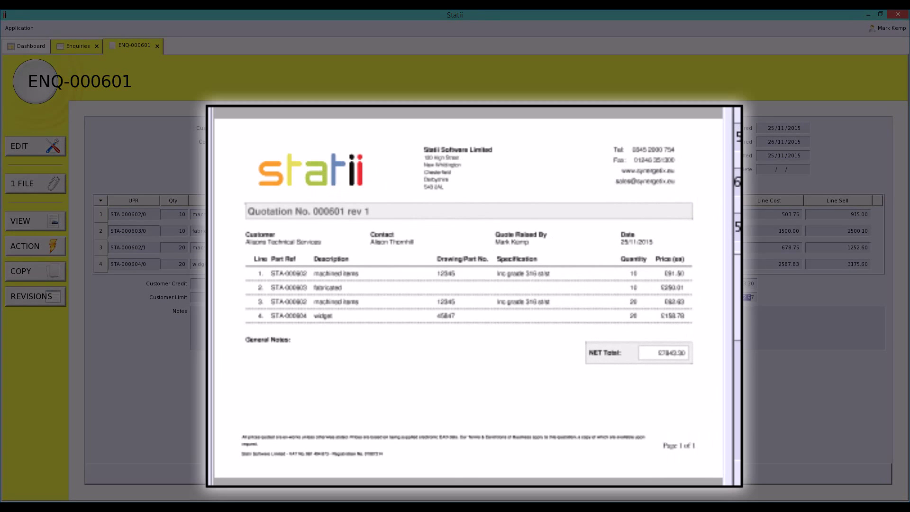
# Write "Please see attached" as the quote e-mail's message and send it to the customer contact.
pyautogui.write('Please ')
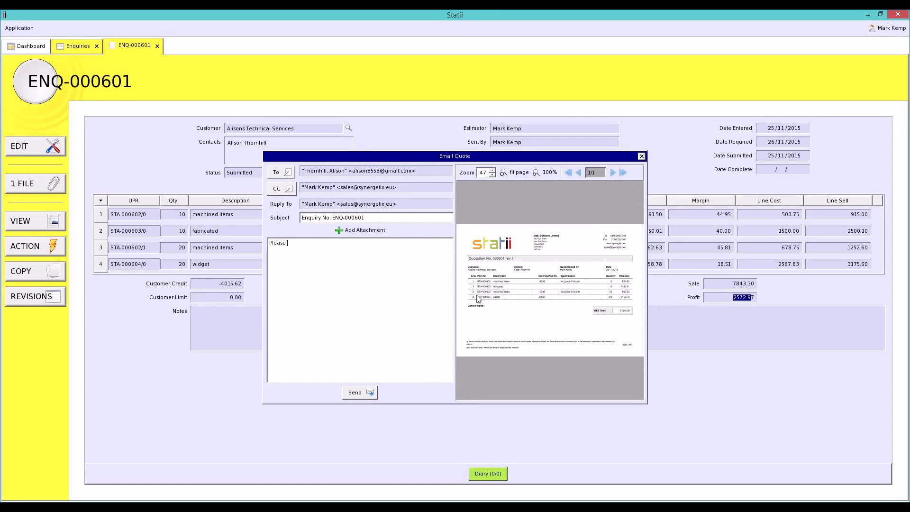
pyautogui.write('see attached')
pyautogui.click(370, 393)
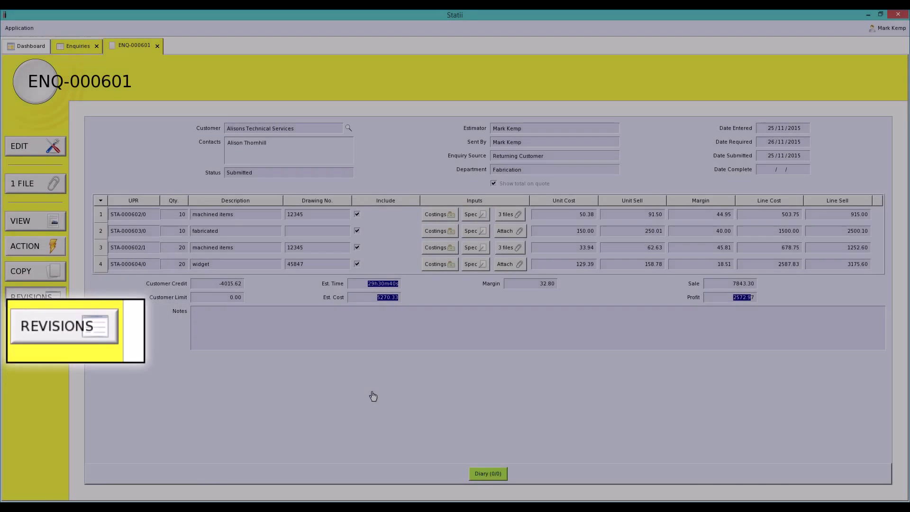
# Set the widget line's drawing number to 5555, submit the revised quote by print and close the resulting PDF.
pyautogui.hotkey('ctrl', 'e')
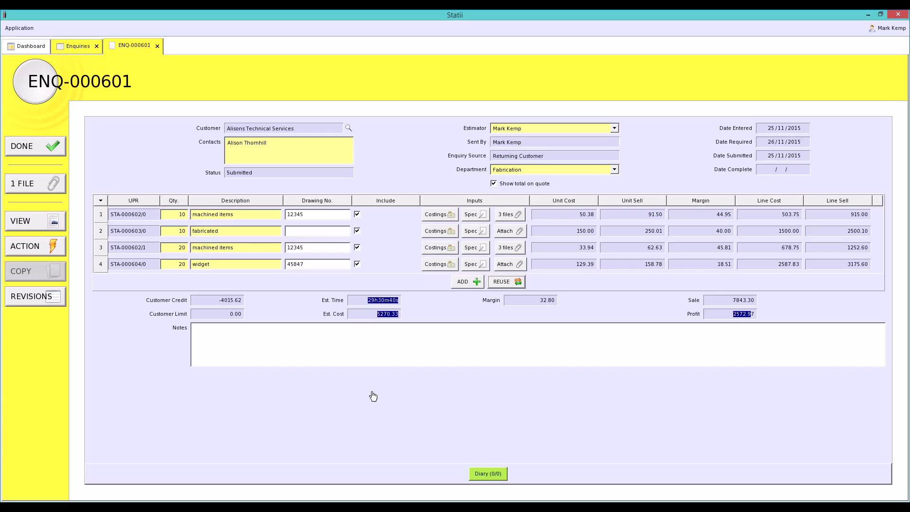
pyautogui.press('Tab')
pyautogui.write('5555')
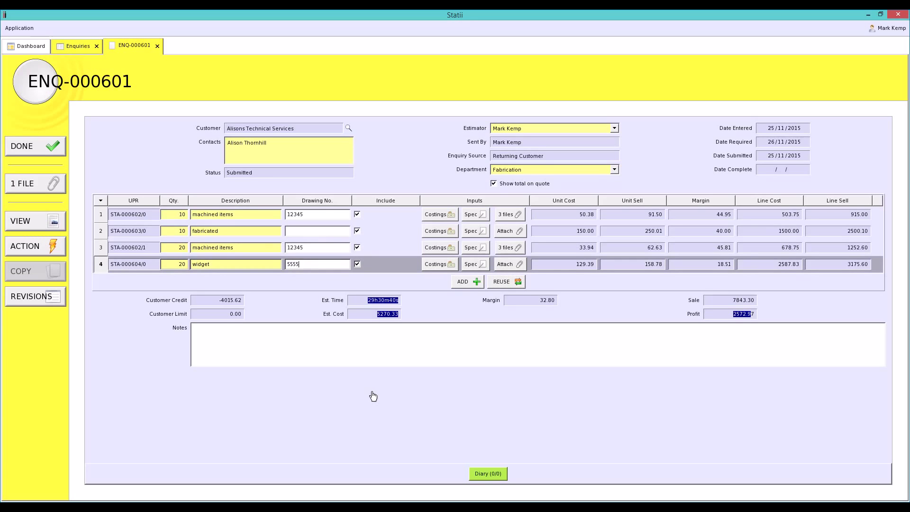
pyautogui.click(55, 248)
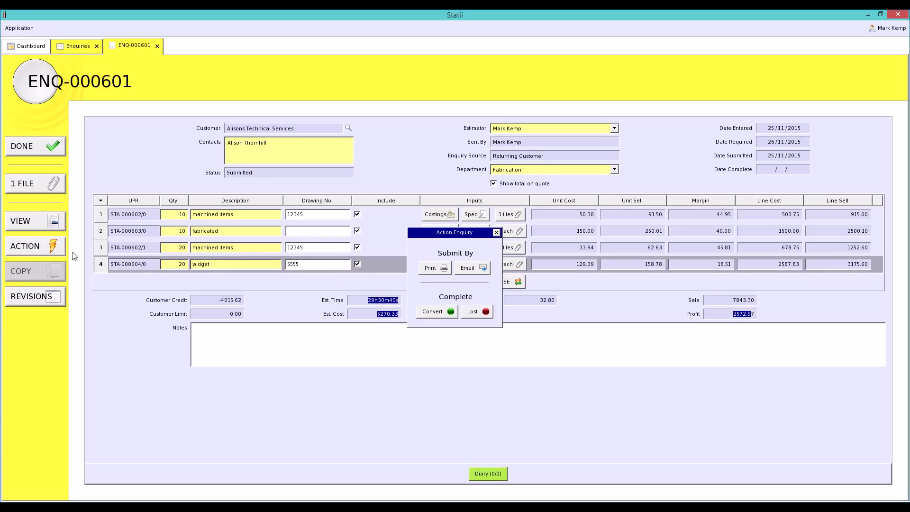
pyautogui.click(441, 272)
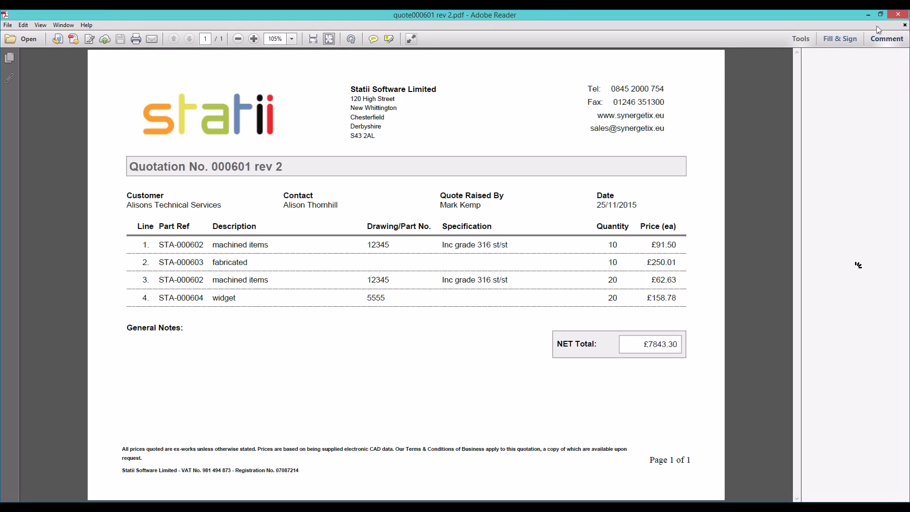
pyautogui.click(895, 15)
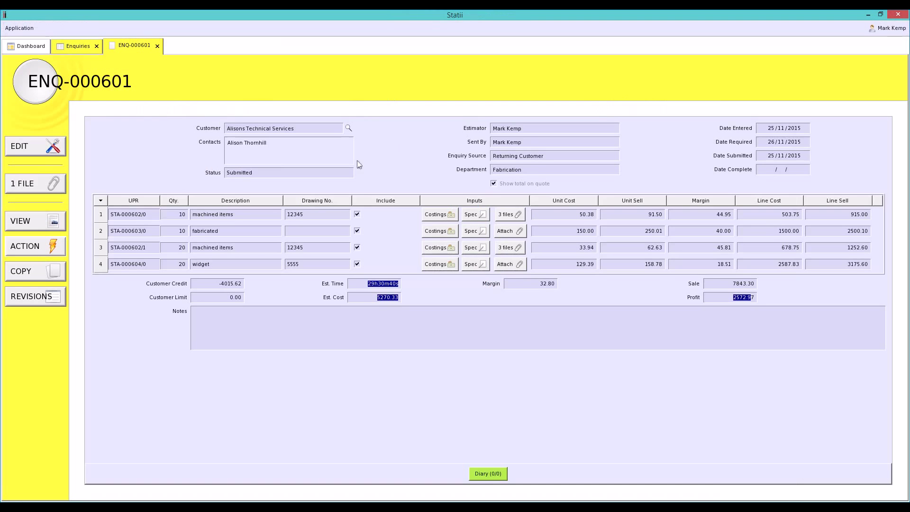
# Open the PDF of revision 1 from the enquiry's revision history.
pyautogui.click(52, 297)
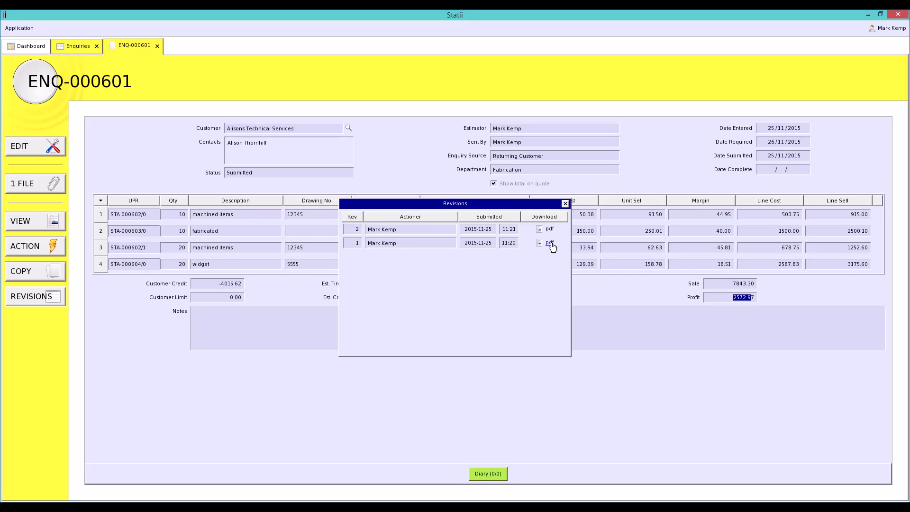
pyautogui.click(550, 243)
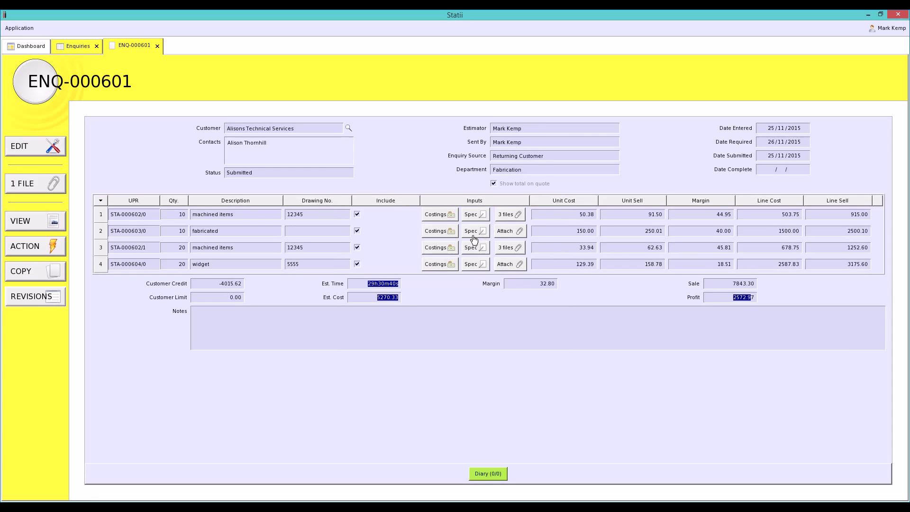
# Close the open enquiry and the Enquiries list.
pyautogui.moveTo(253, 173); pyautogui.dragTo(225, 174)
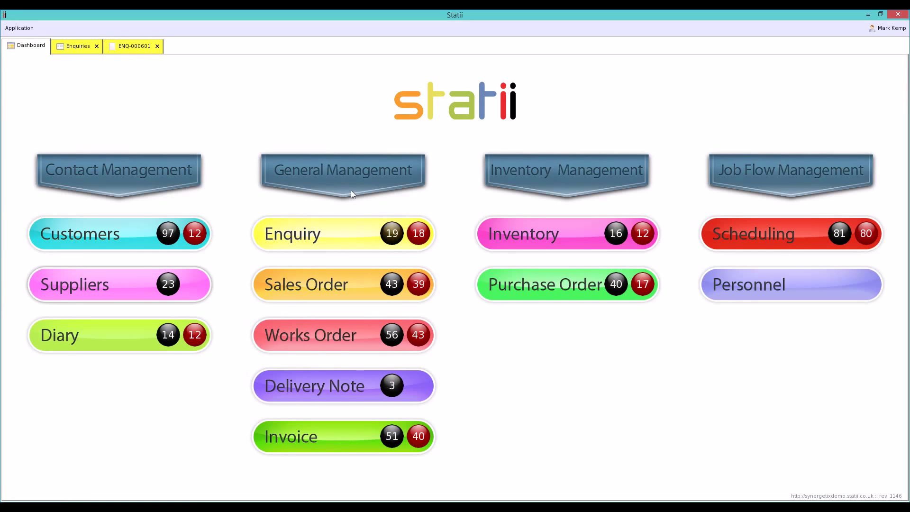
pyautogui.click(157, 46)
pyautogui.click(97, 46)
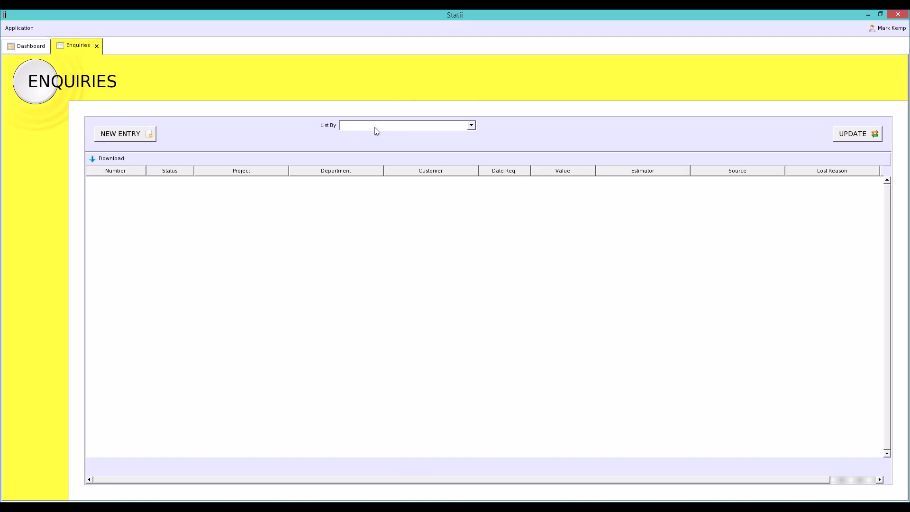
# List all enquiries and look through the available listing and search criteria.
pyautogui.click(852, 136)
pyautogui.click(471, 126)
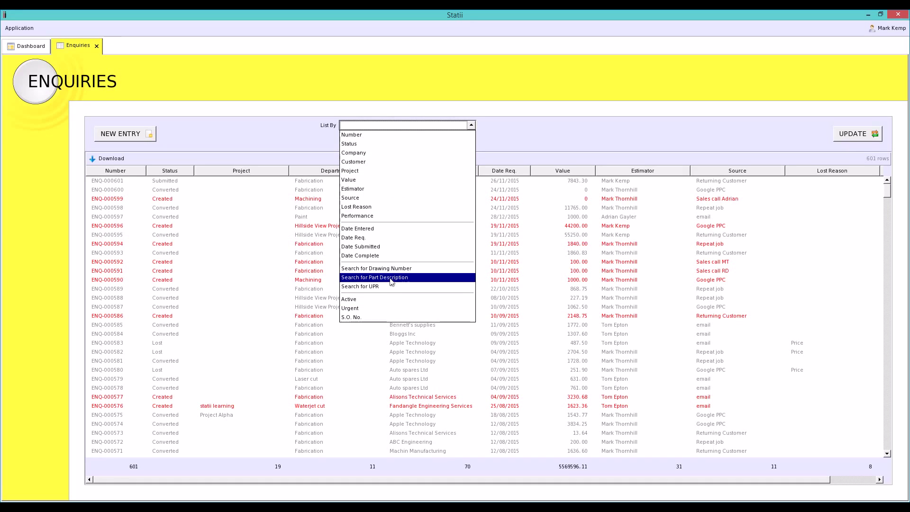
pyautogui.click(371, 189)
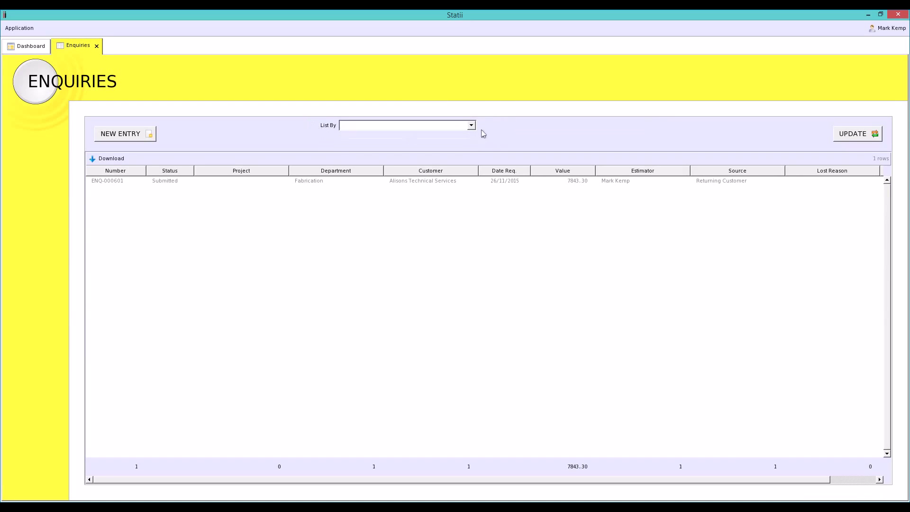
# List the enquiries by Status, showing only Submitted ones.
pyautogui.click(471, 126)
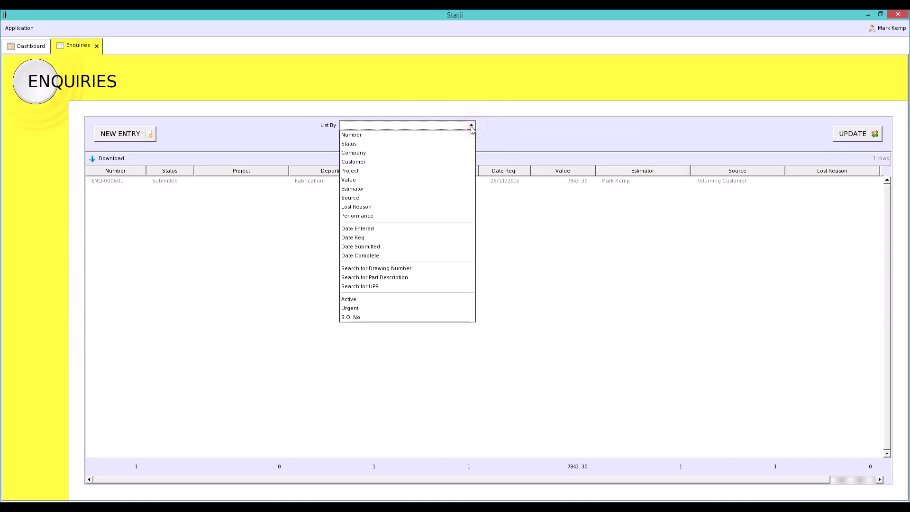
pyautogui.click(453, 144)
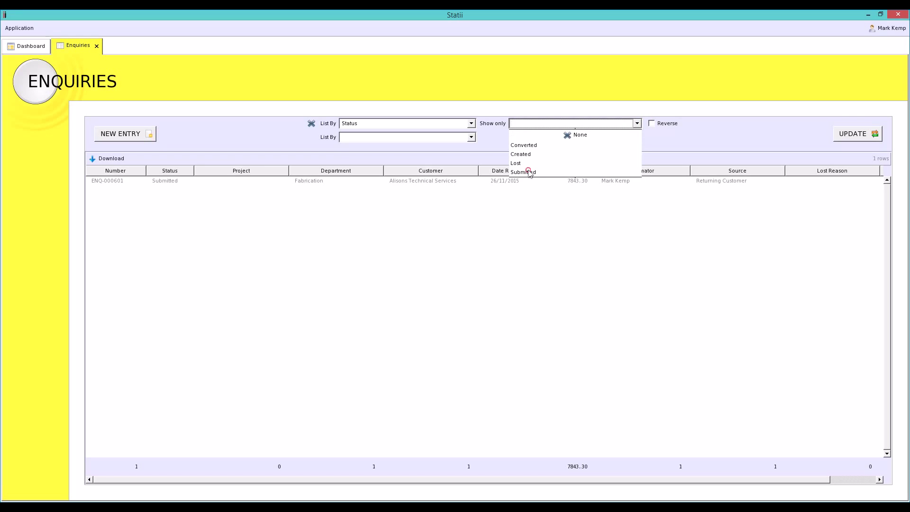
pyautogui.click(525, 171)
pyautogui.click(842, 139)
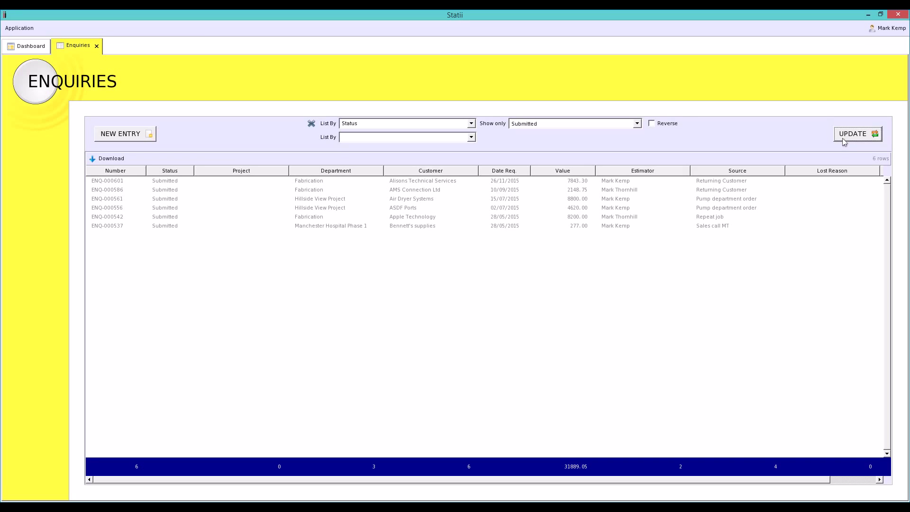
# Go through the submitted enquiries in the list and open the one for Air Dryer Systems.
pyautogui.click(423, 181)
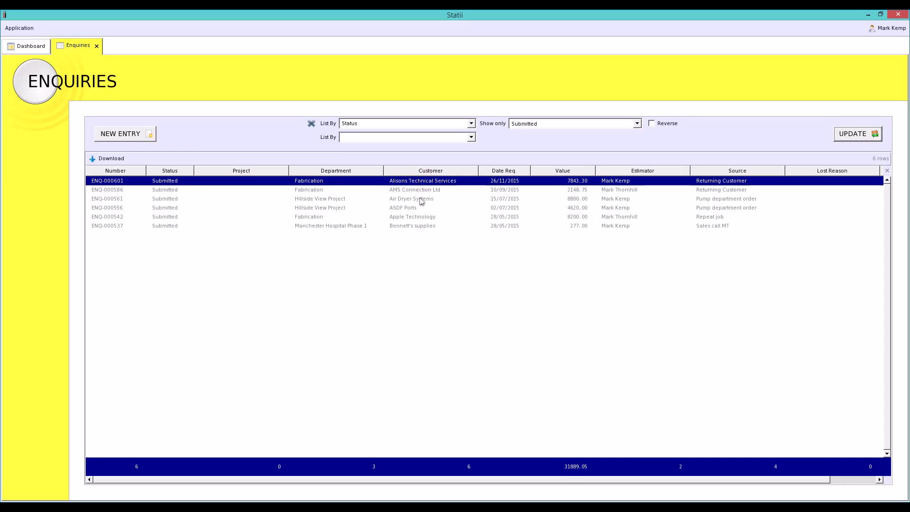
pyautogui.press('Down')
pyautogui.press('Down')
pyautogui.press('Down')
pyautogui.press('Down')
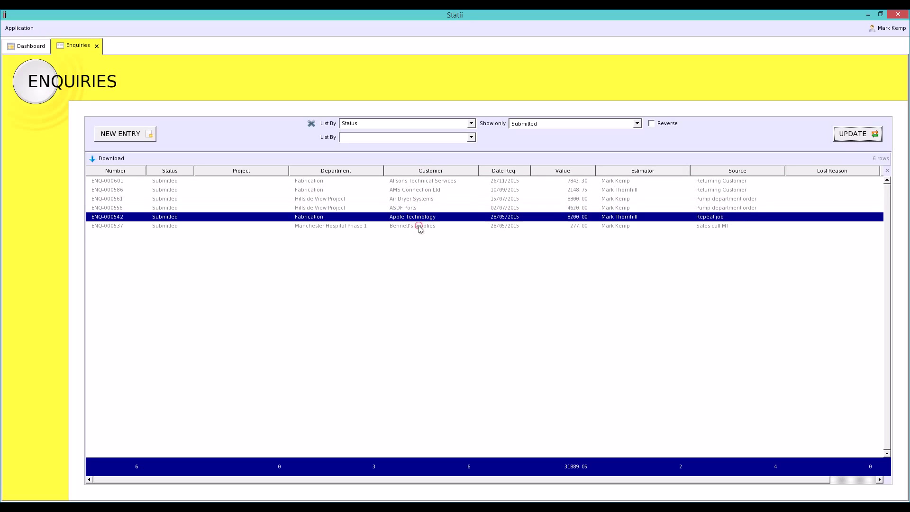
pyautogui.click(419, 226)
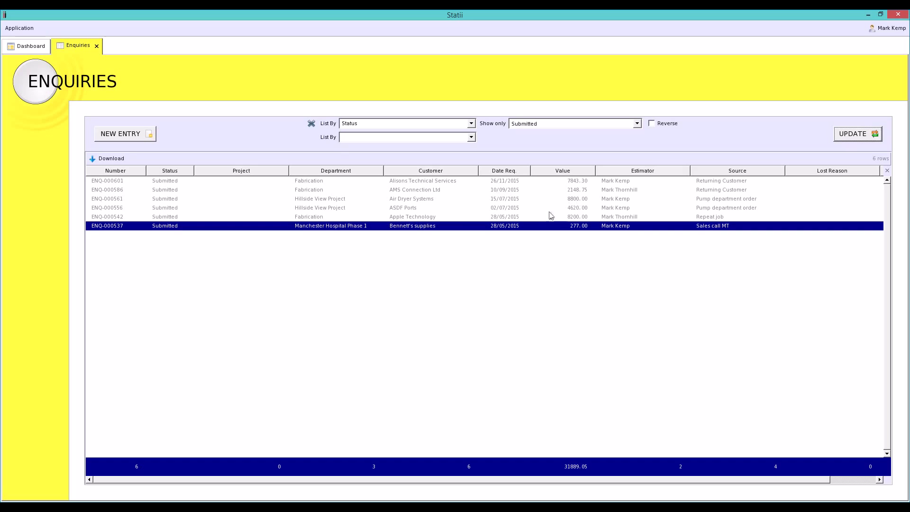
pyautogui.click(432, 198)
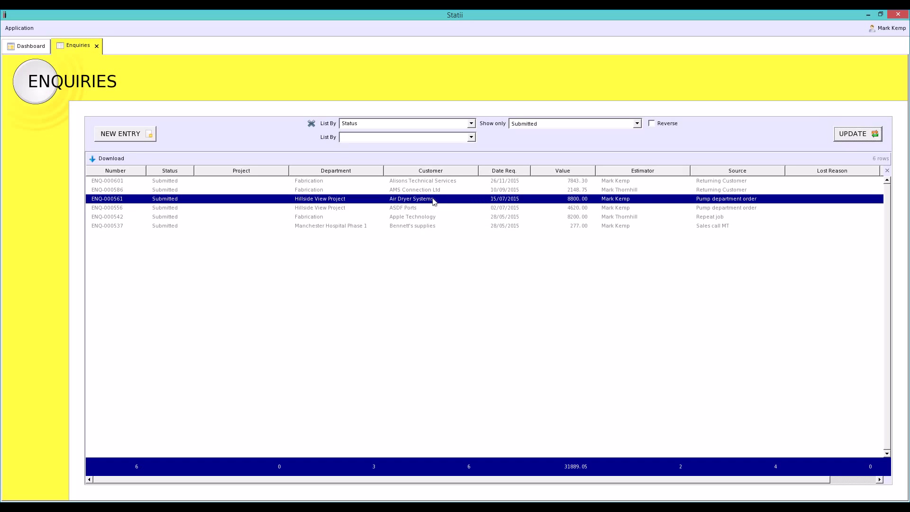
pyautogui.doubleClick(433, 201)
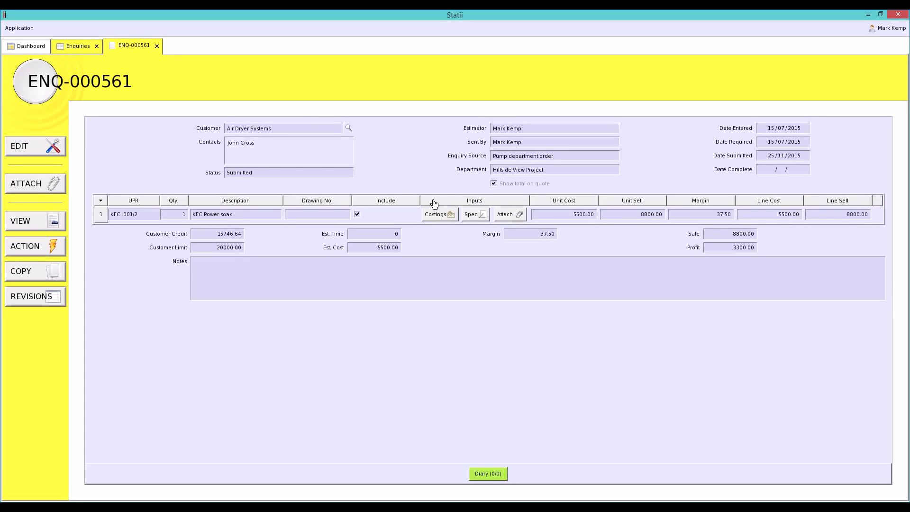
# Edit the Air Dryer Systems enquiry and mark it as lost with the lost reason Price.
pyautogui.moveTo(258, 172); pyautogui.dragTo(226, 172)
pyautogui.click(55, 148)
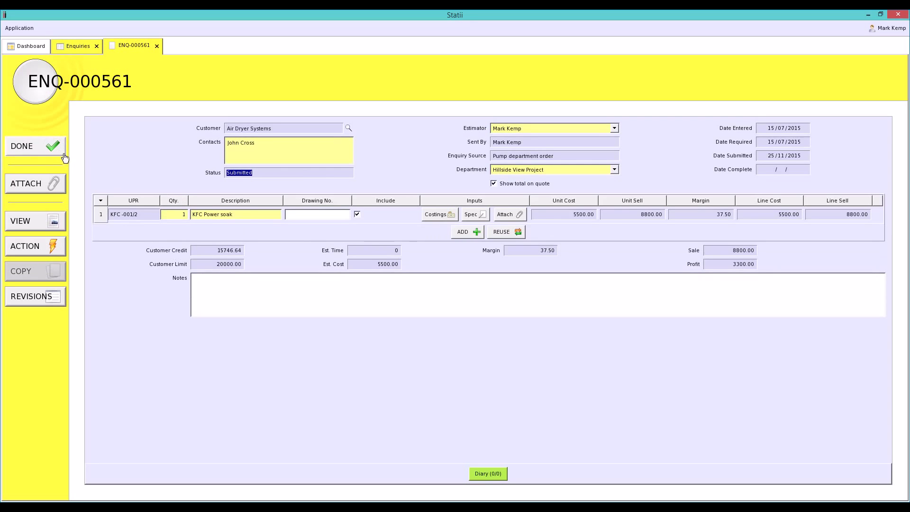
pyautogui.click(57, 251)
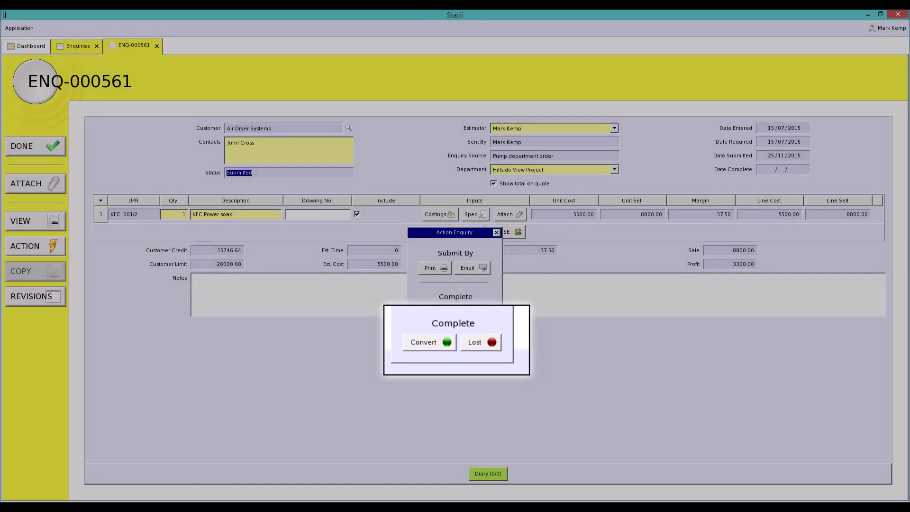
pyautogui.click(474, 313)
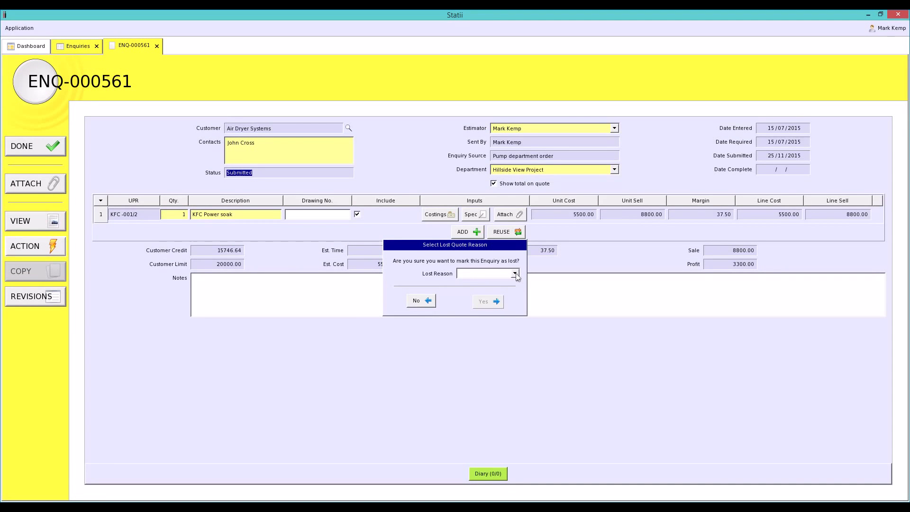
pyautogui.click(515, 275)
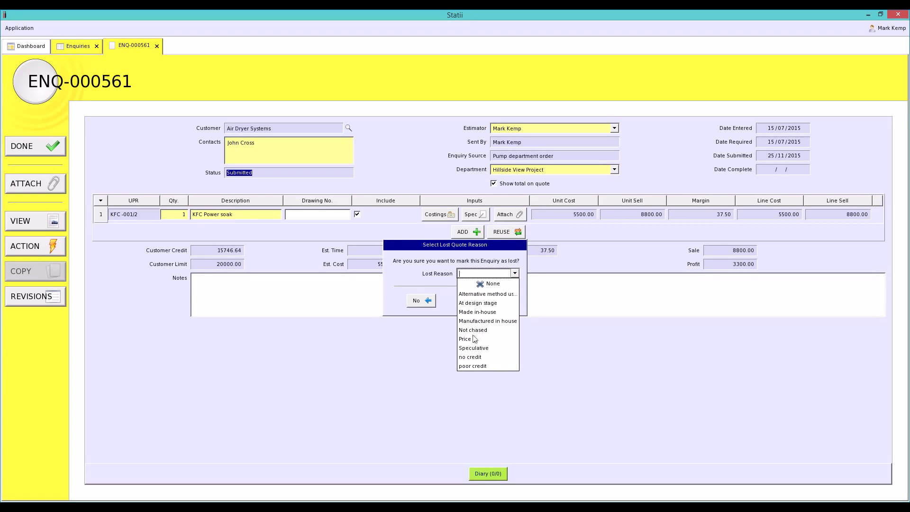
pyautogui.click(474, 339)
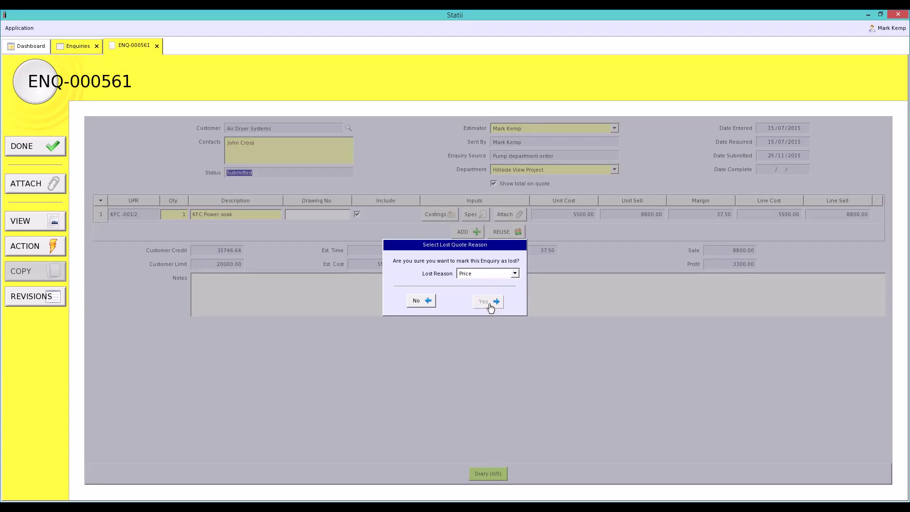
pyautogui.click(489, 305)
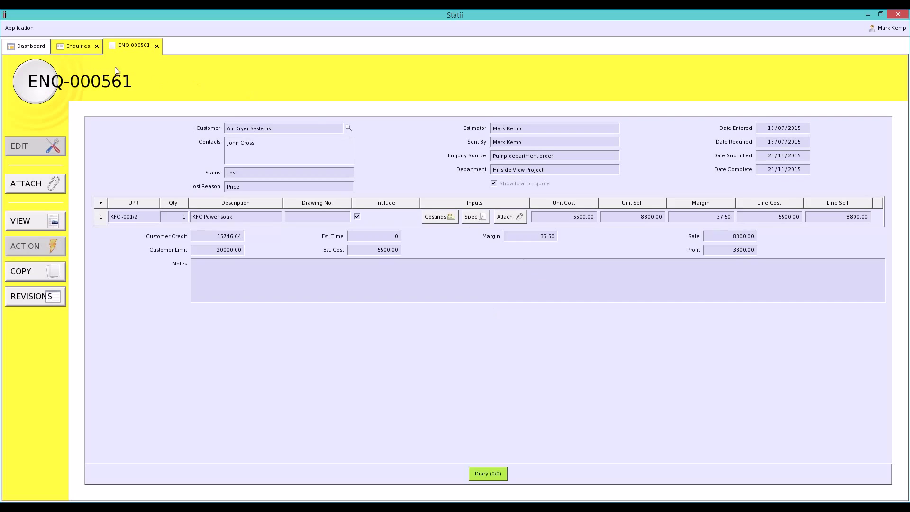
# Remove the Status criterion from the enquiries list and choose Lost Reason as the listing criterion.
pyautogui.click(81, 46)
pyautogui.click(311, 123)
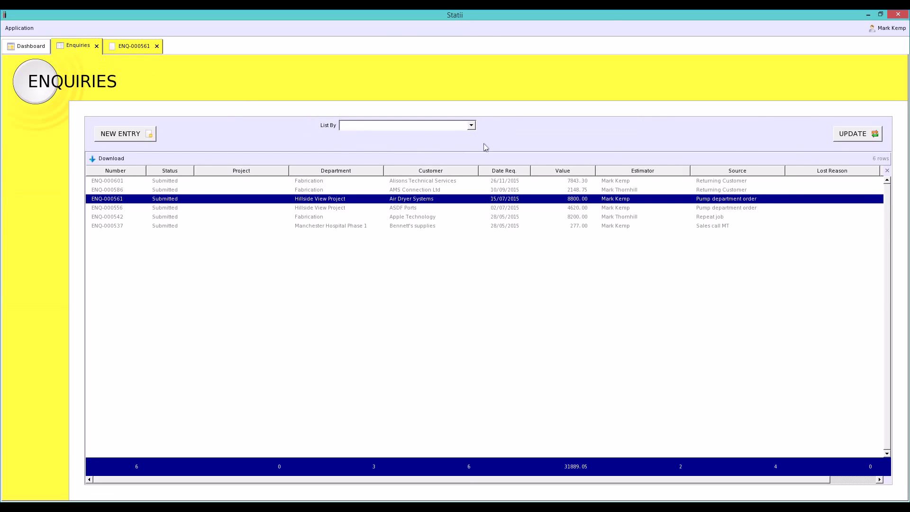
pyautogui.click(470, 126)
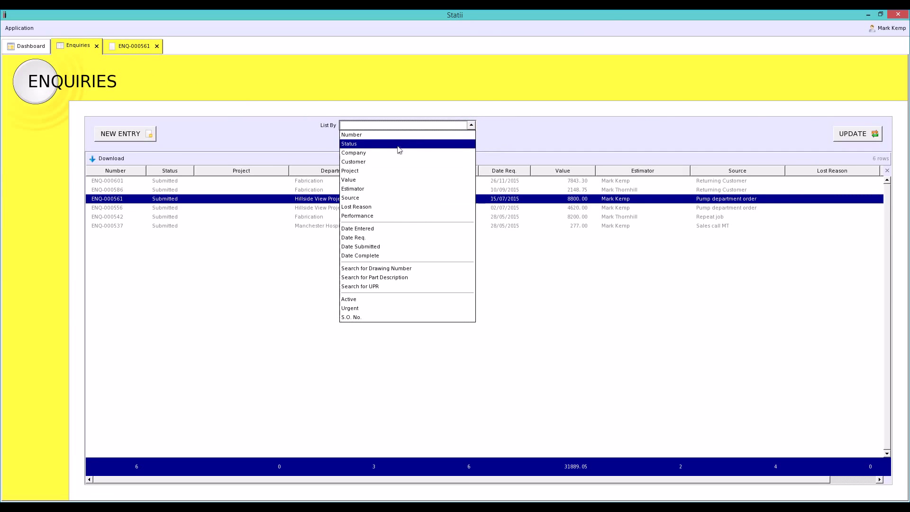
pyautogui.click(385, 207)
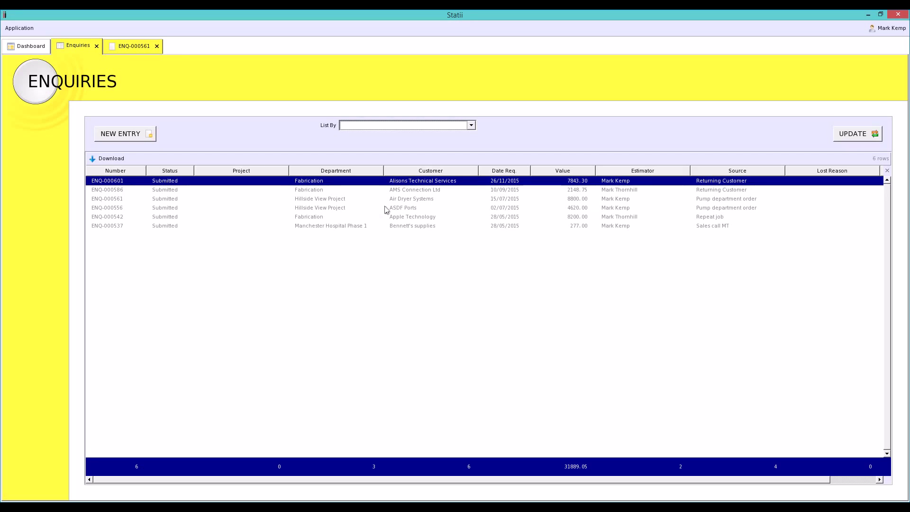
# Open the submitted Alisons Technical Services enquiry, check its machined items lines and make it editable.
pyautogui.doubleClick(384, 207)
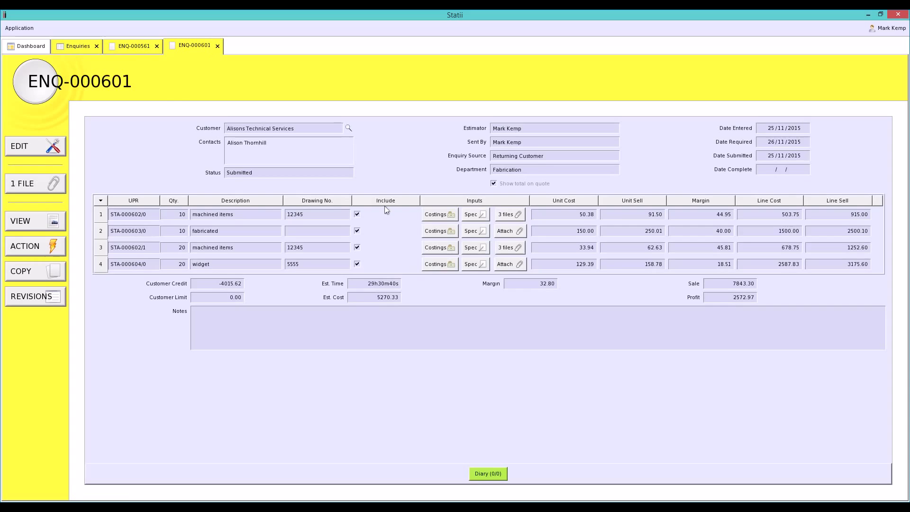
pyautogui.click(259, 219)
pyautogui.click(254, 246)
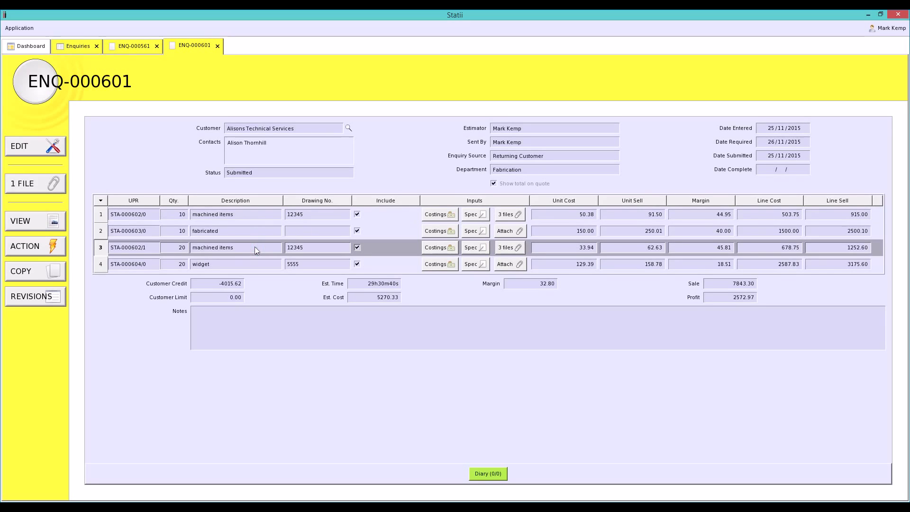
pyautogui.click(47, 147)
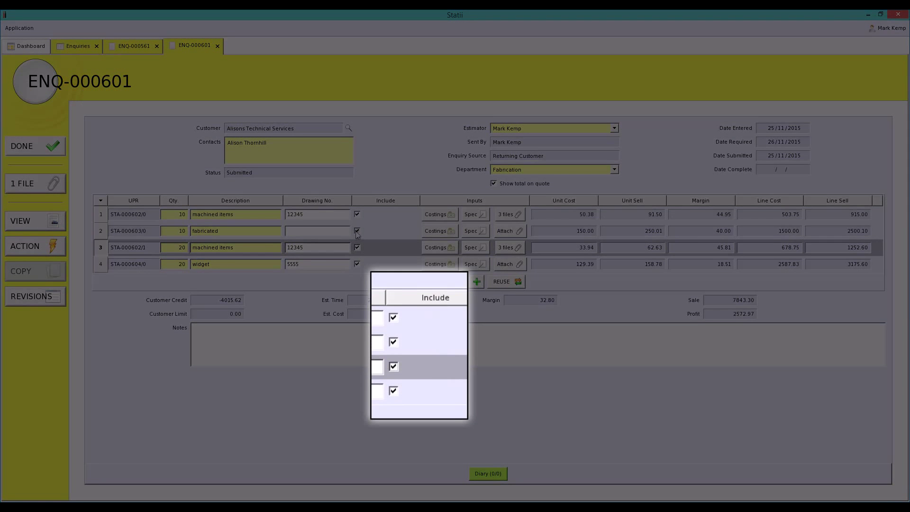
pyautogui.click(357, 230)
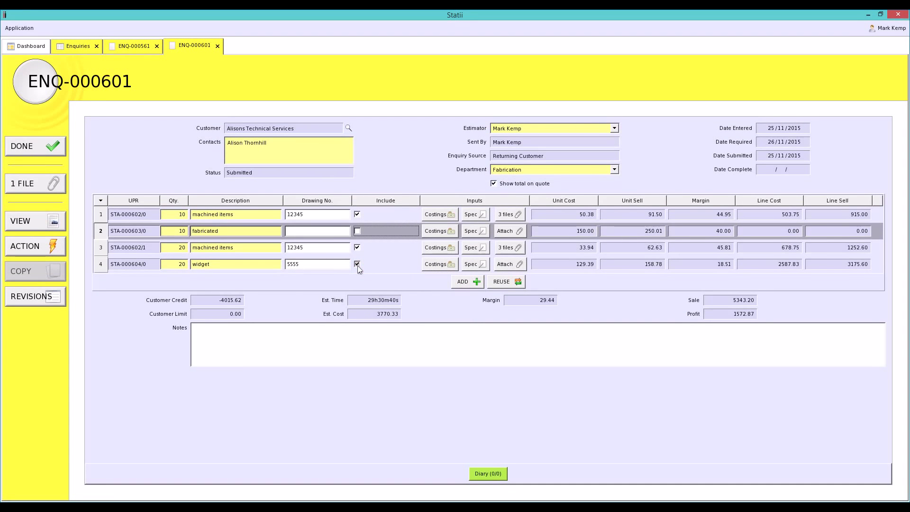
pyautogui.click(356, 264)
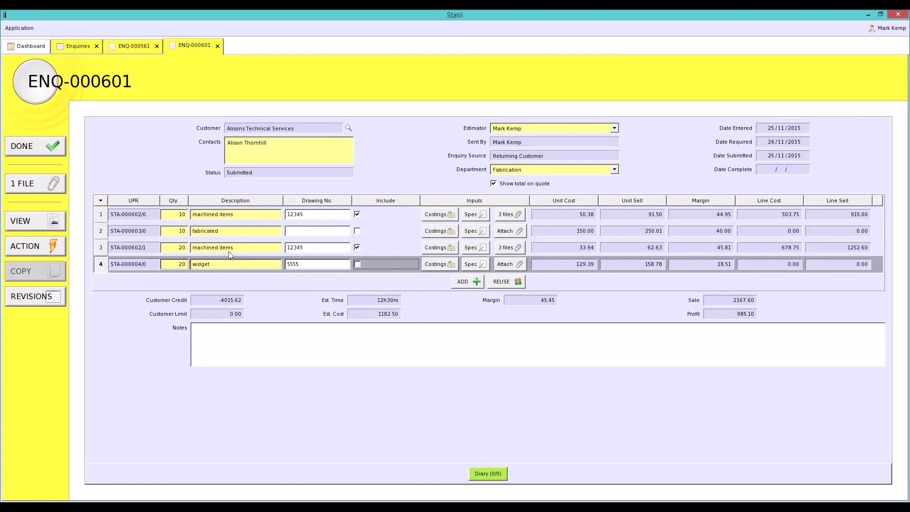
pyautogui.click(359, 263)
pyautogui.click(357, 230)
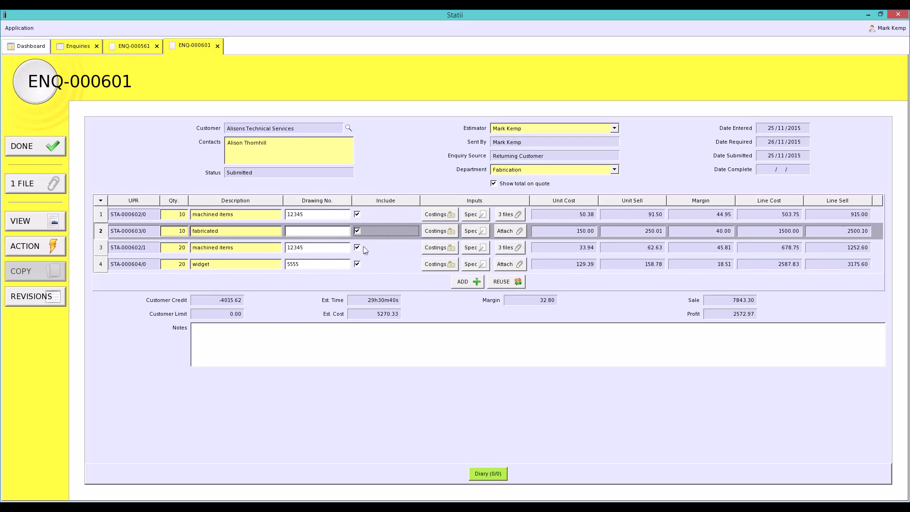
# Exclude the fabricated and widget lines from the enquiry and check the estimated time.
pyautogui.click(358, 265)
pyautogui.click(358, 231)
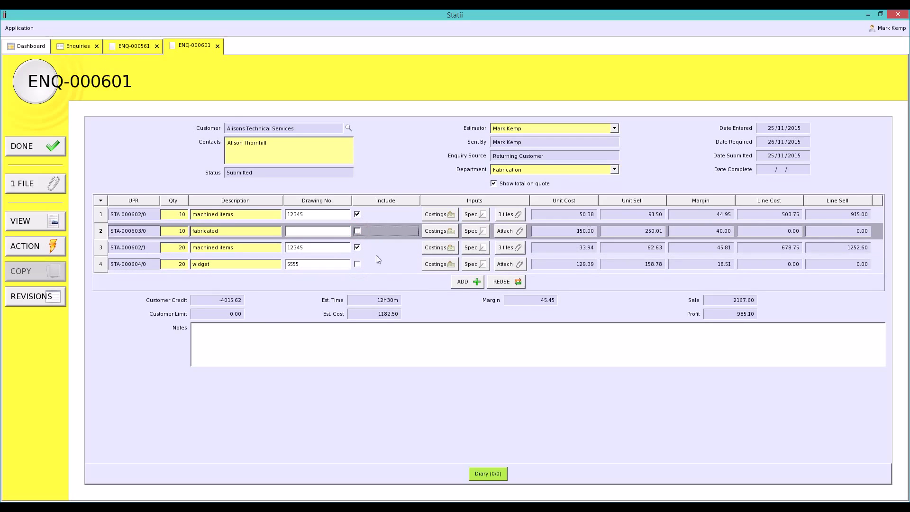
pyautogui.doubleClick(379, 300)
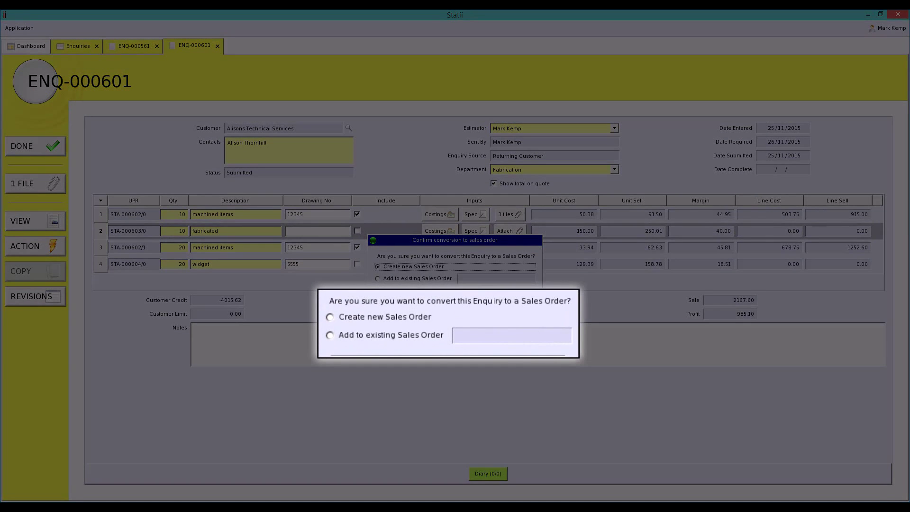
# Convert the enquiry to a new Sales Order and open that order.
pyautogui.press('Return')
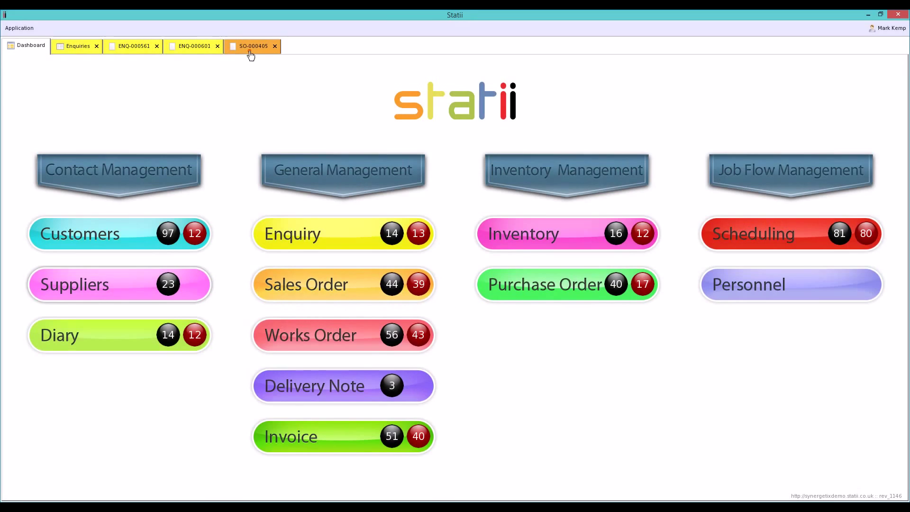
pyautogui.click(250, 53)
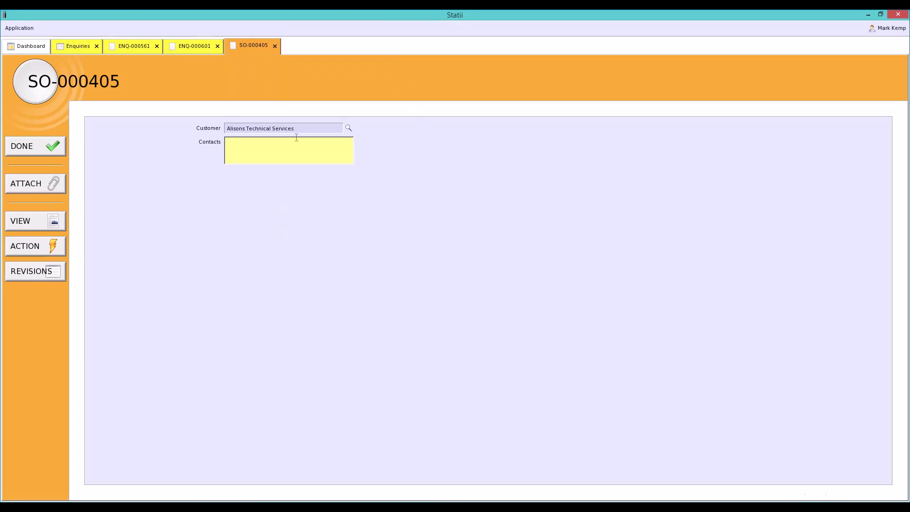
# Select the customer contact for the sales order and enter the customer's P.O. number.
pyautogui.click(265, 148)
pyautogui.click(416, 243)
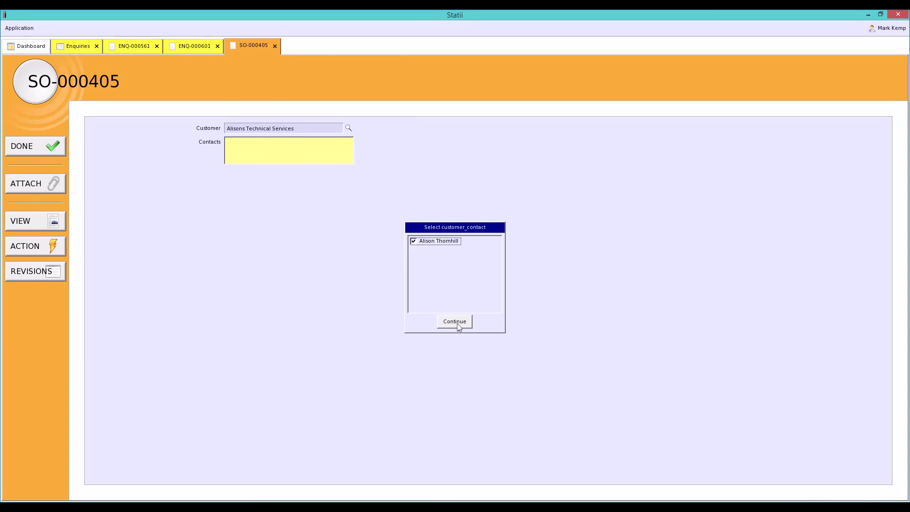
pyautogui.click(456, 324)
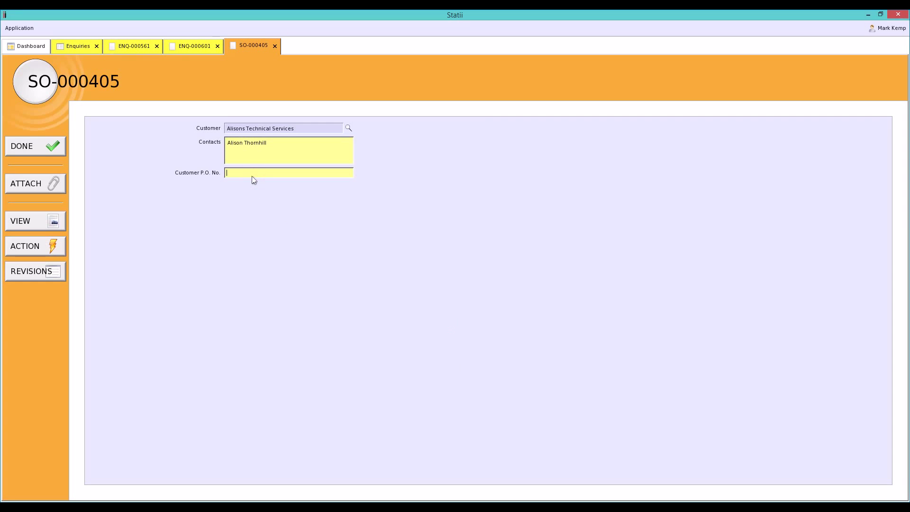
pyautogui.write('123456')
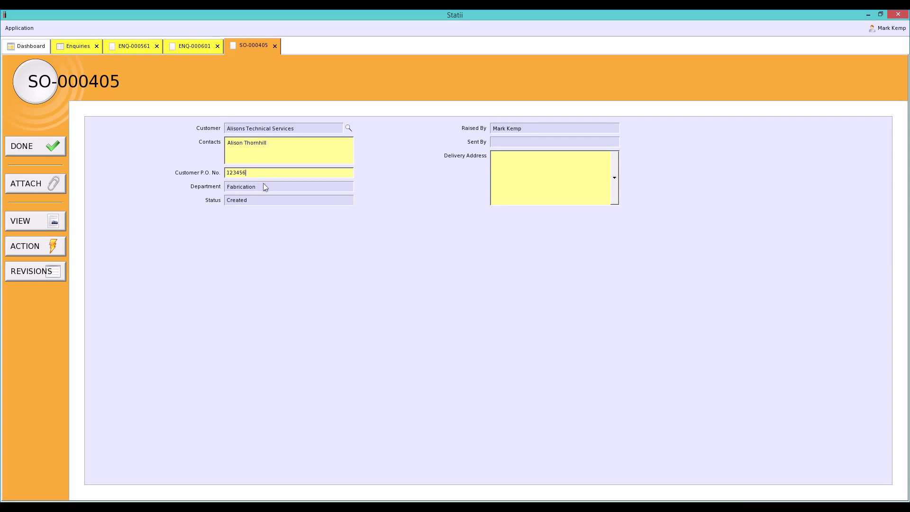
# Select the customer's delivery address, set the shipment method to Included in cost and the required date to 30/11/2015.
pyautogui.click(558, 192)
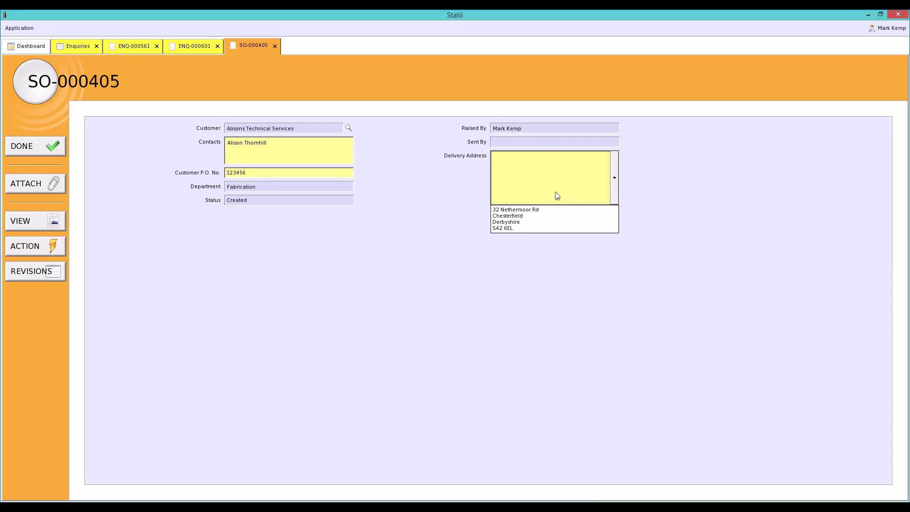
pyautogui.click(518, 217)
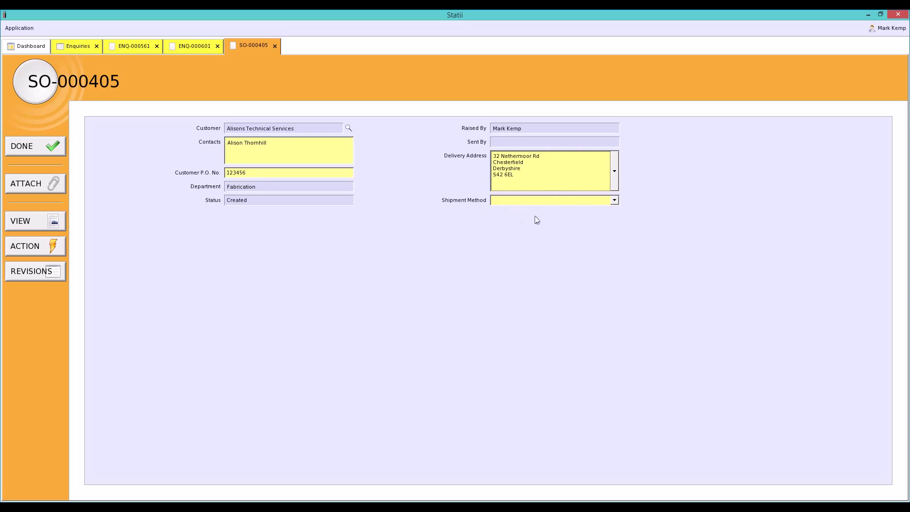
pyautogui.click(617, 202)
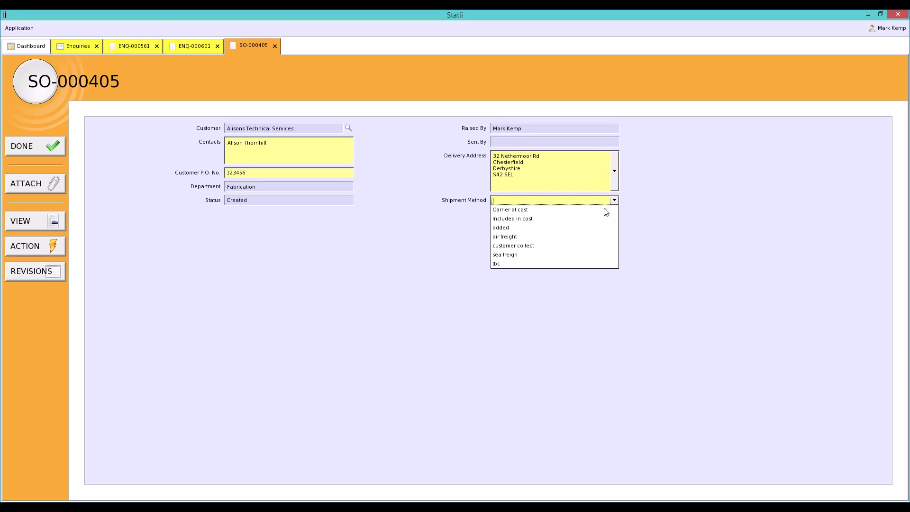
pyautogui.click(516, 219)
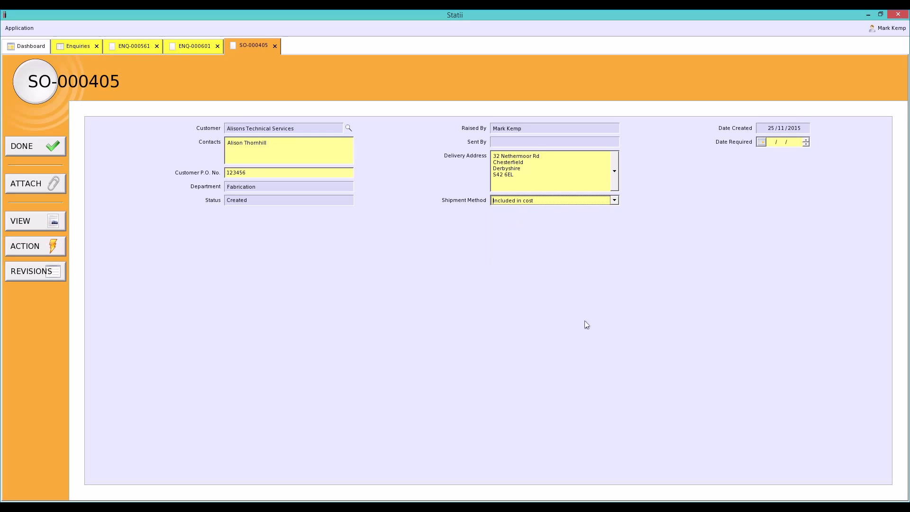
pyautogui.click(761, 142)
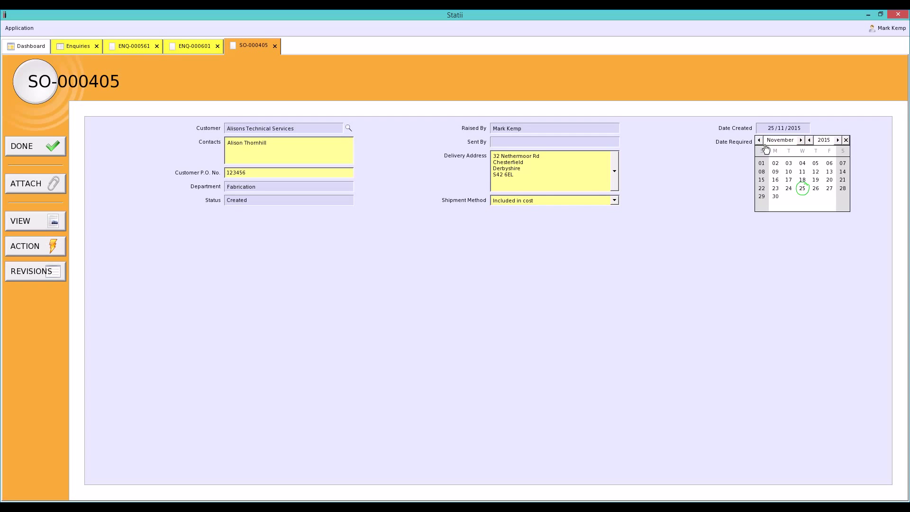
pyautogui.click(775, 197)
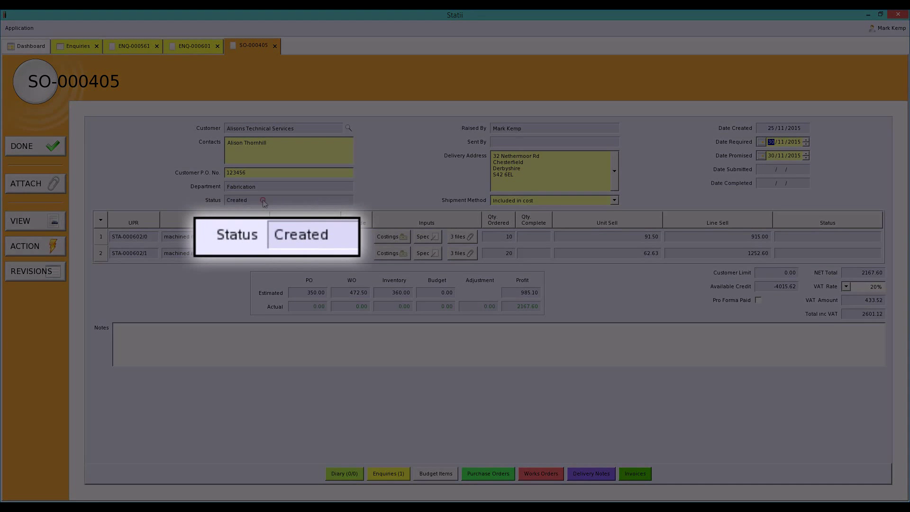
# Check the sales order's status, submit the order by print and review its order acknowledgement before closing the document.
pyautogui.moveTo(263, 202); pyautogui.dragTo(230, 202)
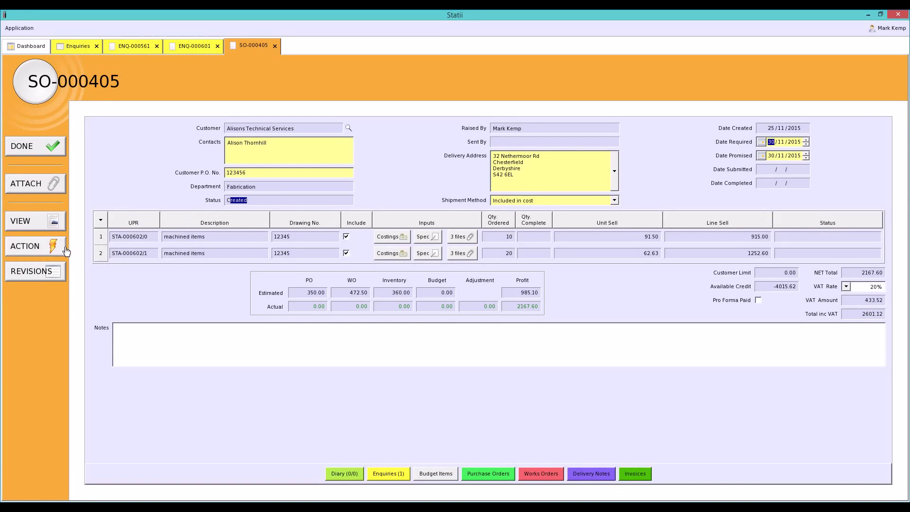
pyautogui.click(53, 247)
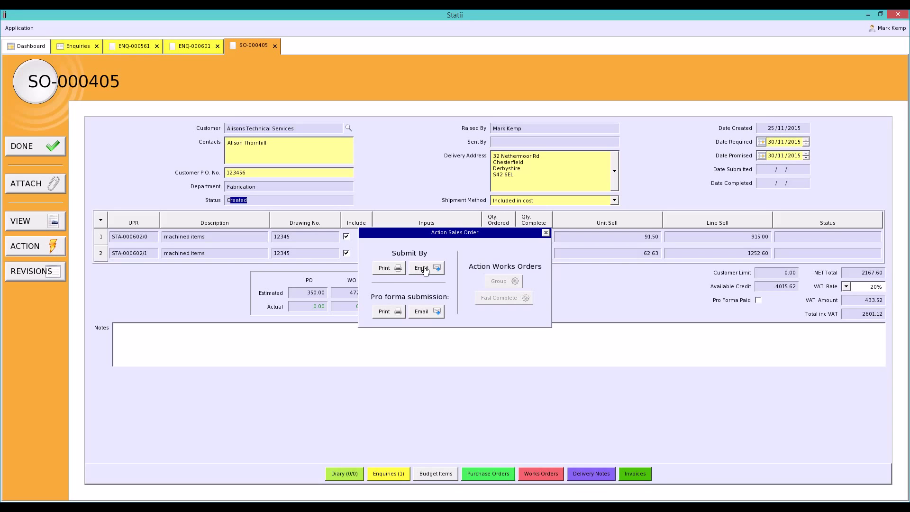
pyautogui.click(396, 276)
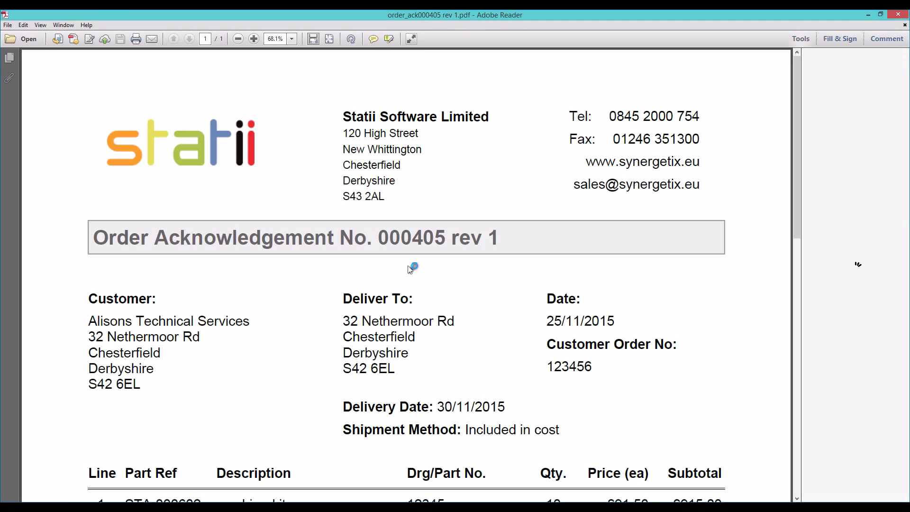
pyautogui.scroll(-6, 409, 269)
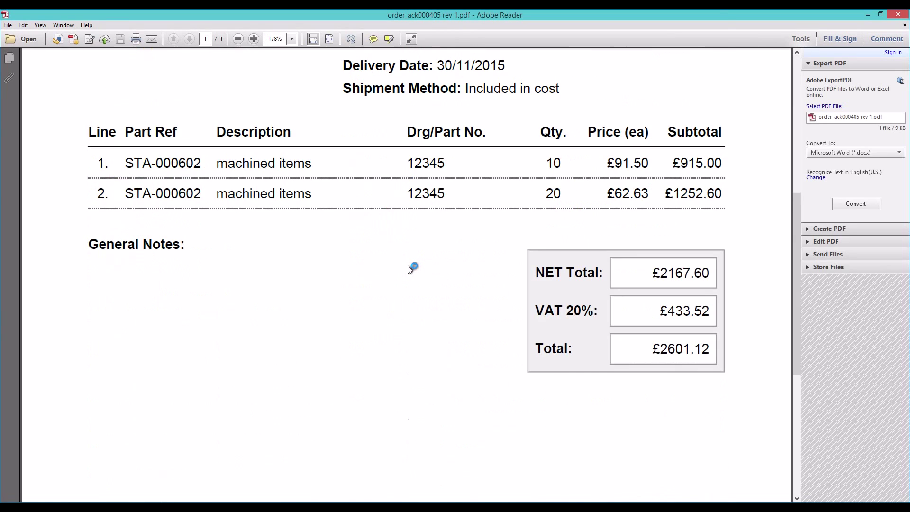
pyautogui.hotkey('alt', 'F4')
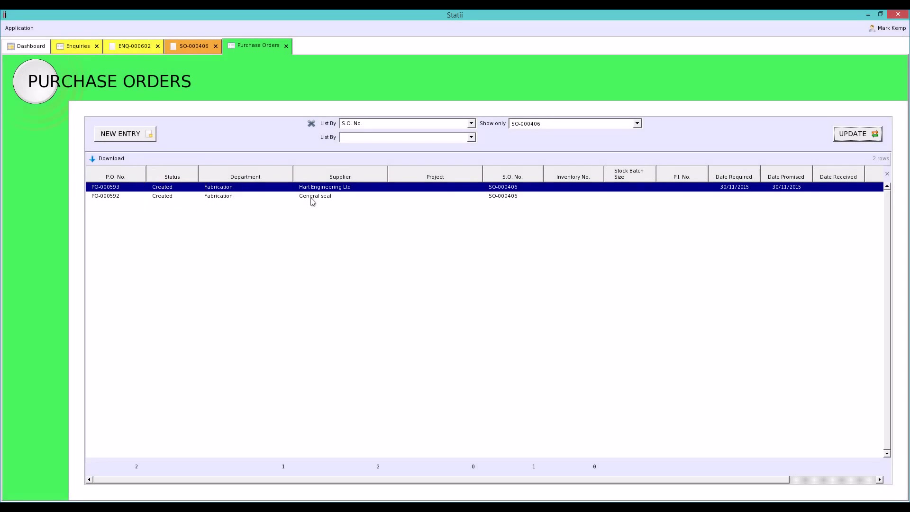
# Open the General seal purchase order linked to the sales order and select the supplier's contact.
pyautogui.click(311, 197)
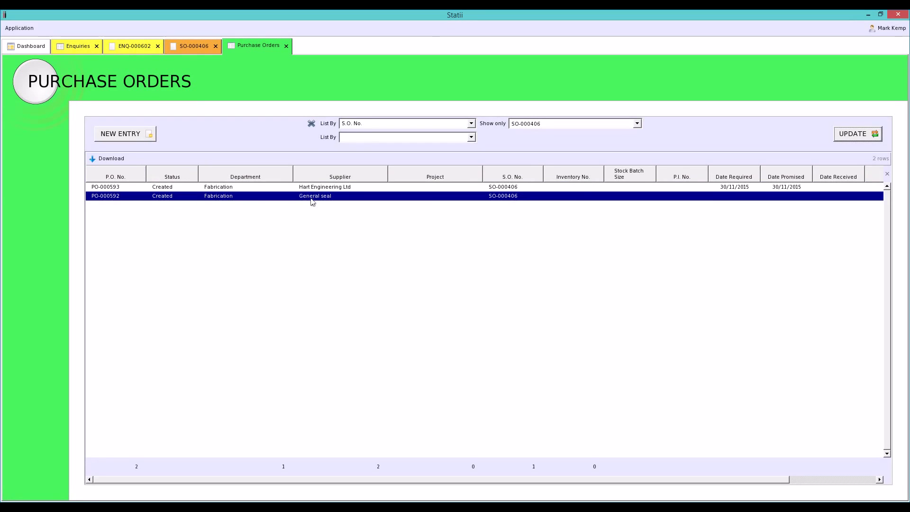
pyautogui.doubleClick(311, 200)
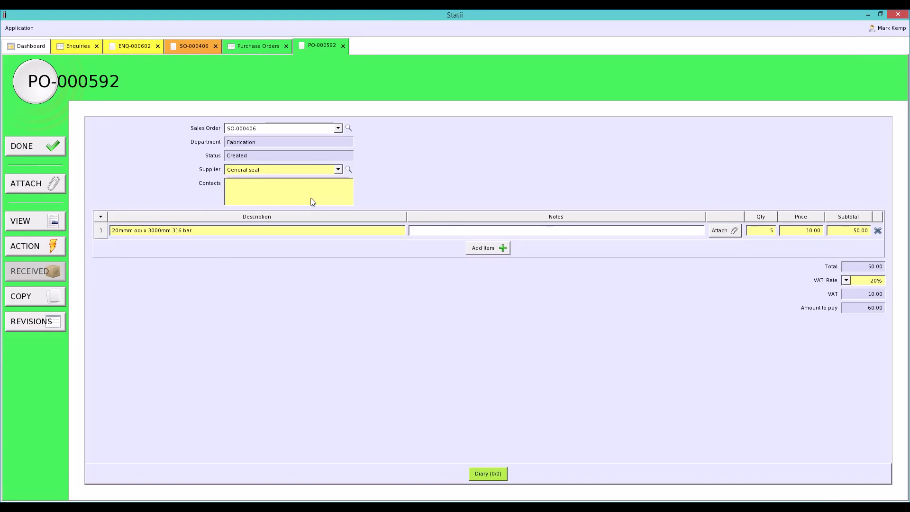
pyautogui.click(338, 170)
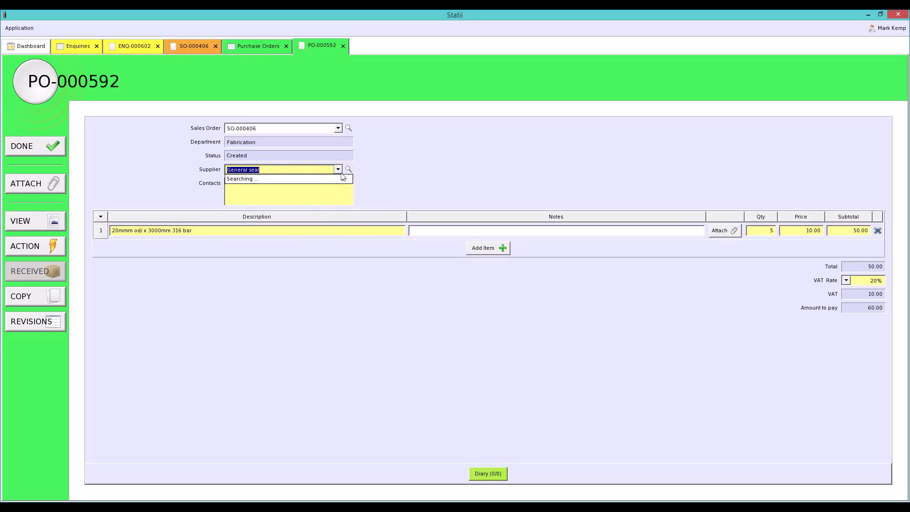
pyautogui.click(338, 172)
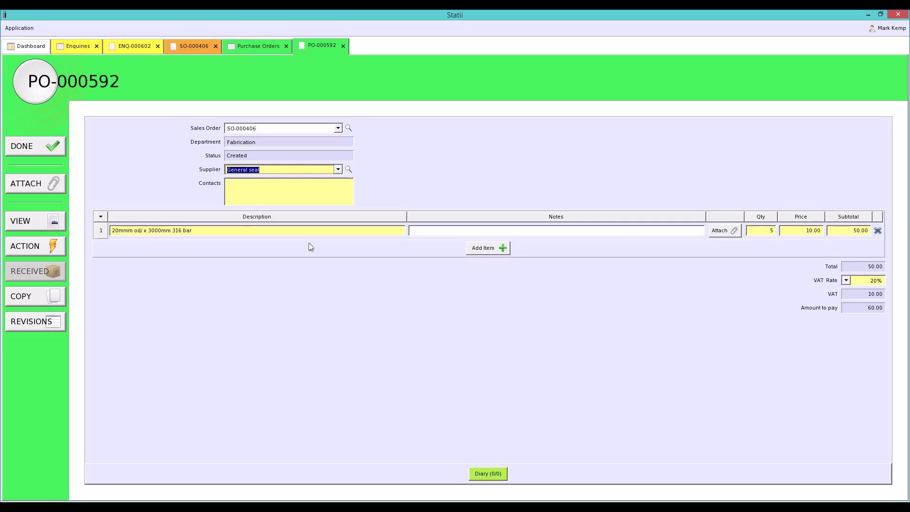
pyautogui.click(280, 195)
pyautogui.click(435, 241)
pyautogui.click(455, 321)
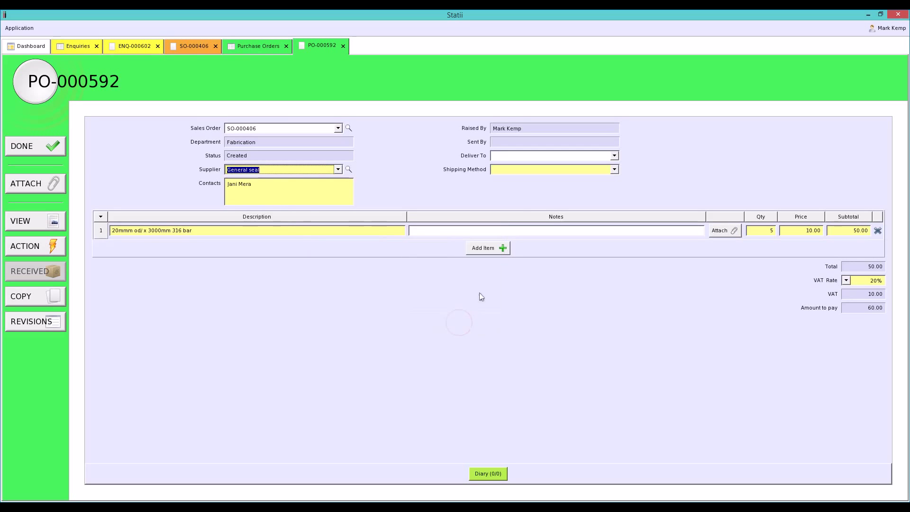
# Set the purchase order to deliver to Us by Carrier on 30/11/2015 and write the message of its supplier email.
pyautogui.click(614, 155)
pyautogui.click(550, 176)
pyautogui.click(568, 207)
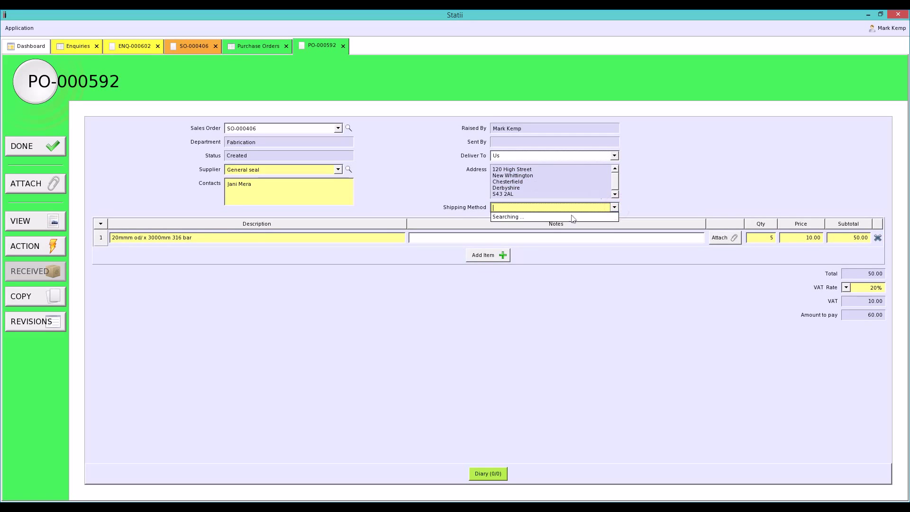
pyautogui.click(502, 217)
pyautogui.click(759, 158)
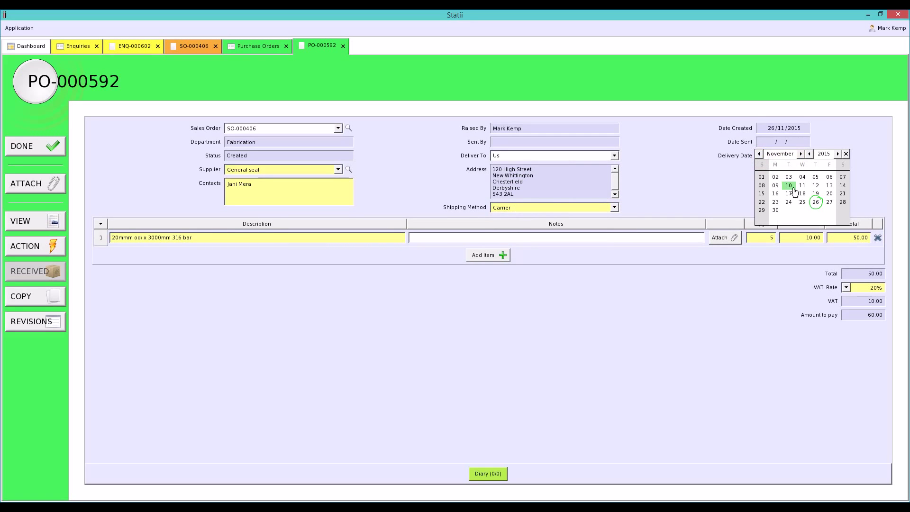
pyautogui.click(775, 211)
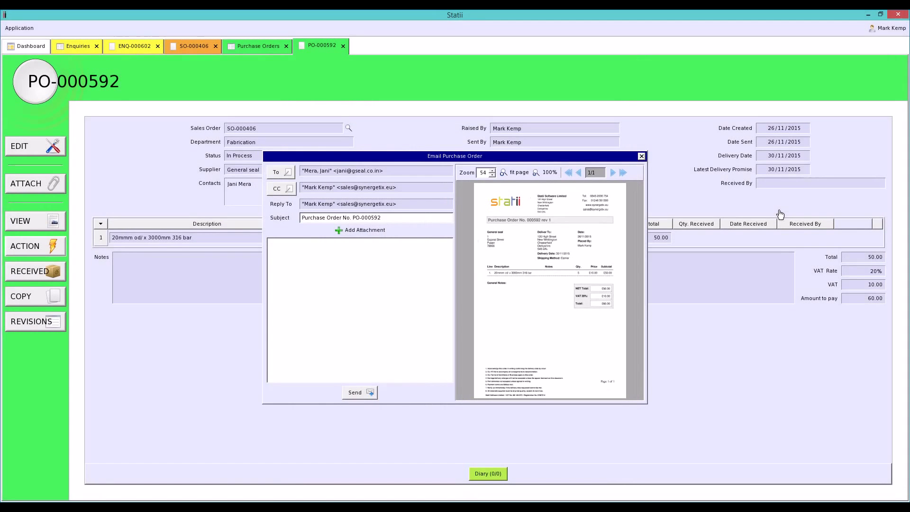
pyautogui.write('lease')
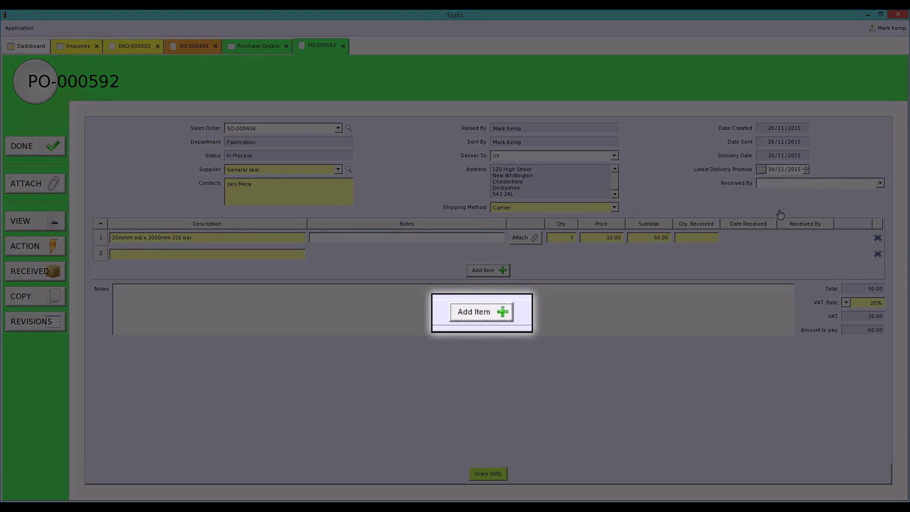
# Add a carriage item with quantity 1 and price 100 to the purchase order and resubmit it.
pyautogui.write('carriage')
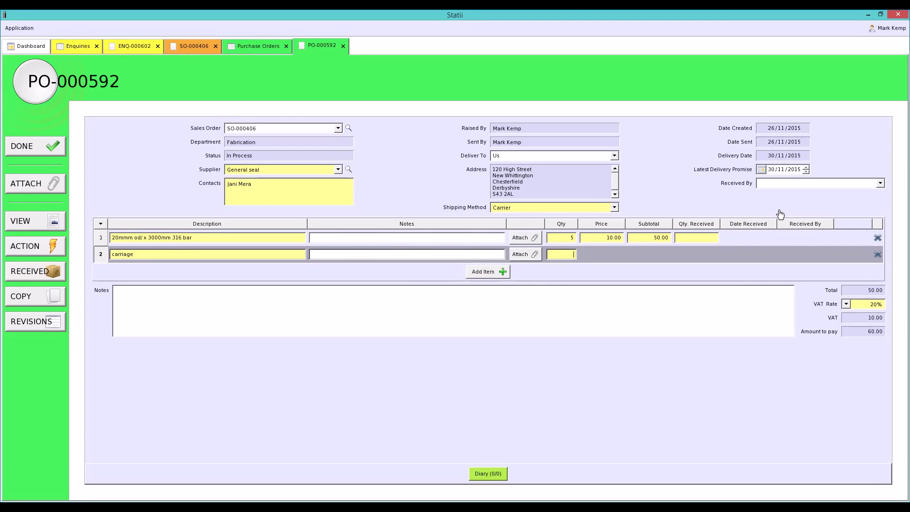
pyautogui.write('1')
pyautogui.press('Tab')
pyautogui.write('100')
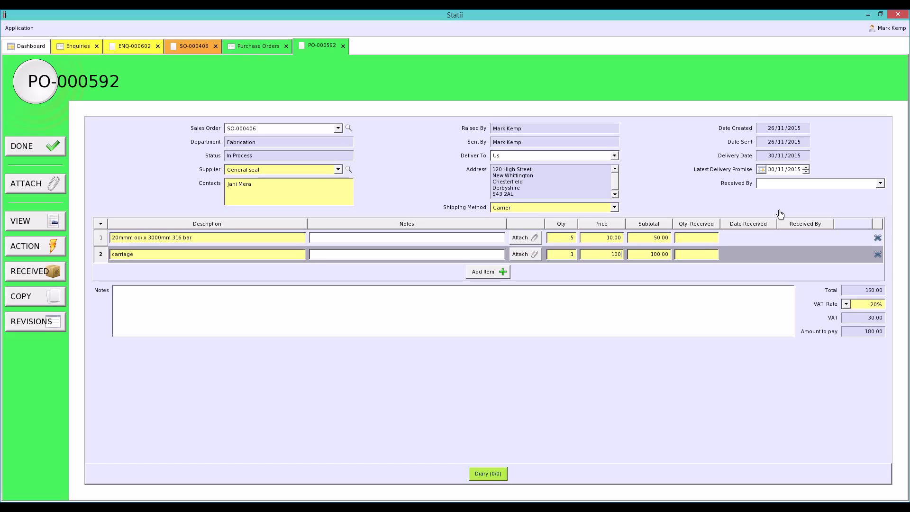
pyautogui.click(35, 246)
pyautogui.click(435, 268)
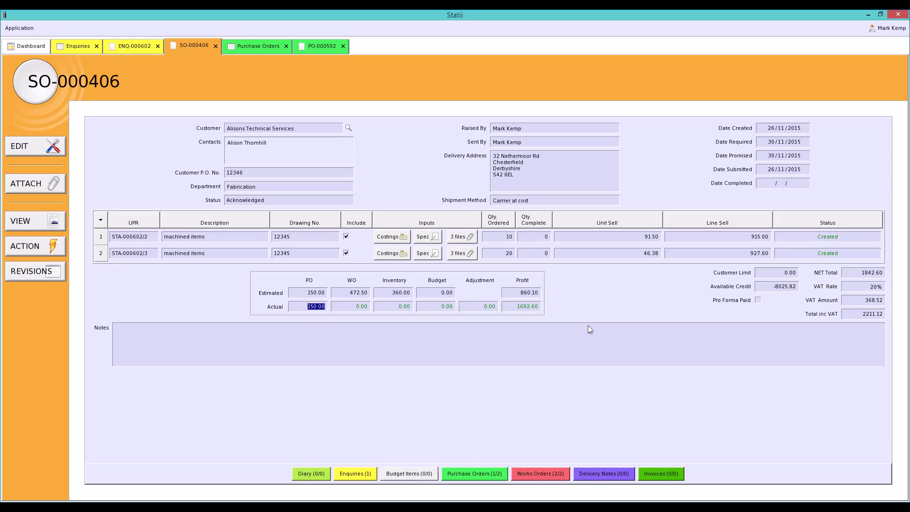
# Submit the Hart Engineering Ltd galvanising purchase order by print and mark its goods as received.
pyautogui.hotkey('ctrl', 'Tab')
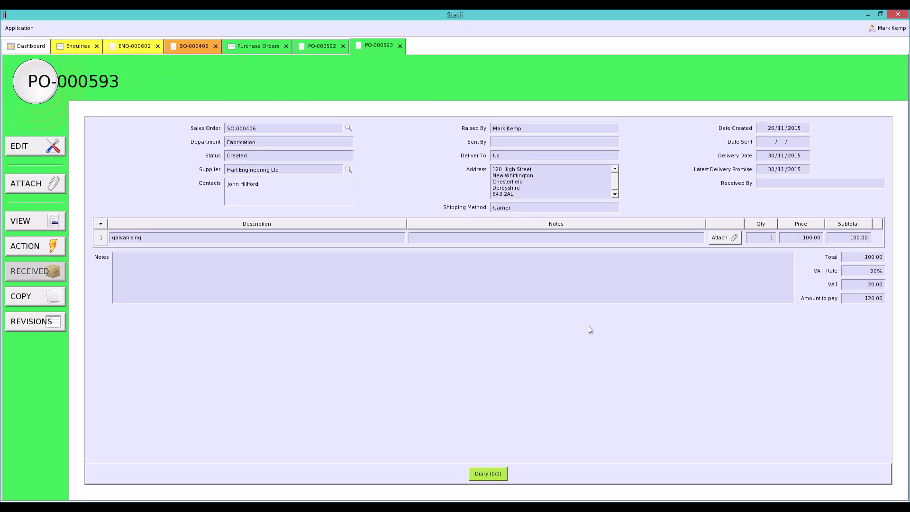
pyautogui.click(24, 246)
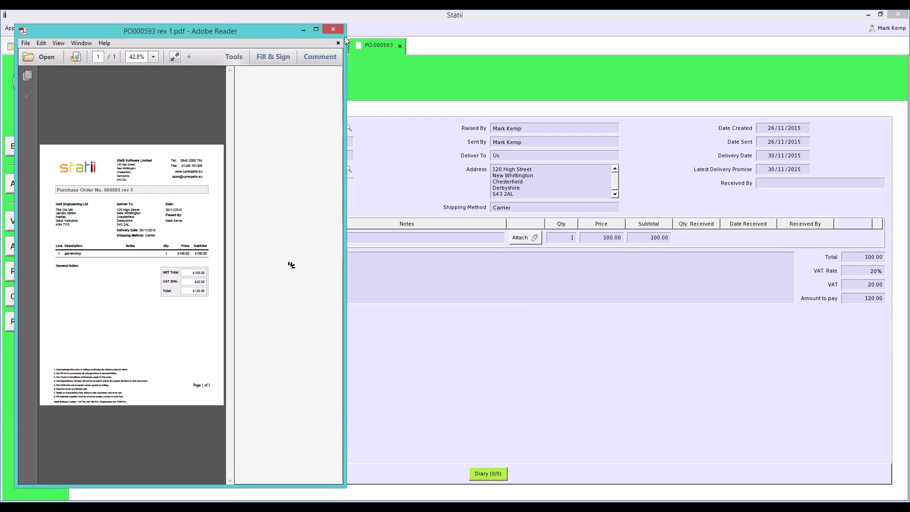
pyautogui.click(333, 29)
pyautogui.click(62, 281)
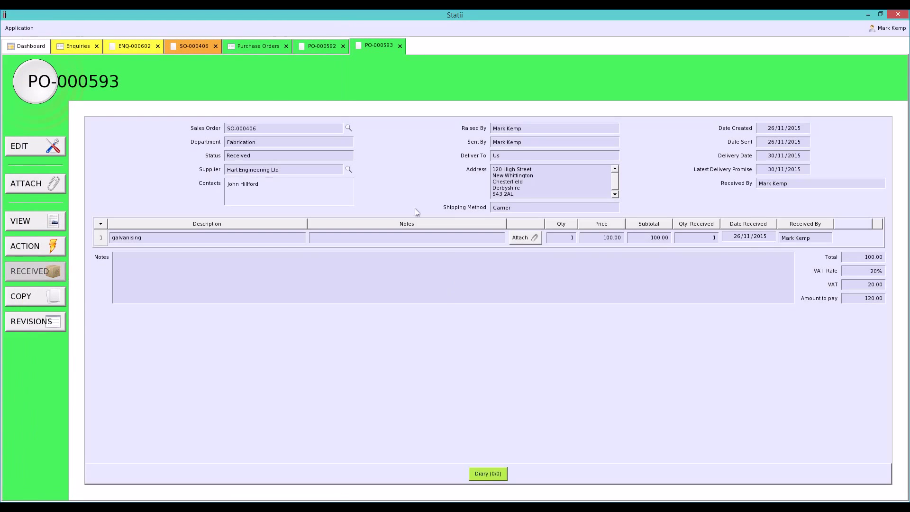
# Compare the actual and estimated purchase order costs on sales order SO-000406.
pyautogui.click(193, 48)
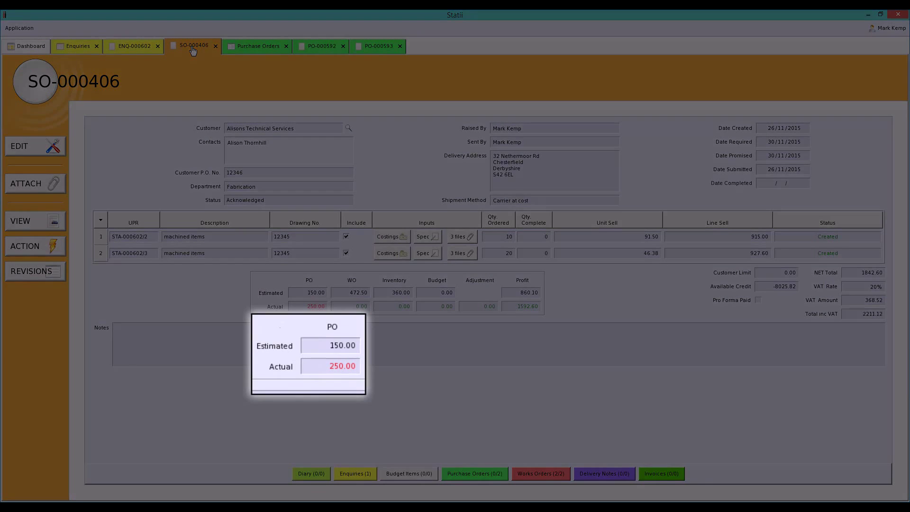
pyautogui.moveTo(306, 307); pyautogui.dragTo(325, 307)
pyautogui.moveTo(307, 292); pyautogui.dragTo(325, 292)
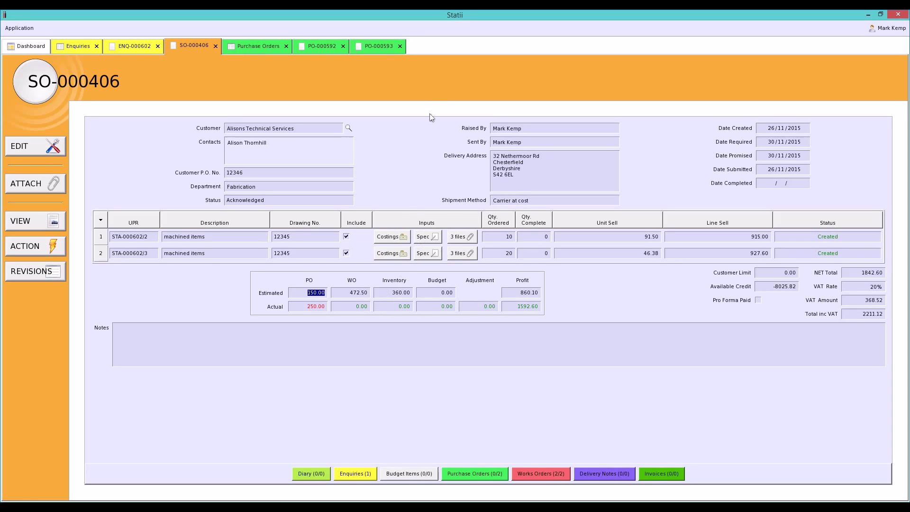
# Close both purchase orders and open works order WO-000680 from the sales order's works orders.
pyautogui.click(400, 47)
pyautogui.click(343, 47)
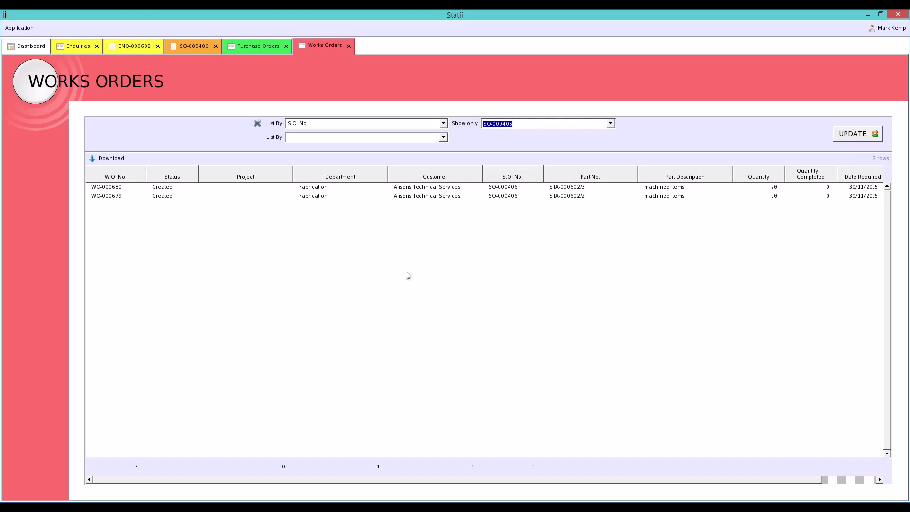
pyautogui.doubleClick(466, 267)
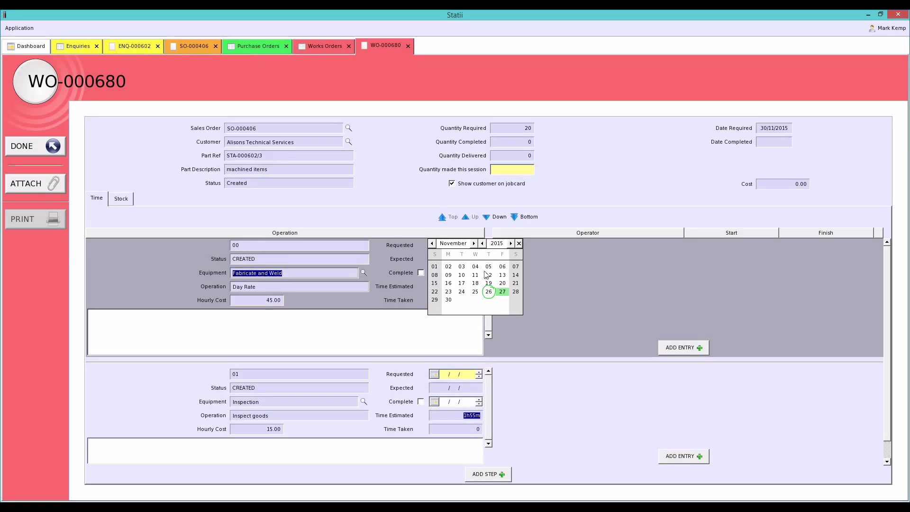
# Set the requested dates to 27/11/2015 for Fabricate and Weld and 30/11/2015 for Inspection, and print the job card for review.
pyautogui.click(503, 292)
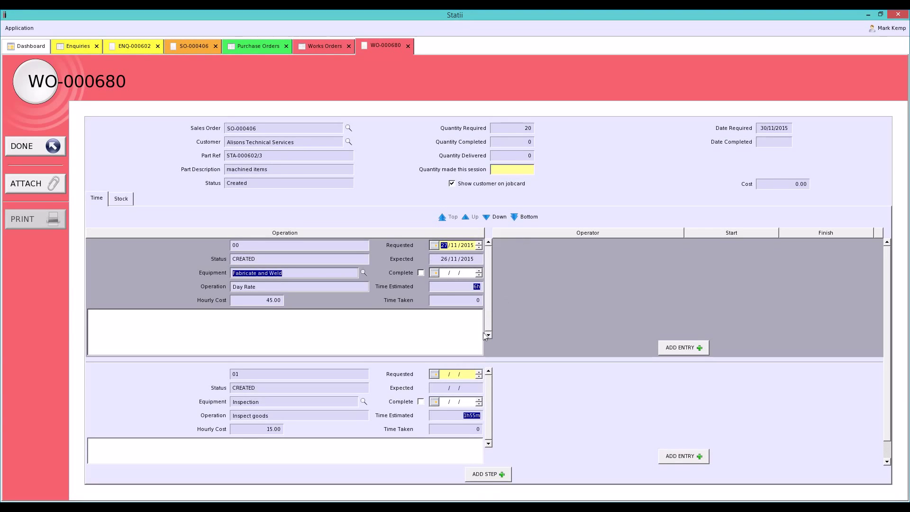
pyautogui.click(435, 375)
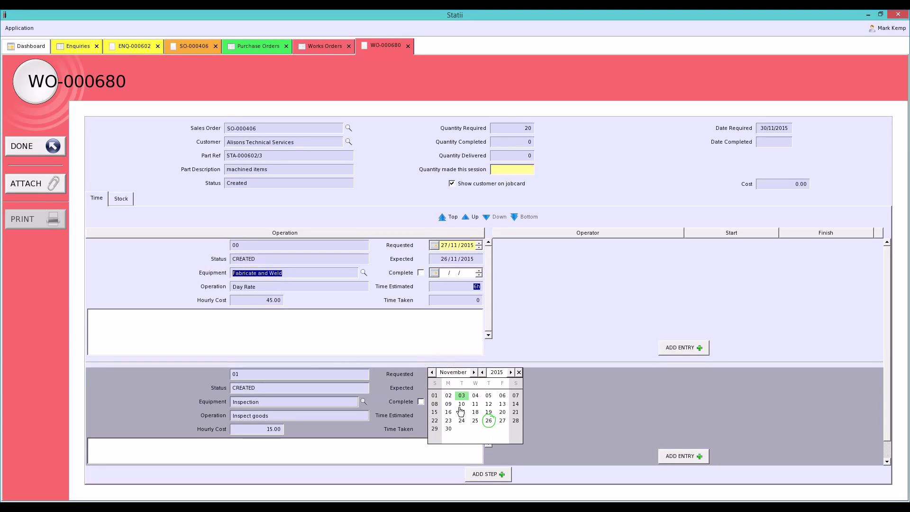
pyautogui.click(444, 431)
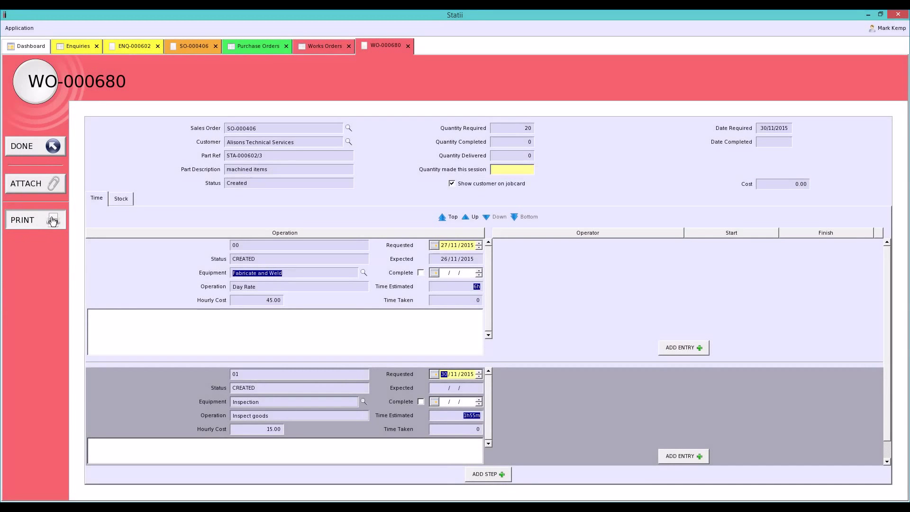
pyautogui.click(52, 219)
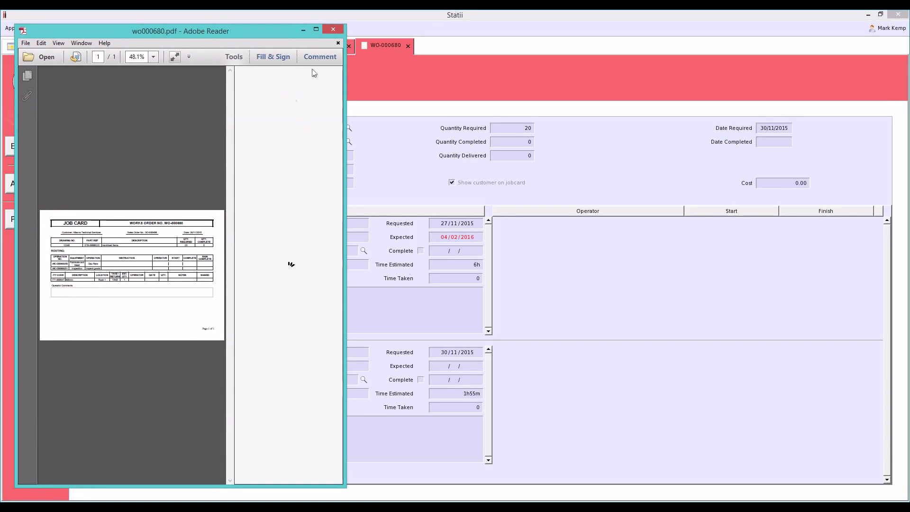
pyautogui.click(315, 30)
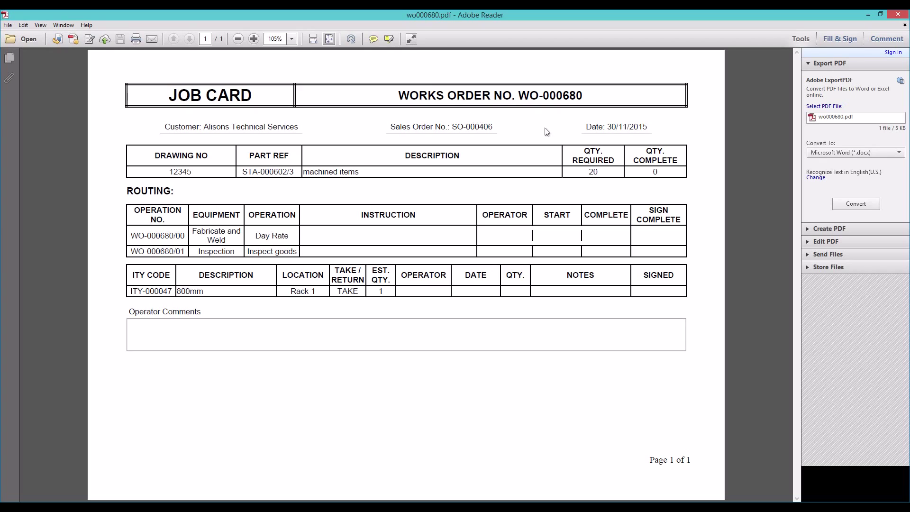
# Review the works order number, required quantity and routing operations on the WO-000680 job card and return to the works order.
pyautogui.moveTo(583, 95); pyautogui.dragTo(529, 95)
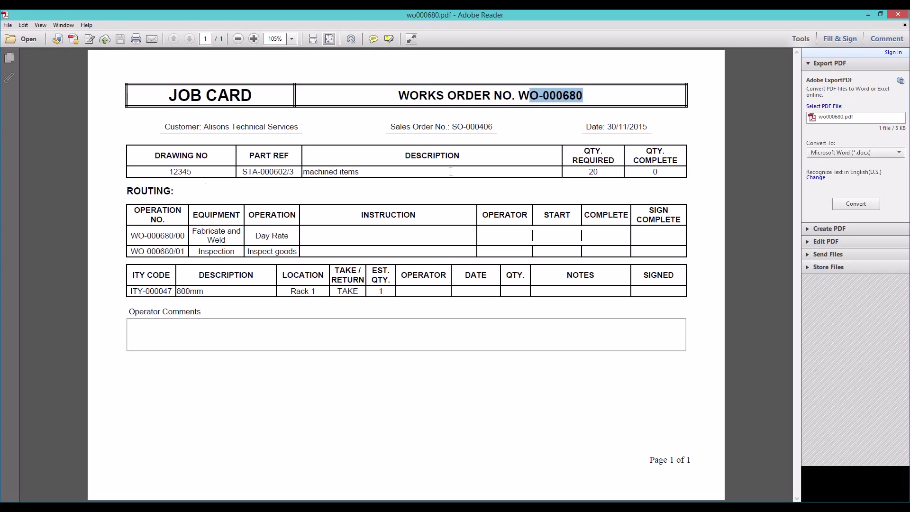
pyautogui.doubleClick(592, 172)
pyautogui.moveTo(260, 235); pyautogui.dragTo(260, 250)
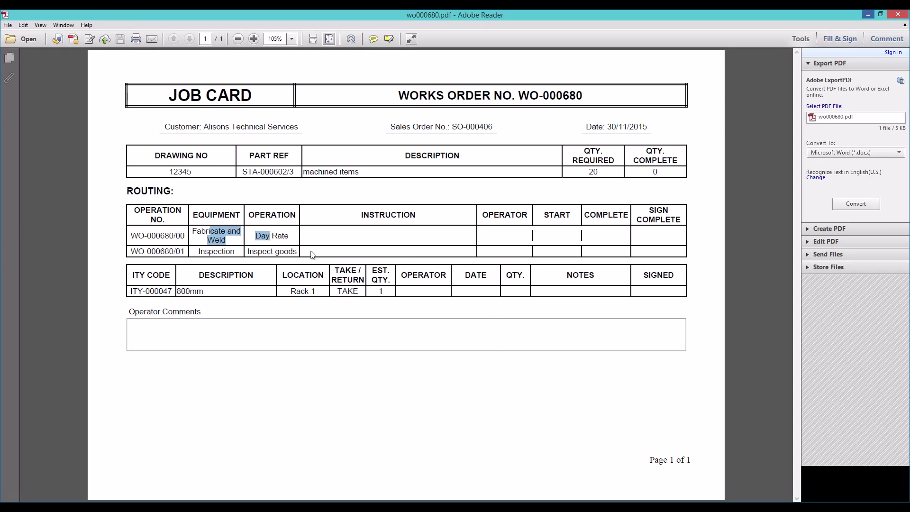
pyautogui.click(868, 14)
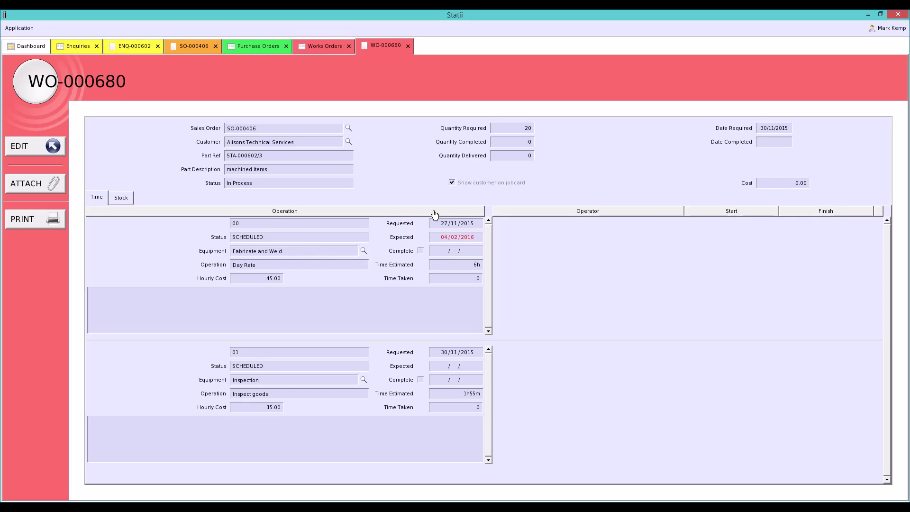
# Clock the employee in on the shop floor data capture page and identify the works order number on the WO-000680 job card.
pyautogui.click(407, 46)
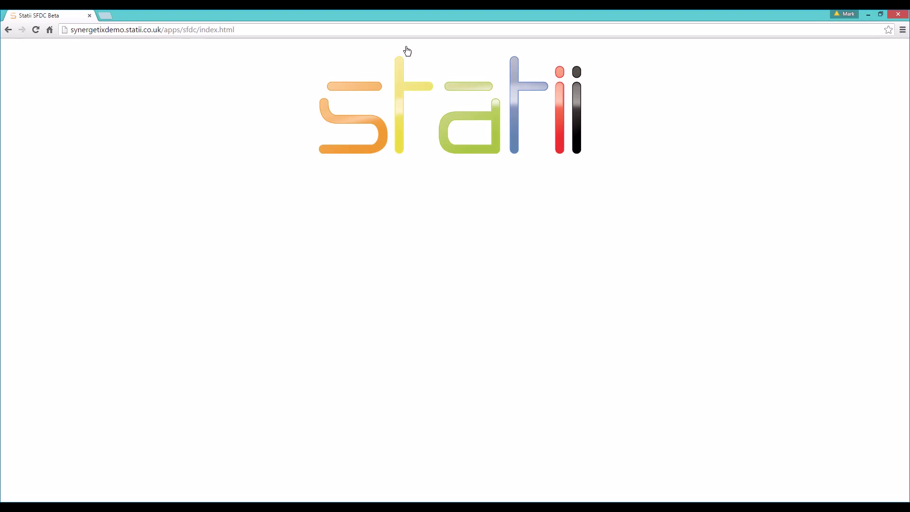
pyautogui.click(407, 50)
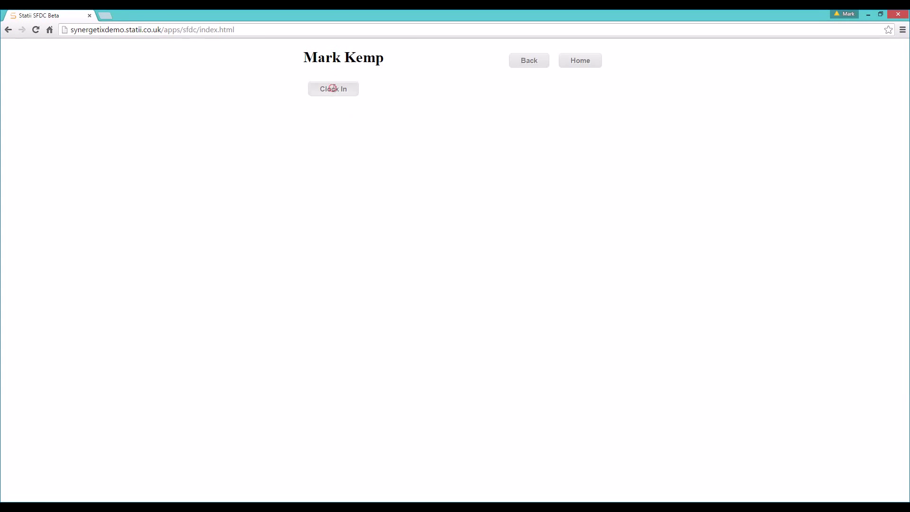
pyautogui.click(332, 88)
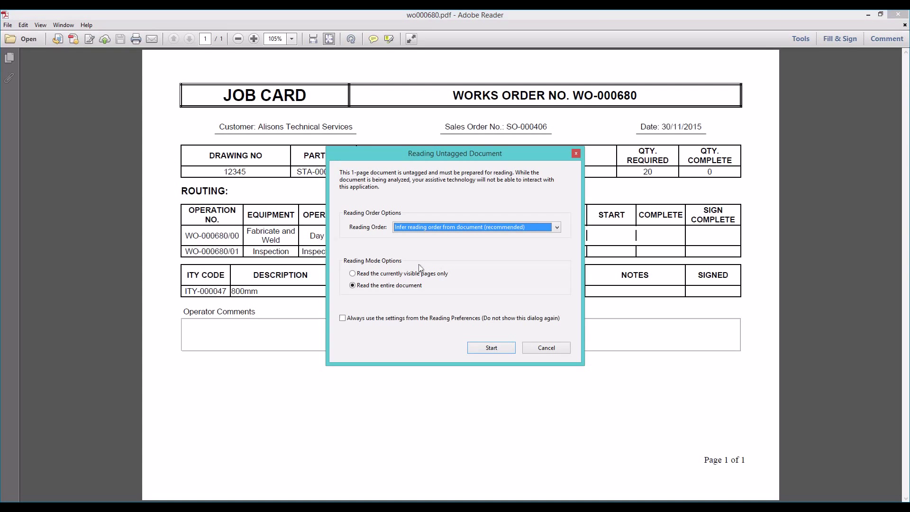
pyautogui.press('Return')
pyautogui.moveTo(623, 95); pyautogui.dragTo(641, 96)
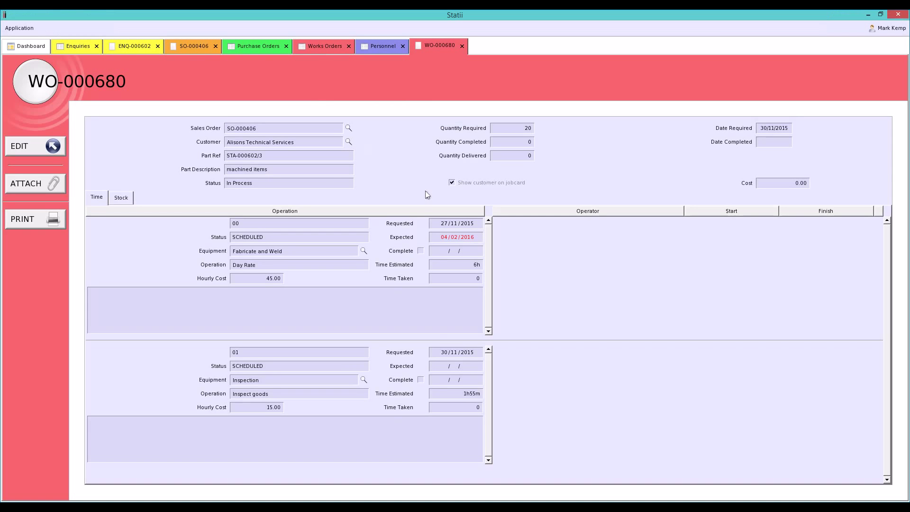
# Close works order WO-000680 and open the employee's active personnel record to check the works order operation clocked on to.
pyautogui.click(461, 46)
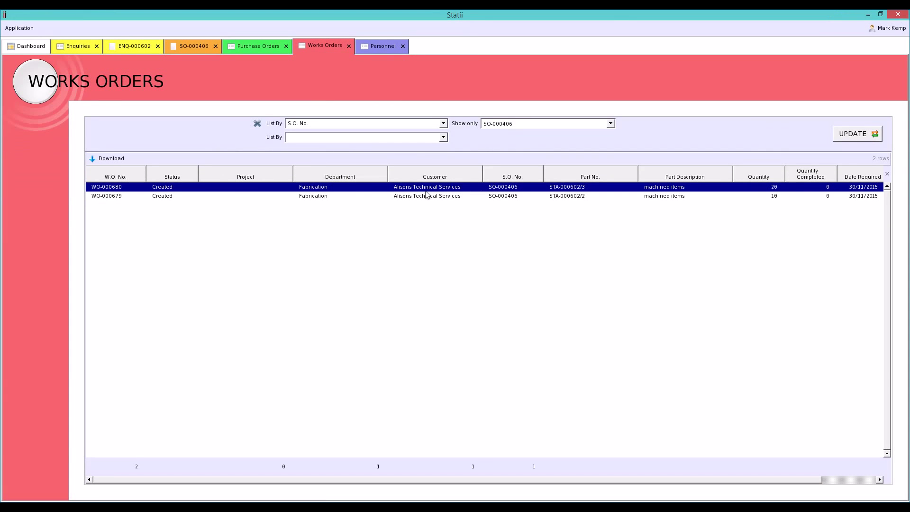
pyautogui.hotkey('ctrl', 'Tab')
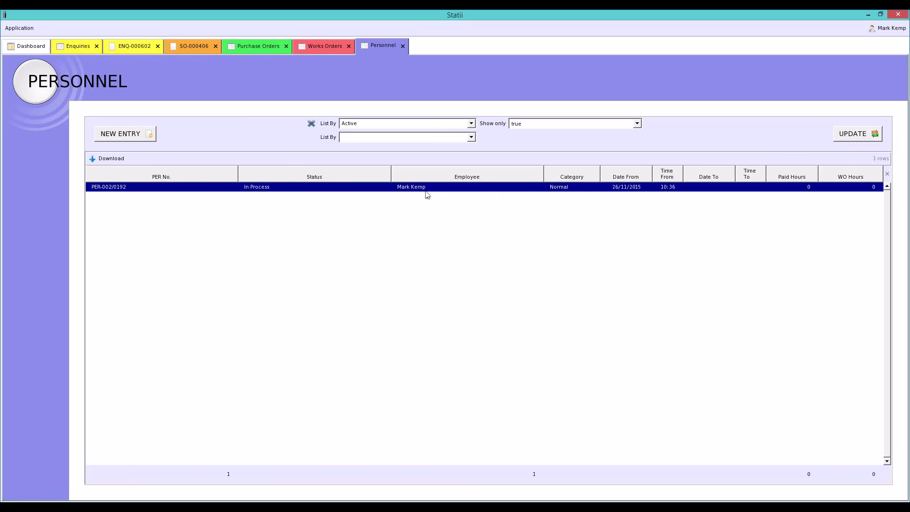
pyautogui.doubleClick(425, 192)
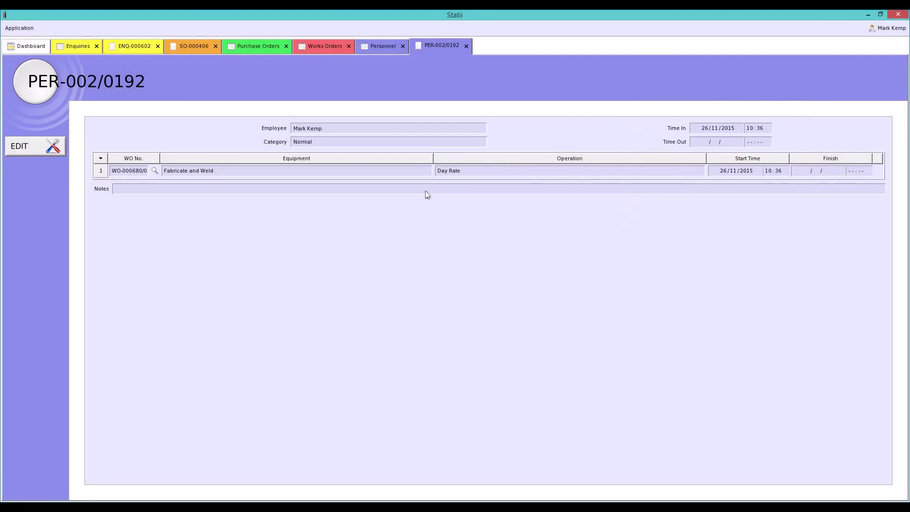
pyautogui.press('Tab')
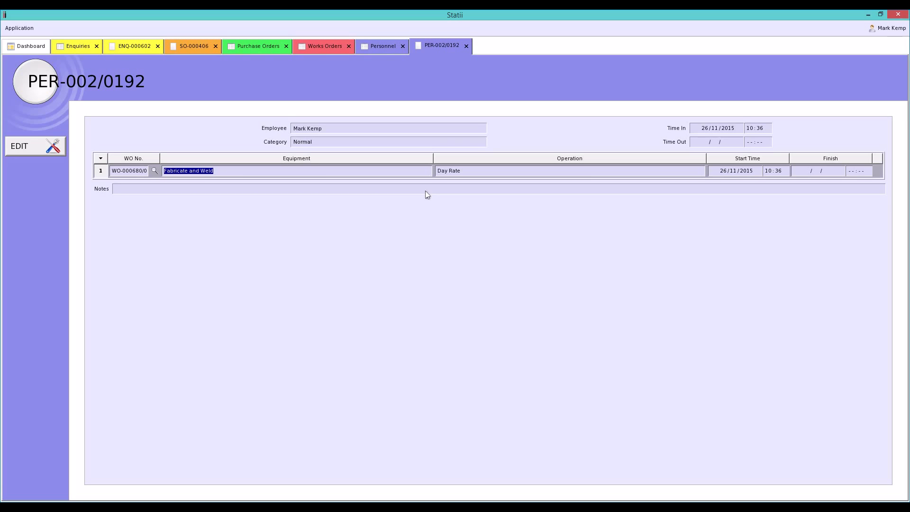
# Check the status of WO-000680 in the works orders list and open the works order to view its Fabricate and Weld time.
pyautogui.hotkey('ctrl', 'pageup')
pyautogui.hotkey('ctrl', 'pageup')
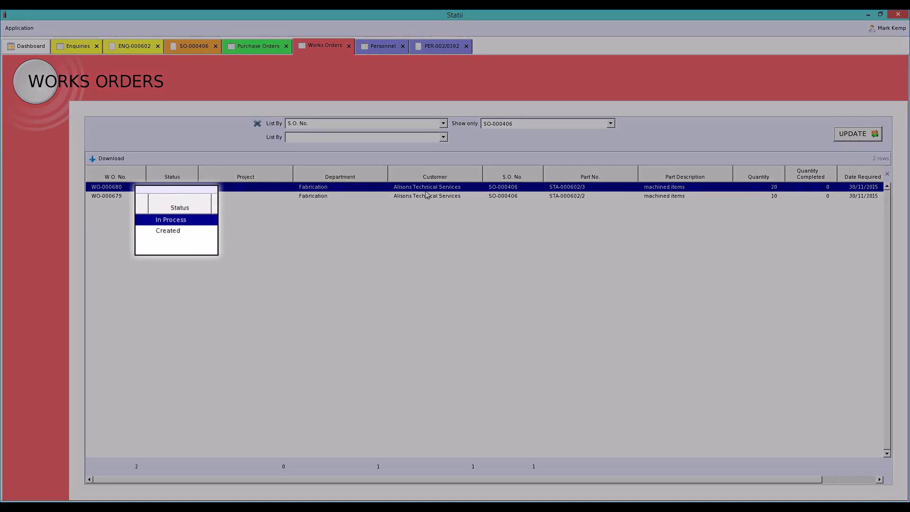
pyautogui.doubleClick(425, 190)
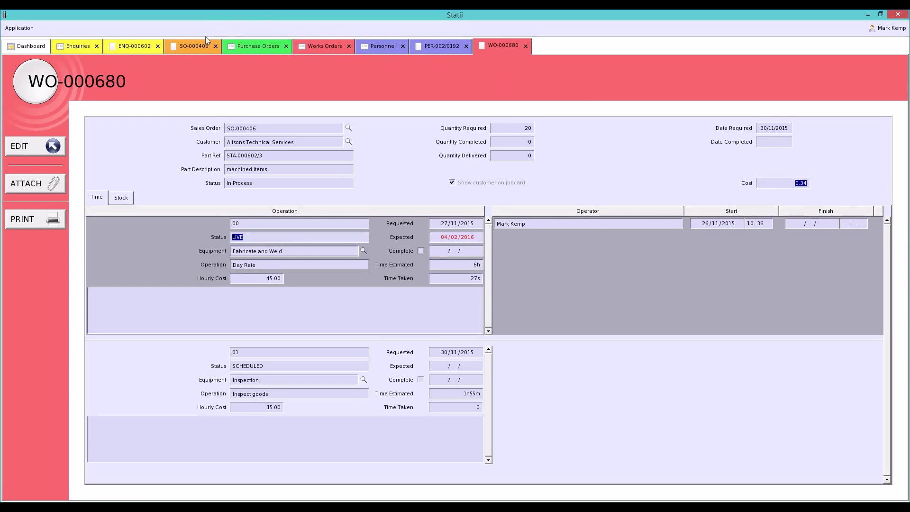
# Examine the actual works order cost on sales order SO-000406 and return to WO-000680.
pyautogui.click(197, 48)
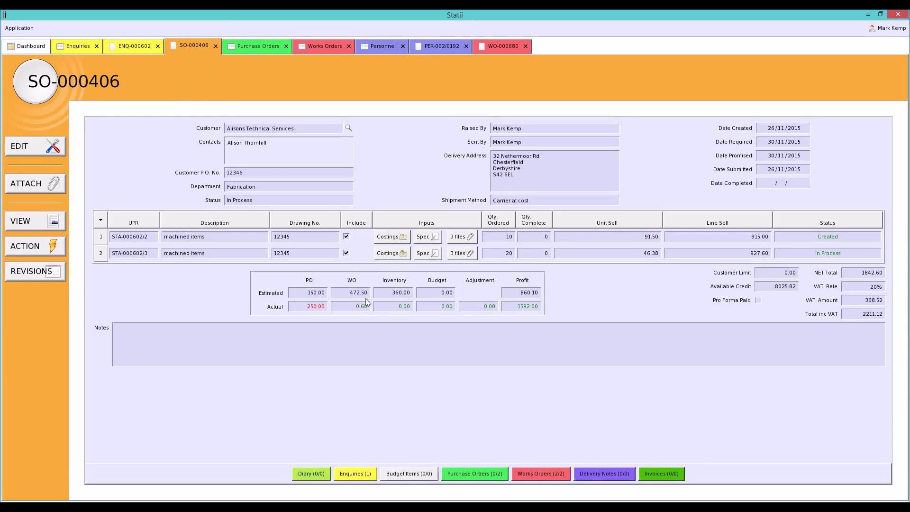
pyautogui.doubleClick(357, 306)
pyautogui.click(509, 56)
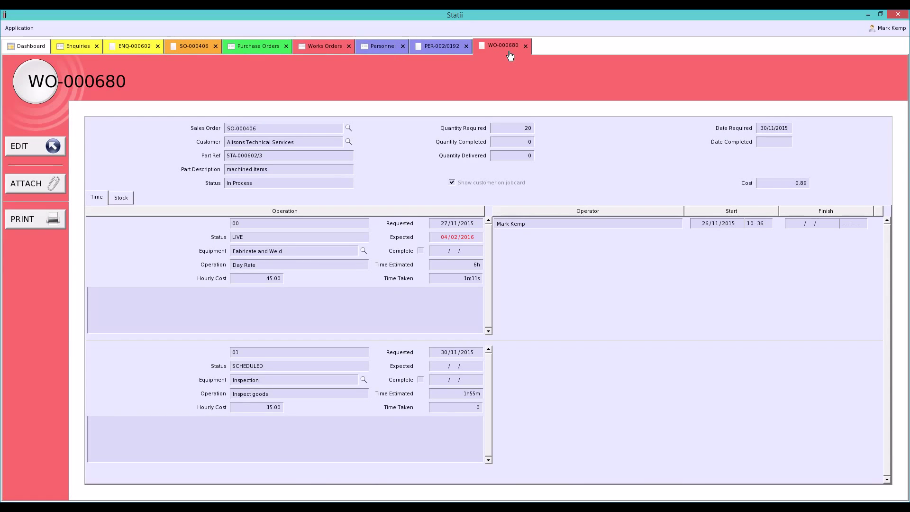
# Edit WO-000680 and add a step with Laser Cutter as the equipment and Section cutting as the operation.
pyautogui.click(520, 237)
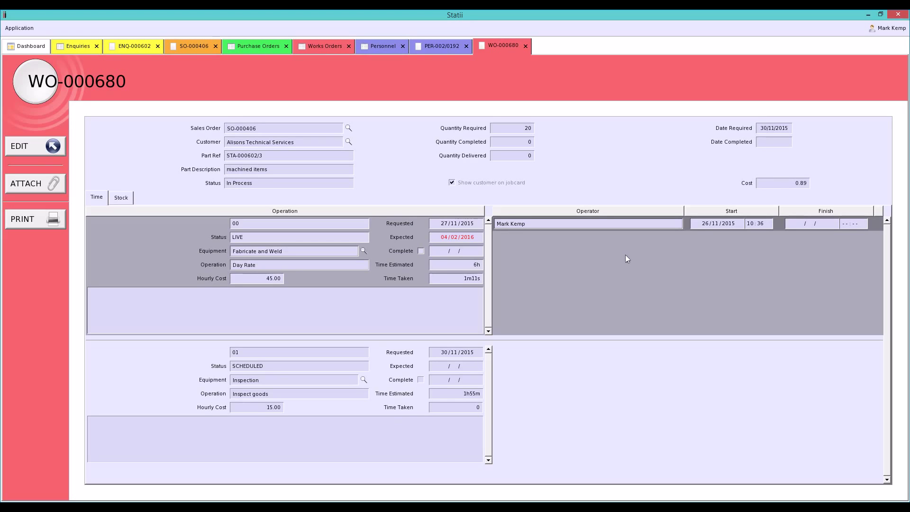
pyautogui.press('Down')
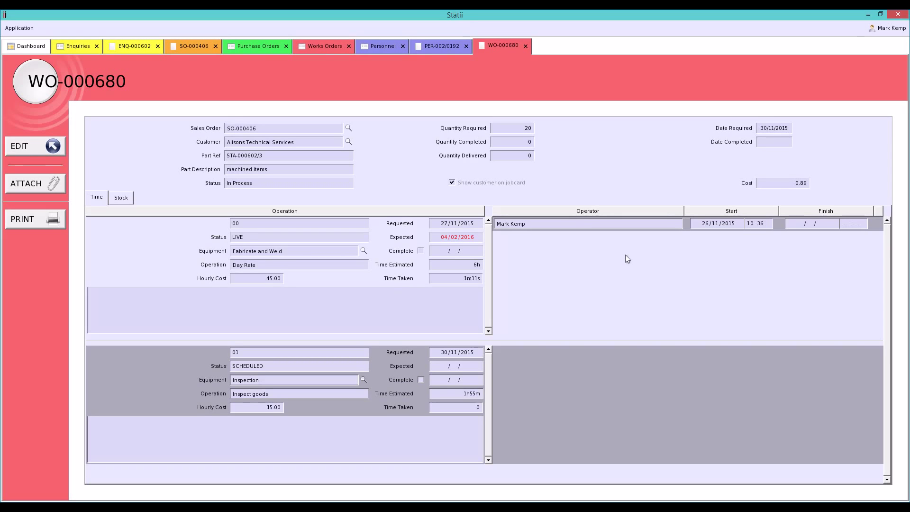
pyautogui.hotkey('ctrl', 'e')
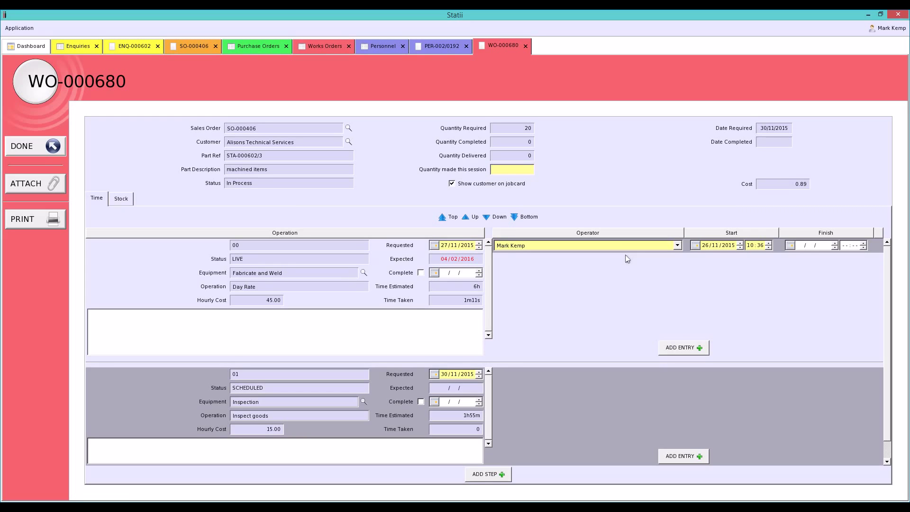
pyautogui.hotkey('ctrl', 'n')
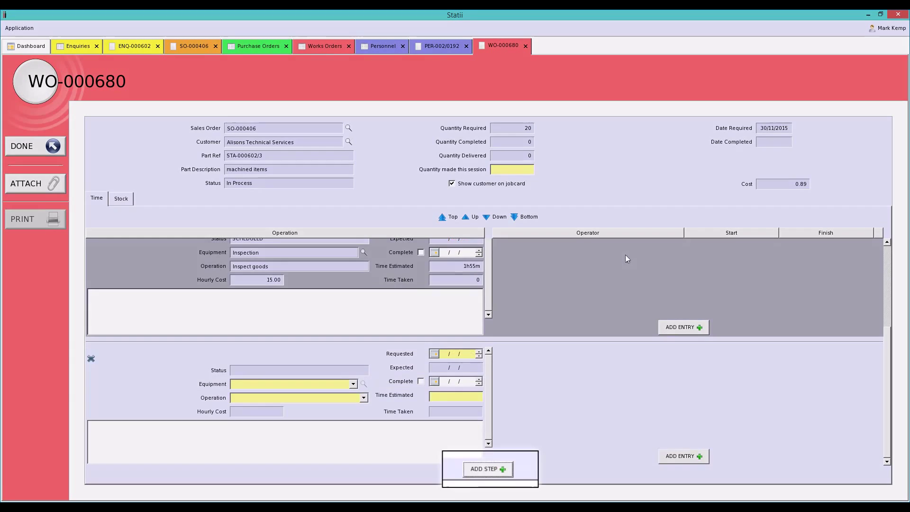
pyautogui.click(353, 385)
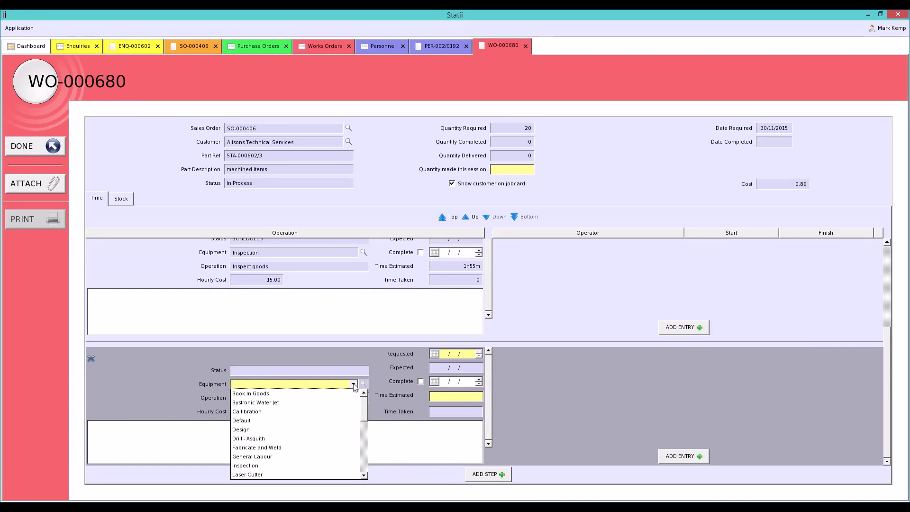
pyautogui.click(260, 475)
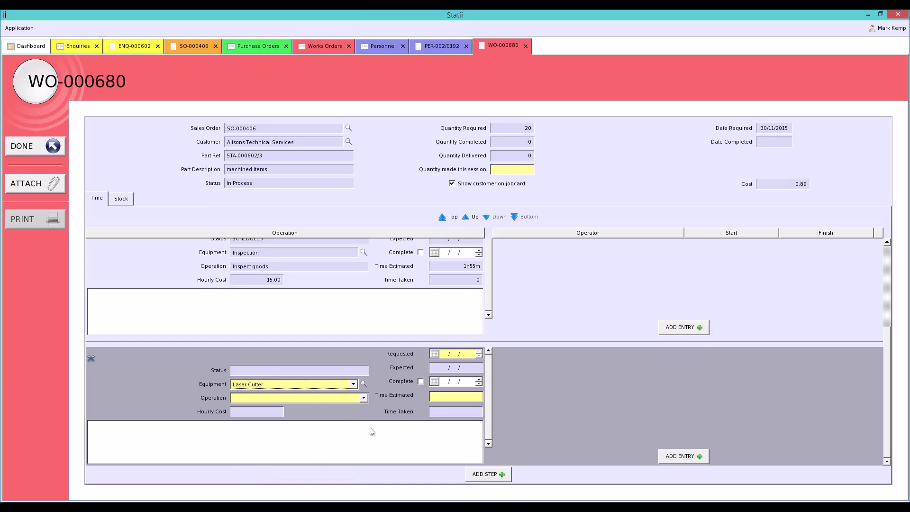
pyautogui.click(364, 398)
pyautogui.click(260, 406)
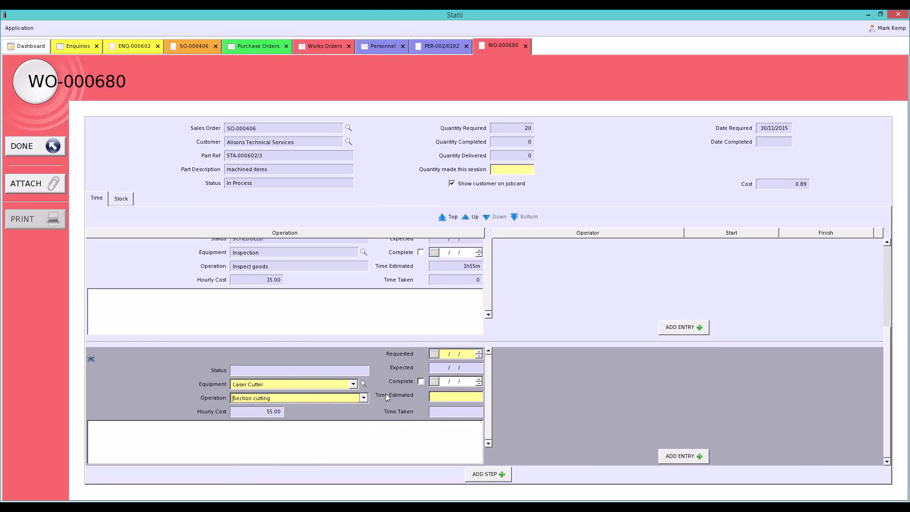
# Set the Laser Cutter step's requested date to 27/11/2015 and estimated time to 3h, print the job card and close its PDF.
pyautogui.click(432, 355)
pyautogui.click(497, 403)
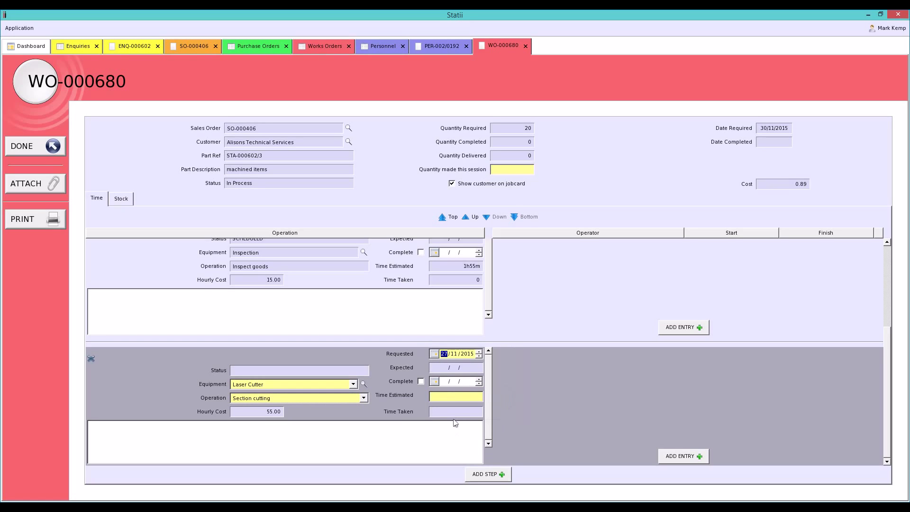
pyautogui.click(466, 398)
pyautogui.write('3h')
pyautogui.click(51, 221)
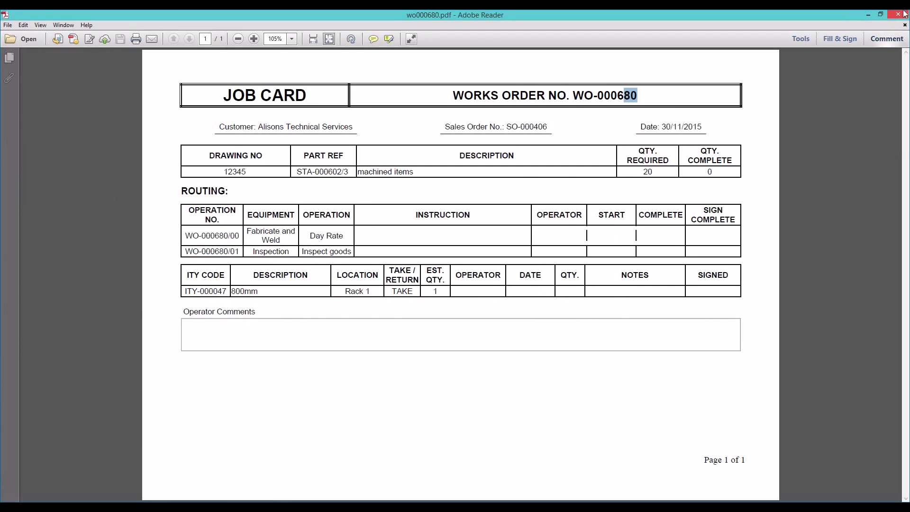
pyautogui.click(903, 14)
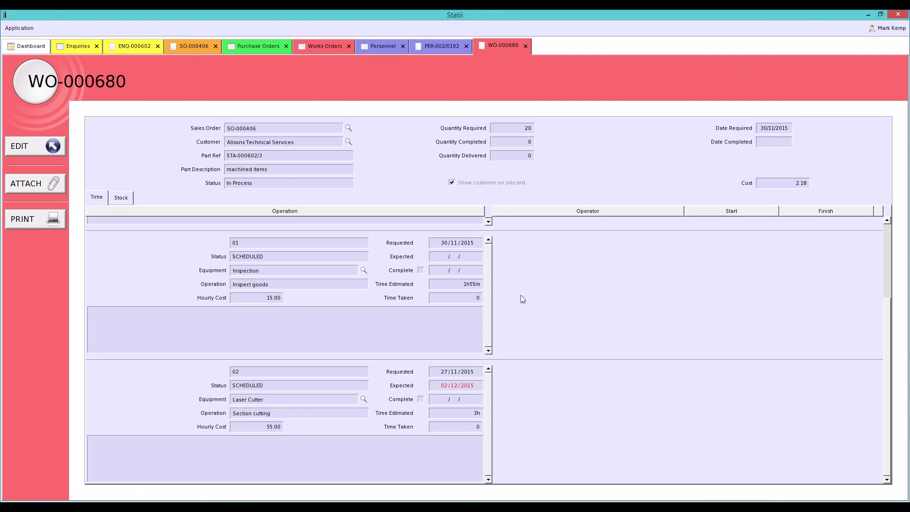
# Add the instruction "must be clean" to the Inspection operation of WO-000680.
pyautogui.click(26, 145)
pyautogui.click(181, 314)
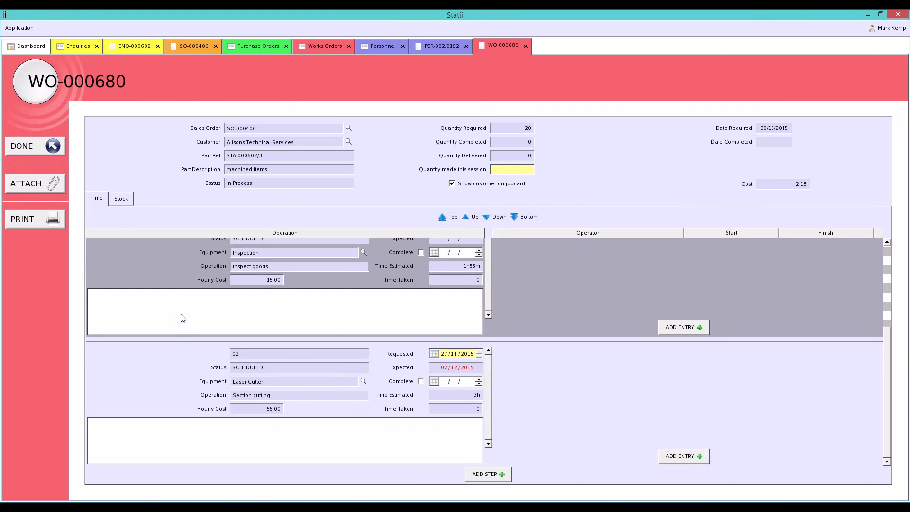
pyautogui.write('must be clean')
# Print the updated job card, review its operator, start time and inspection instruction, and close the PDF.
pyautogui.click(47, 218)
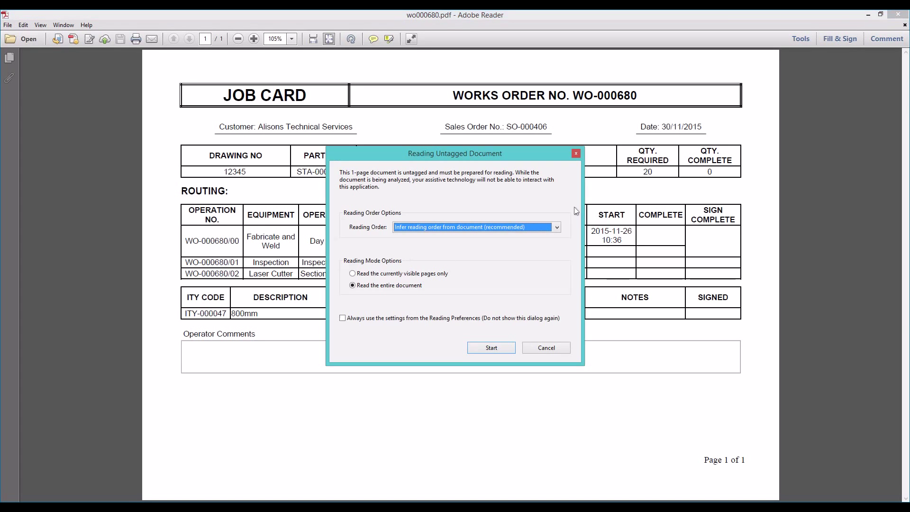
pyautogui.moveTo(536, 232); pyautogui.dragTo(609, 241)
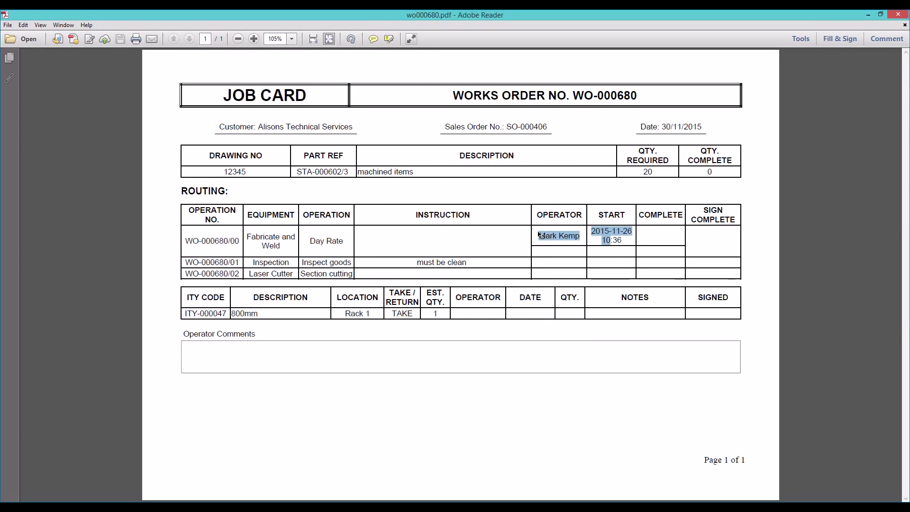
pyautogui.moveTo(417, 262); pyautogui.dragTo(469, 263)
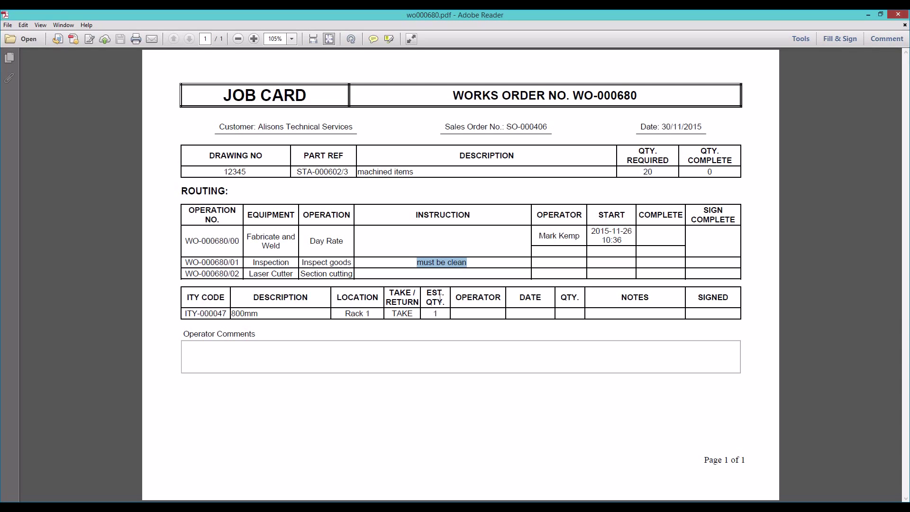
pyautogui.click(897, 14)
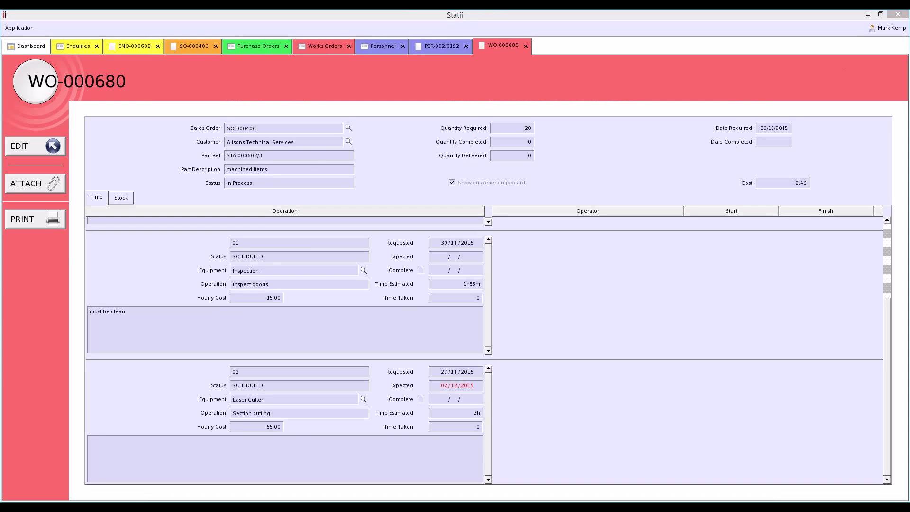
# Move the Laser Cutter step to first place in WO-000680's operations and open the Laser Cutter schedule from its expected date.
pyautogui.moveTo(885, 308); pyautogui.dragTo(885, 247)
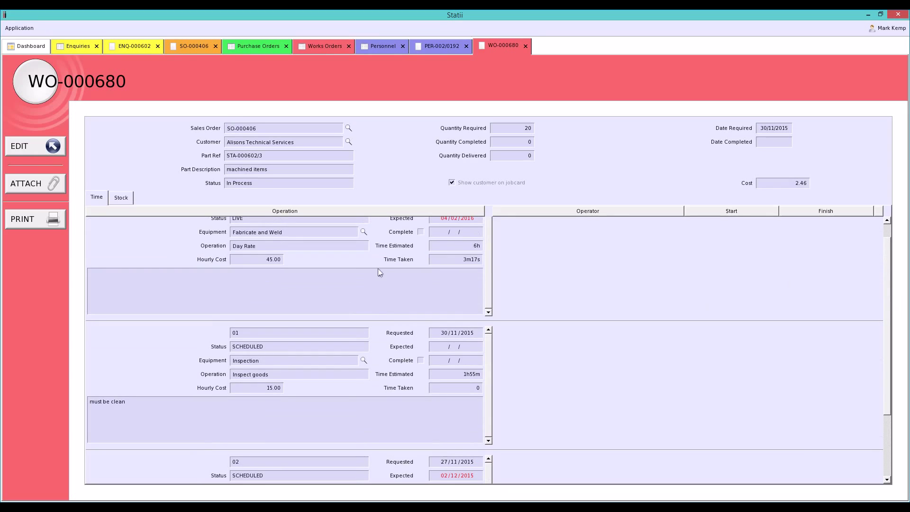
pyautogui.click(19, 148)
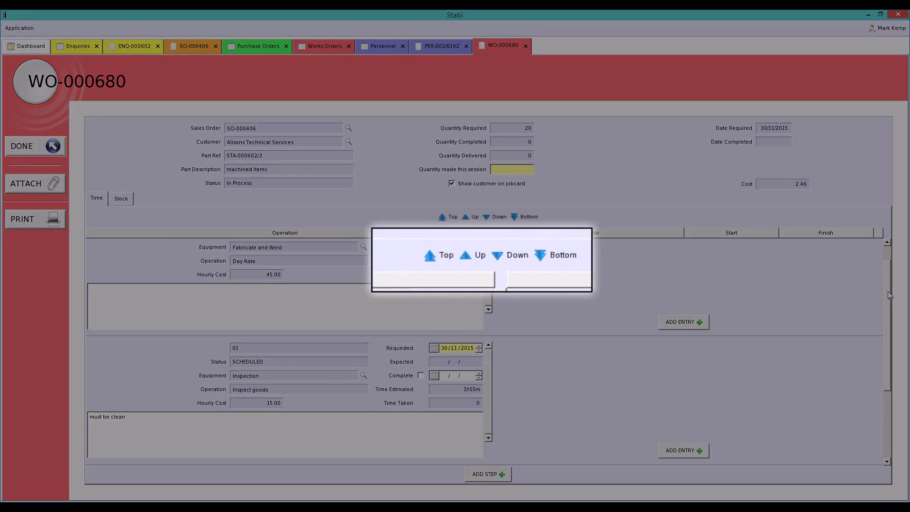
pyautogui.scroll(-3, 786, 383)
pyautogui.click(322, 415)
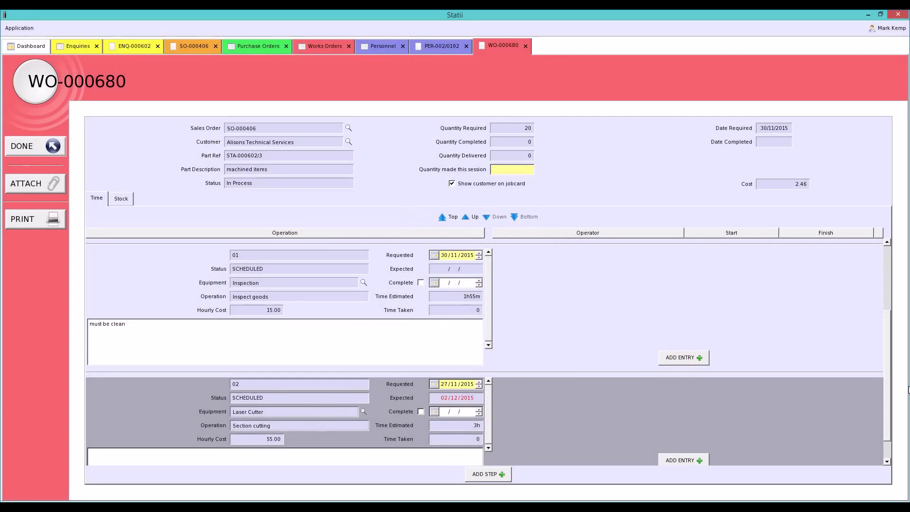
pyautogui.scroll(3, 889, 366)
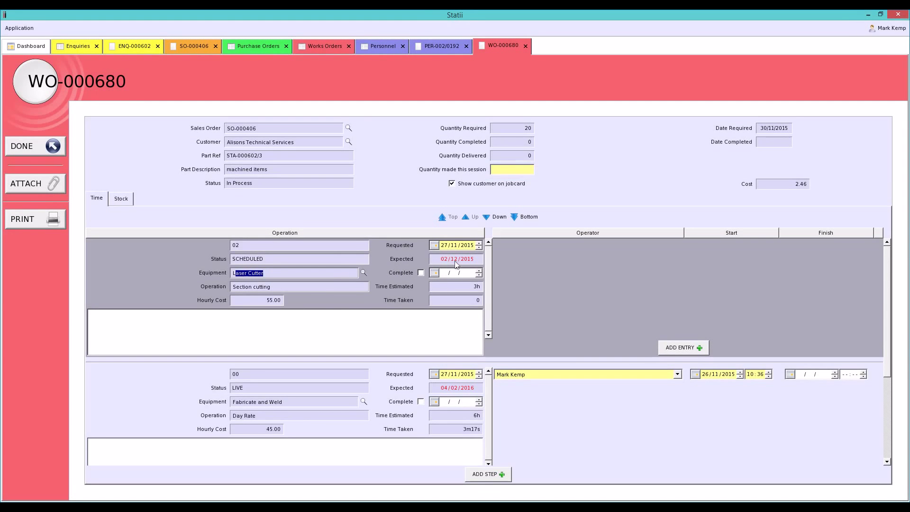
pyautogui.click(456, 262)
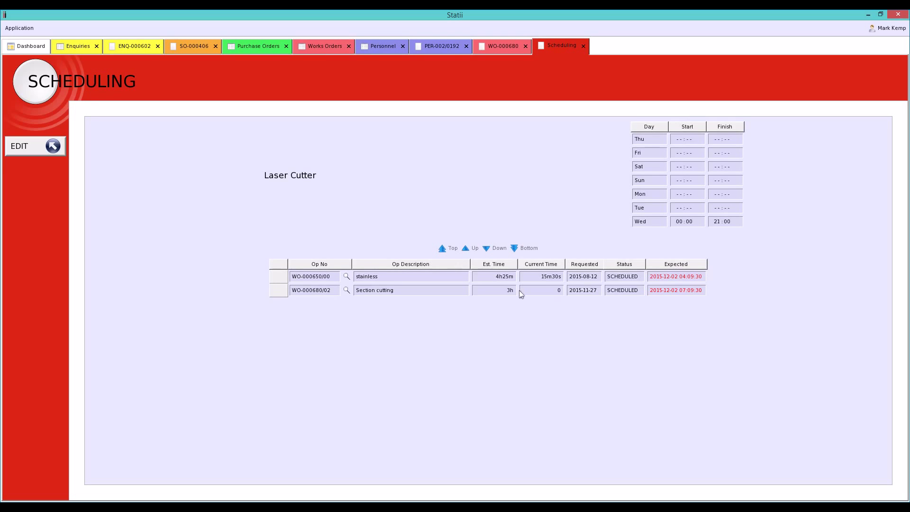
# Move the Section cutting operation to the top of the Laser Cutter schedule and close that schedule.
pyautogui.click(612, 291)
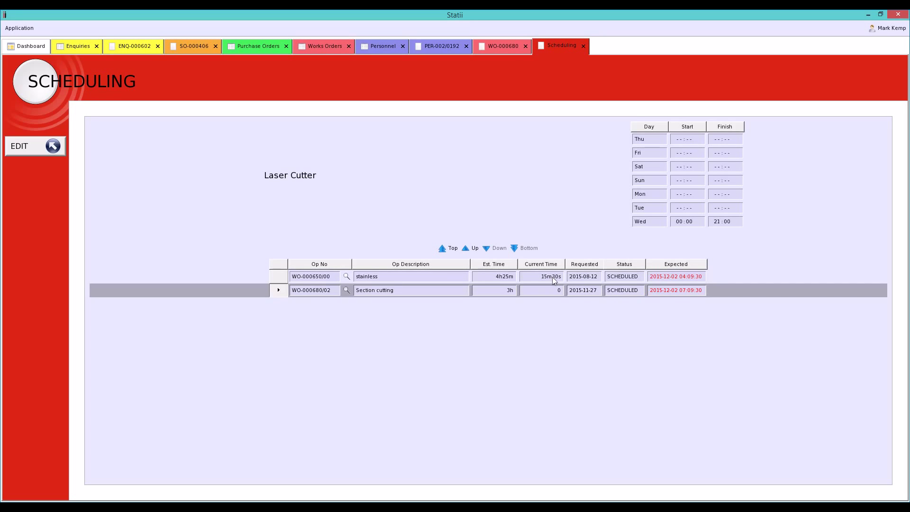
pyautogui.click(445, 248)
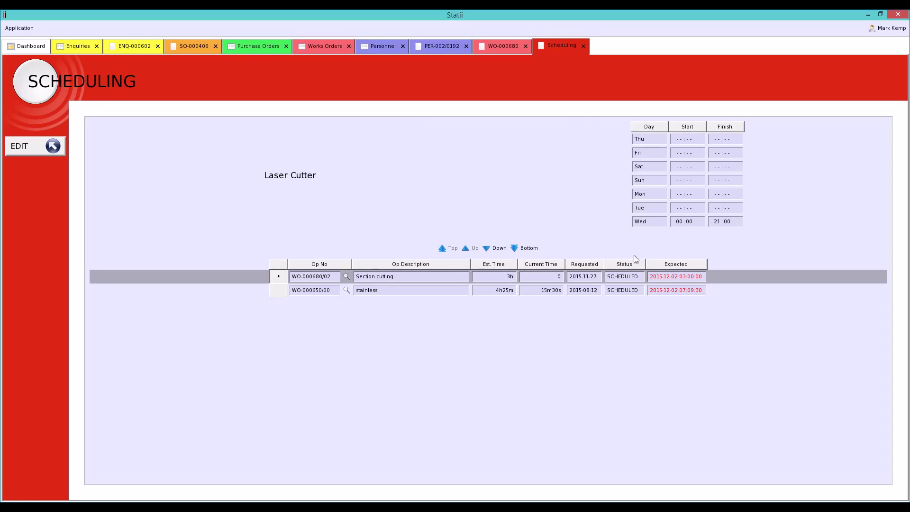
pyautogui.click(584, 46)
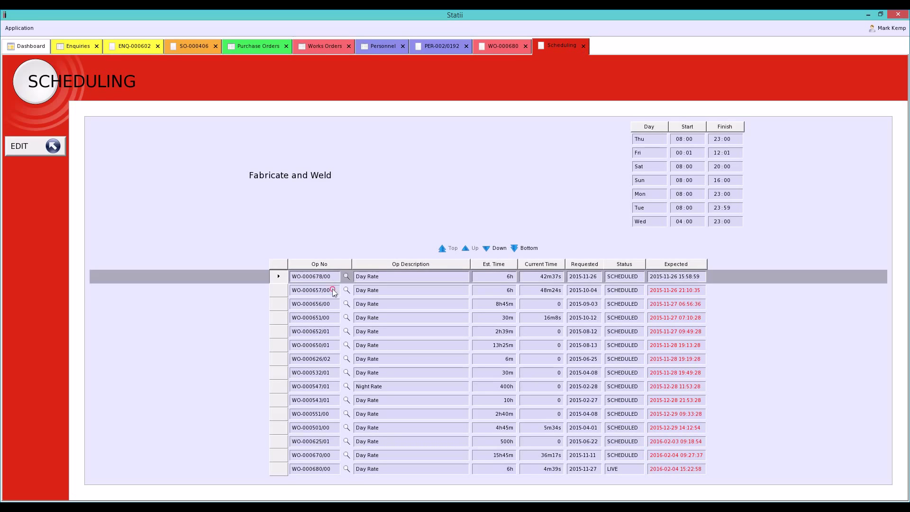
# Set Thursday's finish time to 08:00 in the Fabricate and Weld schedule and save it.
pyautogui.click(331, 317)
pyautogui.click(334, 331)
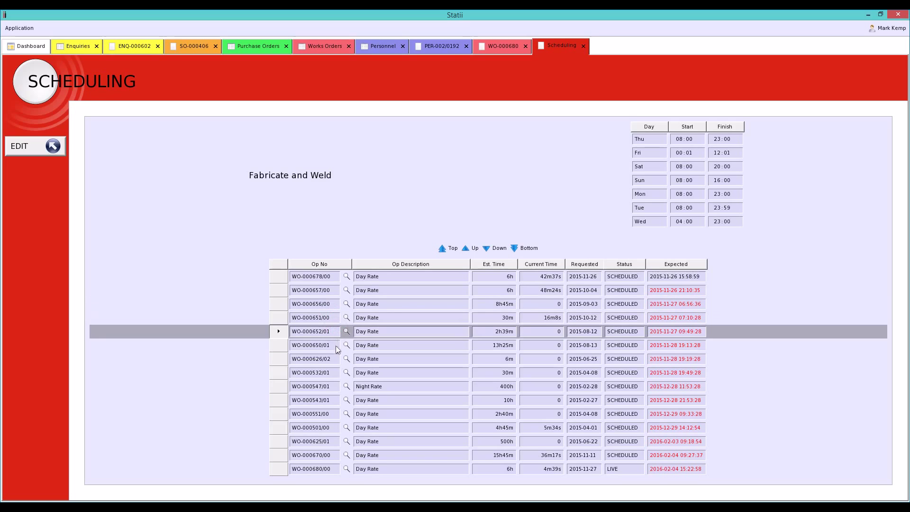
pyautogui.click(339, 345)
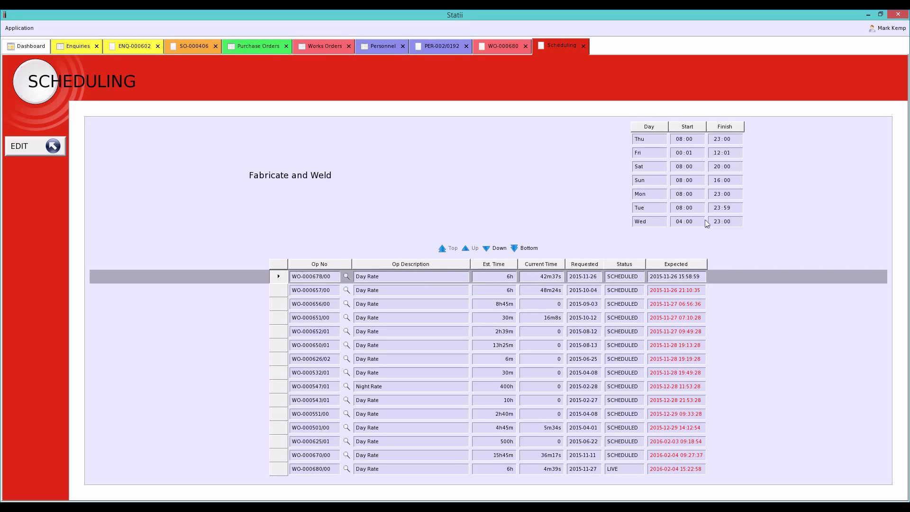
pyautogui.click(39, 153)
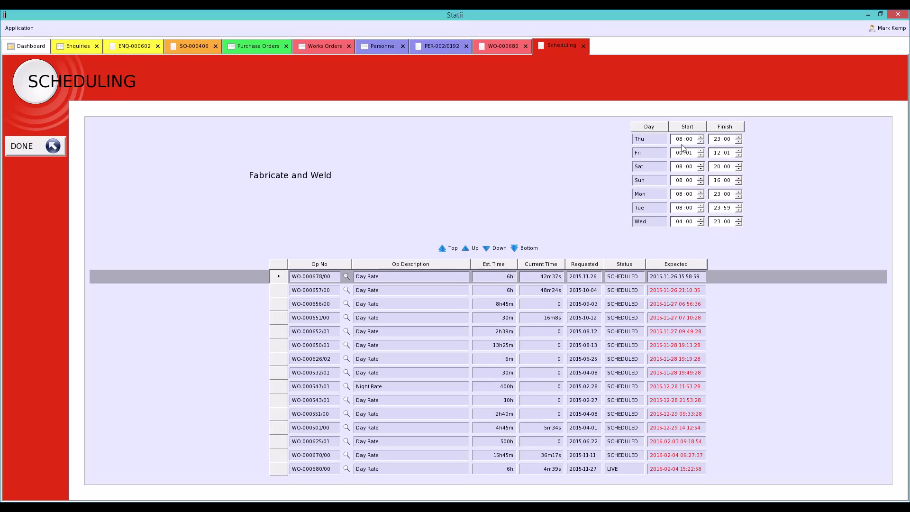
pyautogui.doubleClick(718, 143)
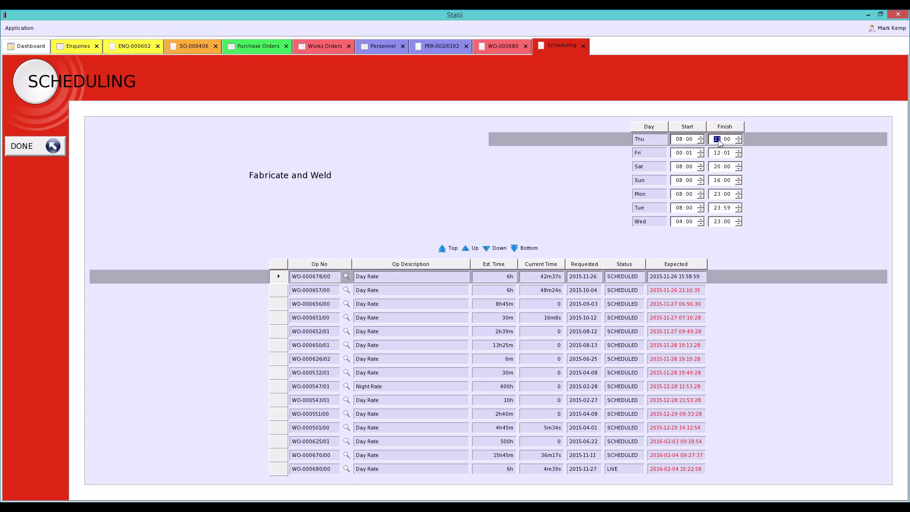
pyautogui.write('8')
pyautogui.click(28, 147)
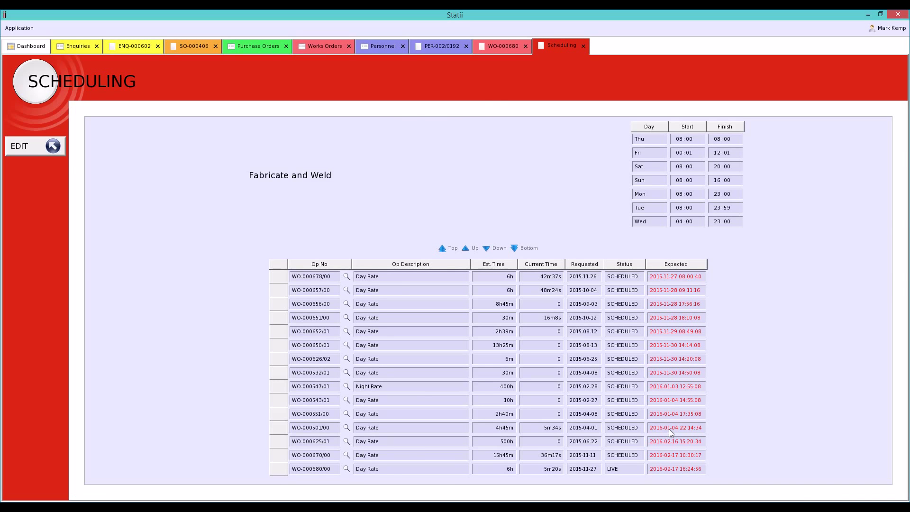
# Review the active operations in the overall scheduling list, including their estimated times and the total estimated hours.
pyautogui.hotkey('ctrl', 'Tab')
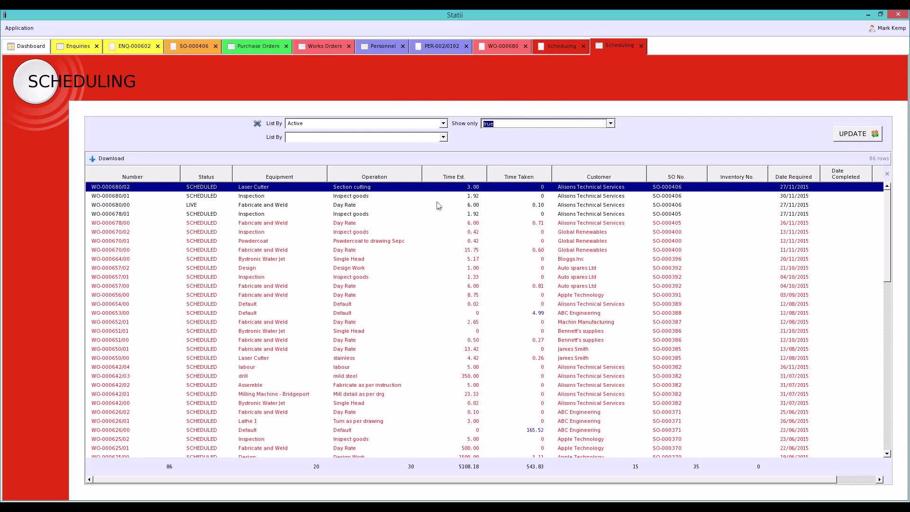
pyautogui.click(433, 196)
pyautogui.click(436, 207)
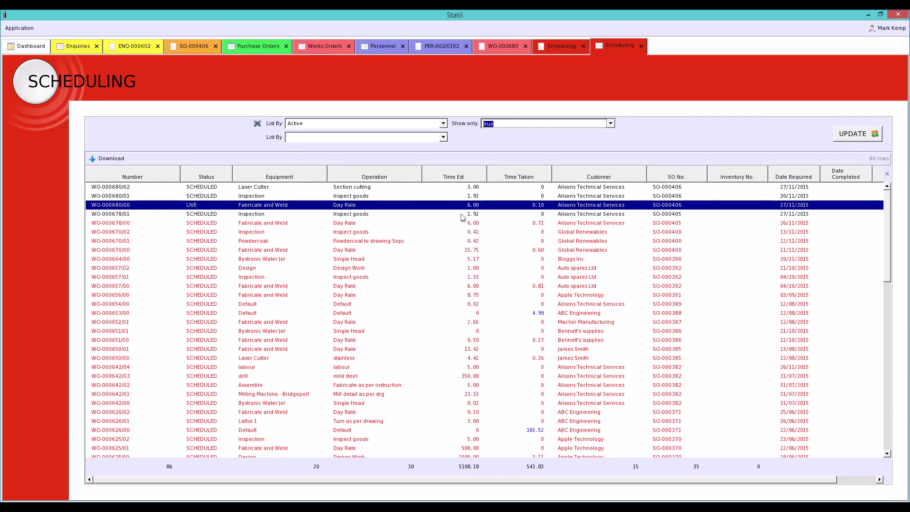
pyautogui.click(472, 468)
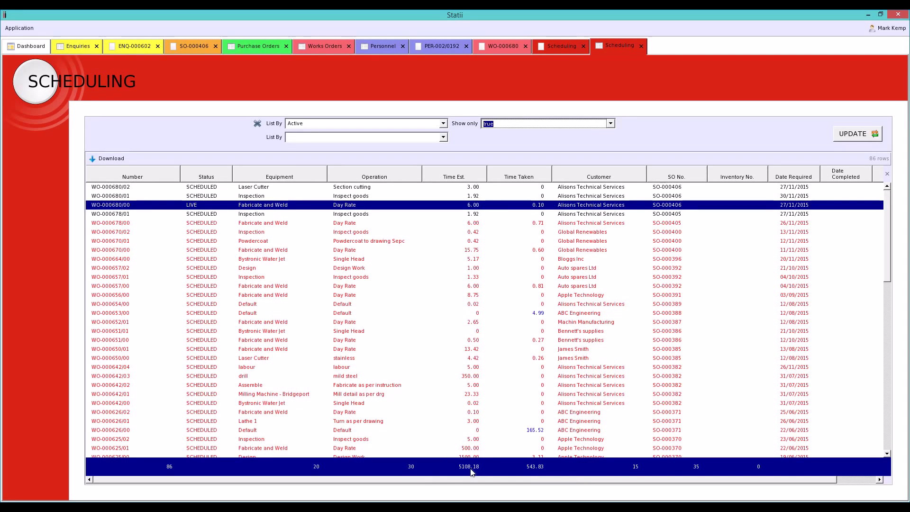
# List the active operations by Equipment, view the Bystronic Water Jet schedule and close it.
pyautogui.click(443, 137)
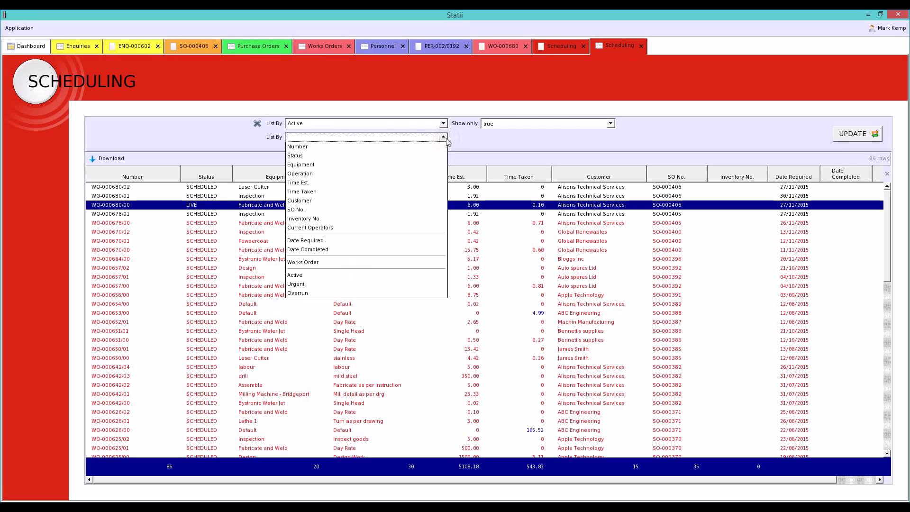
pyautogui.click(345, 165)
pyautogui.click(838, 141)
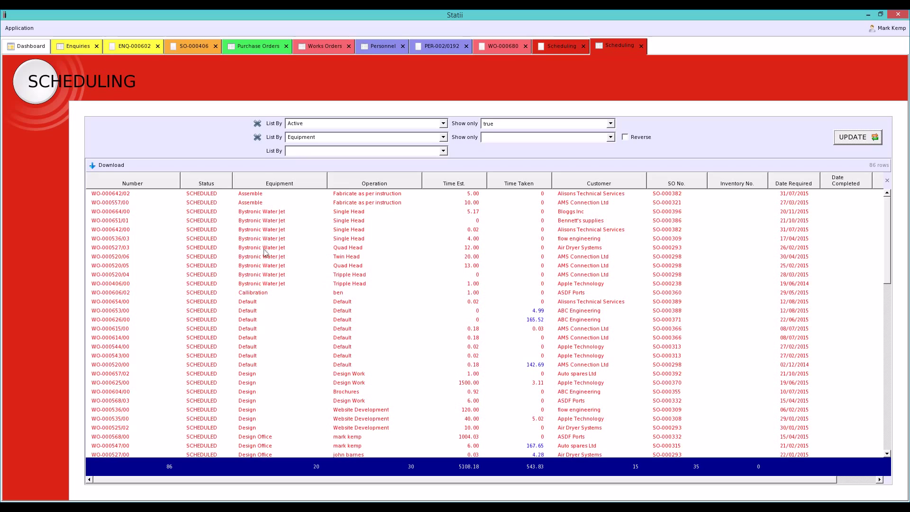
pyautogui.doubleClick(271, 238)
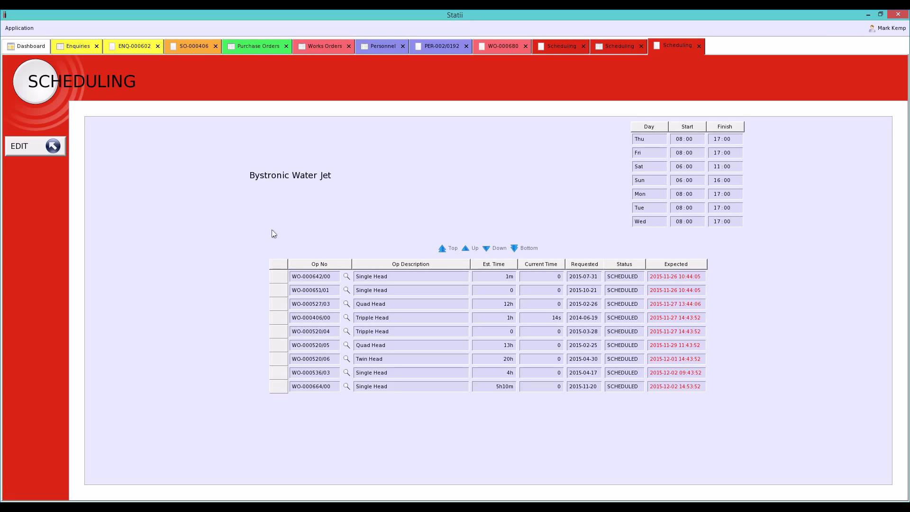
pyautogui.hotkey('ctrl', 'w')
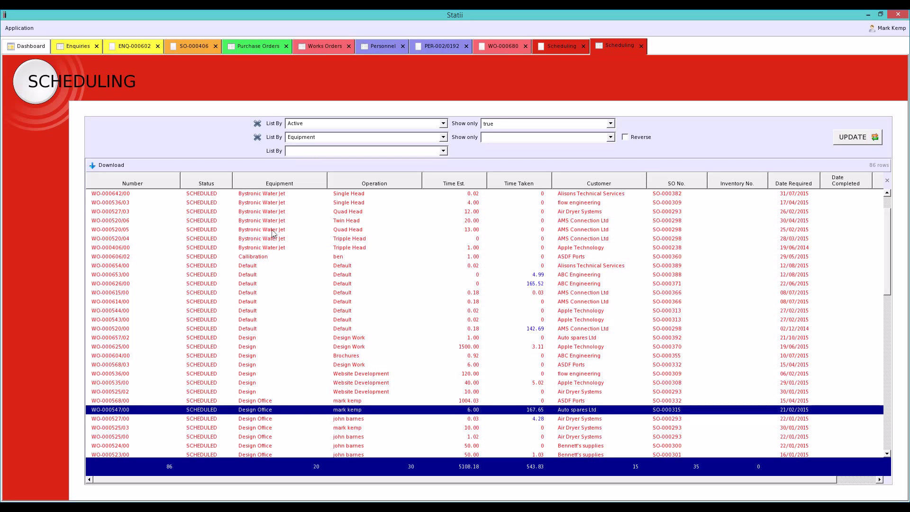
# Compare the time taken with the time estimated for the Default and Design Office operations, and close the scheduling list.
pyautogui.scroll(-3, 284, 235)
pyautogui.scroll(2, 545, 243)
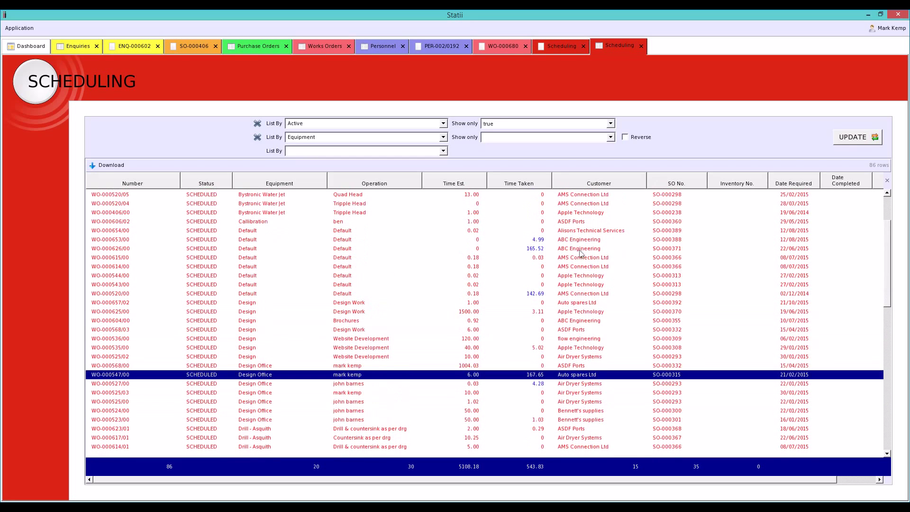
pyautogui.click(549, 242)
pyautogui.click(545, 250)
pyautogui.click(541, 295)
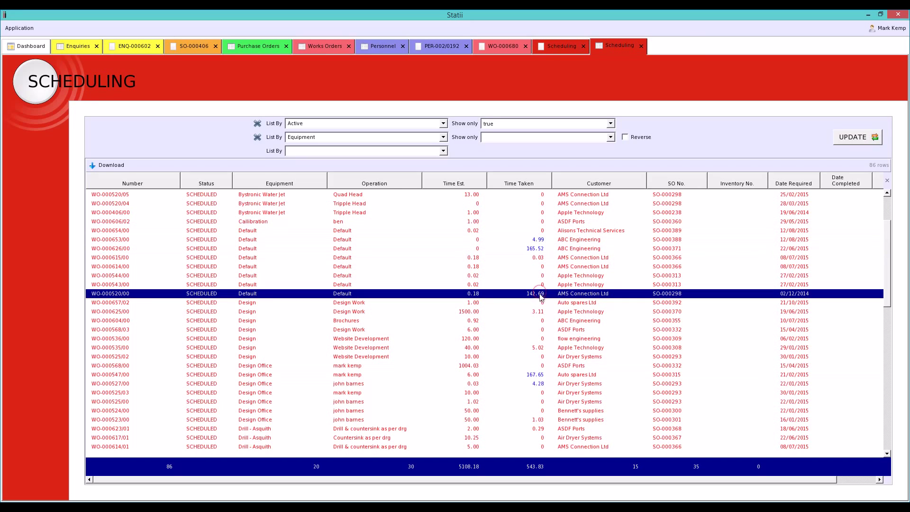
pyautogui.click(542, 376)
pyautogui.click(541, 384)
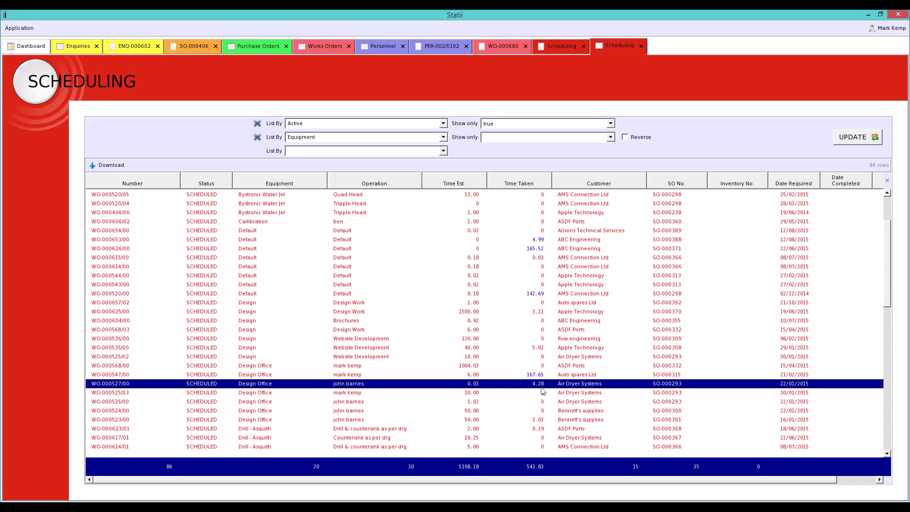
pyautogui.hotkey('ctrl', 'w')
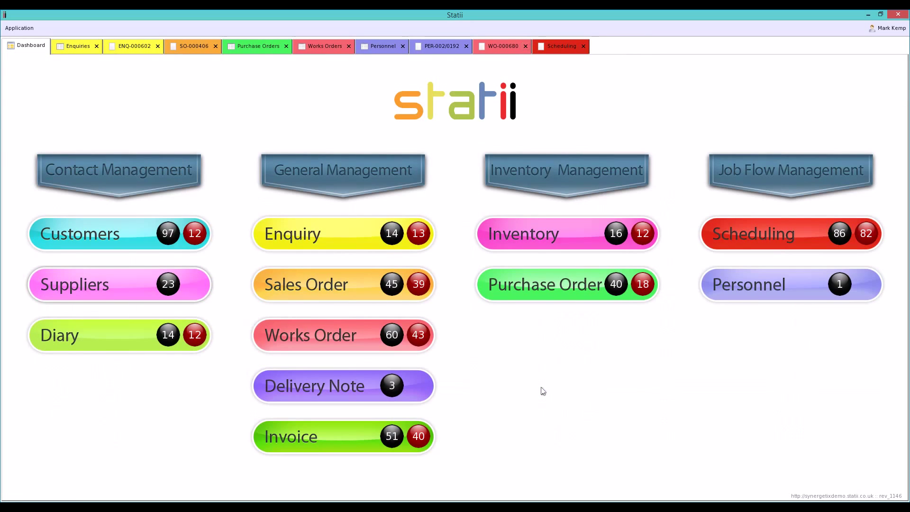
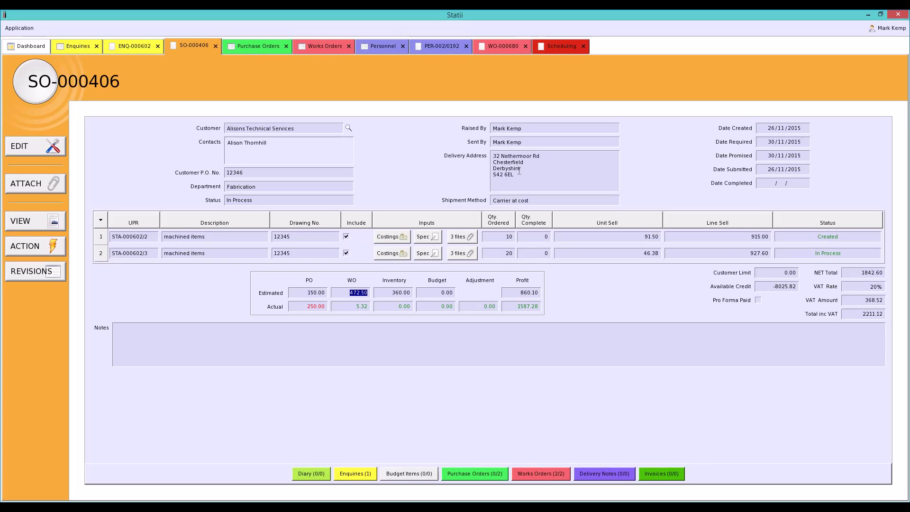
# Close the remaining schedule and, in the open works order, clock off the Fabricate and Weld entry and mark its operations complete on 26/11/2015.
pyautogui.click(519, 171)
pyautogui.click(583, 46)
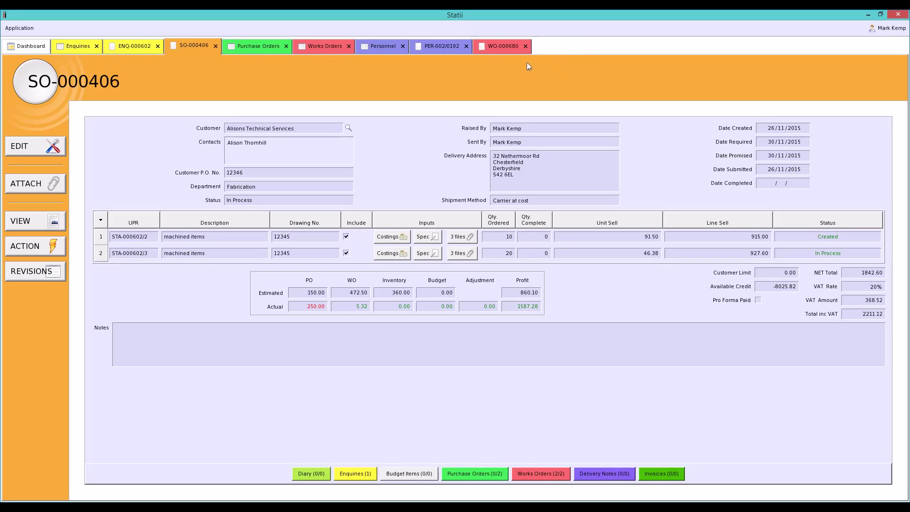
pyautogui.click(501, 49)
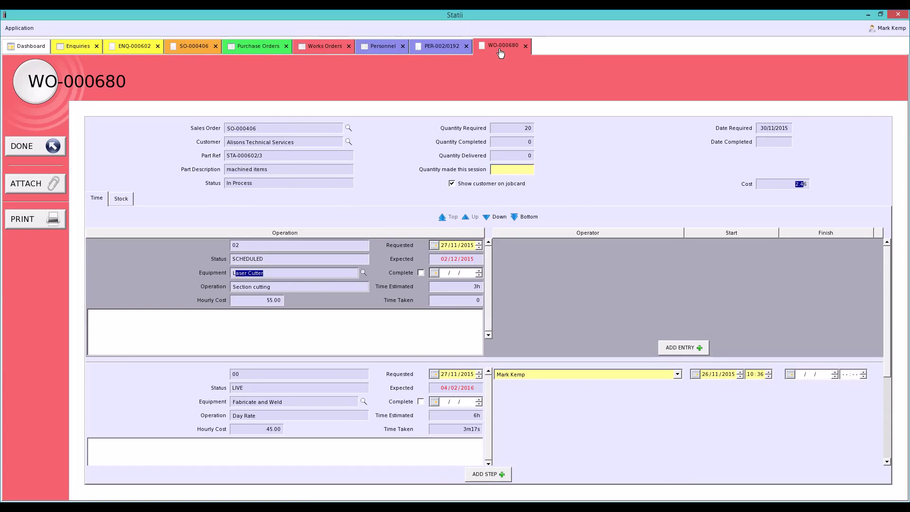
pyautogui.click(799, 374)
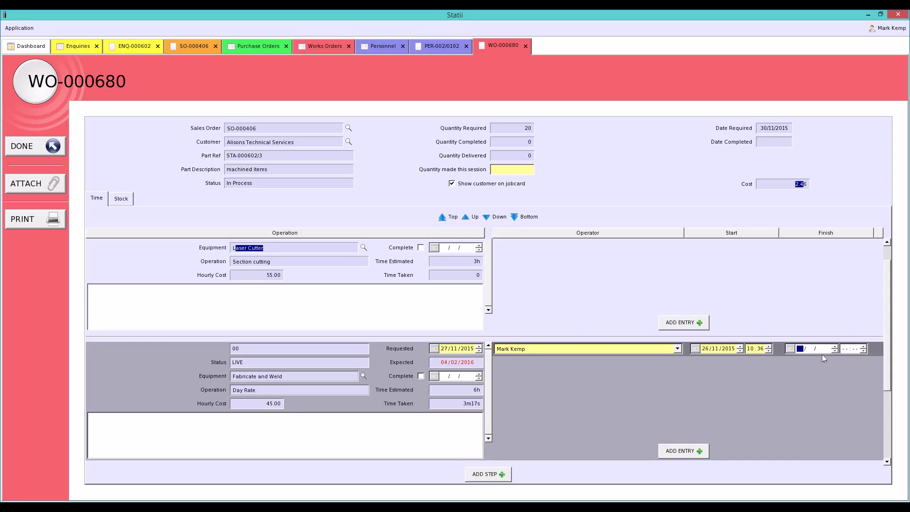
pyautogui.click(845, 351)
pyautogui.scroll(1, 885, 343)
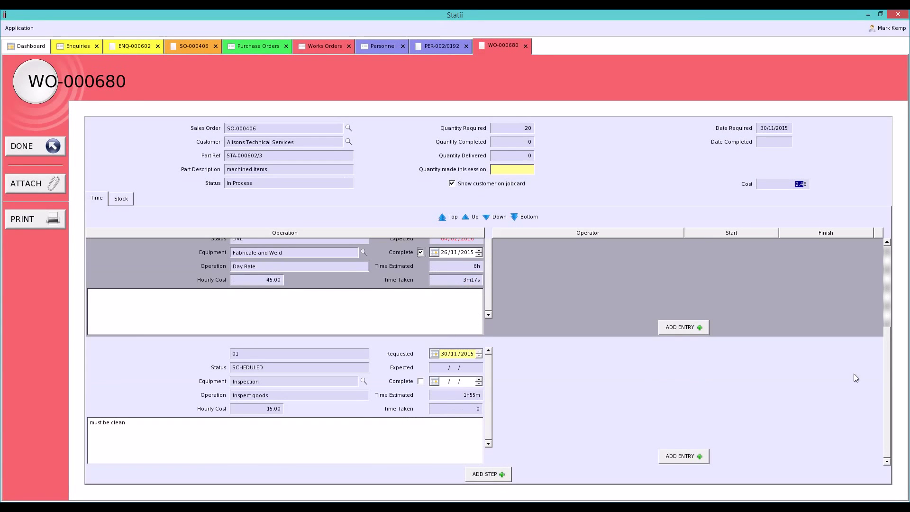
pyautogui.click(421, 380)
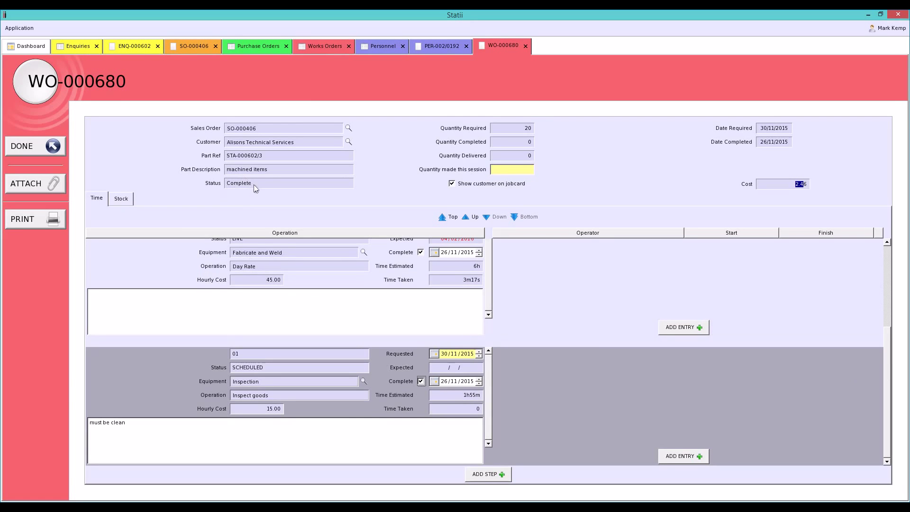
# Enter 20 as the quantity made this session on the completed works order and save it.
pyautogui.doubleClick(254, 184)
pyautogui.write('0')
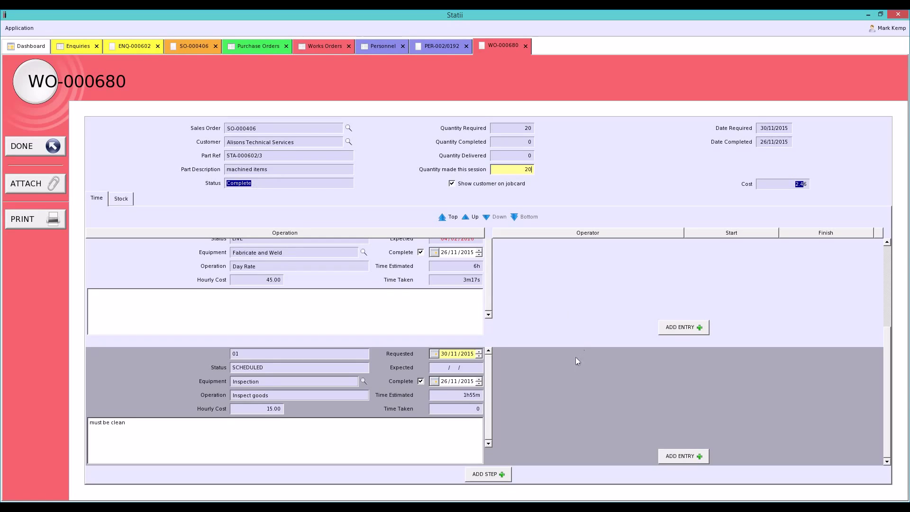
pyautogui.click(36, 152)
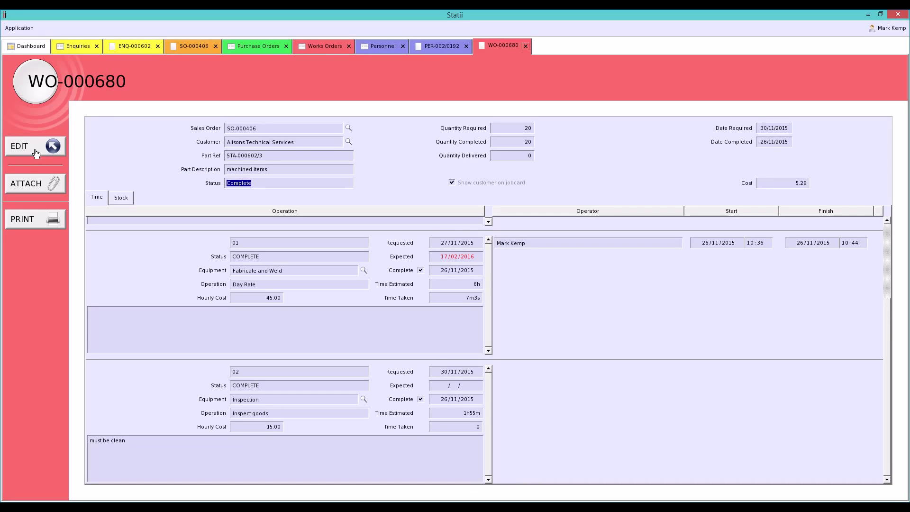
# Close the works order and personnel pages, complete the remaining line of the sales order, and check its actual purchase order cost.
pyautogui.click(525, 46)
pyautogui.click(466, 46)
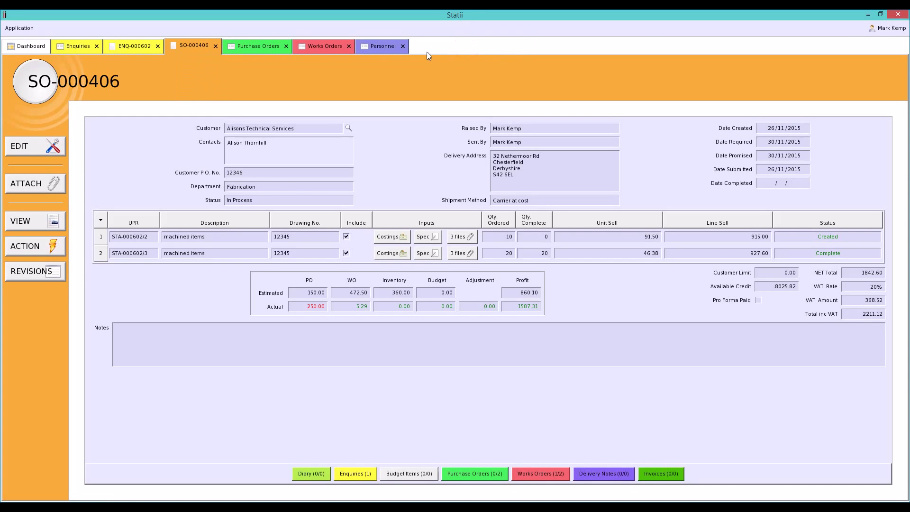
pyautogui.click(402, 46)
pyautogui.click(349, 46)
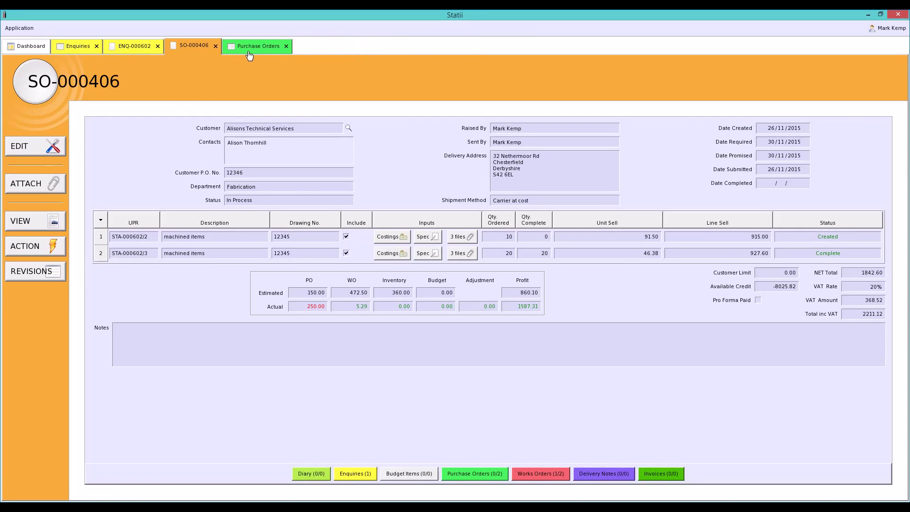
pyautogui.click(38, 250)
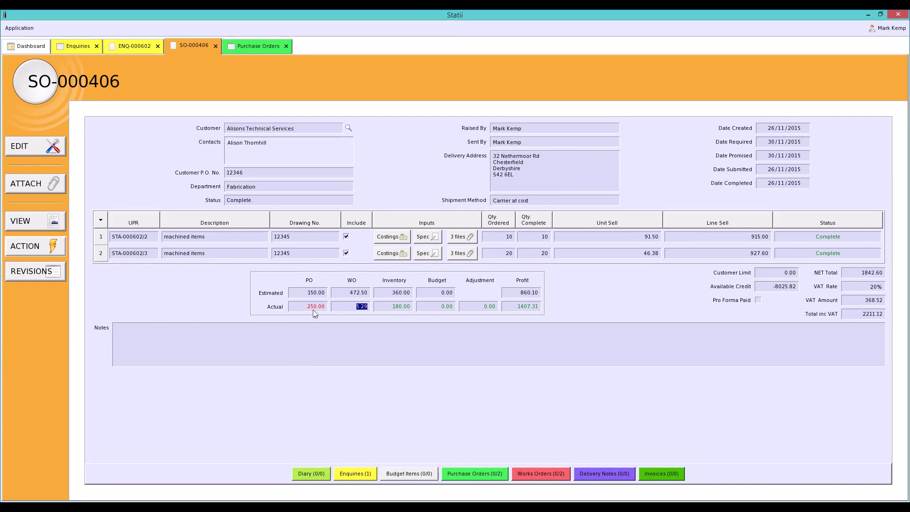
pyautogui.doubleClick(313, 307)
# List all sales orders with the status Complete.
pyautogui.click(37, 49)
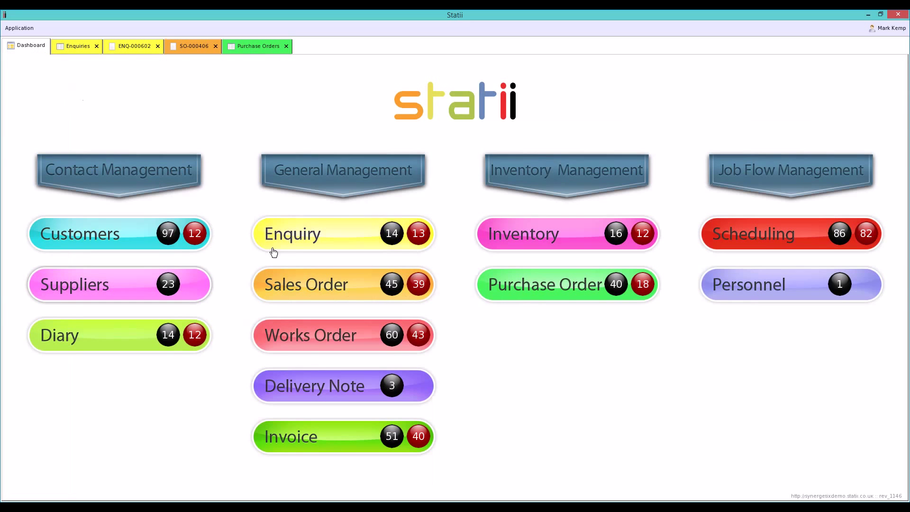
pyautogui.click(320, 281)
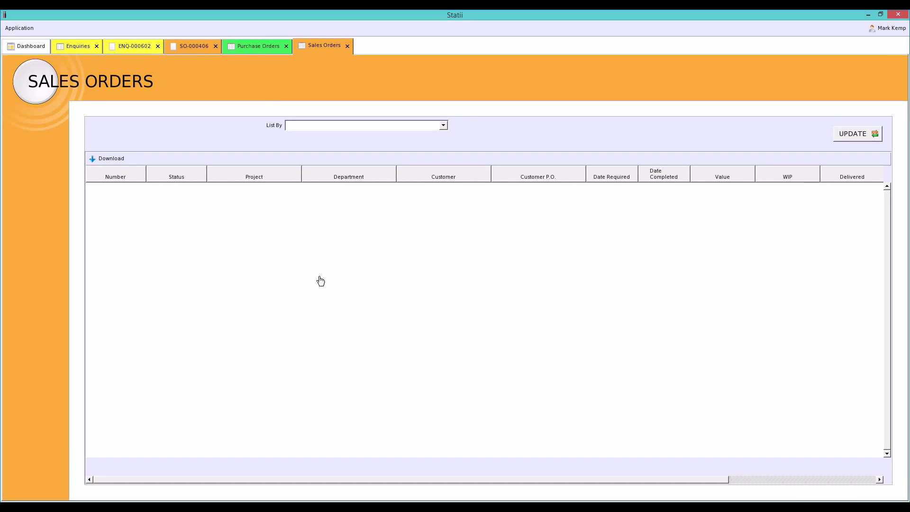
pyautogui.click(443, 125)
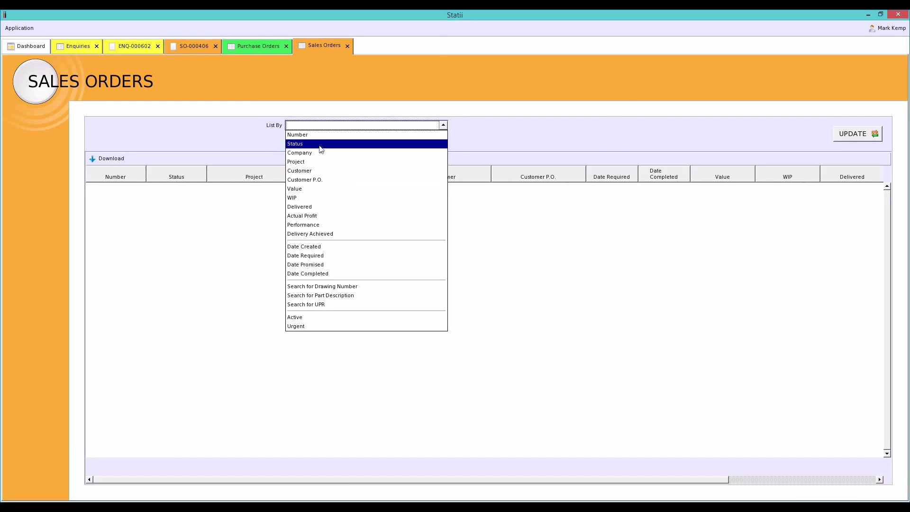
pyautogui.click(322, 144)
pyautogui.click(610, 124)
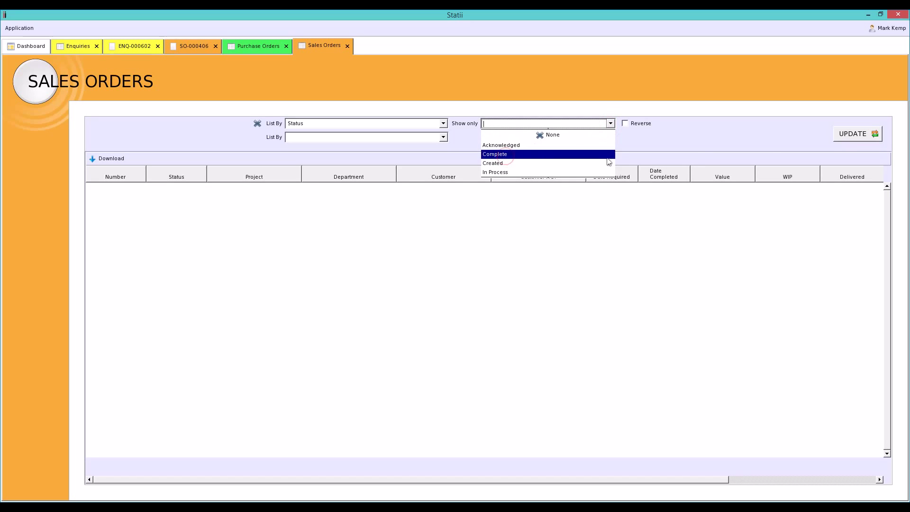
pyautogui.click(870, 134)
pyautogui.click(611, 122)
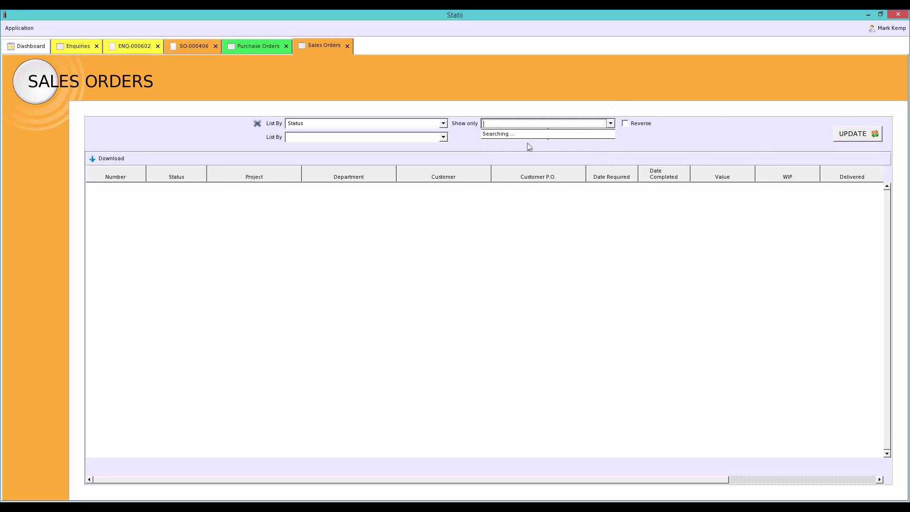
pyautogui.click(505, 157)
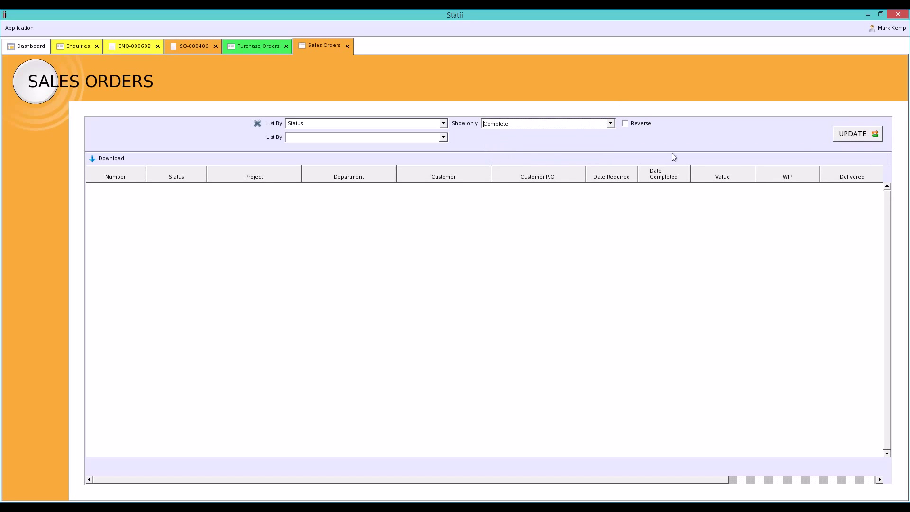
pyautogui.click(852, 134)
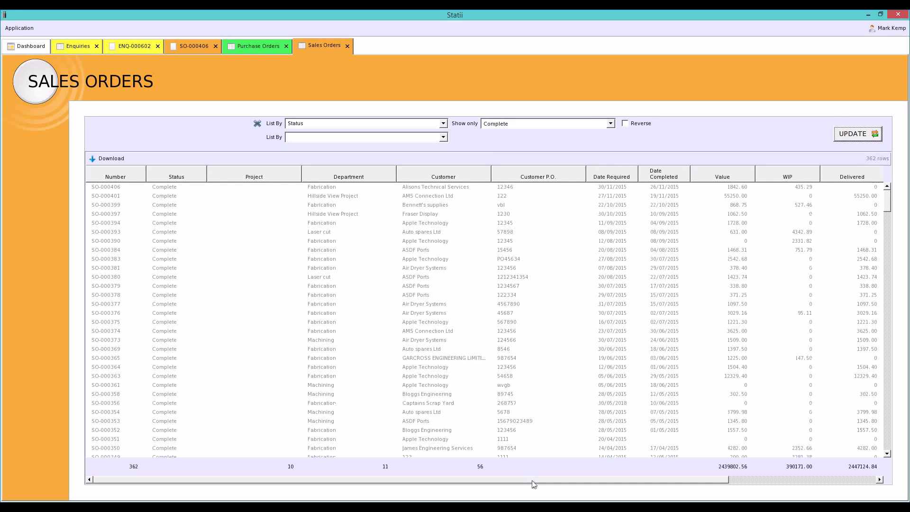
# Review the WIP, actual profit and performance of the completed sales orders, and check the estimated and actual costs of the AMS Connection Ltd order.
pyautogui.moveTo(532, 482); pyautogui.dragTo(654, 500)
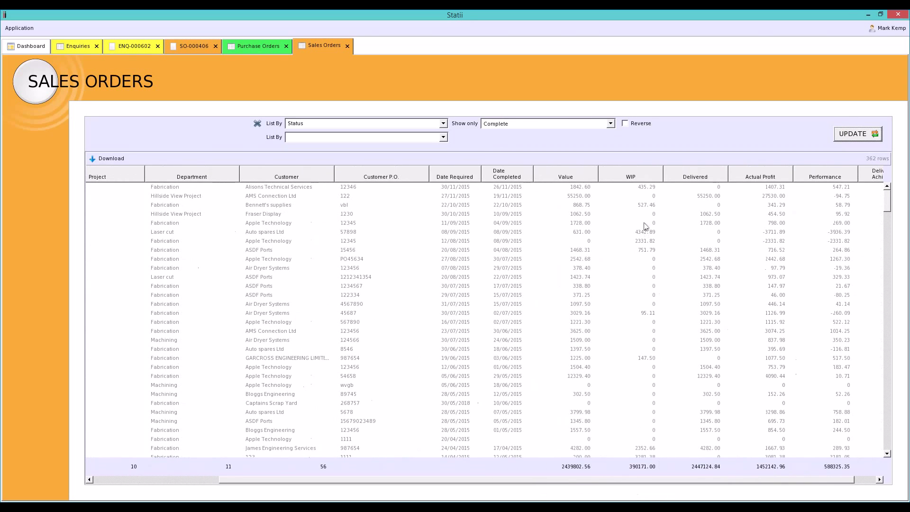
pyautogui.click(649, 206)
pyautogui.click(649, 233)
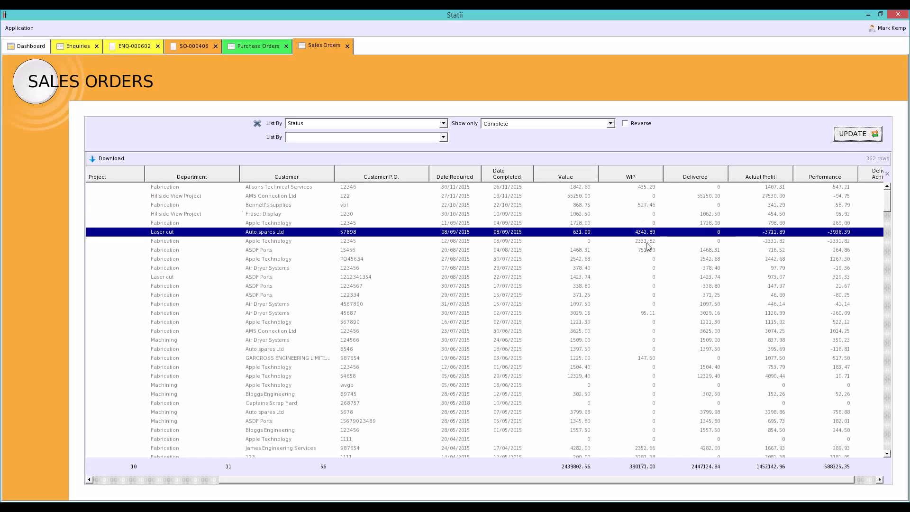
pyautogui.click(647, 242)
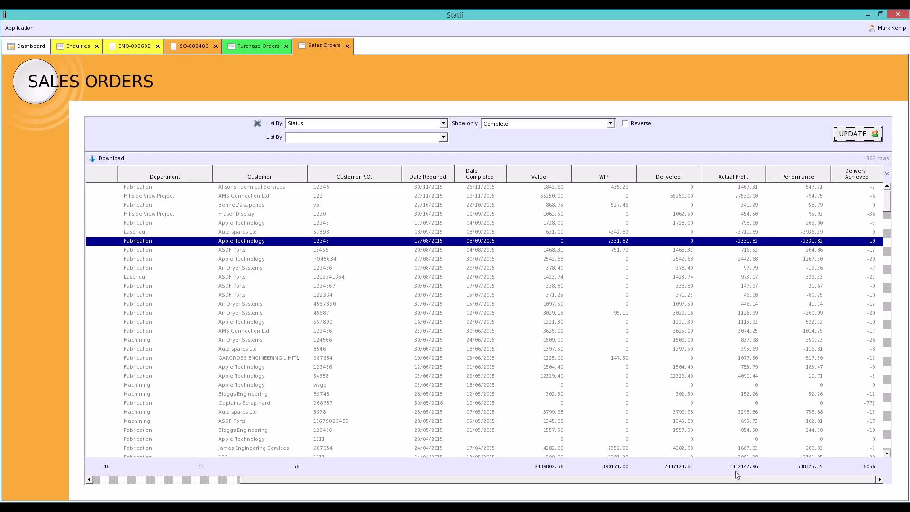
pyautogui.click(812, 189)
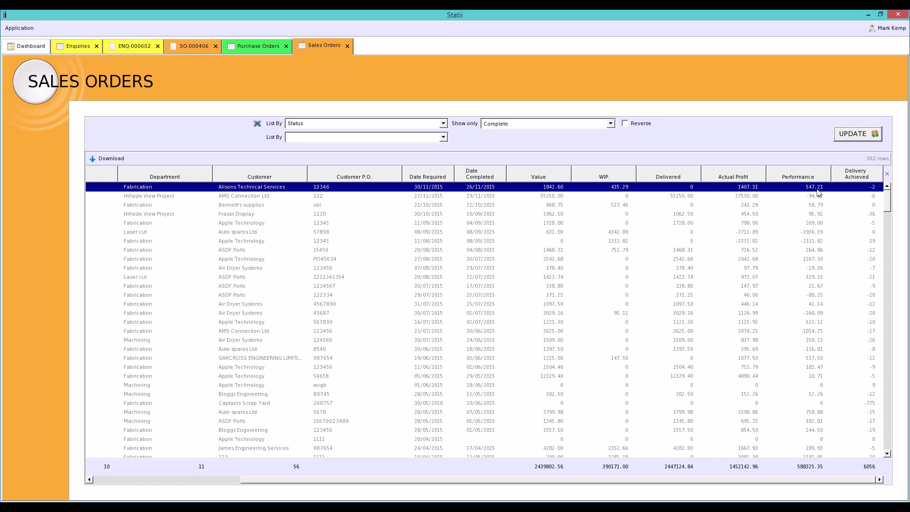
pyautogui.click(755, 196)
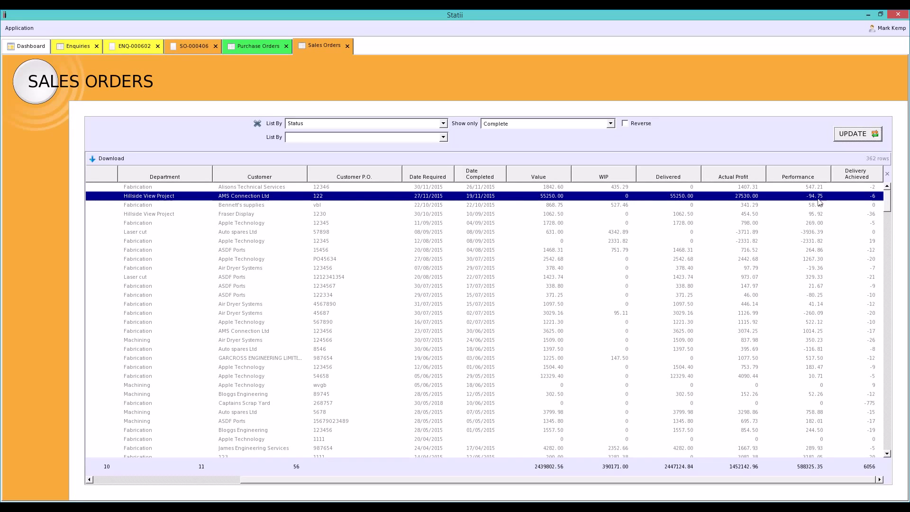
pyautogui.doubleClick(768, 196)
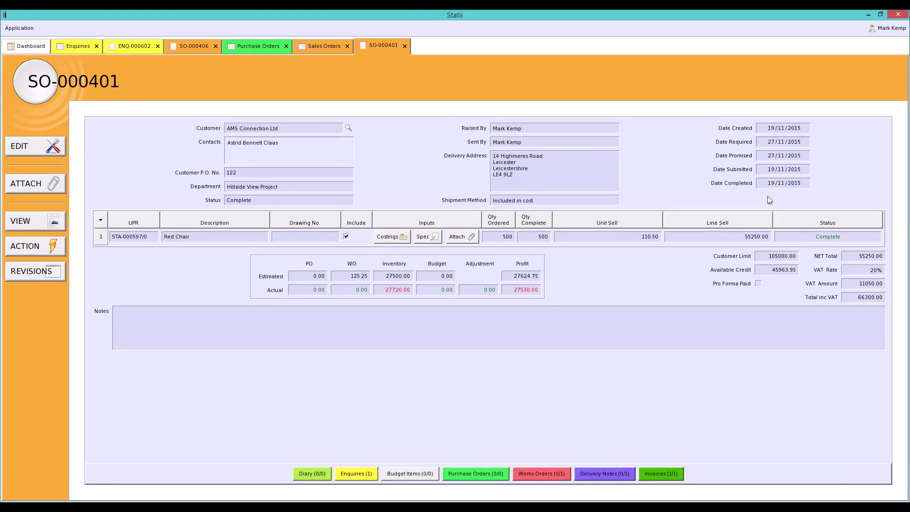
pyautogui.hotkey('ctrl', 'w')
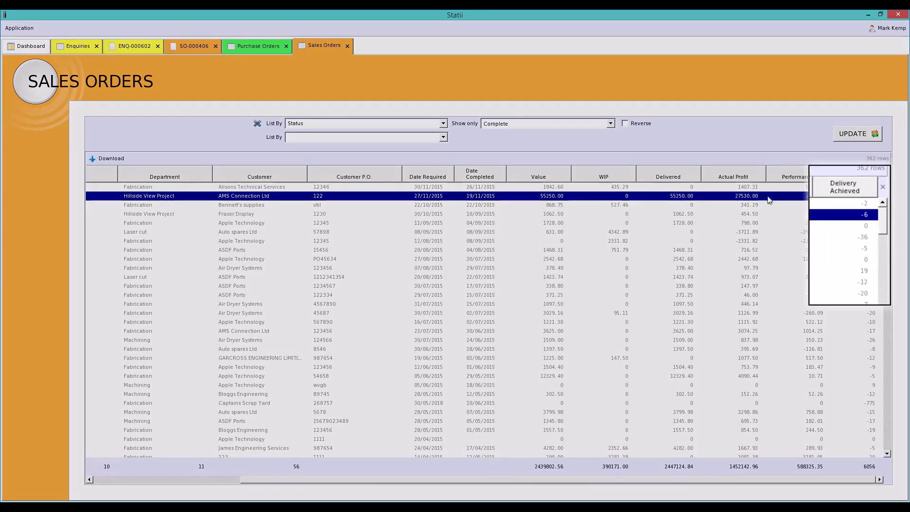
# Check the Delivery Achieved figures of the completed sales orders and close the sales orders list.
pyautogui.press('Up')
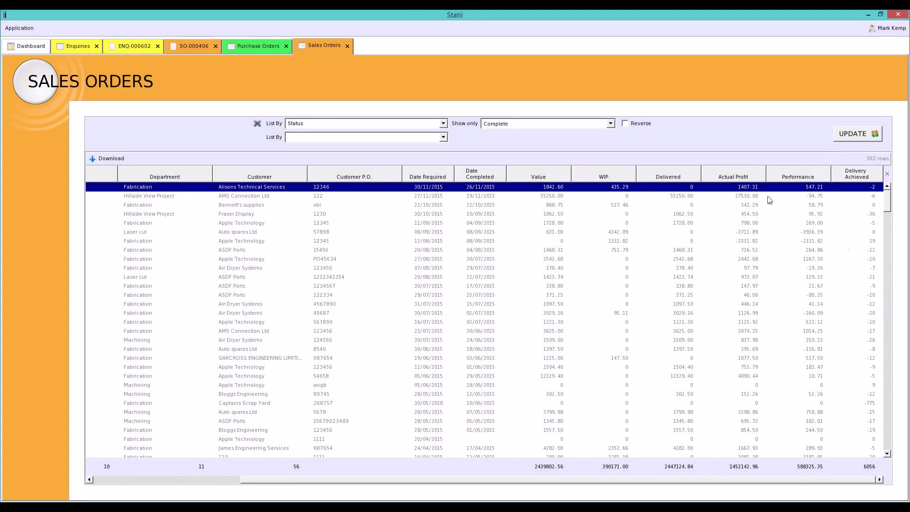
pyautogui.click(873, 240)
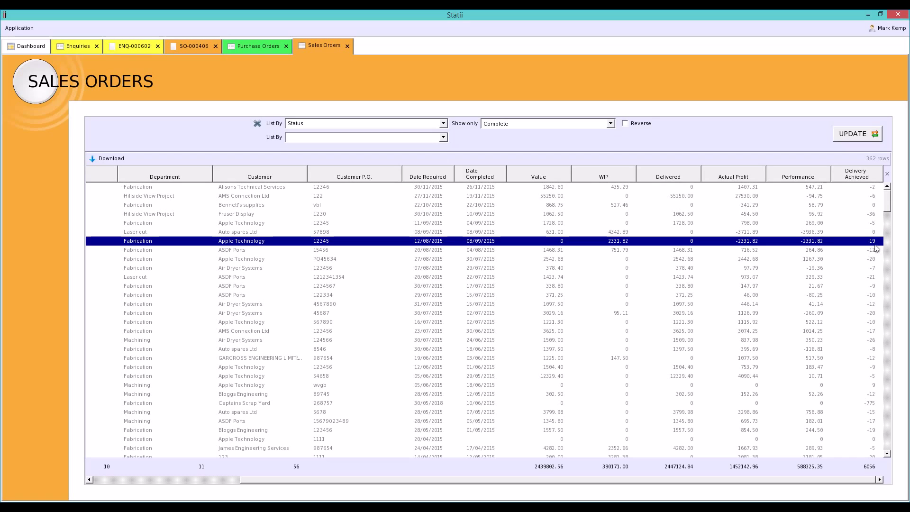
pyautogui.click(138, 478)
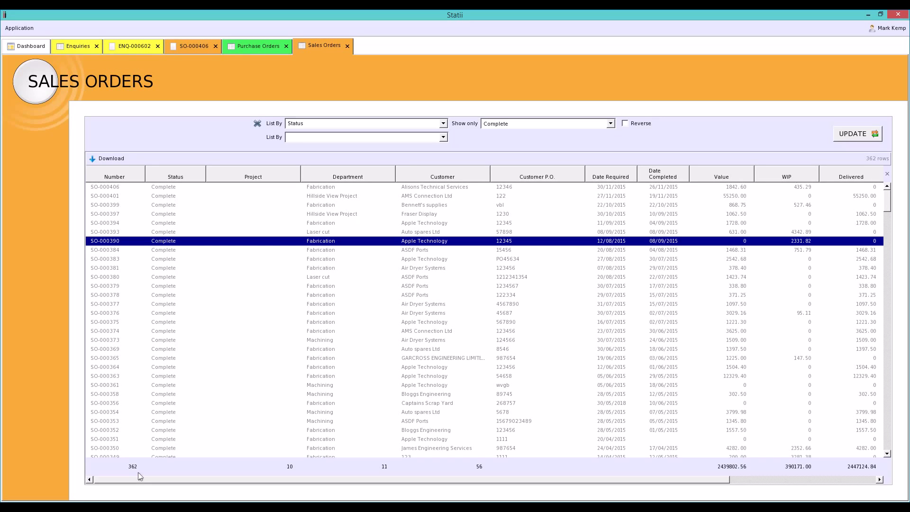
pyautogui.hotkey('ctrl', 'w')
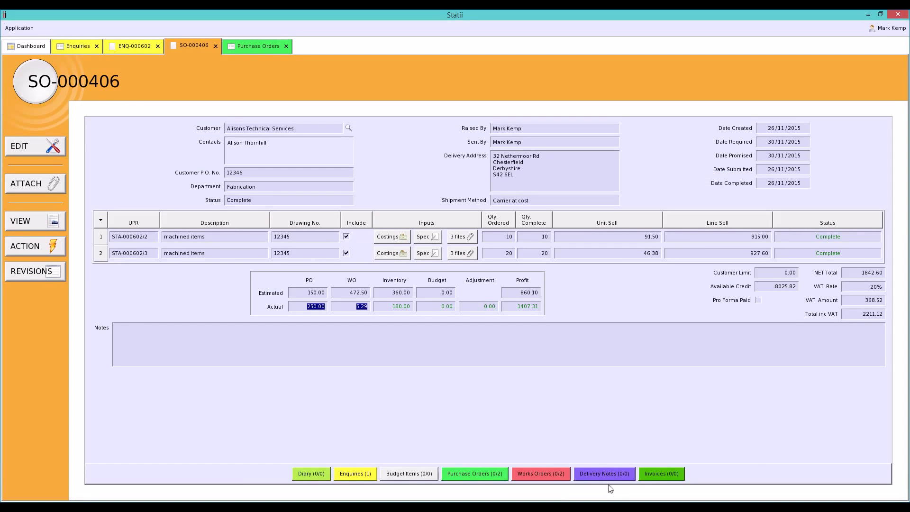
# Create a delivery note for the Alisons Technical Services sales order with TNT as the shipment method.
pyautogui.click(615, 476)
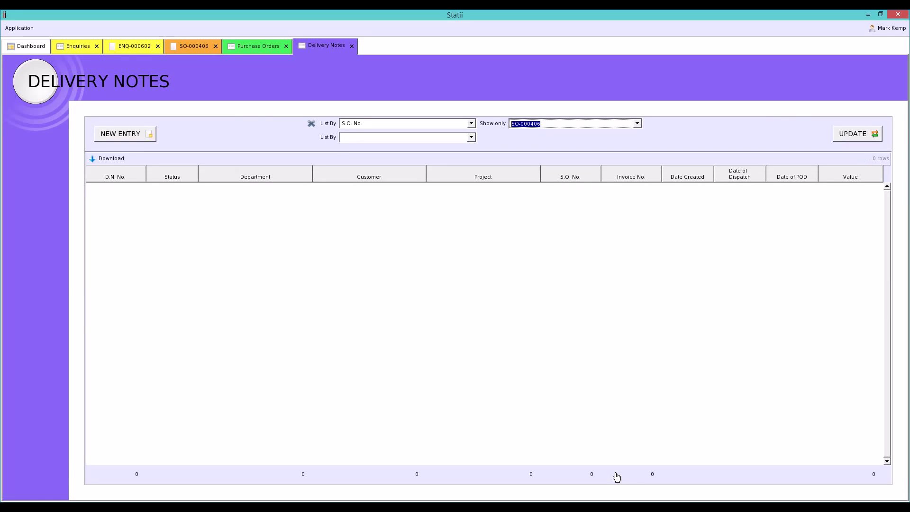
pyautogui.click(138, 138)
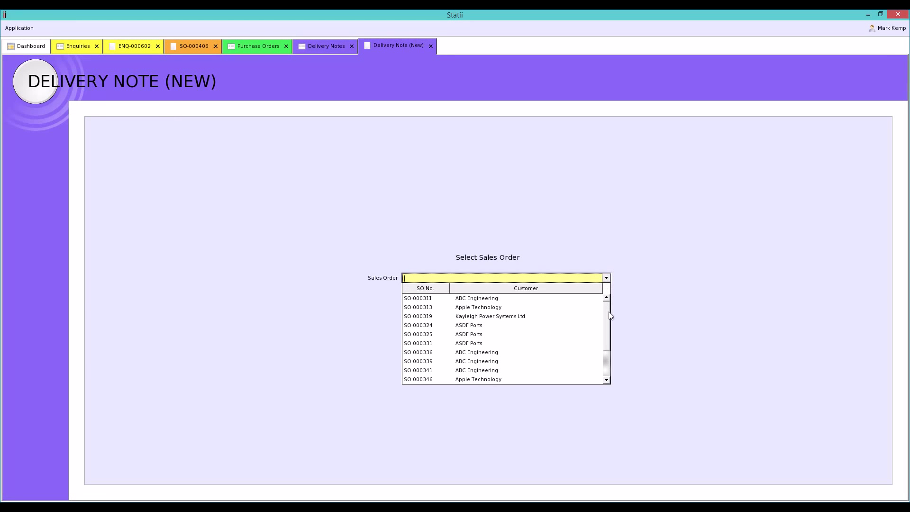
pyautogui.moveTo(610, 316); pyautogui.dragTo(610, 341)
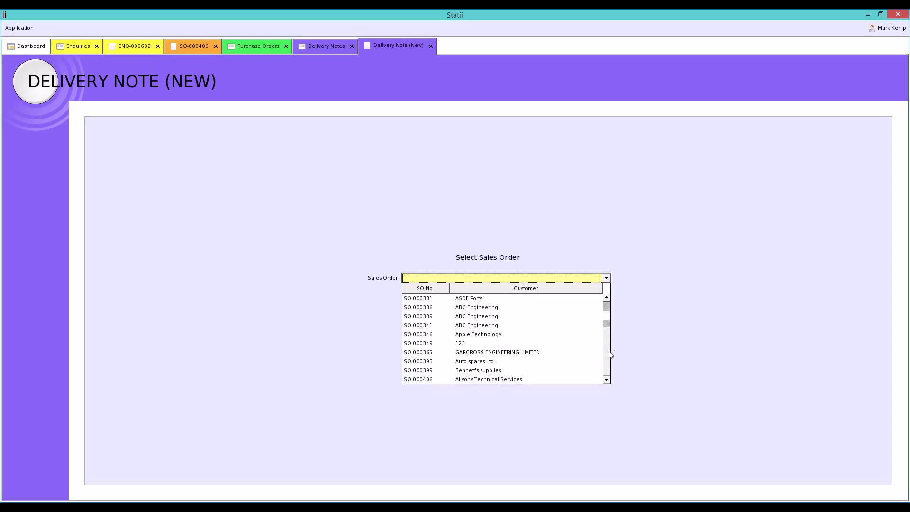
pyautogui.click(436, 379)
pyautogui.click(490, 306)
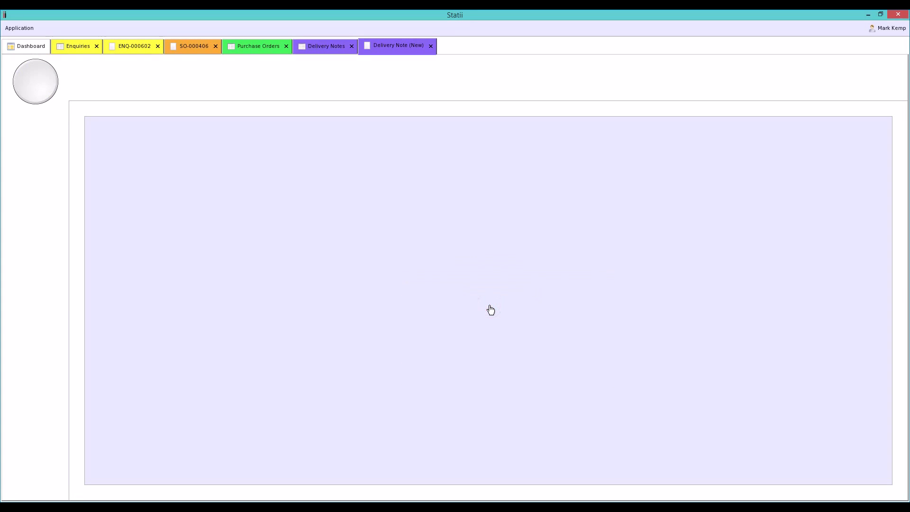
pyautogui.press('Down')
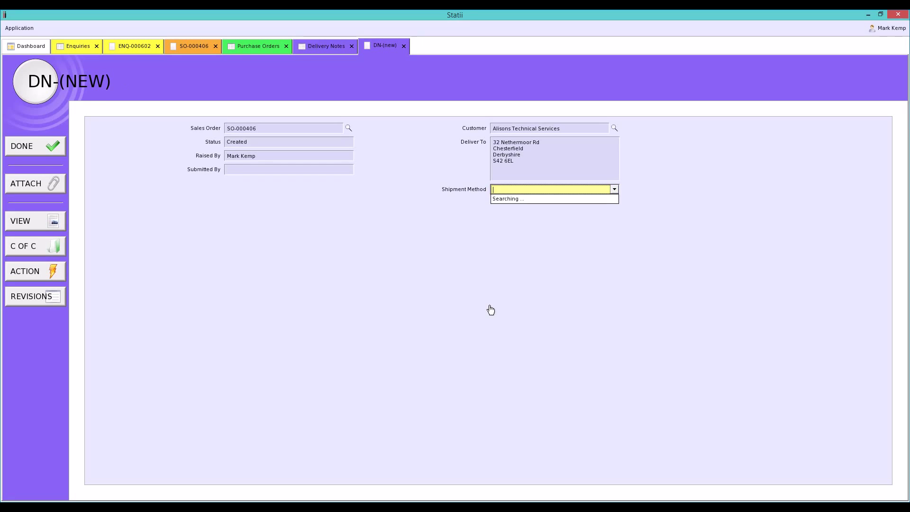
pyautogui.press('Return')
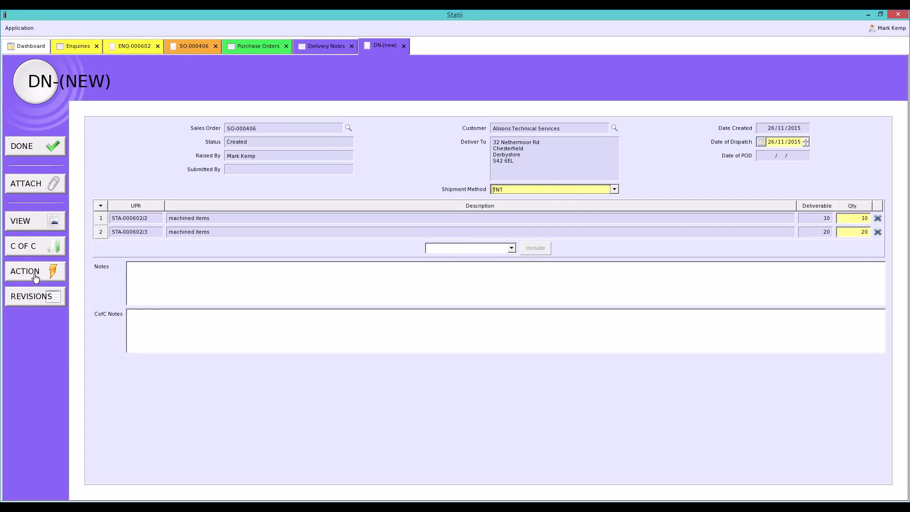
# Submit the delivery note despite the exceeded credit limit and read through its PDF.
pyautogui.click(38, 277)
pyautogui.click(441, 269)
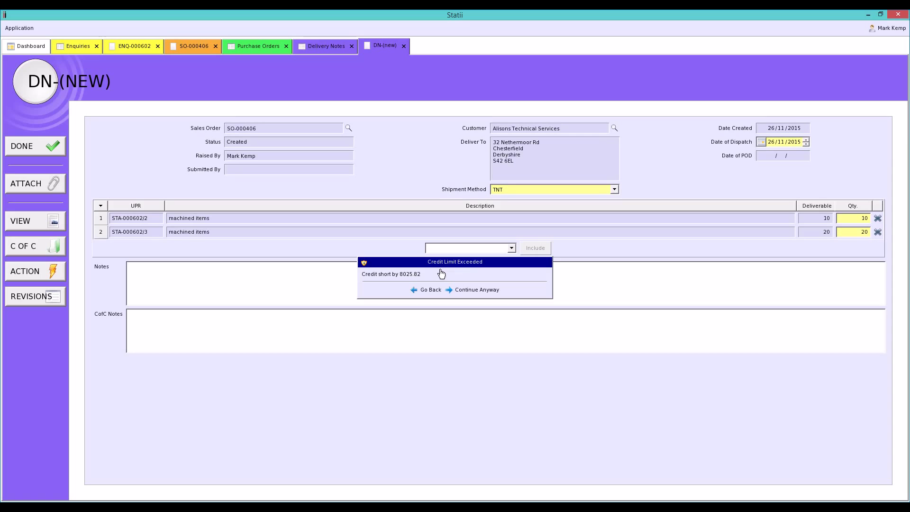
pyautogui.press('Return')
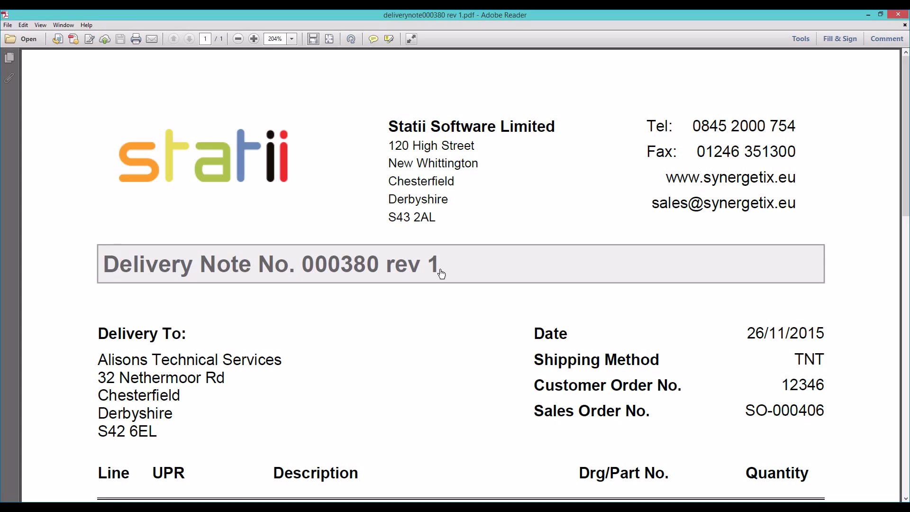
pyautogui.scroll(-6, 441, 273)
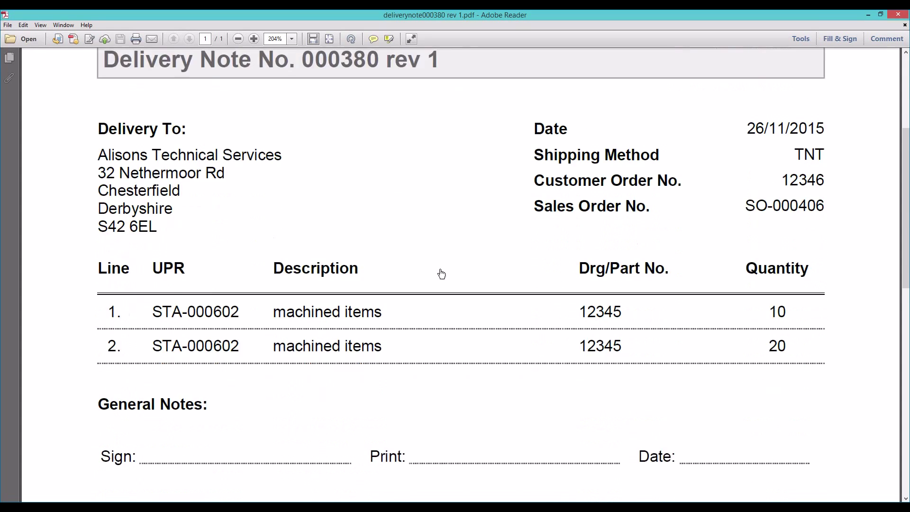
pyautogui.scroll(-3, 441, 273)
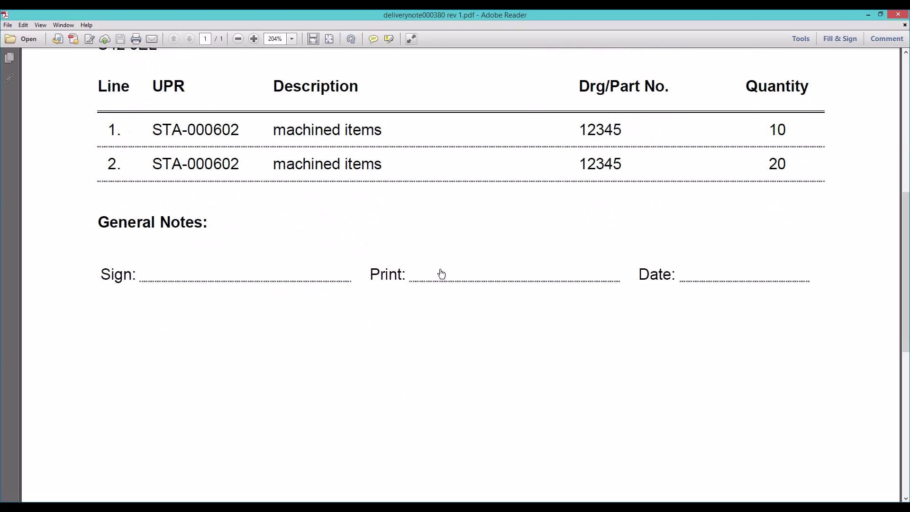
pyautogui.scroll(-1, 441, 273)
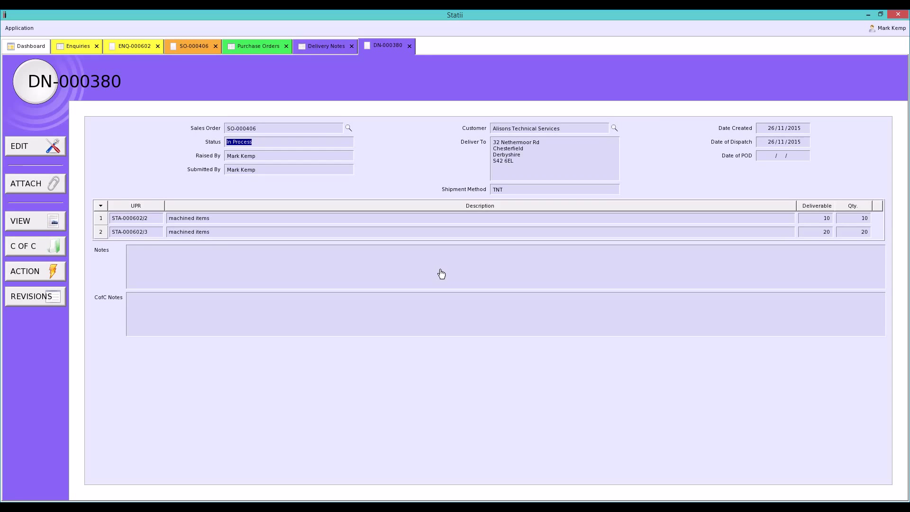
# Confirm proof of delivery for the delivery note despite the exceeded credit limit, and close the note and the delivery notes list.
pyautogui.hotkey('alt', 'a')
pyautogui.click(453, 311)
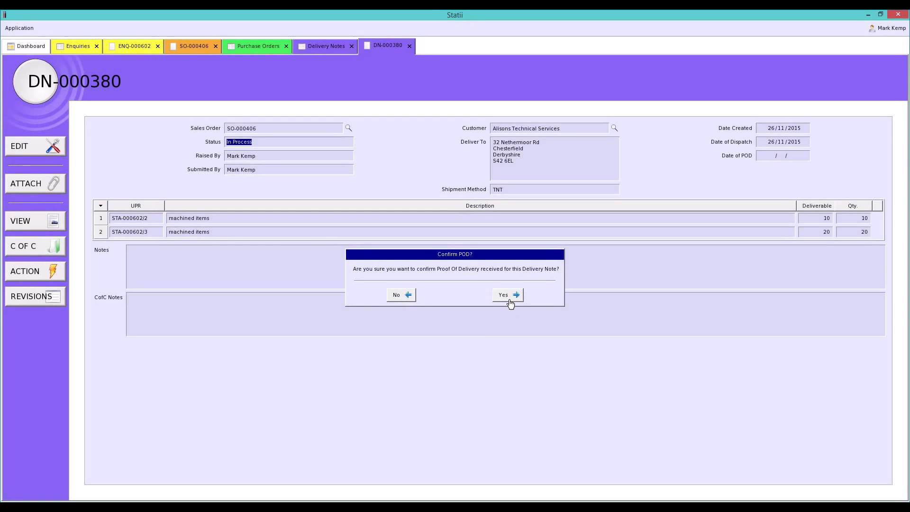
pyautogui.press('Return')
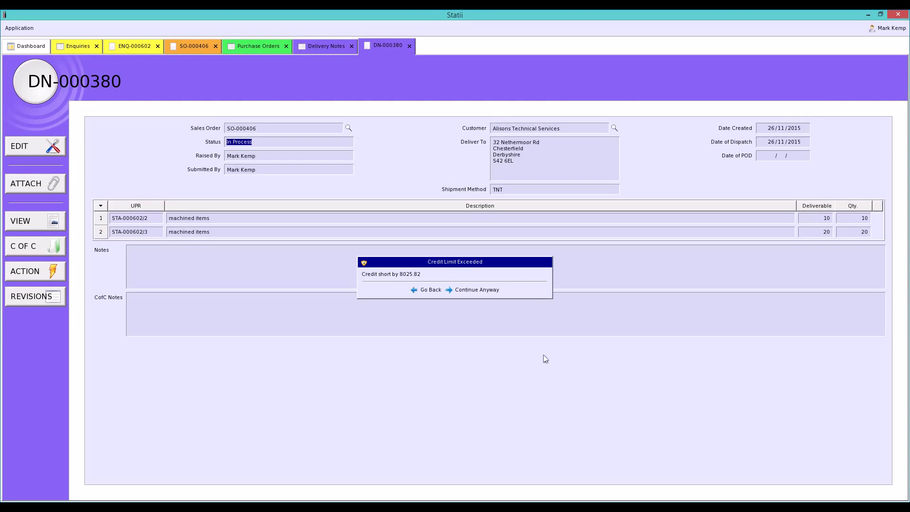
pyautogui.click(483, 294)
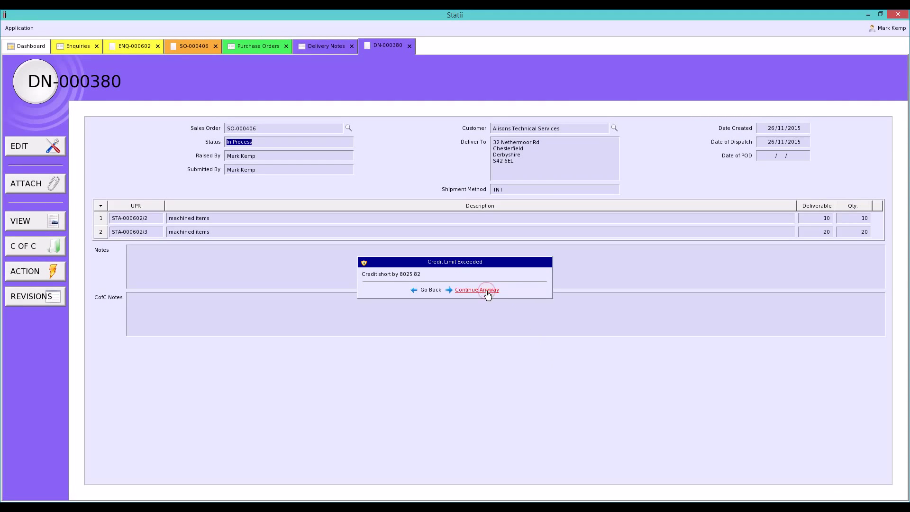
pyautogui.click(46, 187)
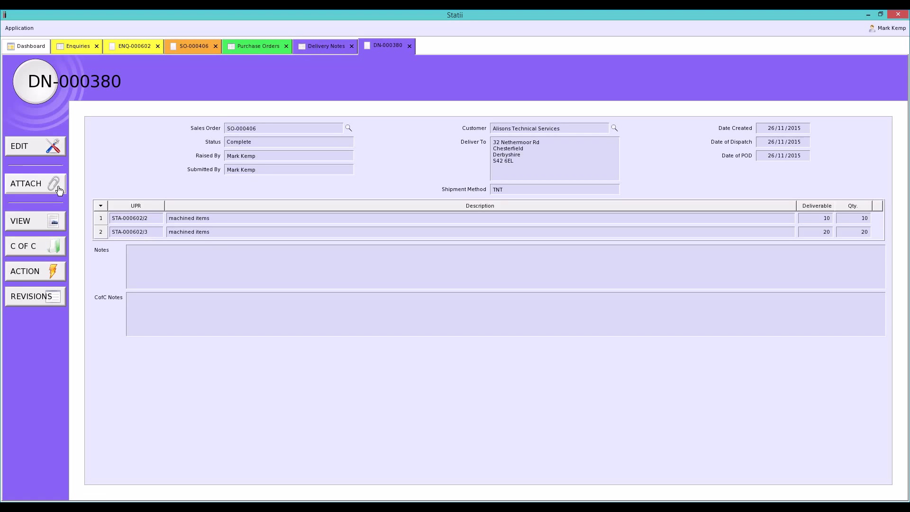
pyautogui.click(59, 190)
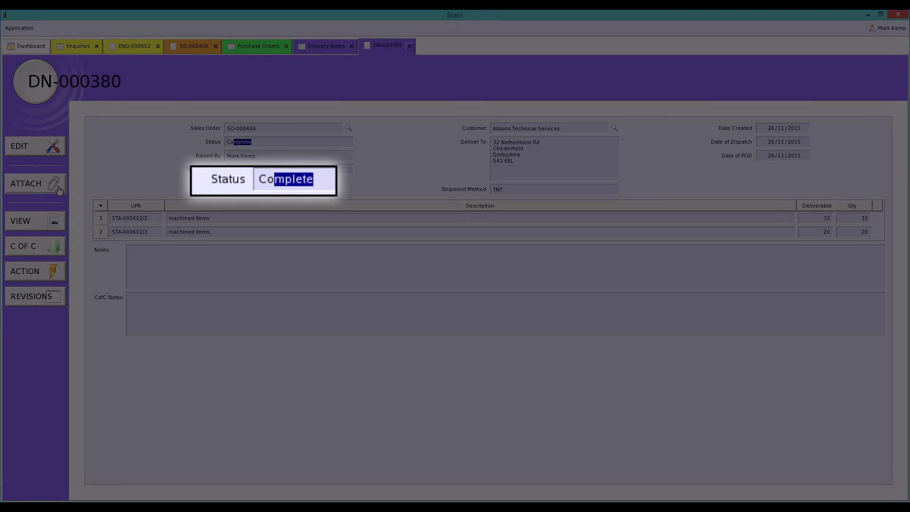
pyautogui.click(409, 46)
pyautogui.click(351, 46)
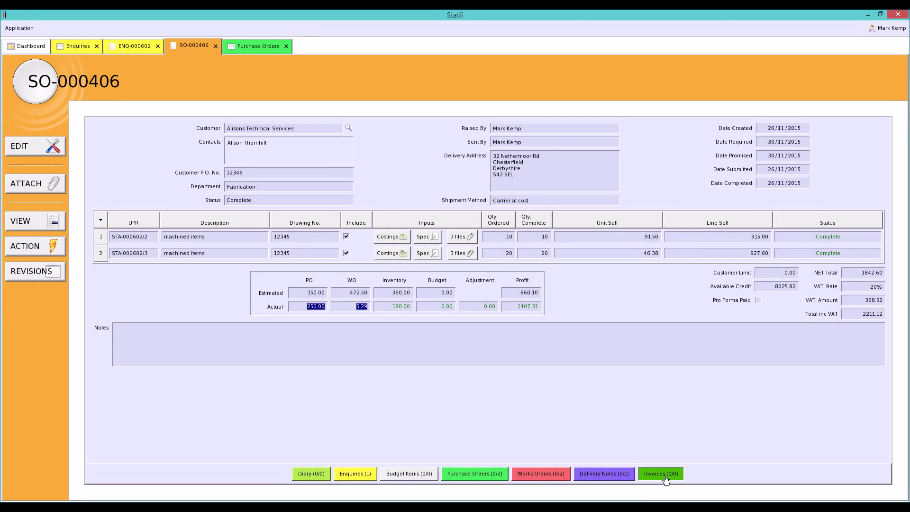
# Create a new invoice for the Alisons Technical Services sales order from its linked invoices list.
pyautogui.click(665, 475)
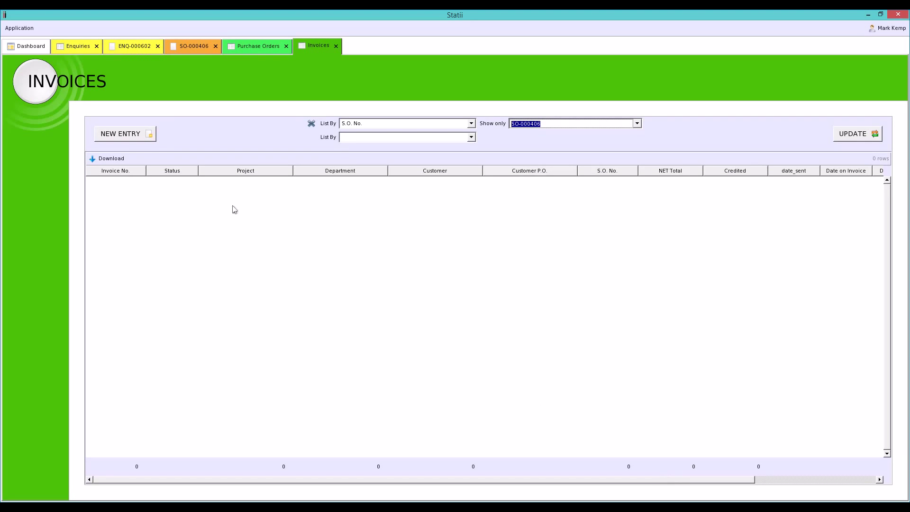
pyautogui.click(146, 137)
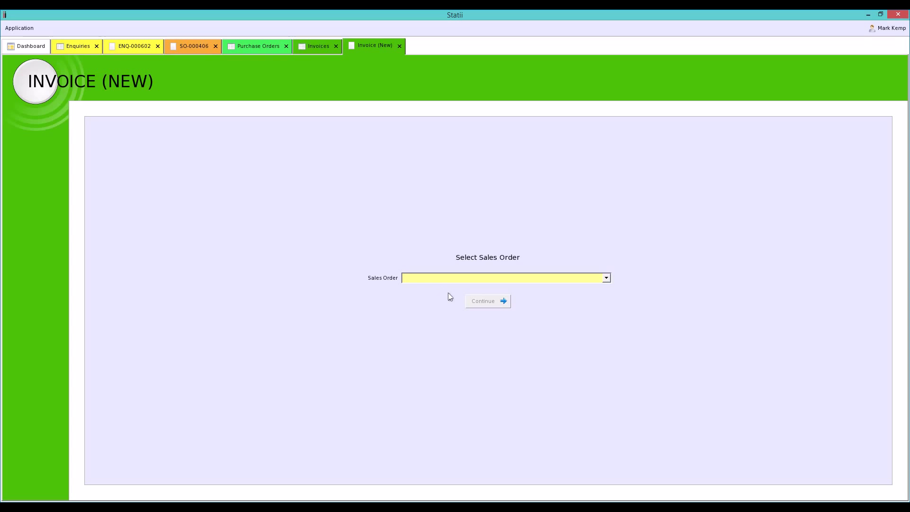
pyautogui.click(605, 278)
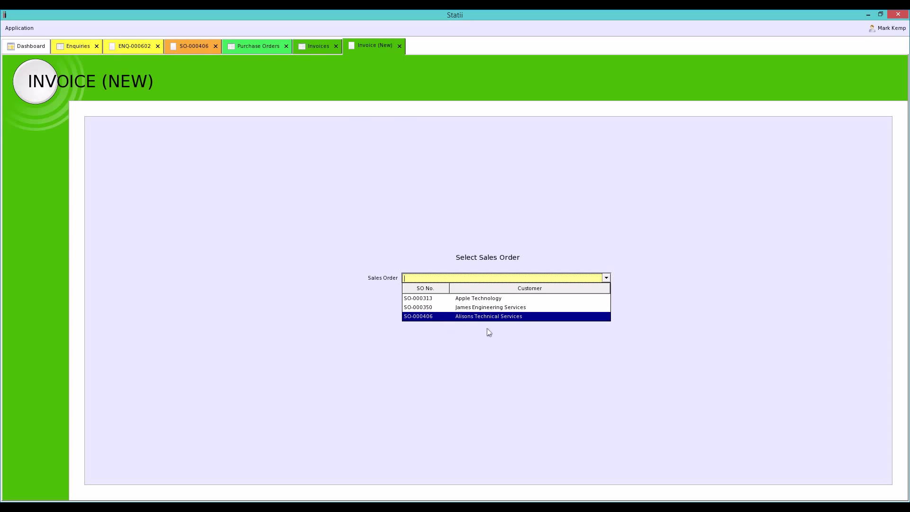
pyautogui.click(492, 317)
pyautogui.click(492, 306)
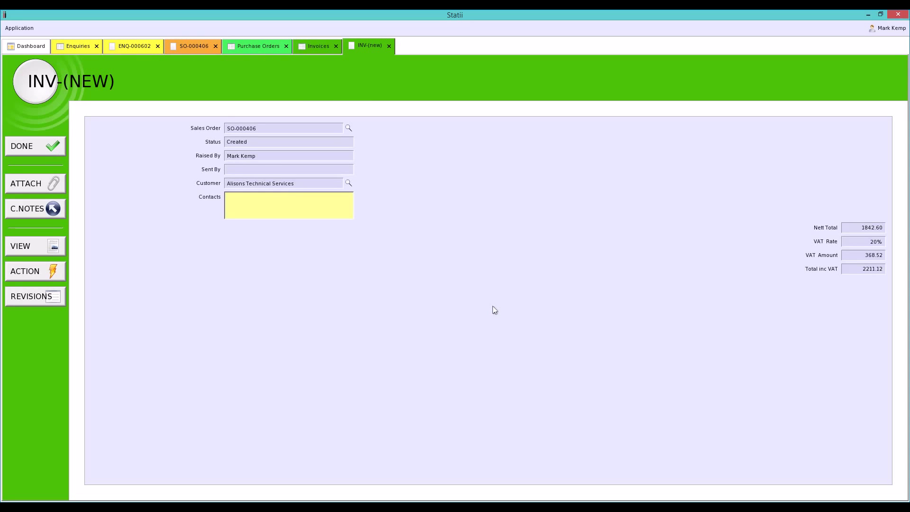
# Fill in the invoice's customer contact, invoice address and payment terms of 30 days nett.
pyautogui.click(298, 209)
pyautogui.click(413, 241)
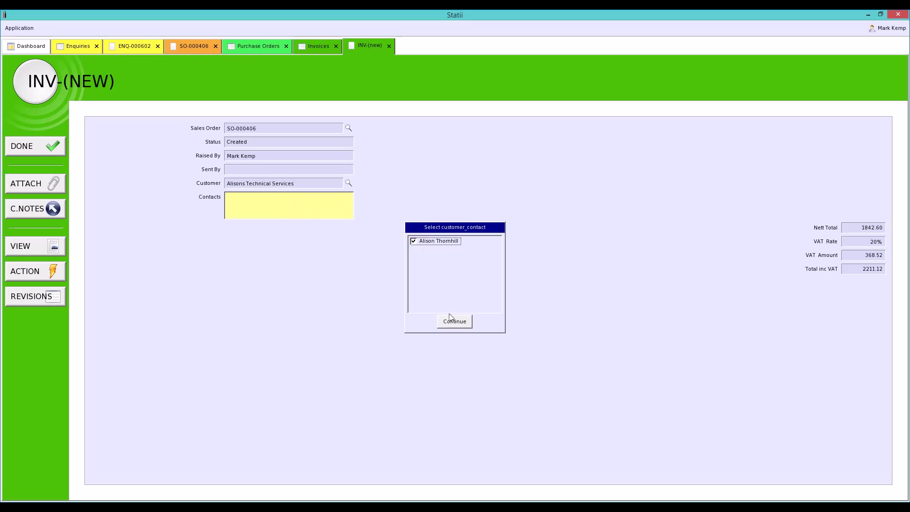
pyautogui.click(454, 322)
pyautogui.click(574, 153)
pyautogui.click(525, 203)
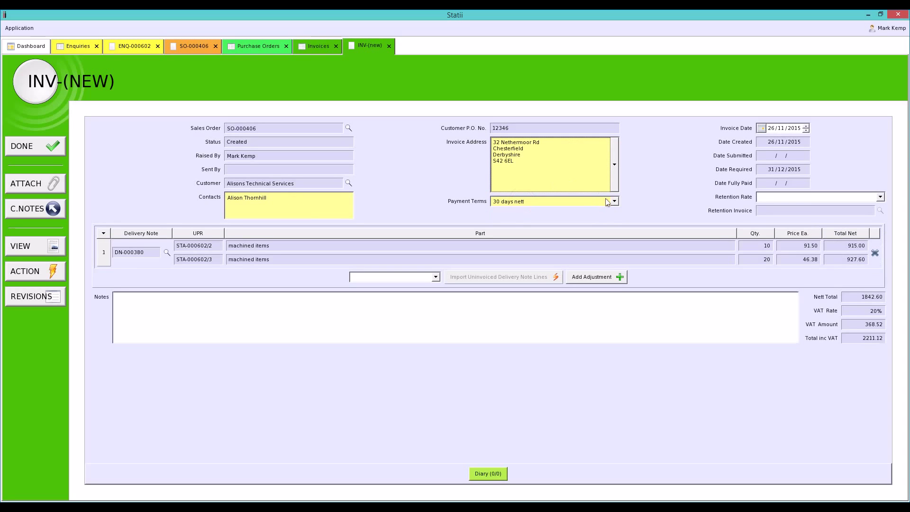
# Submit the invoice and read through its PDF from the header to the payment due date and footer.
pyautogui.click(55, 274)
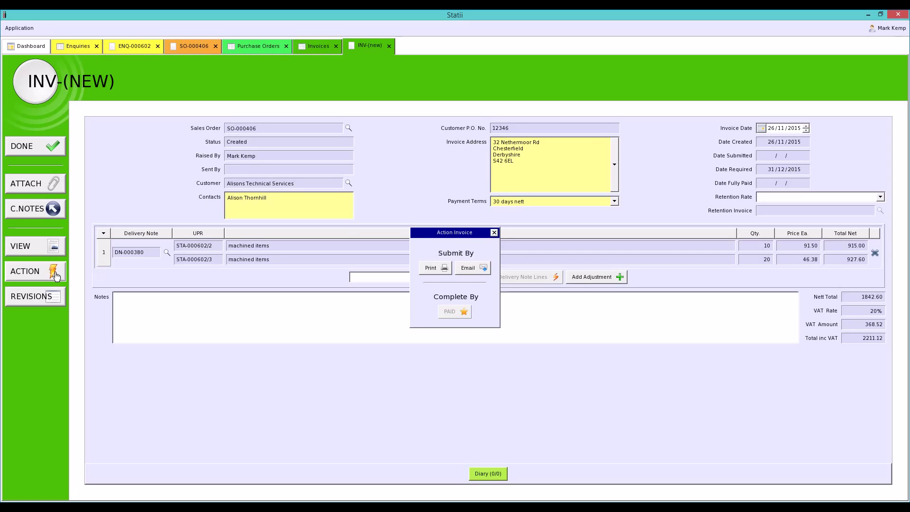
pyautogui.press('Return')
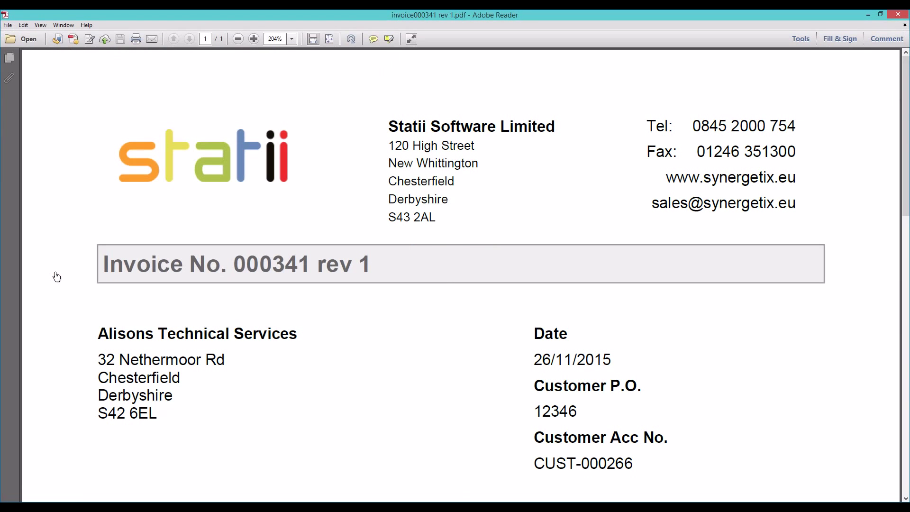
pyautogui.scroll(-5, 57, 276)
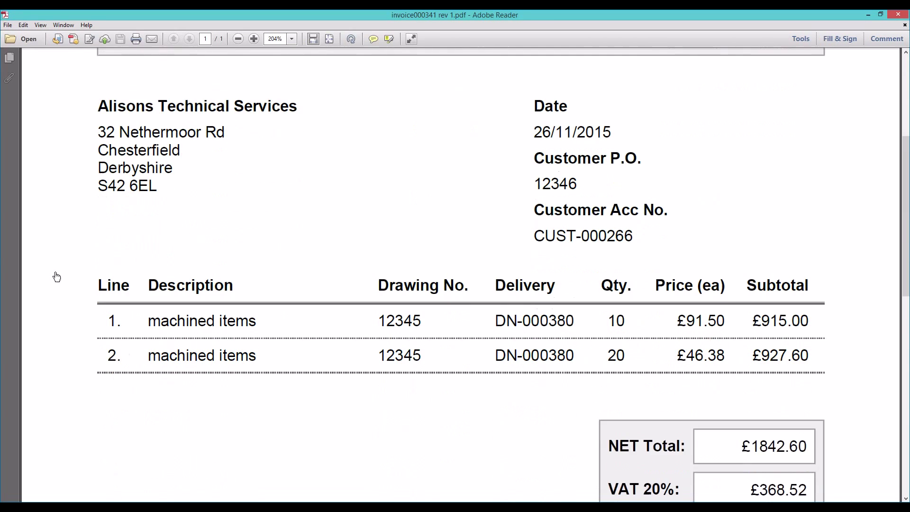
pyautogui.scroll(-5, 56, 277)
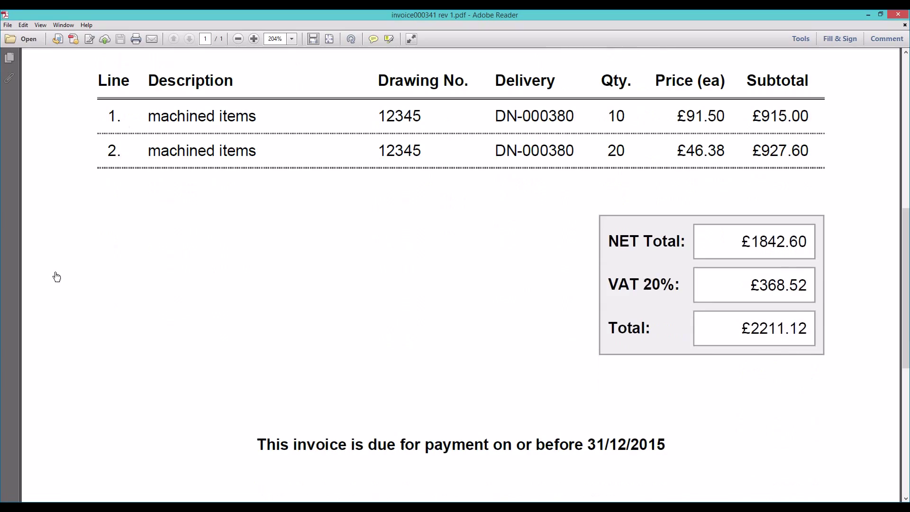
pyautogui.scroll(-5, 56, 277)
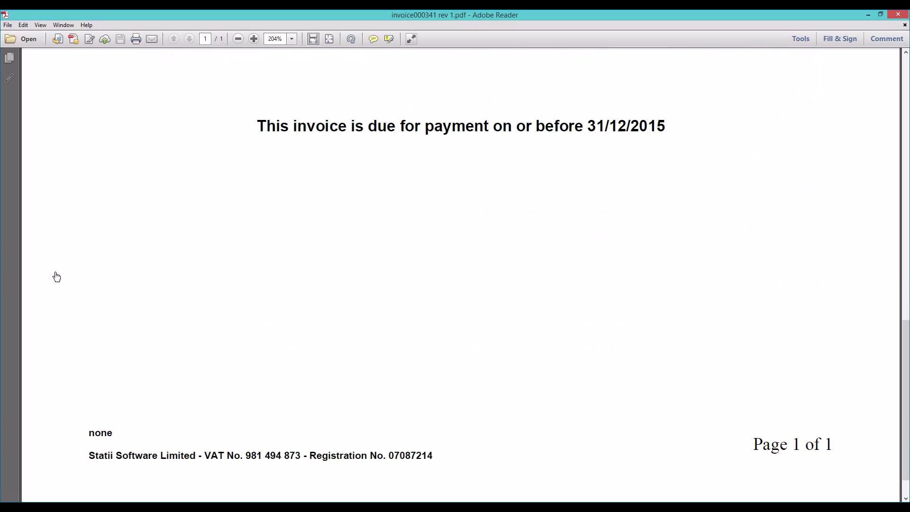
# Close the invoice PDF, the invoice record and the invoices list.
pyautogui.hotkey('alt', 'F4')
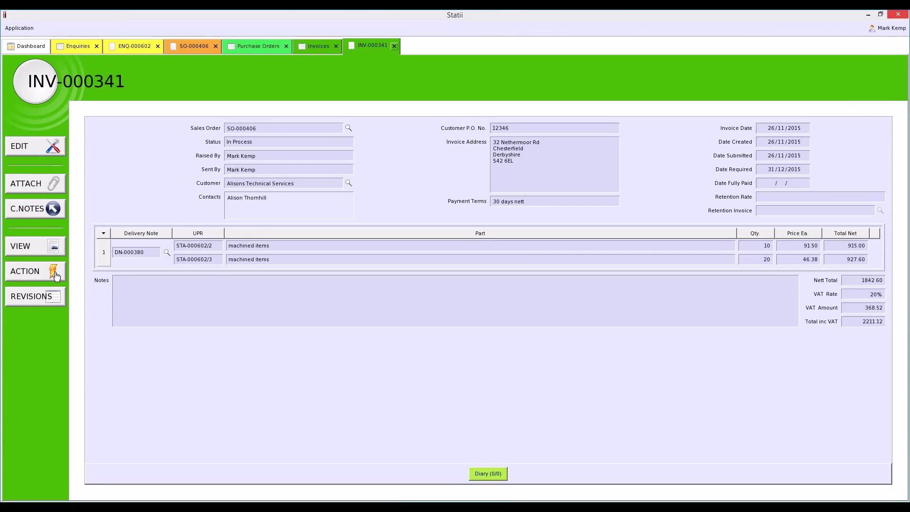
pyautogui.hotkey('ctrl', 'w')
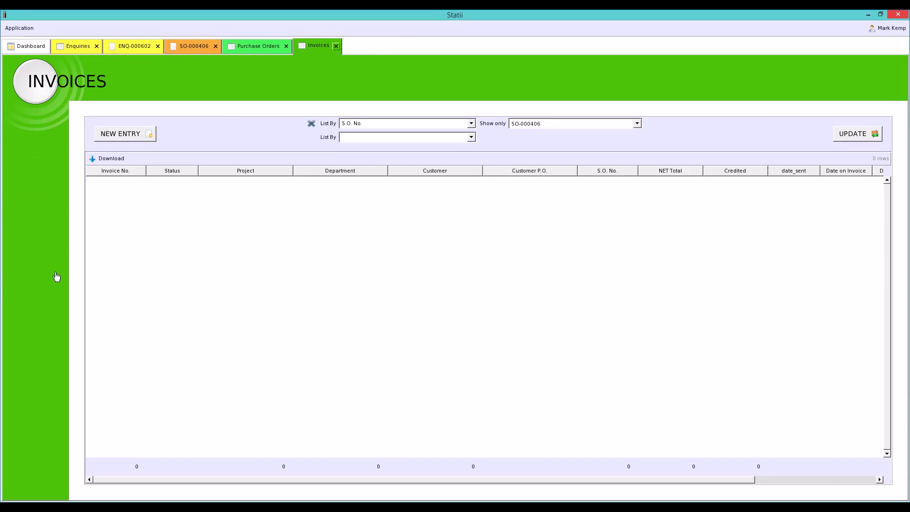
pyautogui.hotkey('ctrl', 'w')
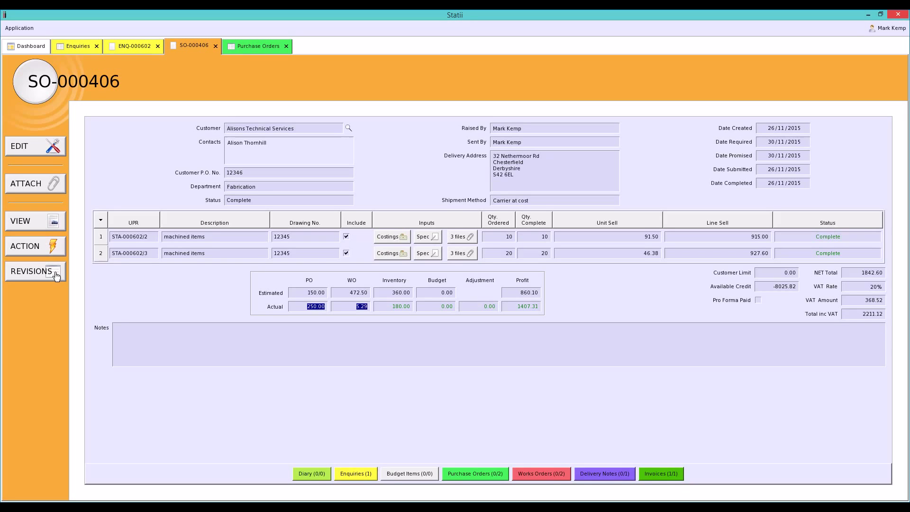
# Open a new purchase orders list from the dashboard and show only orders with the status Received.
pyautogui.hotkey('ctrl', '1')
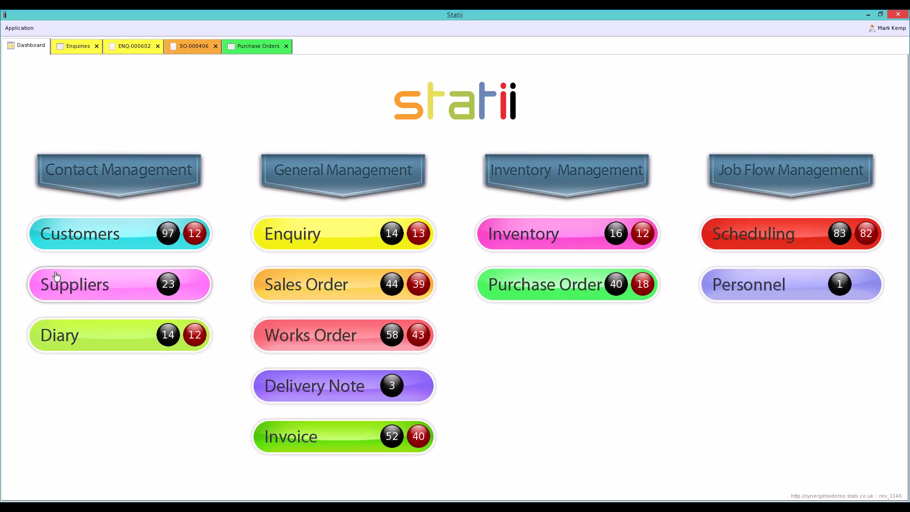
pyautogui.click(548, 296)
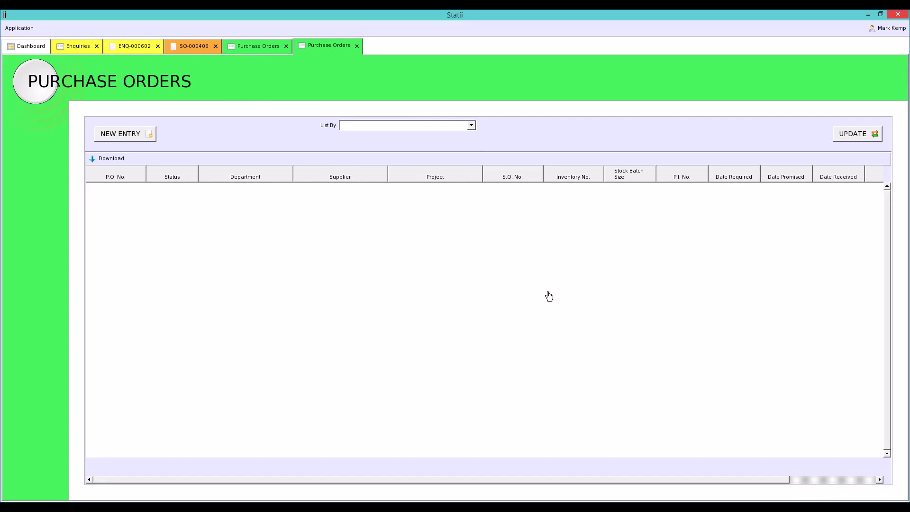
pyautogui.hotkey('alt', 'Down')
pyautogui.click(395, 148)
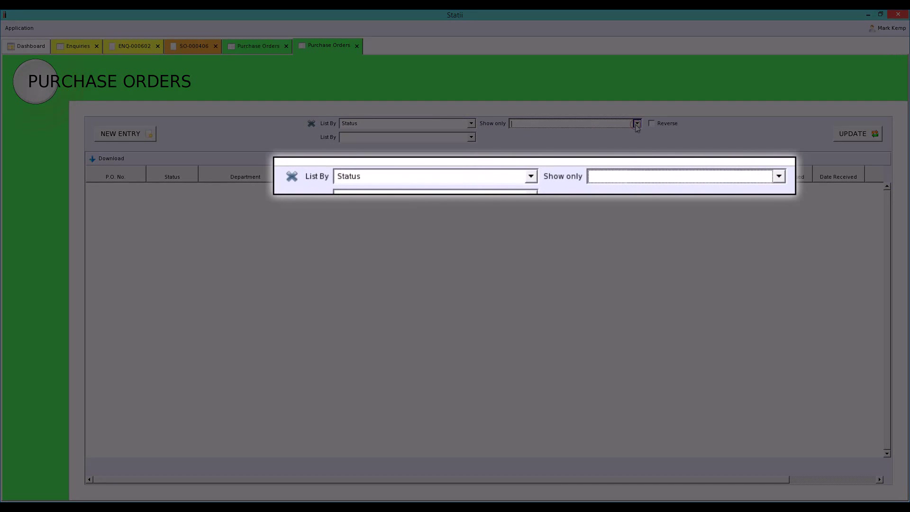
pyautogui.click(636, 125)
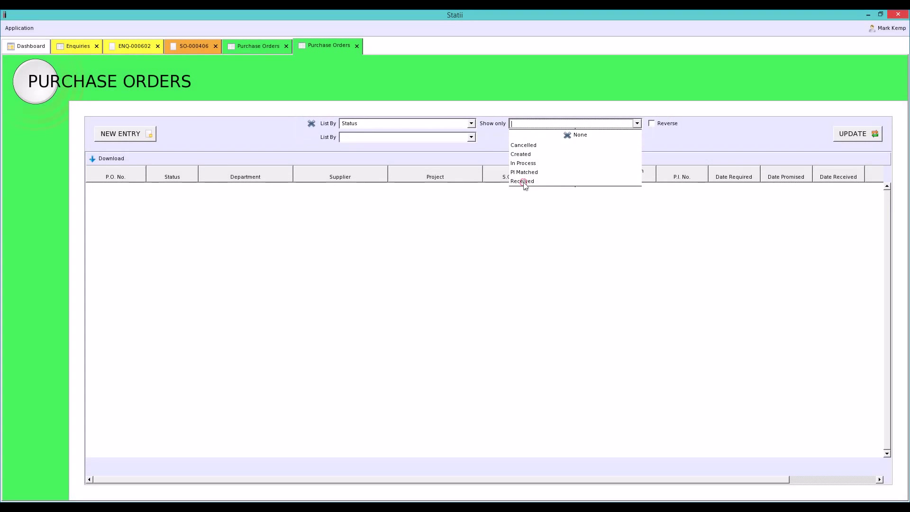
pyautogui.click(524, 180)
pyautogui.click(852, 137)
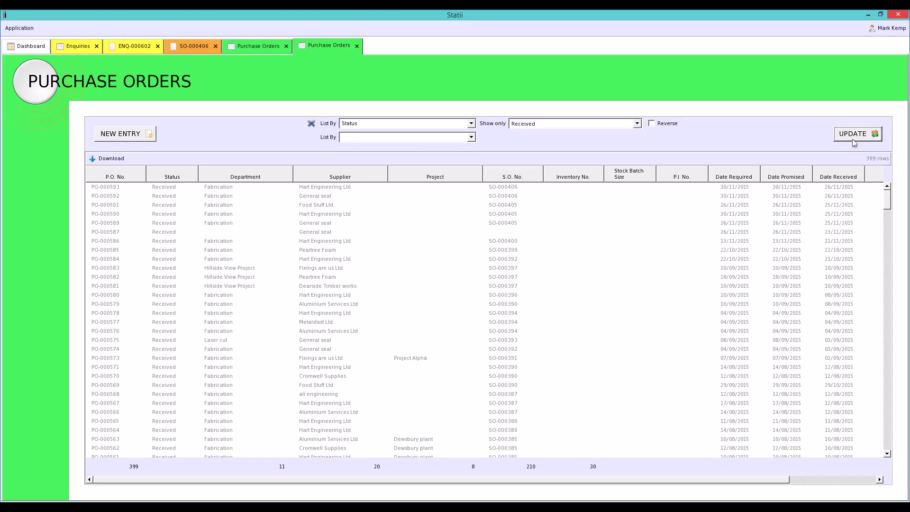
# Match the latest received Hart Engineering Ltd purchase order to its purchase invoice and close the order.
pyautogui.press('Down')
pyautogui.press('Return')
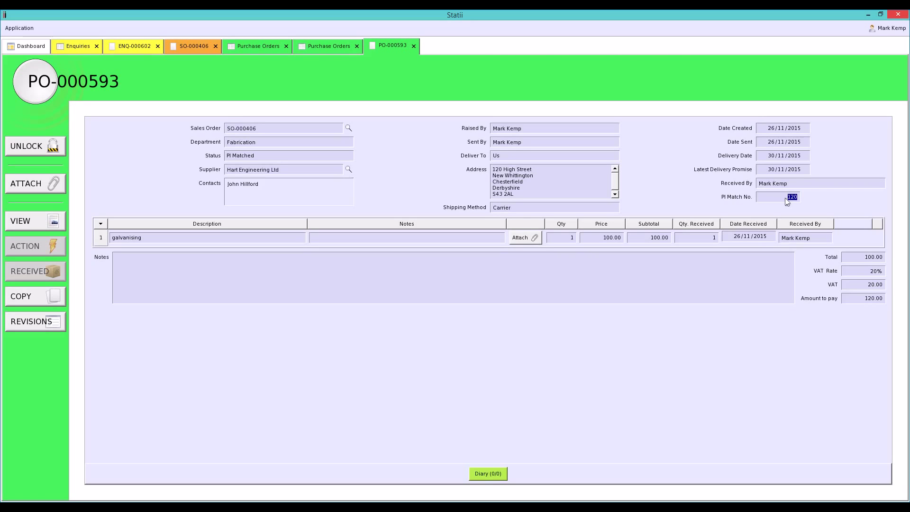
pyautogui.hotkey('shift', 'Right')
pyautogui.hotkey('ctrl', 'w')
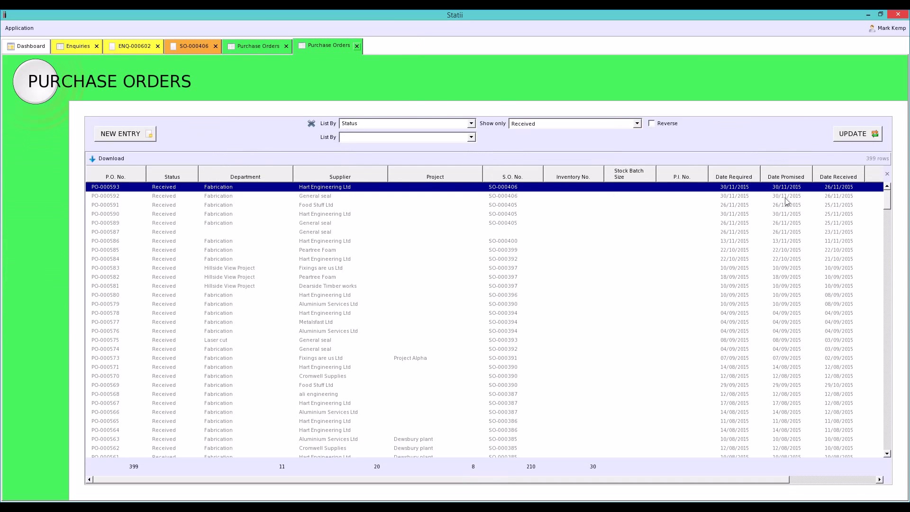
# Close both purchase orders lists, the sales order, the enquiry and the enquiries list, leaving only the dashboard.
pyautogui.hotkey('ctrl', 'w')
pyautogui.hotkey('ctrl', 'w')
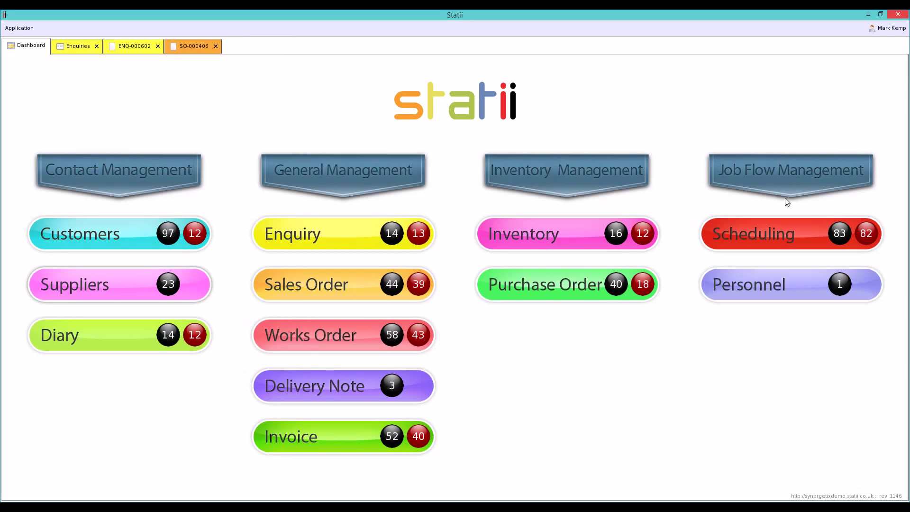
pyautogui.hotkey('ctrl', 'w')
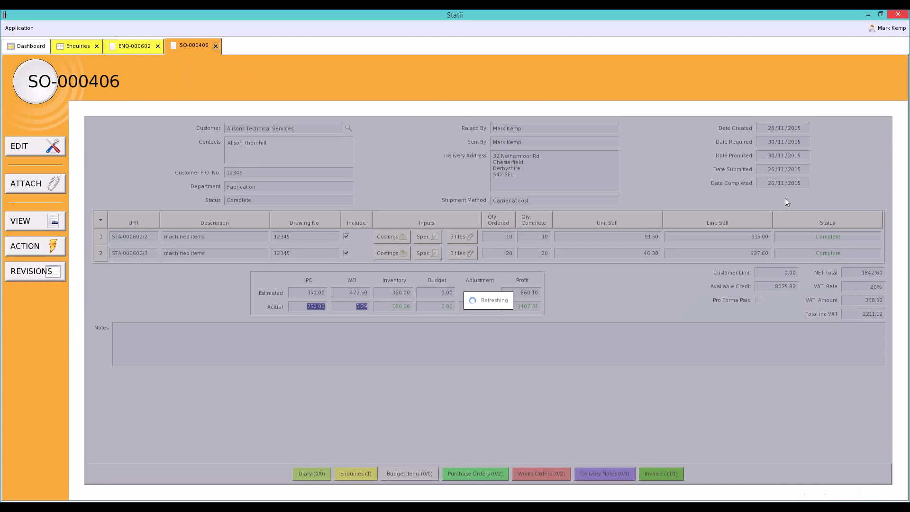
pyautogui.hotkey('ctrl', 'w')
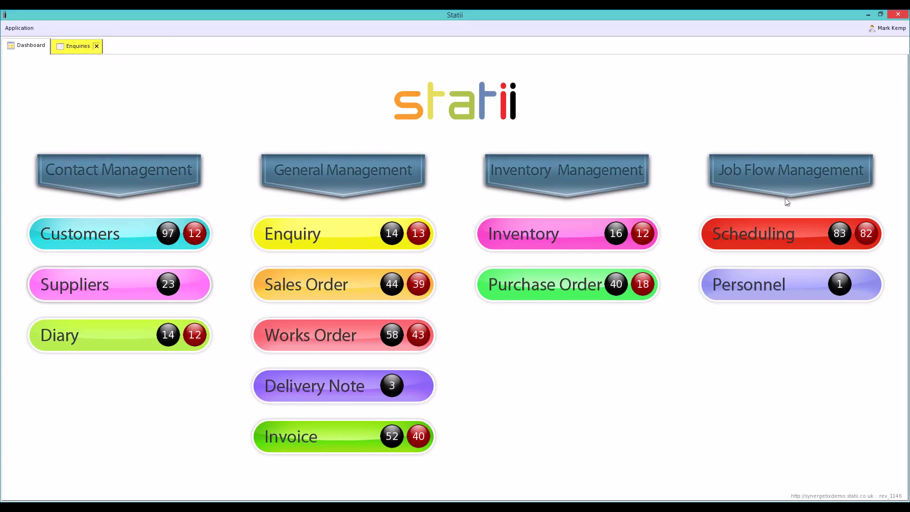
pyautogui.hotkey('ctrl', 'w')
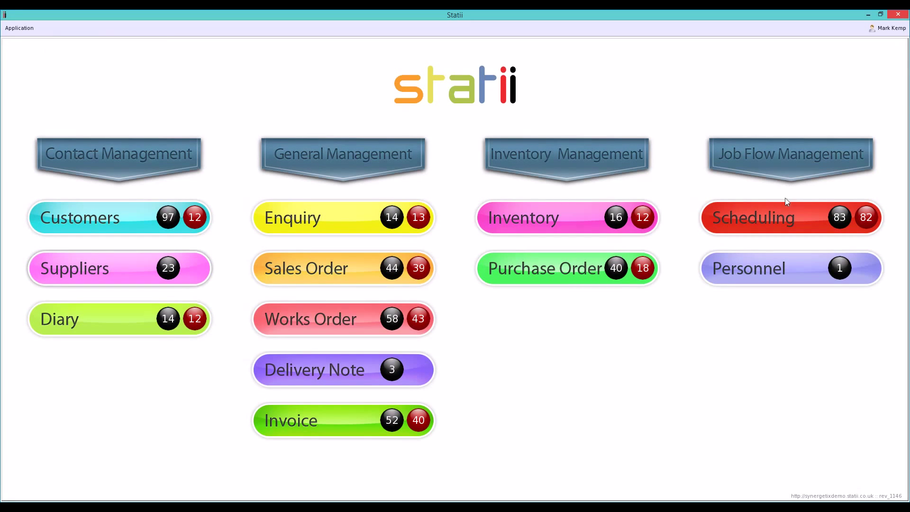
# Open the Alisons Technical Services invoice from the full invoices list, view its linked delivery note and close the note.
pyautogui.click(343, 420)
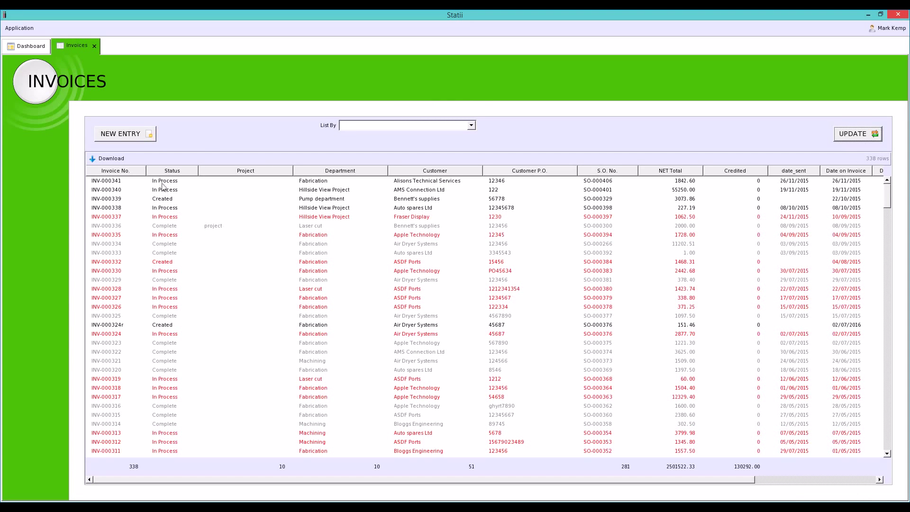
pyautogui.click(151, 182)
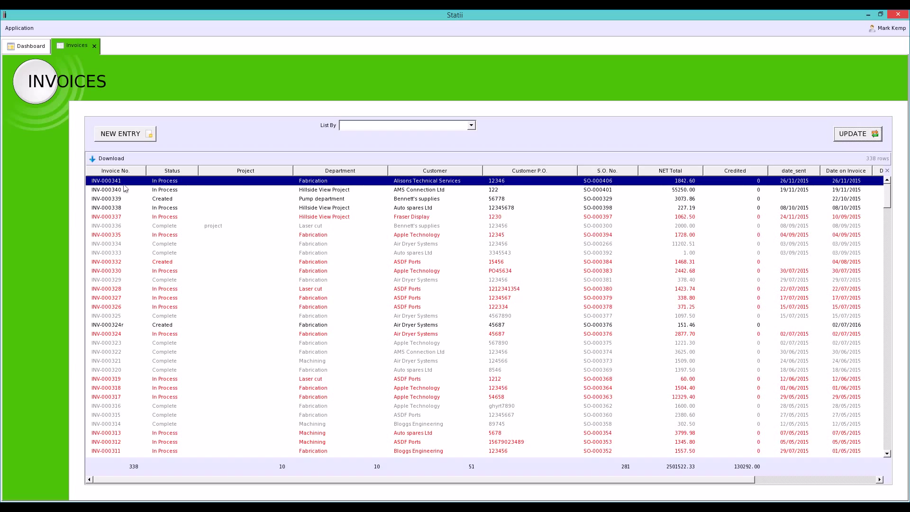
pyautogui.doubleClick(349, 181)
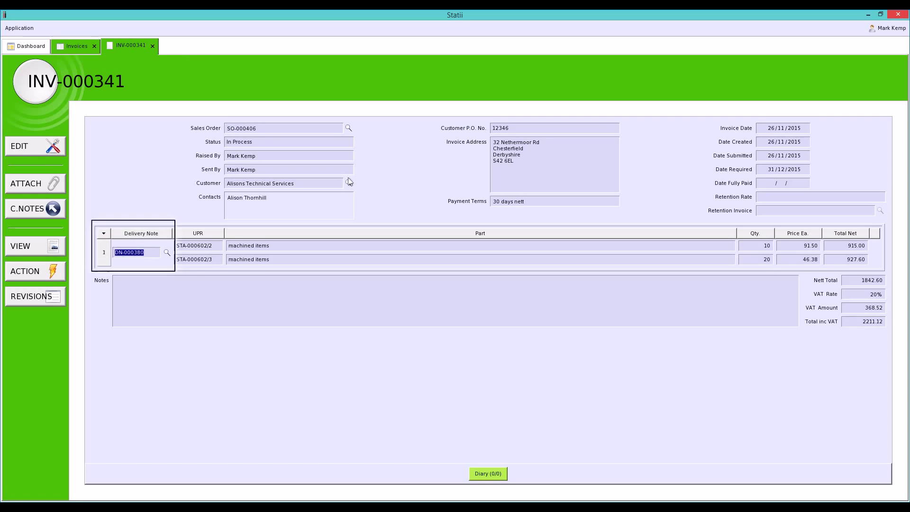
pyautogui.press('Return')
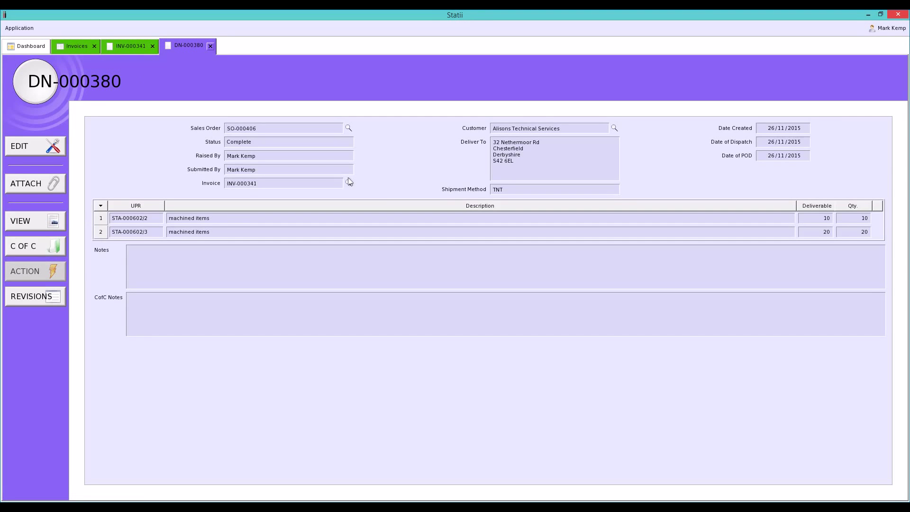
pyautogui.hotkey('ctrl', 'w')
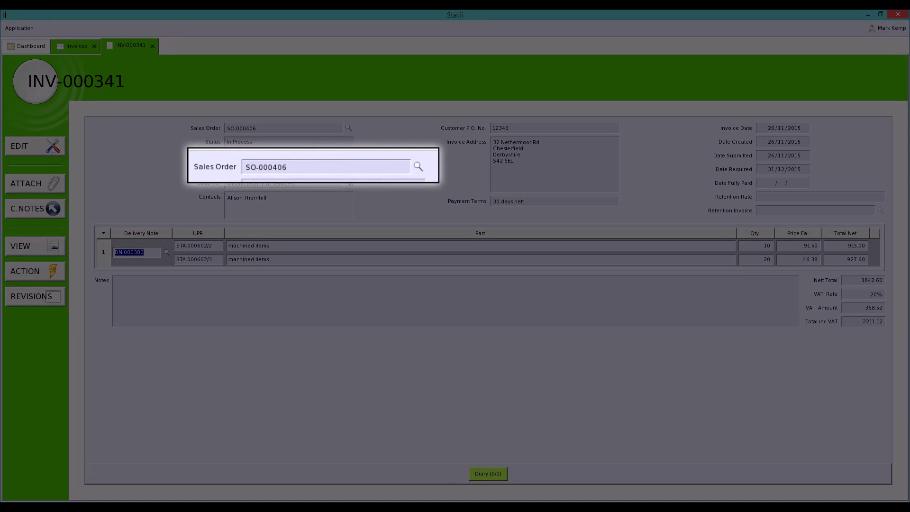
# Trace the invoice through its sales order to the Hart Engineering Ltd purchase order, check the purchase order's attachments and close it.
pyautogui.press('Return')
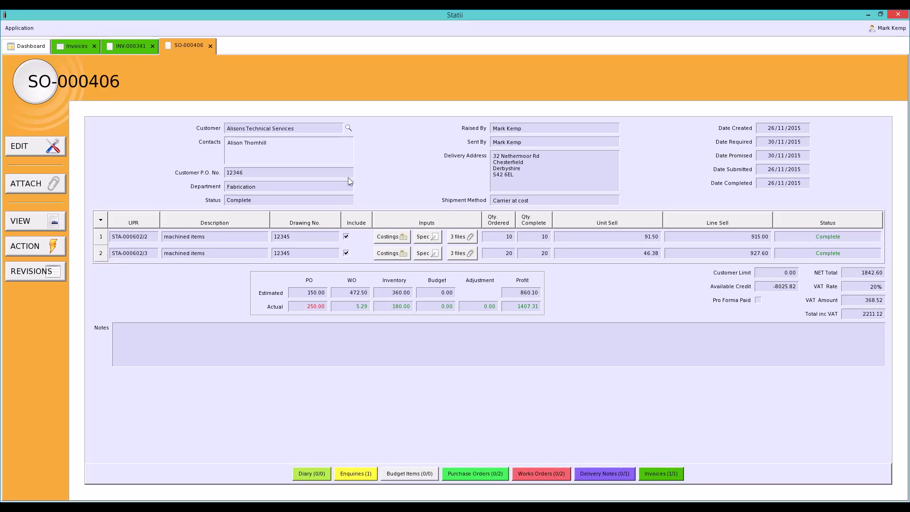
pyautogui.click(478, 476)
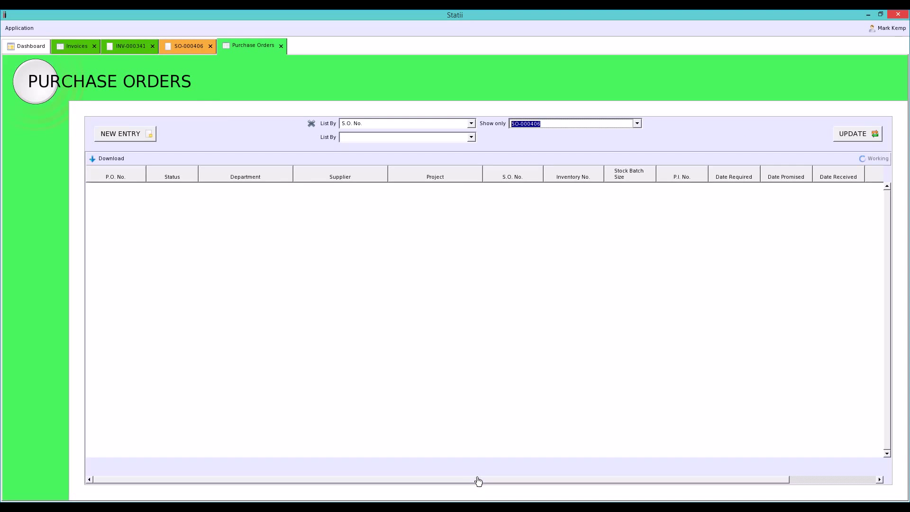
pyautogui.click(236, 188)
pyautogui.doubleClick(237, 191)
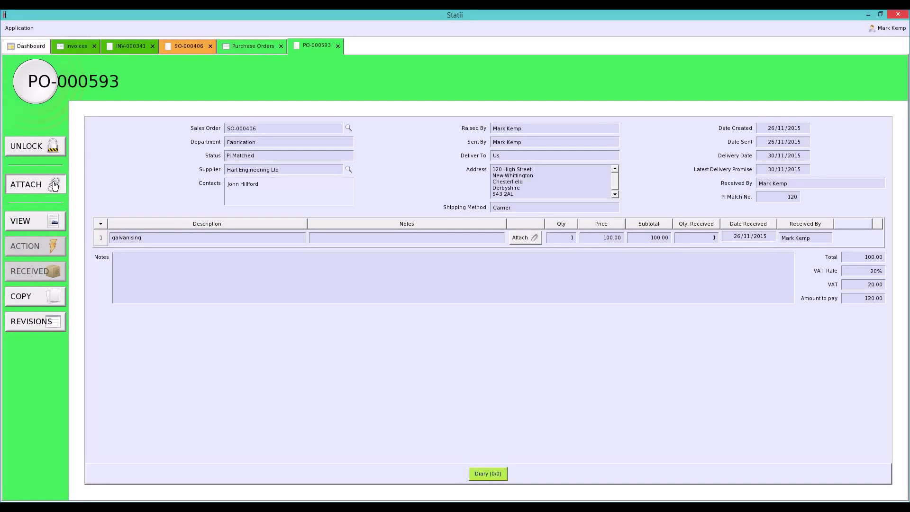
pyautogui.click(54, 184)
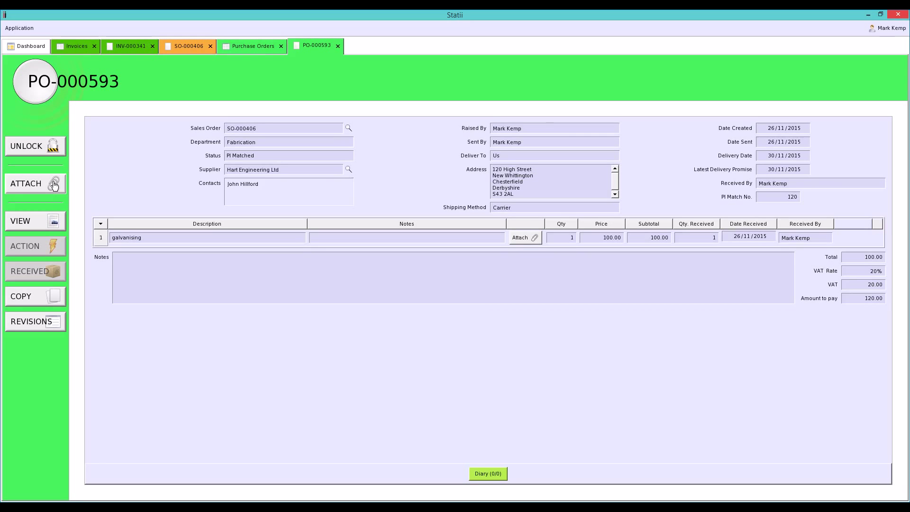
pyautogui.hotkey('ctrl', 'w')
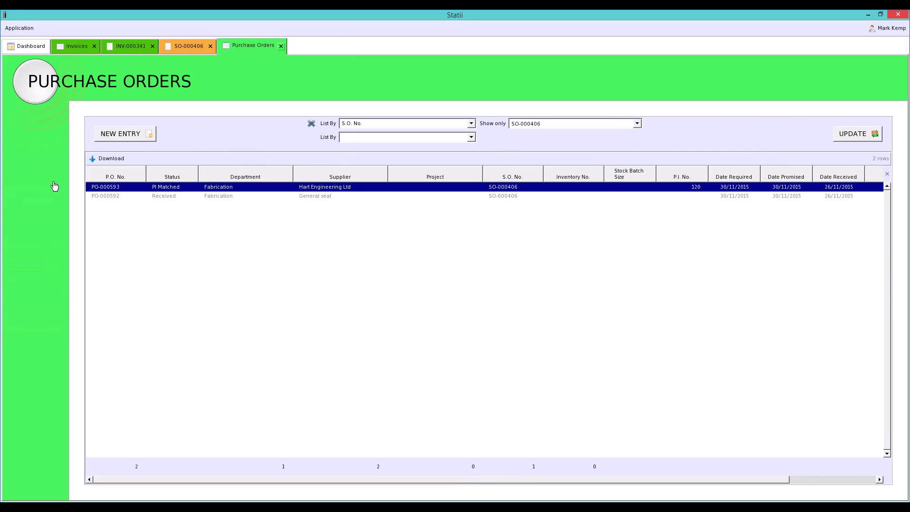
# Close the purchase orders list, the sales order, the invoice and the invoices list, leaving only the dashboard.
pyautogui.hotkey('ctrl', 'w')
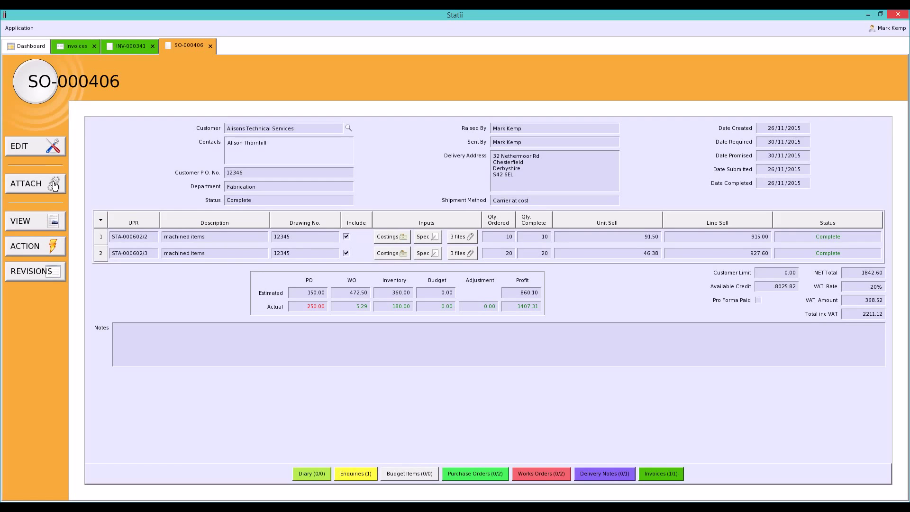
pyautogui.hotkey('ctrl', 'w')
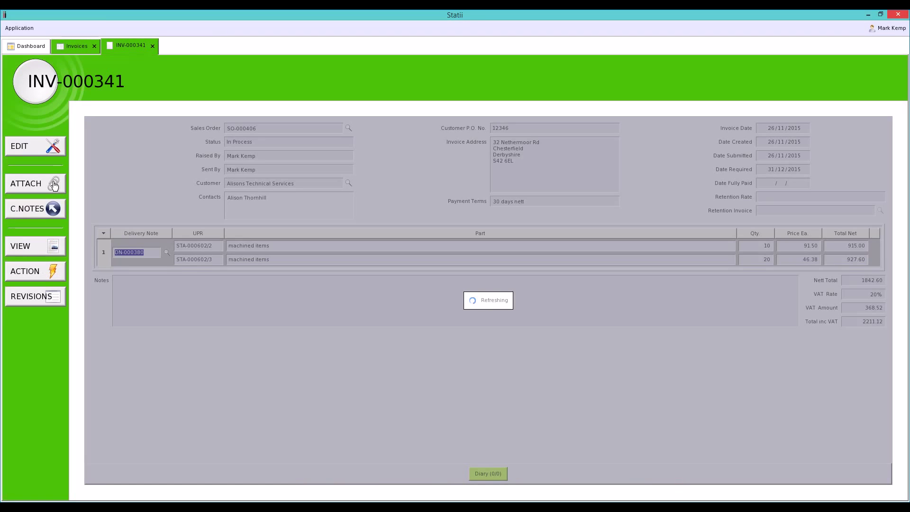
pyautogui.hotkey('ctrl', 'w')
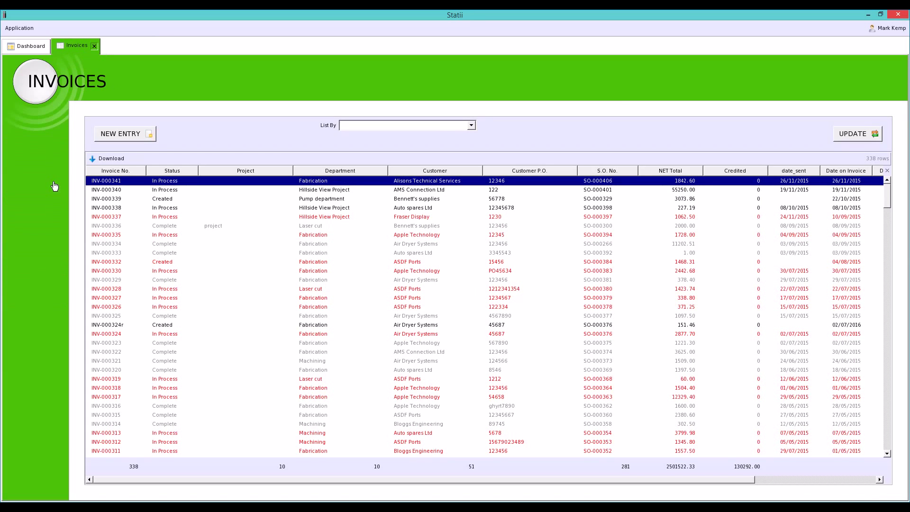
pyautogui.hotkey('ctrl', 'w')
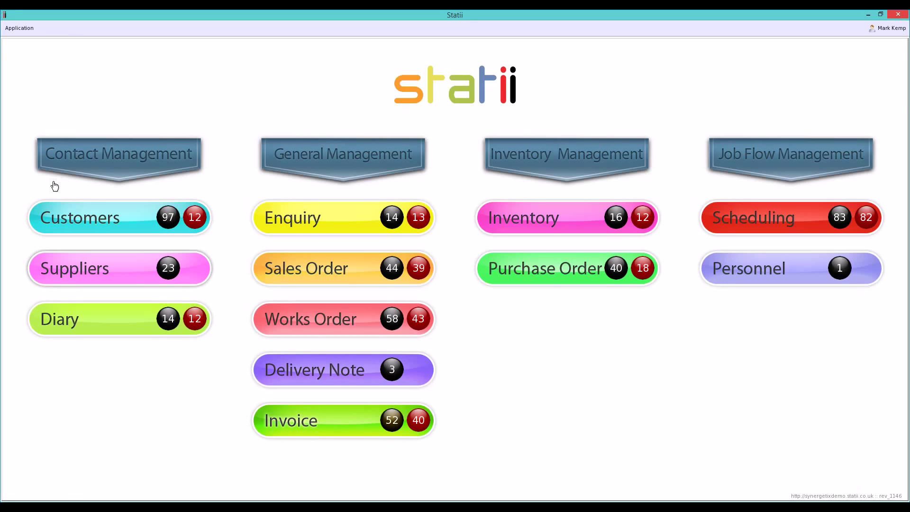
# Open the overdue Apple Technology invoice dated 01/06/2015 from the active invoices list.
pyautogui.click(392, 420)
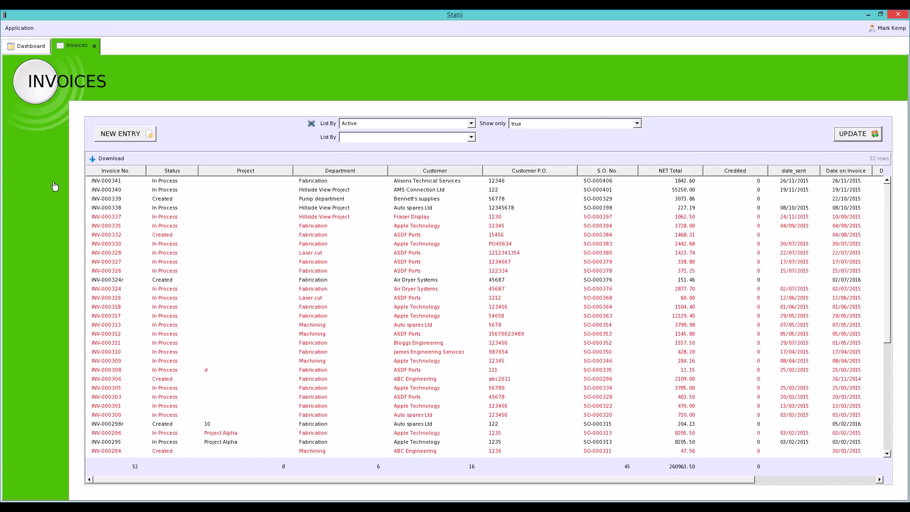
pyautogui.click(408, 311)
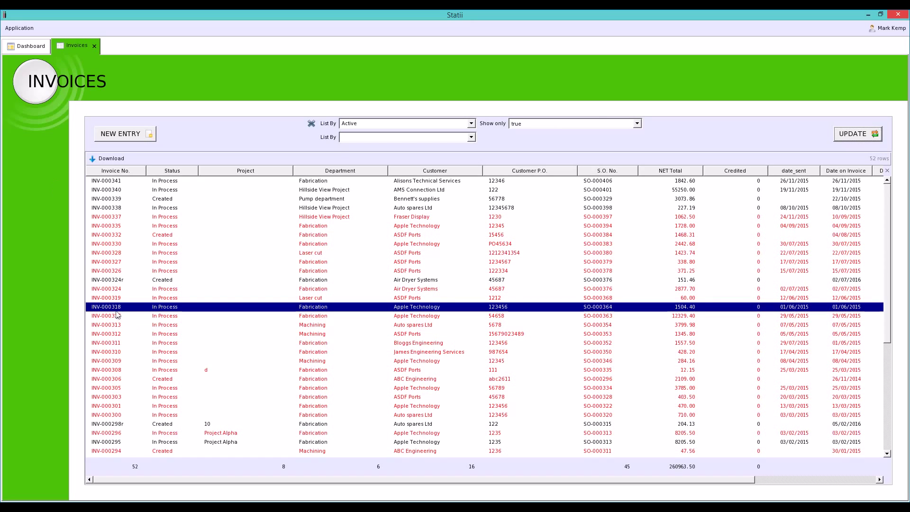
pyautogui.doubleClick(162, 307)
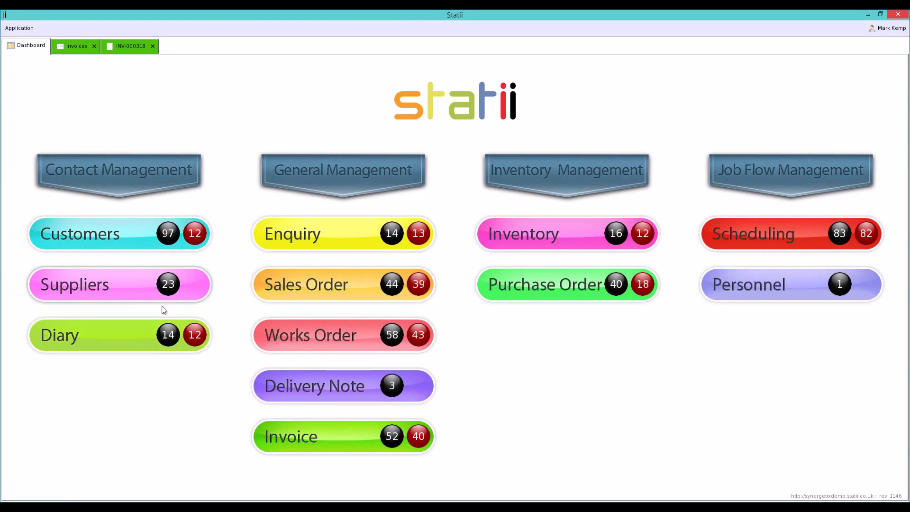
# Create a new diary entry with customer Apple Technology as the subject and its 01/06/2015 invoice as the sub subject.
pyautogui.click(164, 311)
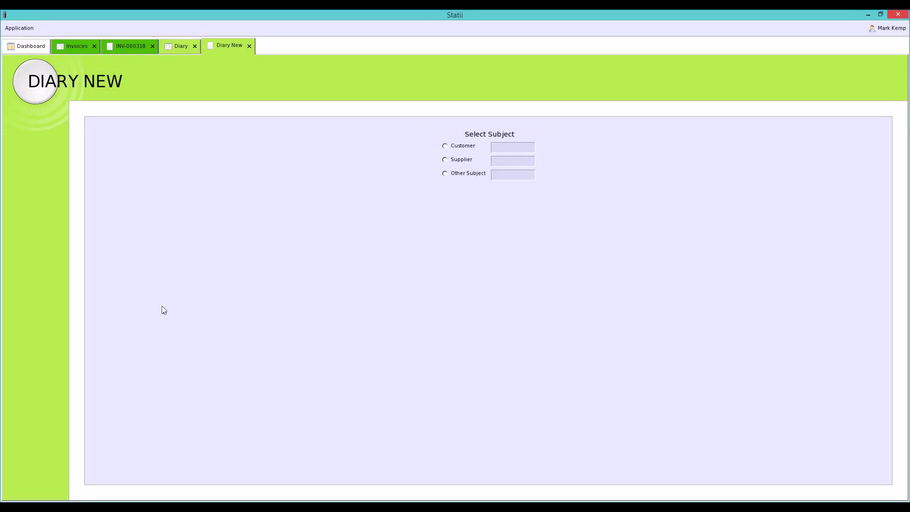
pyautogui.click(444, 145)
pyautogui.click(513, 147)
pyautogui.write('appl')
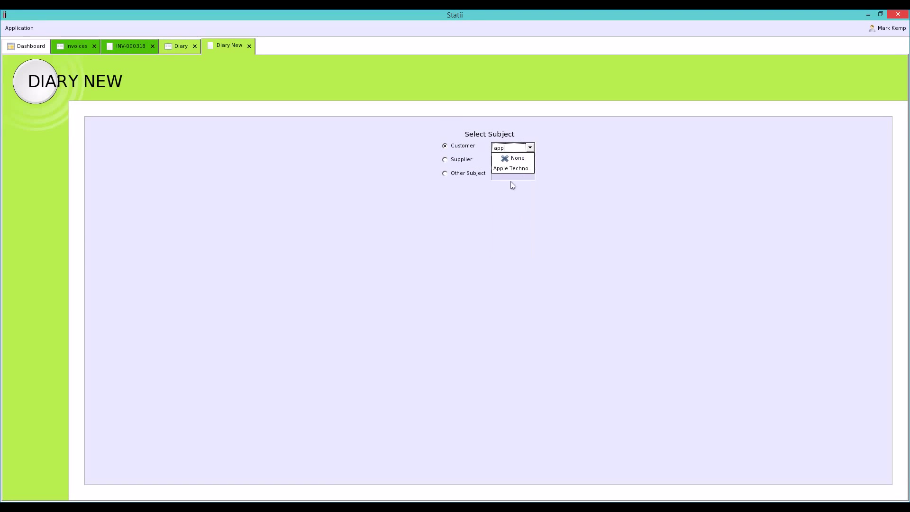
pyautogui.click(514, 170)
pyautogui.click(439, 238)
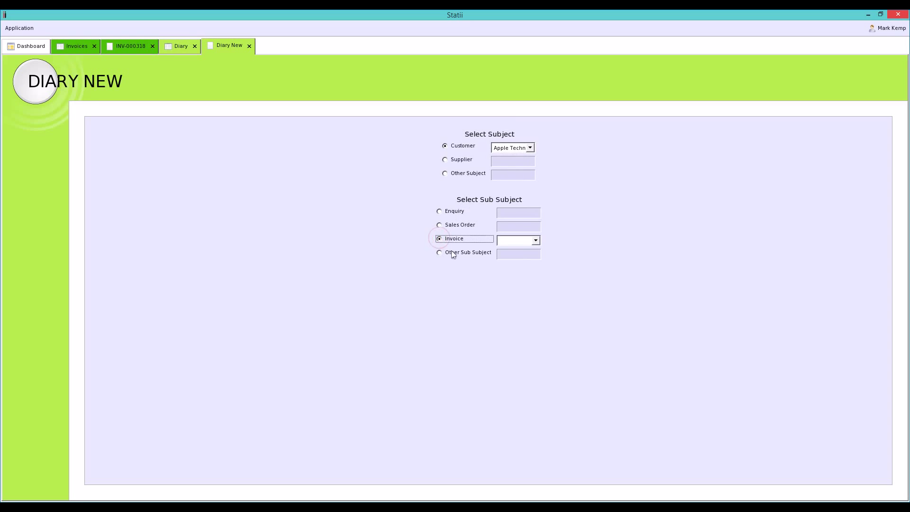
pyautogui.click(535, 241)
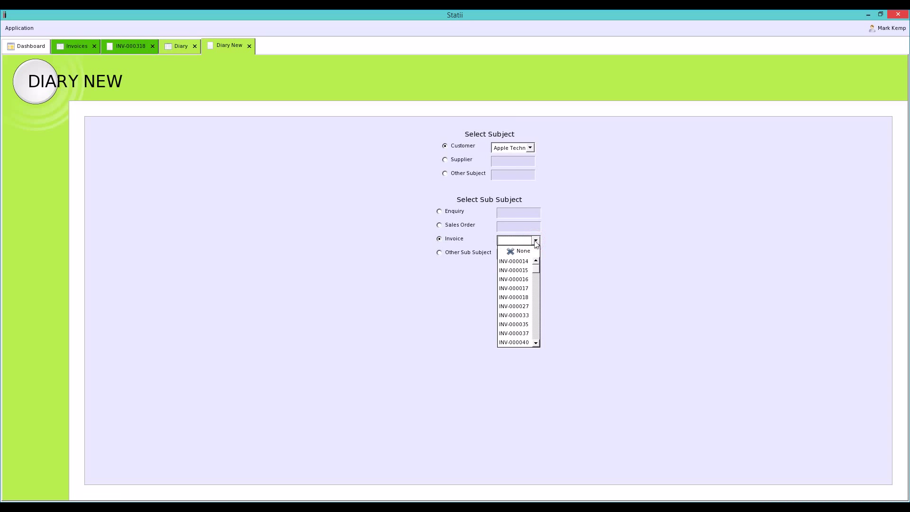
pyautogui.write('318')
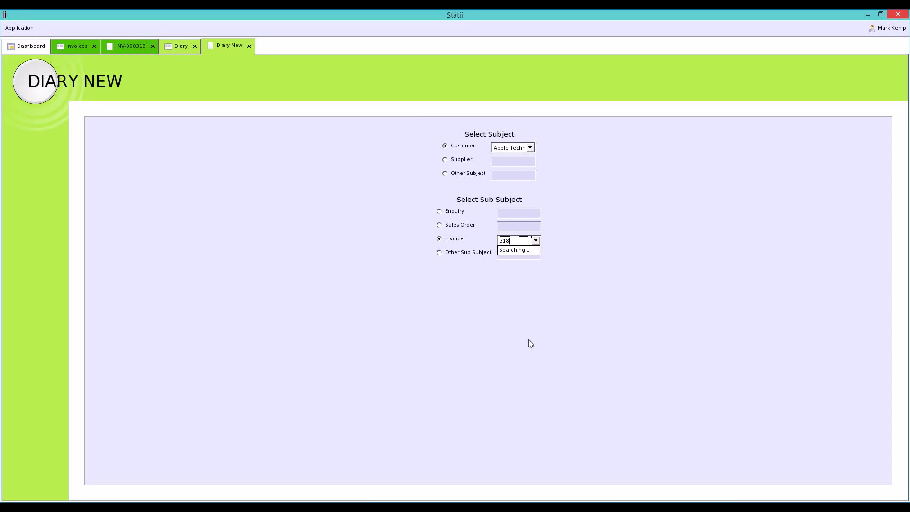
pyautogui.click(520, 262)
pyautogui.click(489, 270)
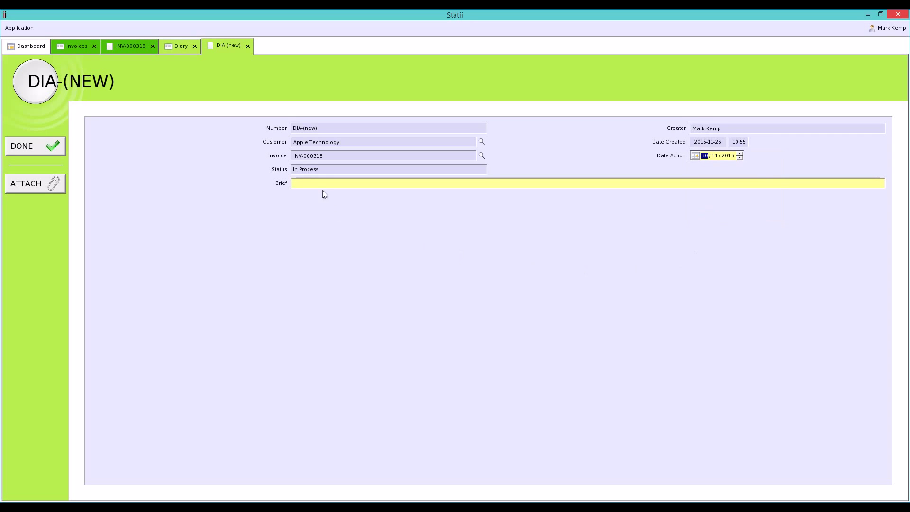
# Enter "chased payment no joy" as the brief of the new diary entry.
pyautogui.click(324, 183)
pyautogui.write('chased')
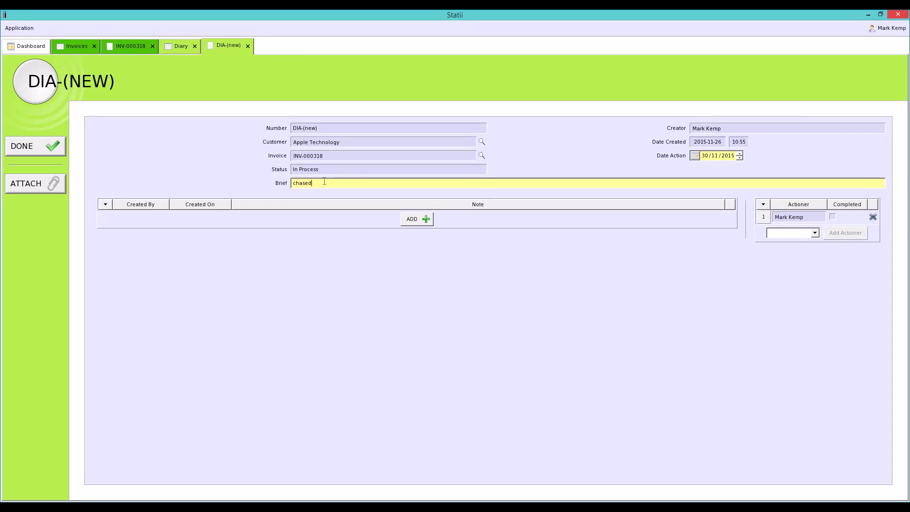
pyautogui.write(' payment ')
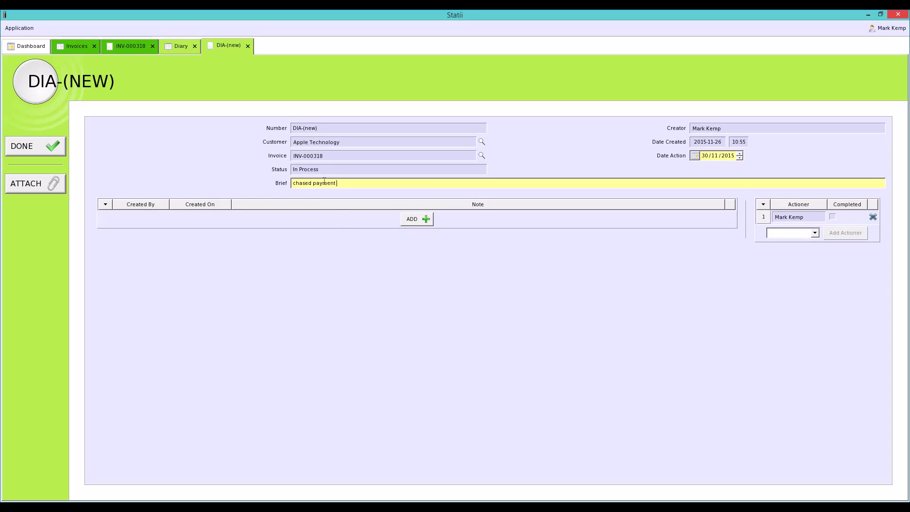
pyautogui.write('no joy')
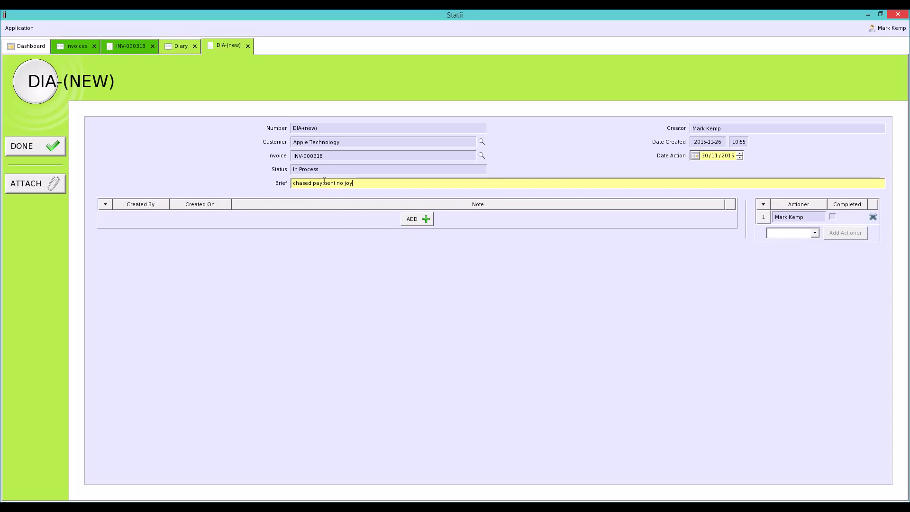
# Add a second actioner to the diary entry and save it.
pyautogui.click(815, 233)
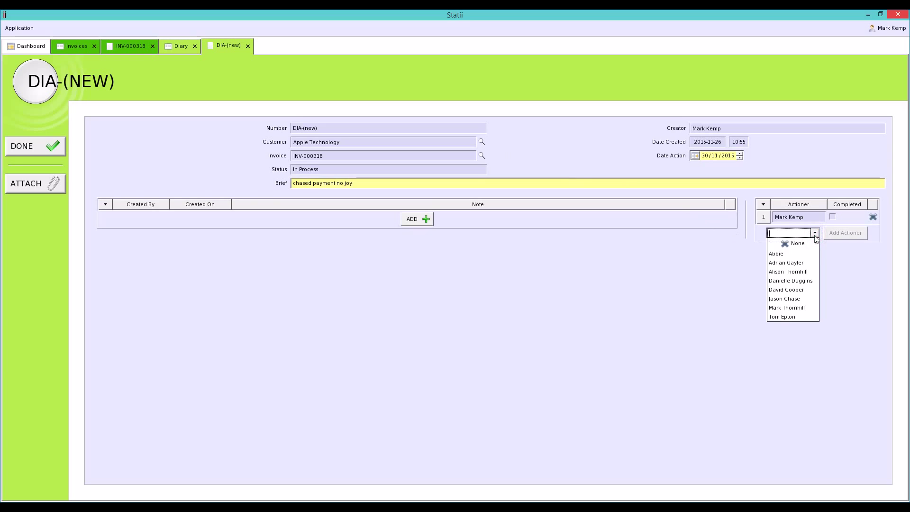
pyautogui.click(800, 283)
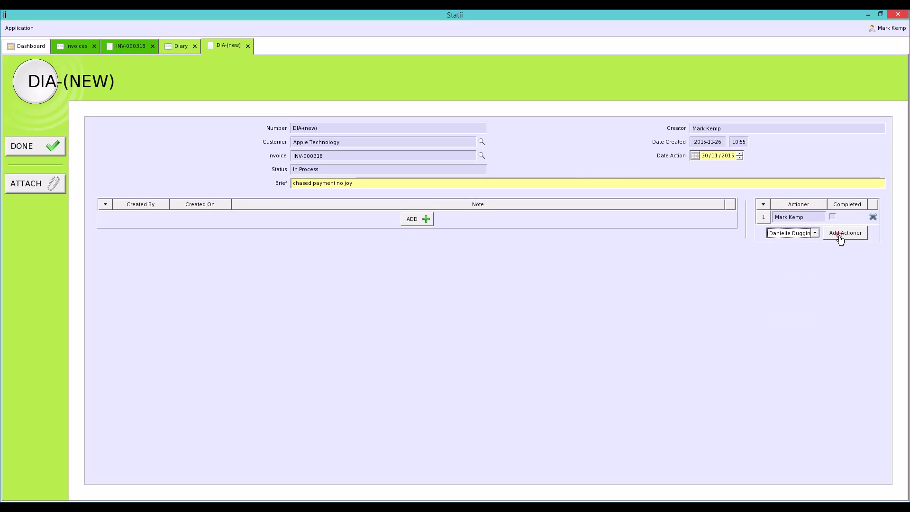
pyautogui.click(838, 234)
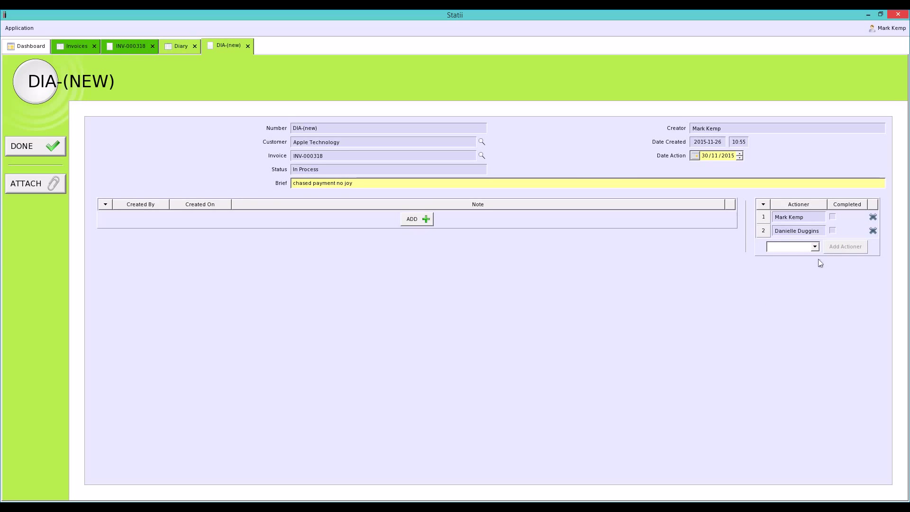
pyautogui.click(18, 143)
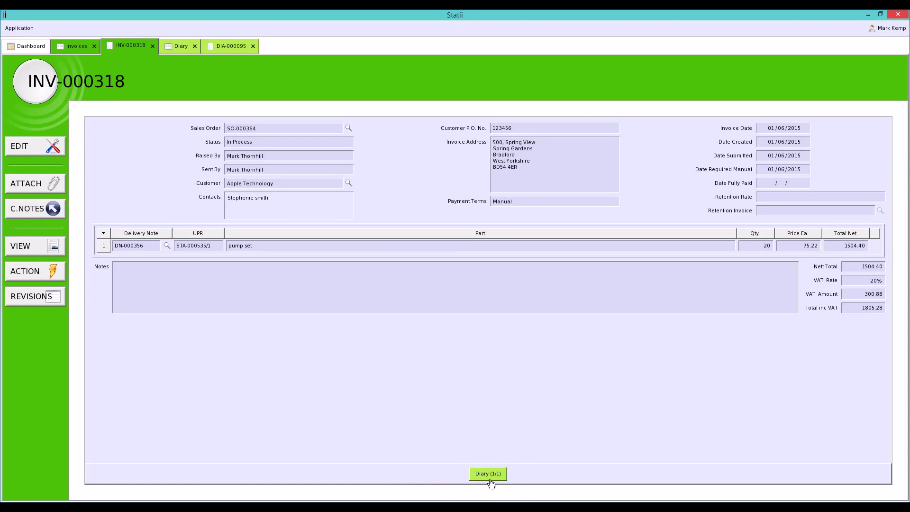
# Open the diary entry linked to the Apple Technology invoice, add the note "must try harder" and save it.
pyautogui.click(489, 477)
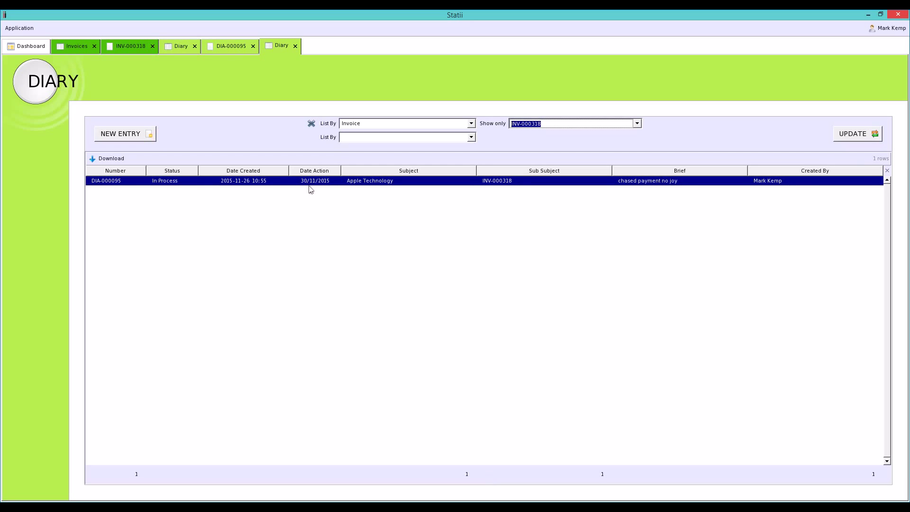
pyautogui.click(309, 185)
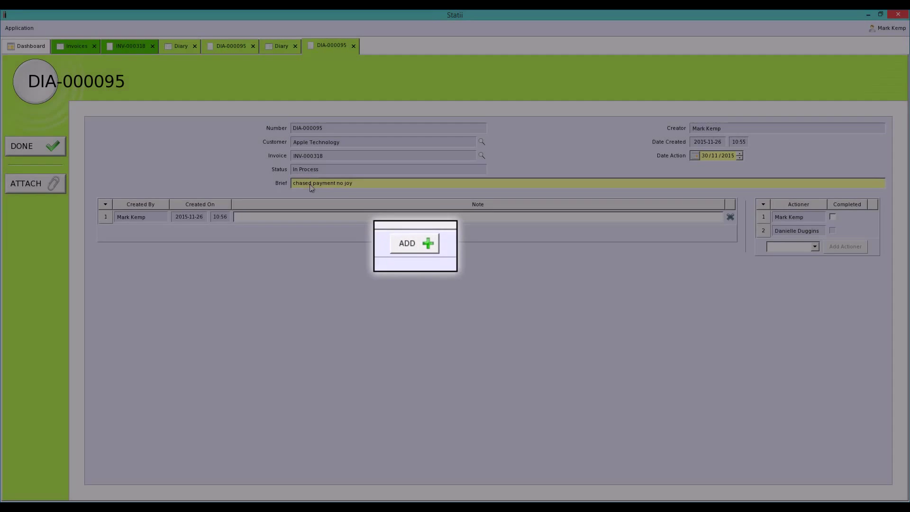
pyautogui.write('must try ')
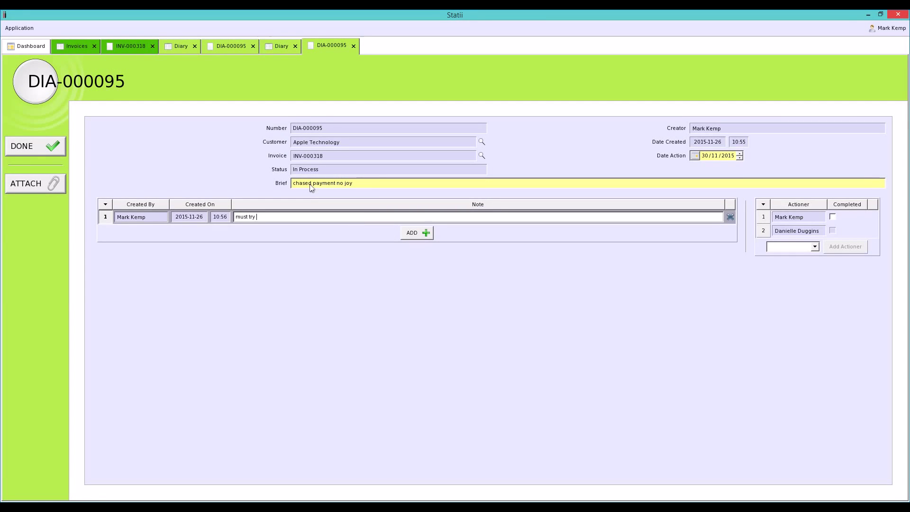
pyautogui.write('harder')
pyautogui.hotkey('ctrl', 's')
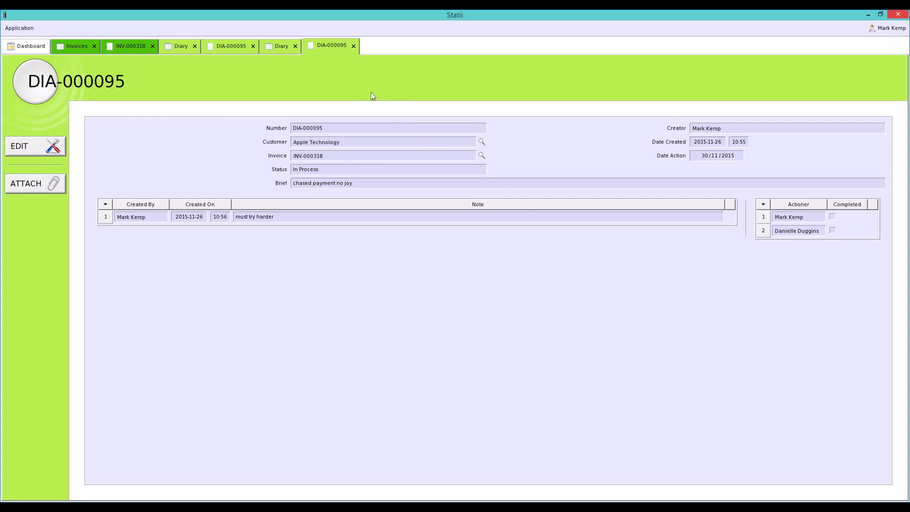
# Open the Apple Technology record from the active customers list and view the diary entries linked to it.
pyautogui.click(126, 49)
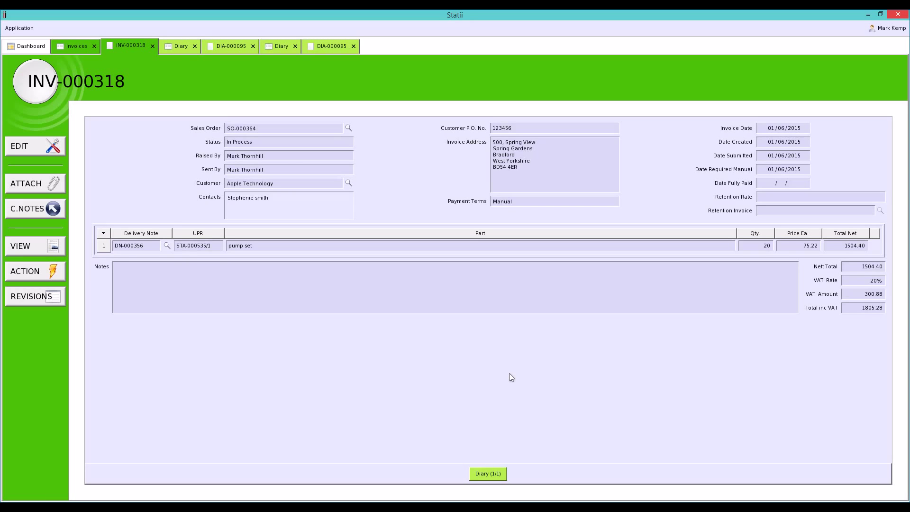
pyautogui.hotkey('ctrl', 'pageup')
pyautogui.hotkey('ctrl', 'pageup')
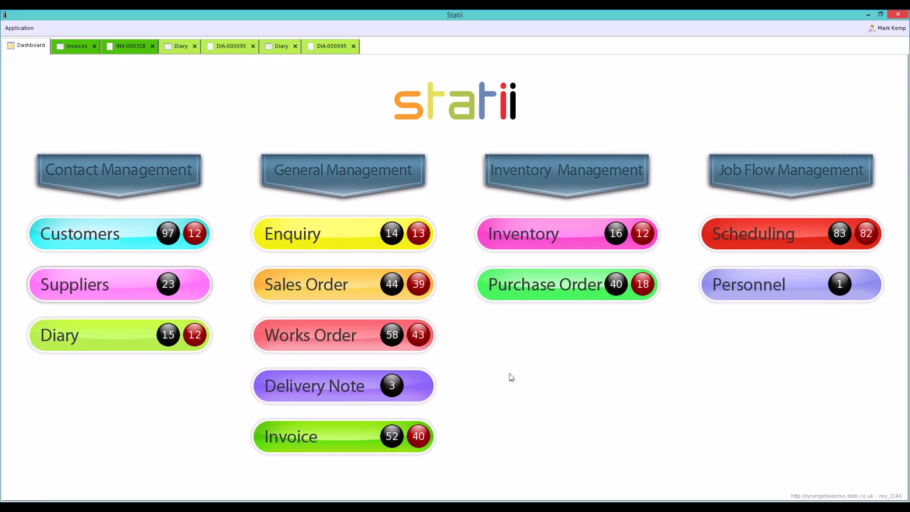
pyautogui.press('Return')
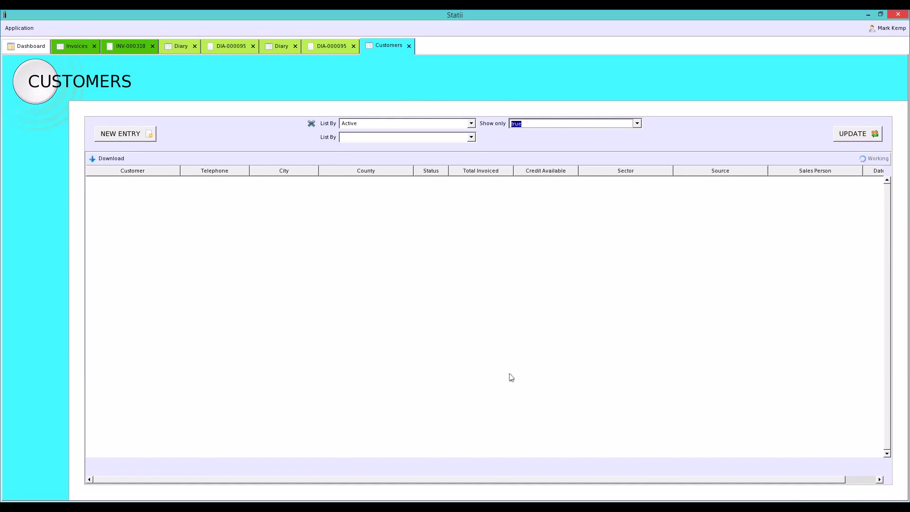
pyautogui.click(471, 137)
pyautogui.click(310, 142)
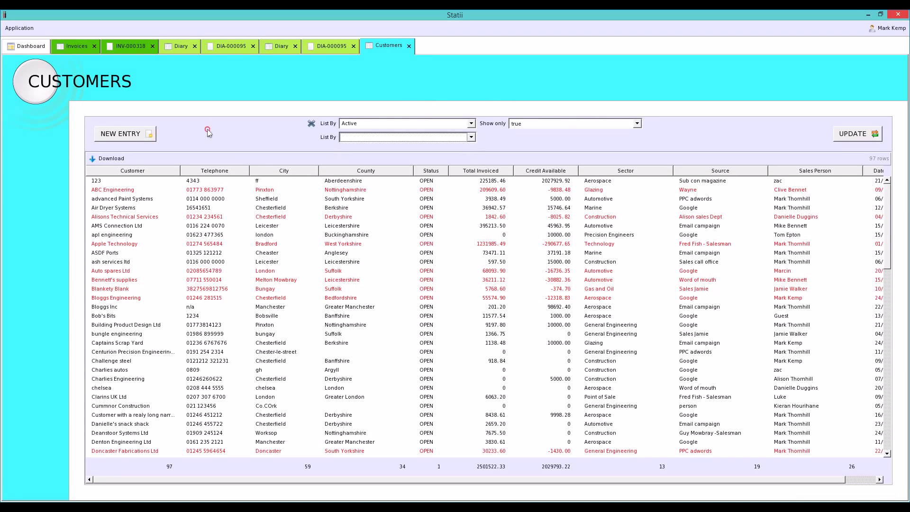
pyautogui.doubleClick(112, 244)
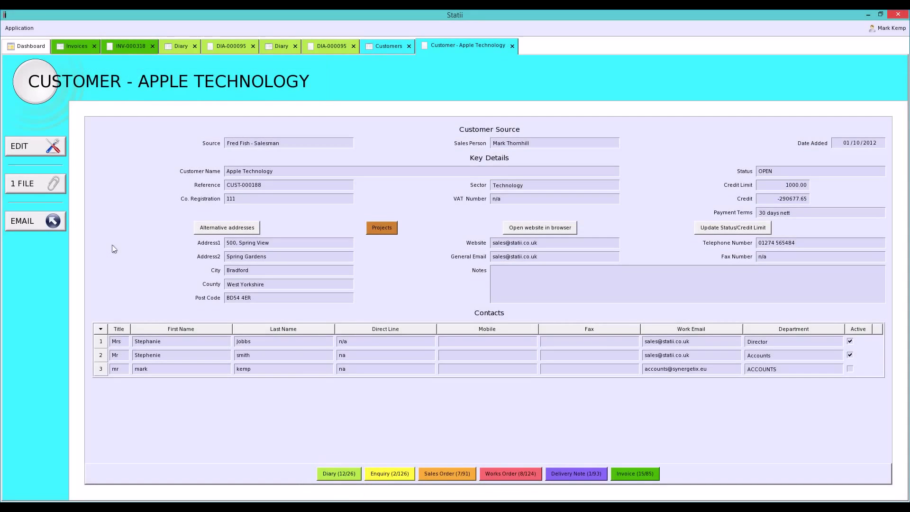
pyautogui.click(346, 473)
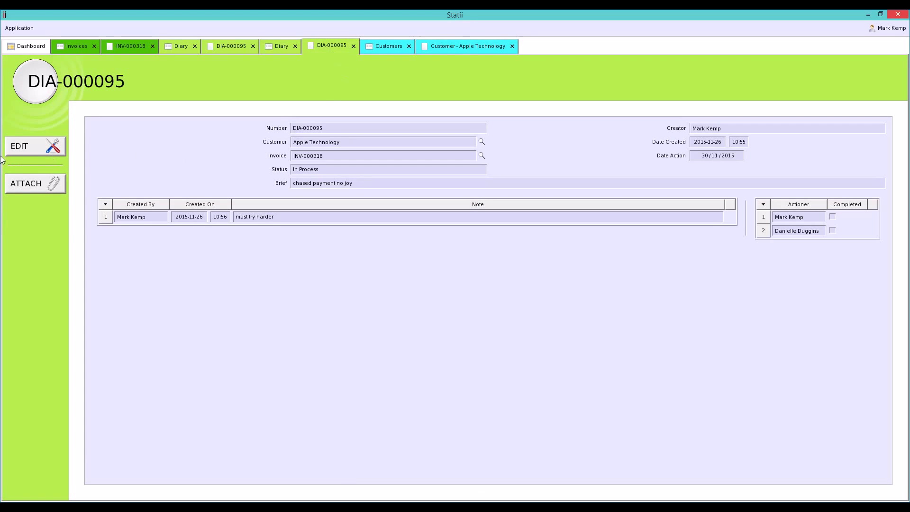
# Edit the diary entry for the Apple Technology invoice and mark the first actioner's part as completed.
pyautogui.click(40, 147)
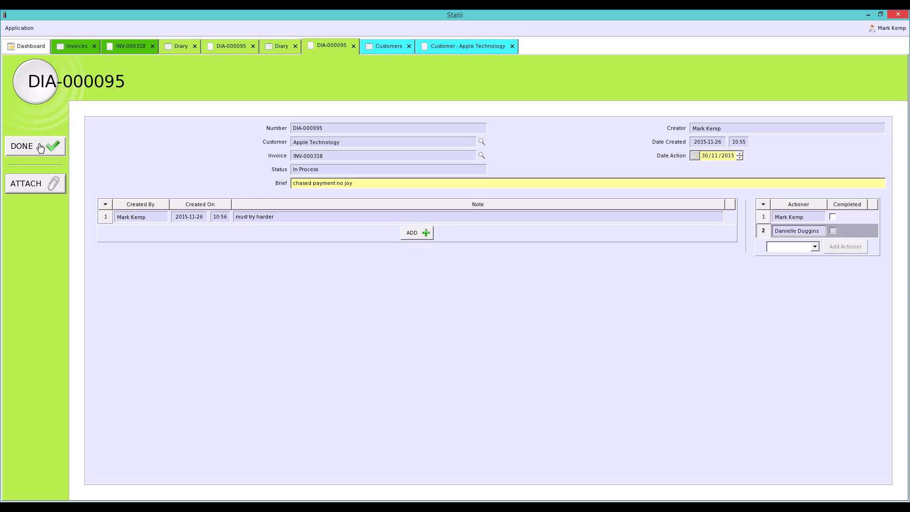
pyautogui.click(15, 46)
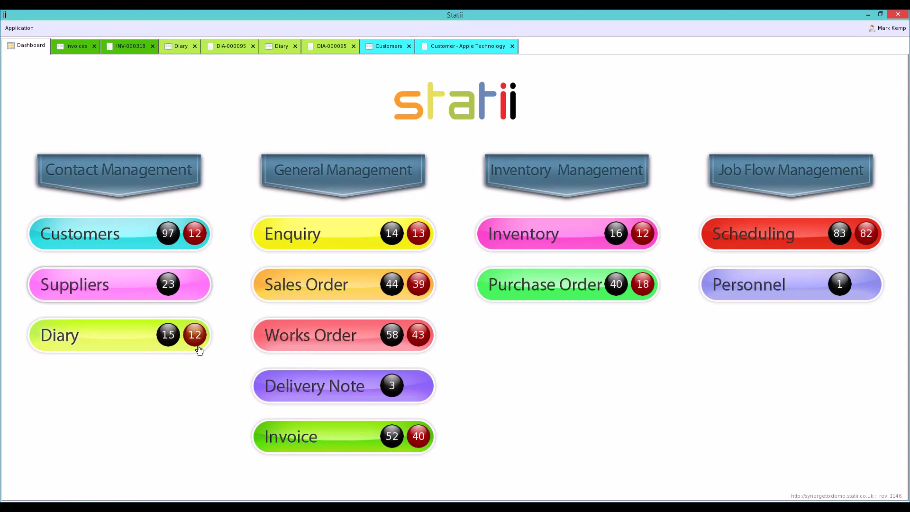
pyautogui.click(328, 46)
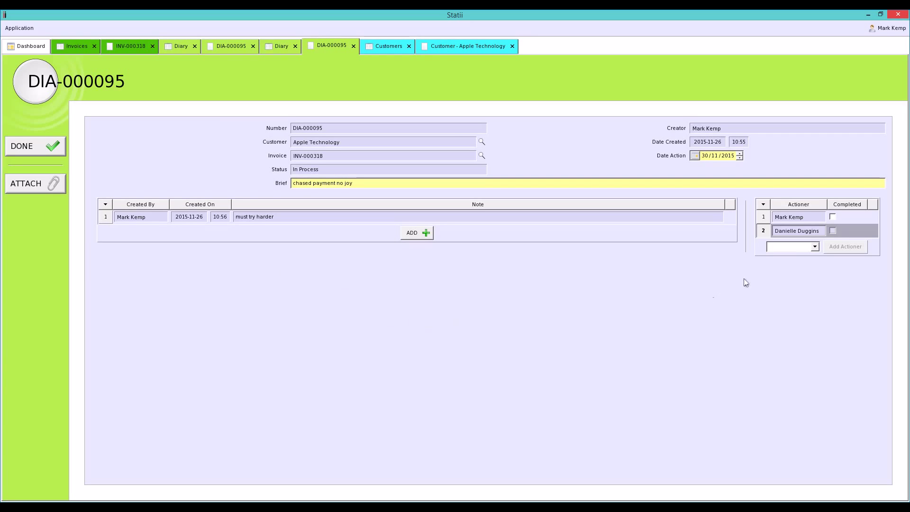
pyautogui.click(833, 216)
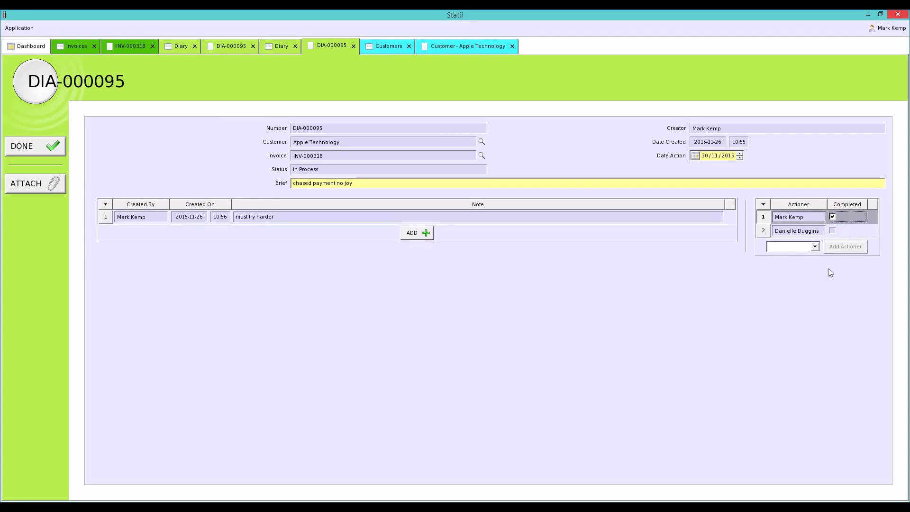
pyautogui.click(833, 231)
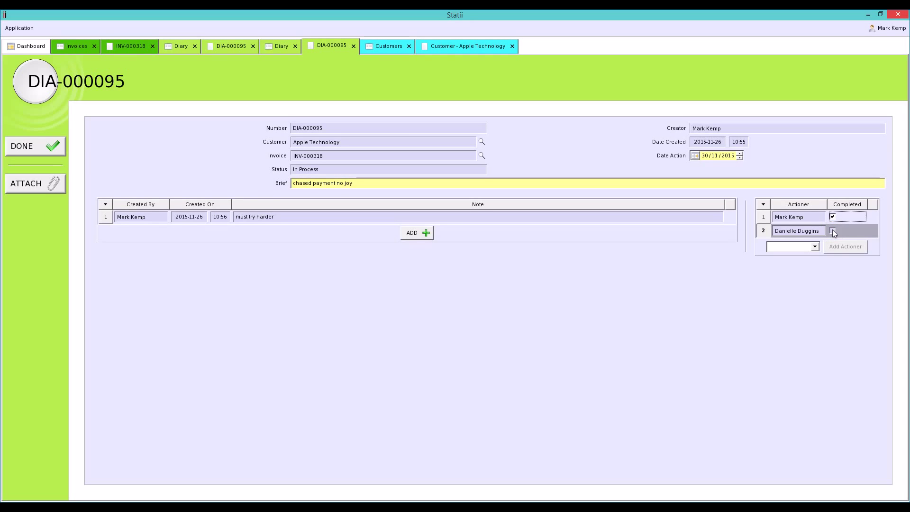
# Add a second note "rtrtrt" to the diary entry, choose a further actioner without adding them, and save the entry.
pyautogui.click(418, 237)
pyautogui.write('r')
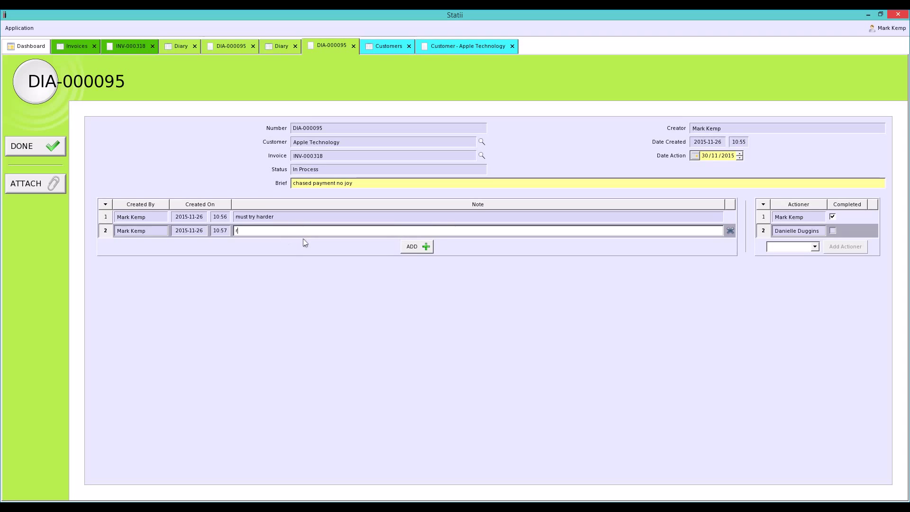
pyautogui.write('rtrtrt')
pyautogui.click(814, 246)
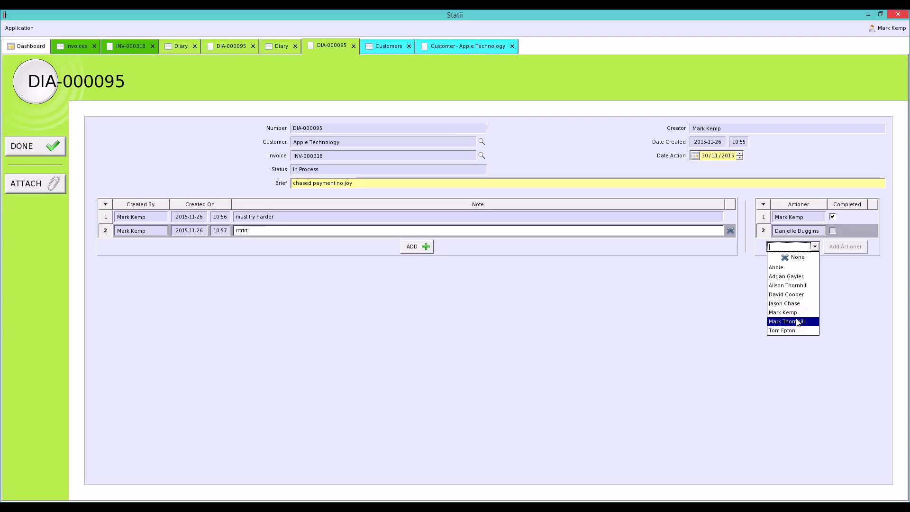
pyautogui.click(797, 321)
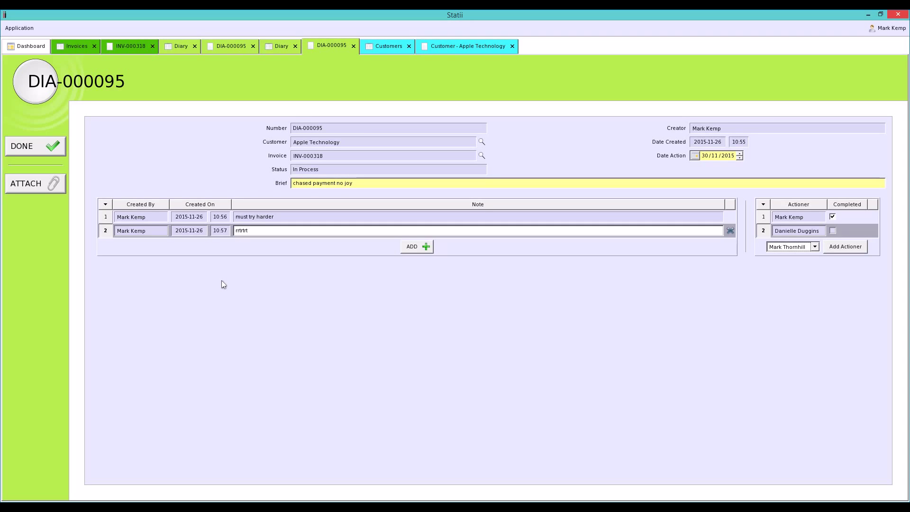
pyautogui.click(21, 146)
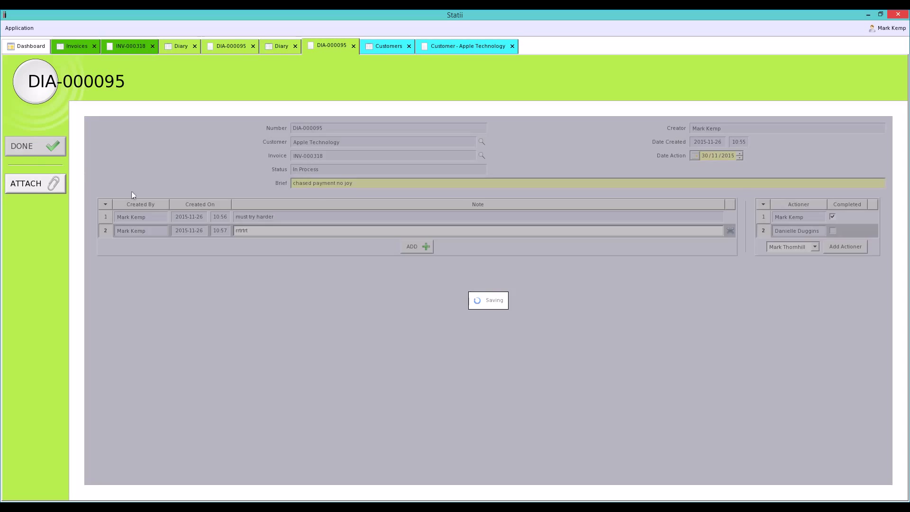
# Close the Apple Technology customer record, the customers list and the edited diary entry to return to the dashboard.
pyautogui.click(512, 46)
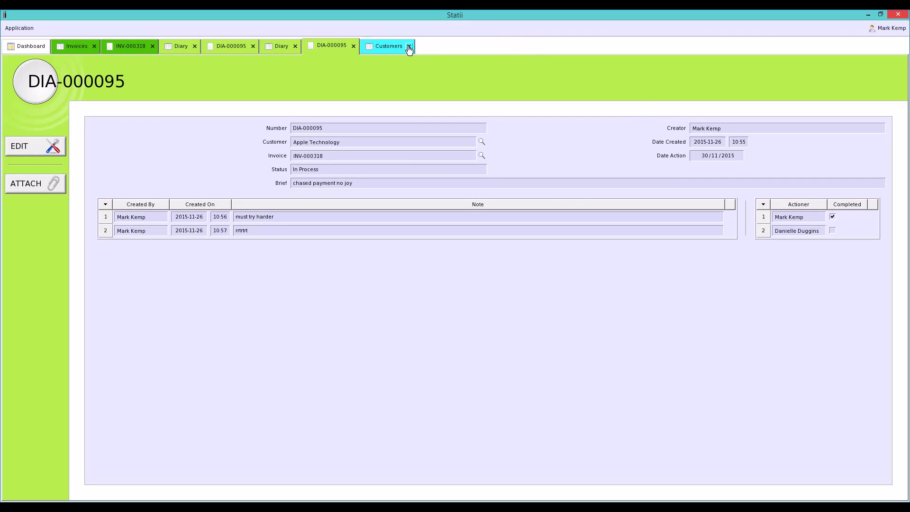
pyautogui.click(353, 46)
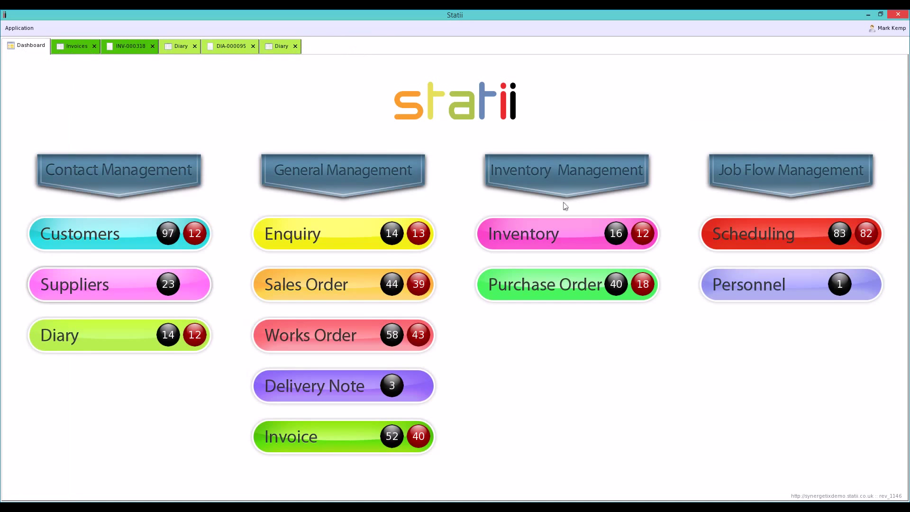